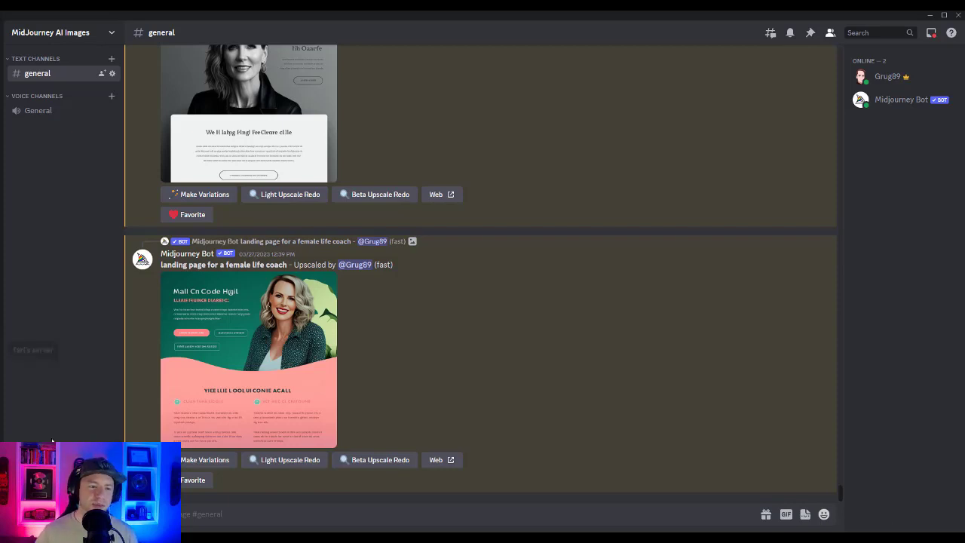
Step: Examine the generated landing page designs for a female life coach, enlarging the upscaled green and pink version
scroll(247, 320, "up", 2)
scroll(304, 368, "down", 2)
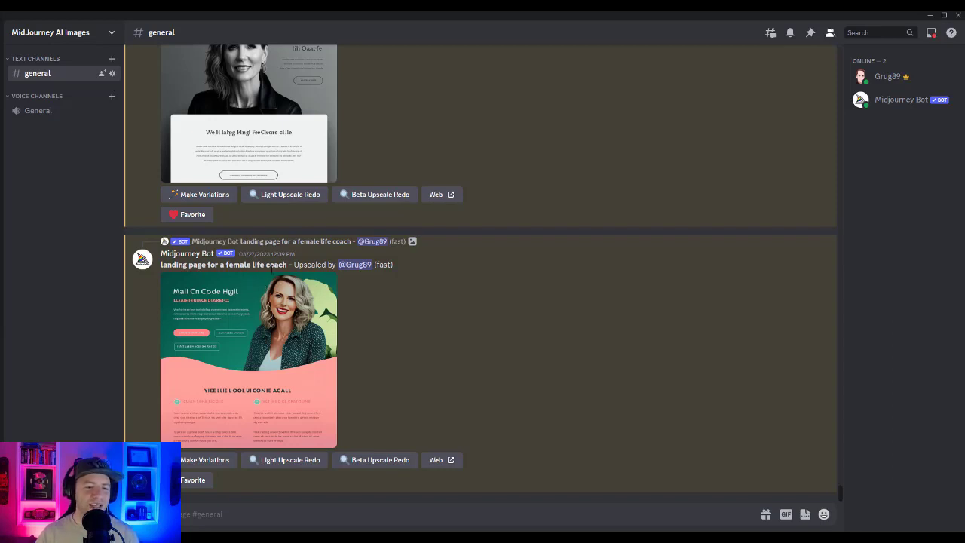
scroll(238, 296, "up", 4)
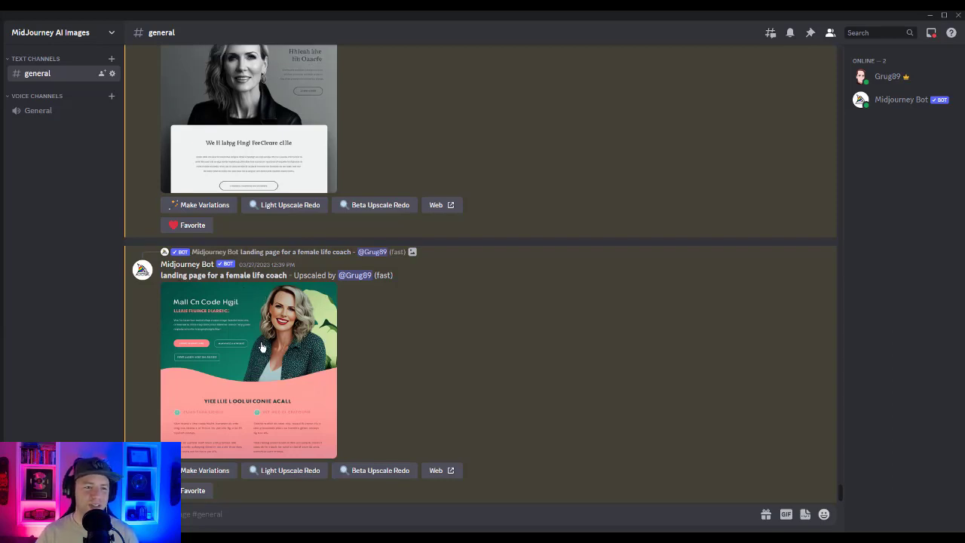
scroll(262, 346, "up", 1)
scroll(262, 347, "up", 1)
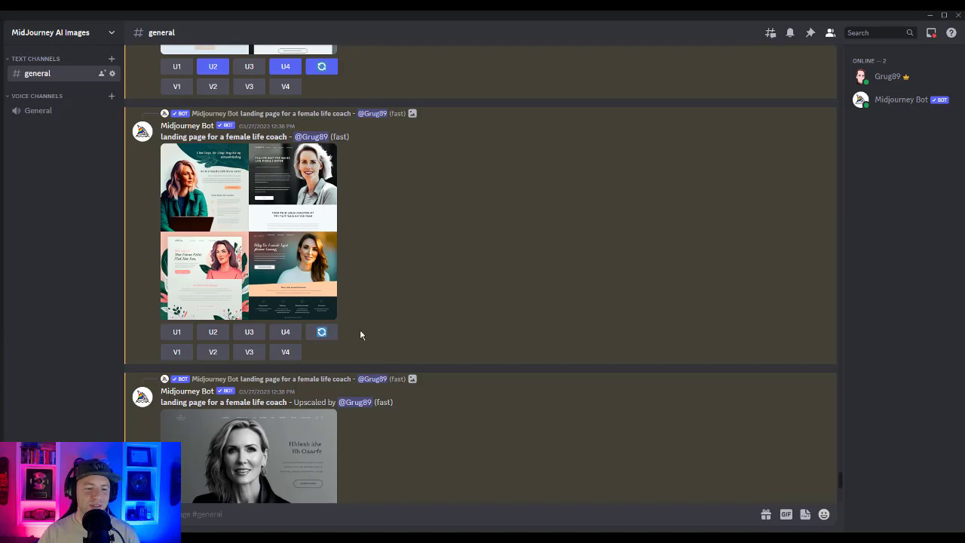
scroll(360, 335, "down", 5)
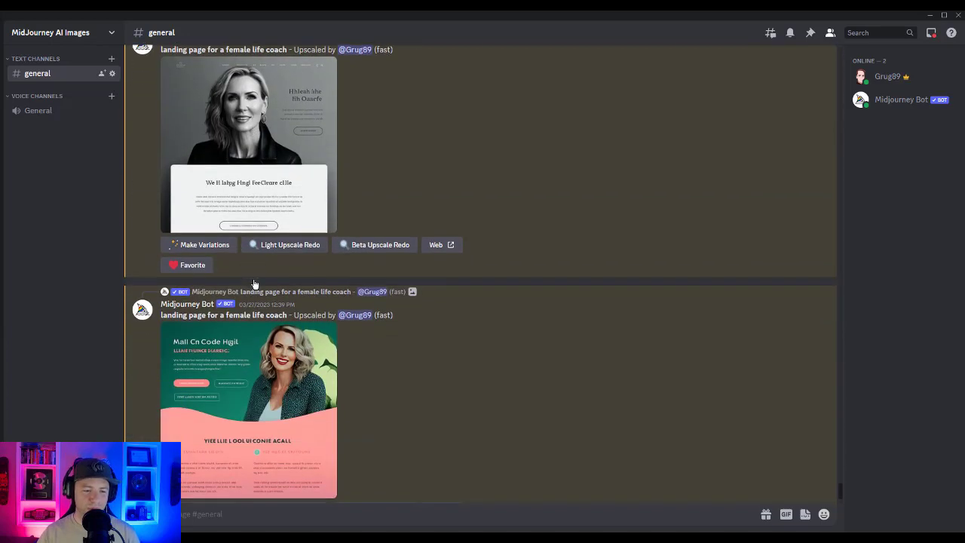
scroll(254, 283, "down", 1)
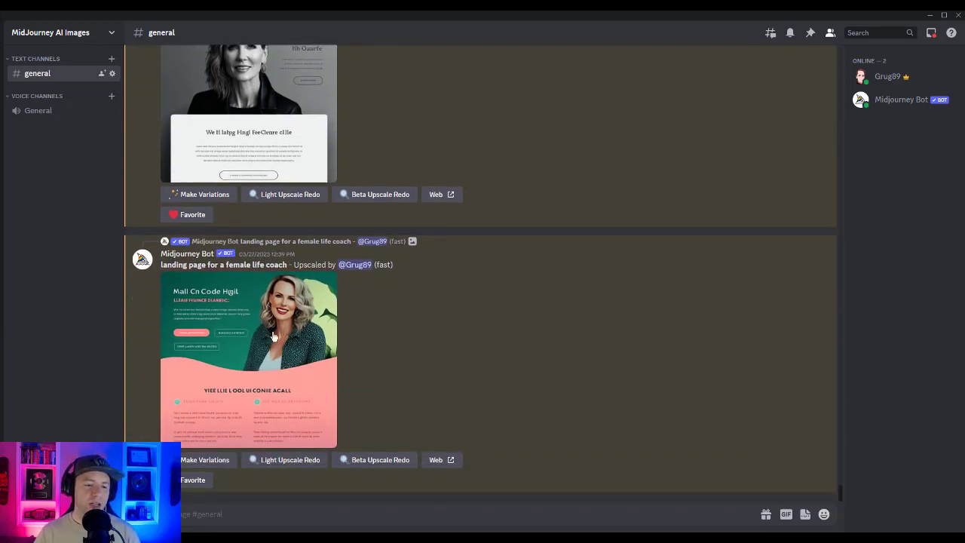
left_click(288, 370)
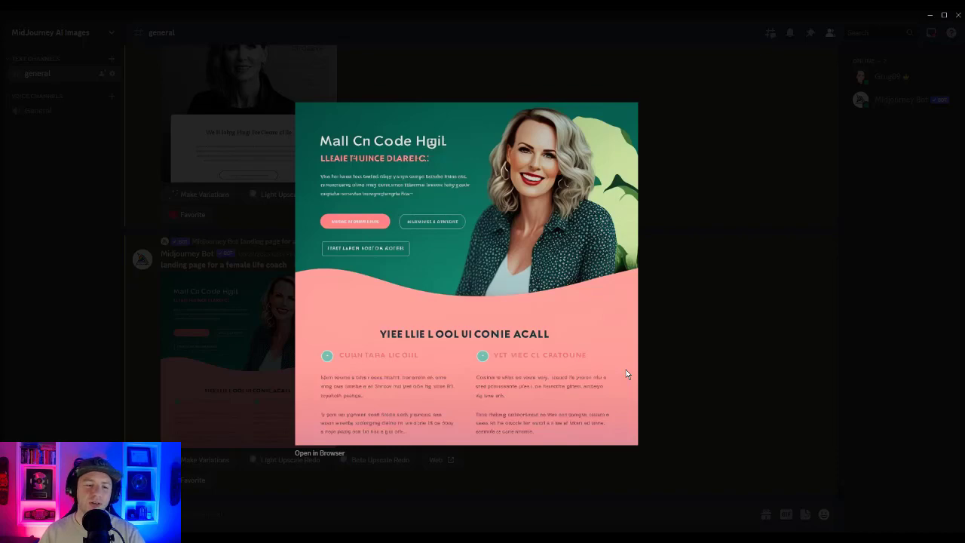
left_click(697, 301)
Step: Find the earlier digital marketing agency landing page variations and view the purple and blue image grid enlarged
scroll(280, 322, "up", 2)
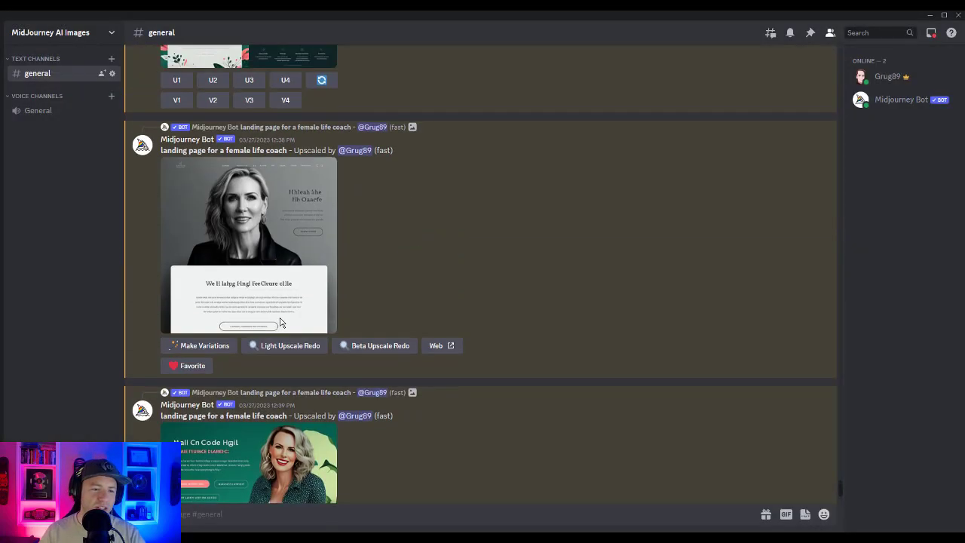
scroll(244, 257, "up", 2)
scroll(266, 219, "up", 3)
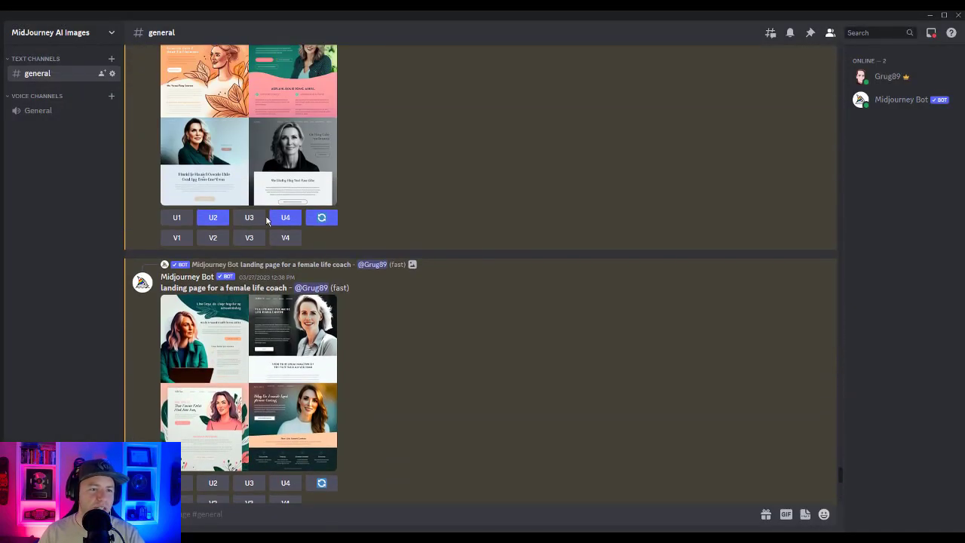
scroll(266, 220, "up", 5)
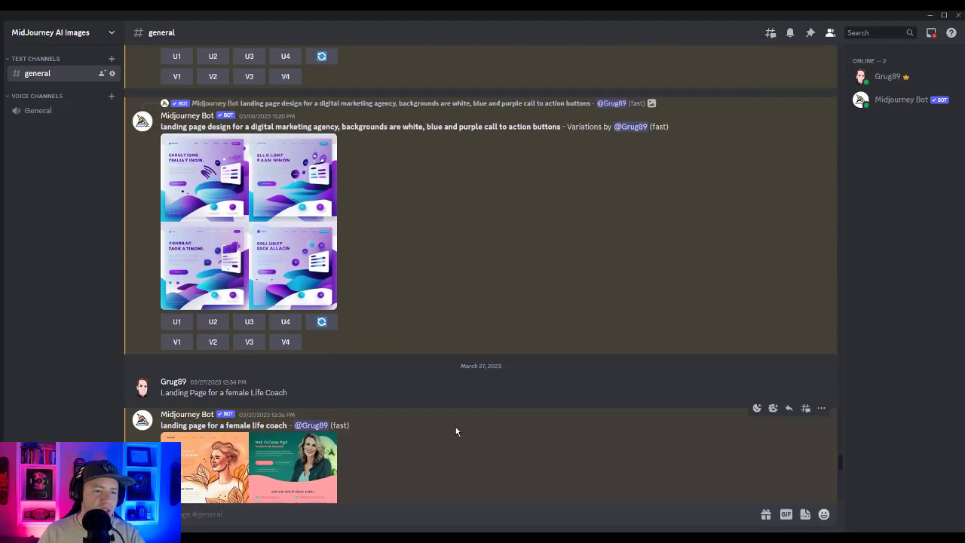
left_click(291, 274)
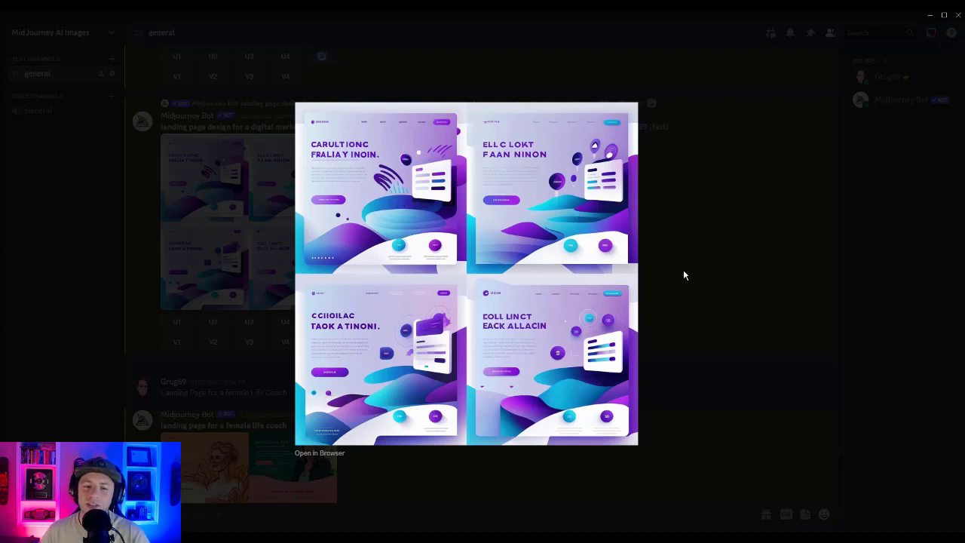
left_click(699, 221)
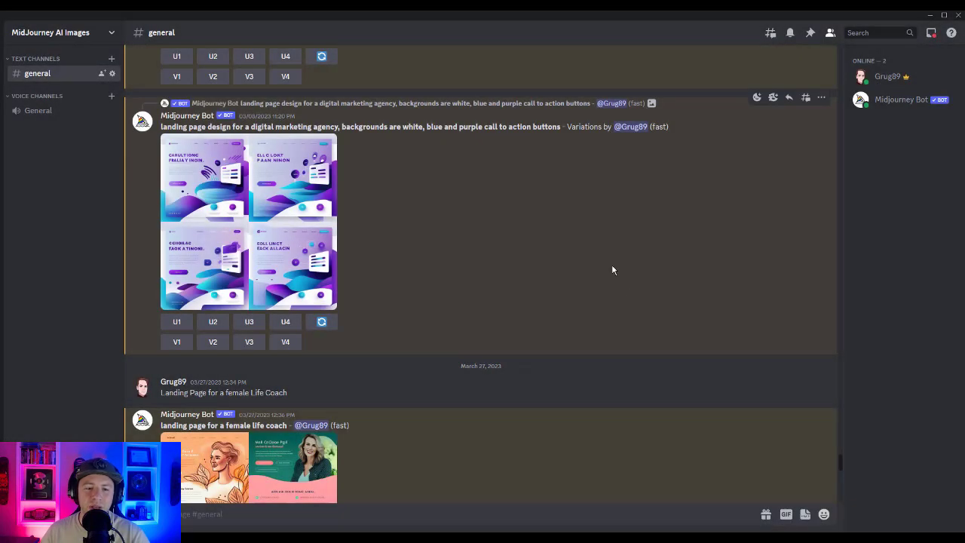
Step: Generate images using the /imagine command with the prompt "show me a picture of a squirrel"
scroll(611, 263, "down", 10)
scroll(633, 297, "down", 2)
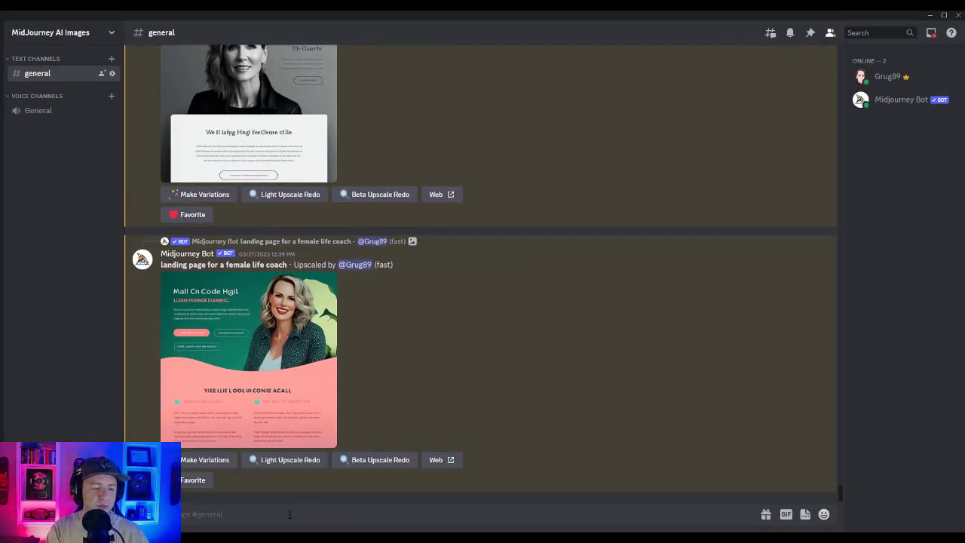
type("/")
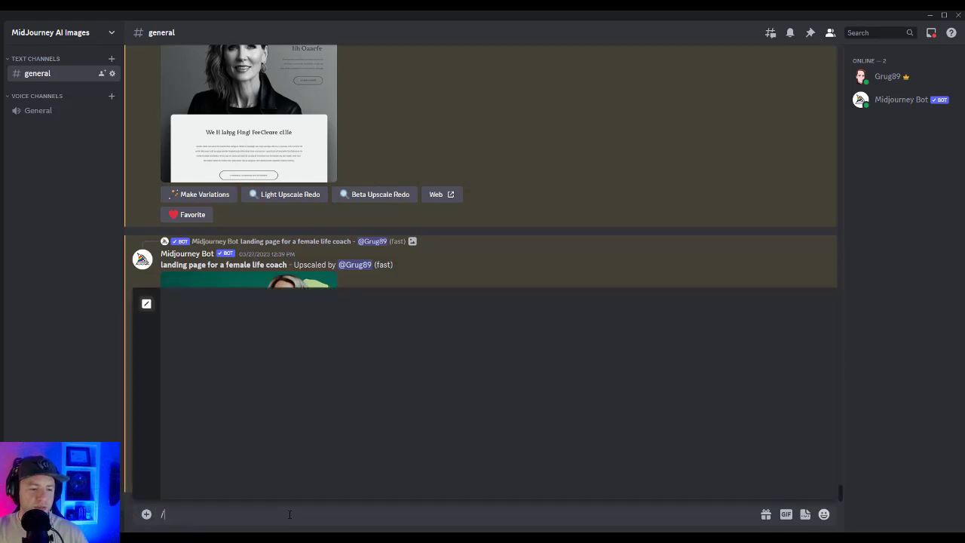
left_click(197, 331)
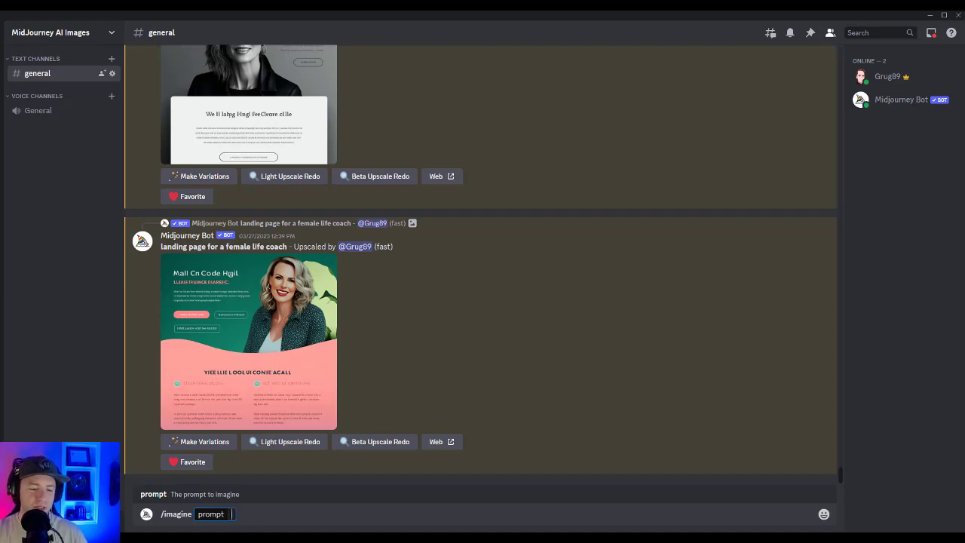
type("show me a picture of a")
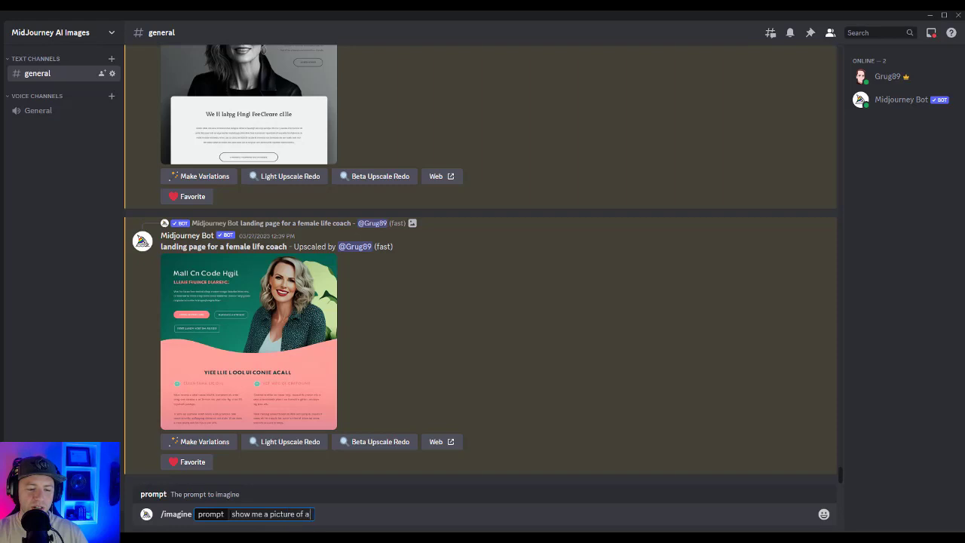
type(" mouse")
key("Return")
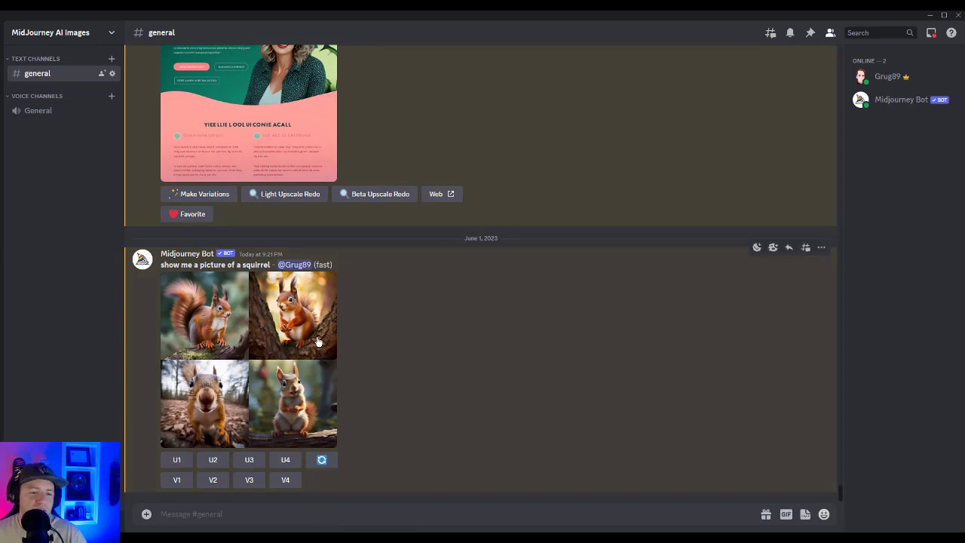
Step: Review the squirrel grid enlarged, and create both an upscaled version and new variations of the third image
left_click(302, 321)
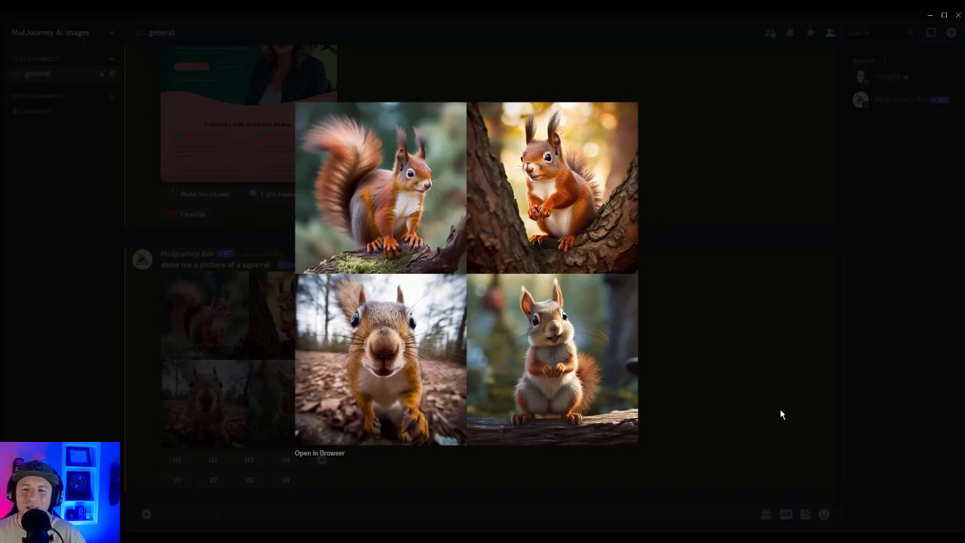
left_click(750, 324)
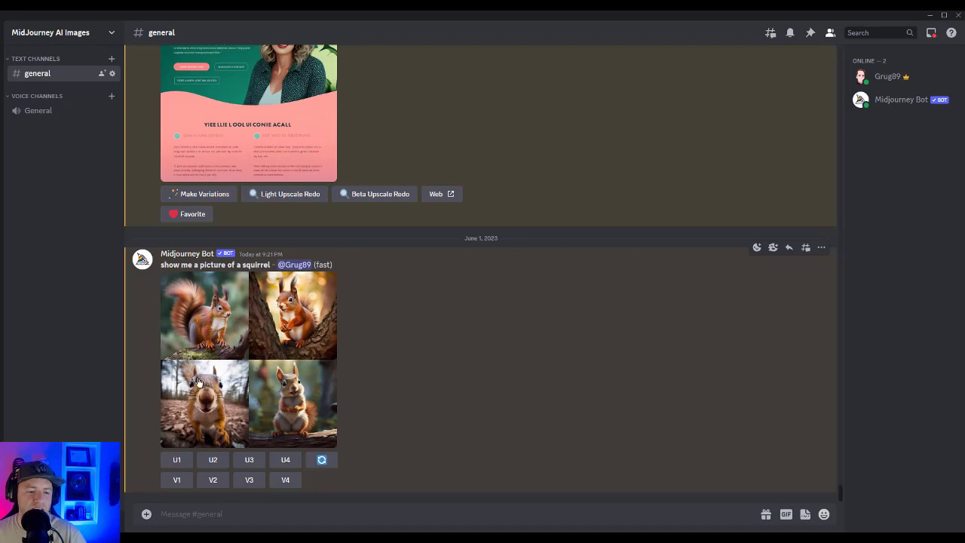
left_click(249, 458)
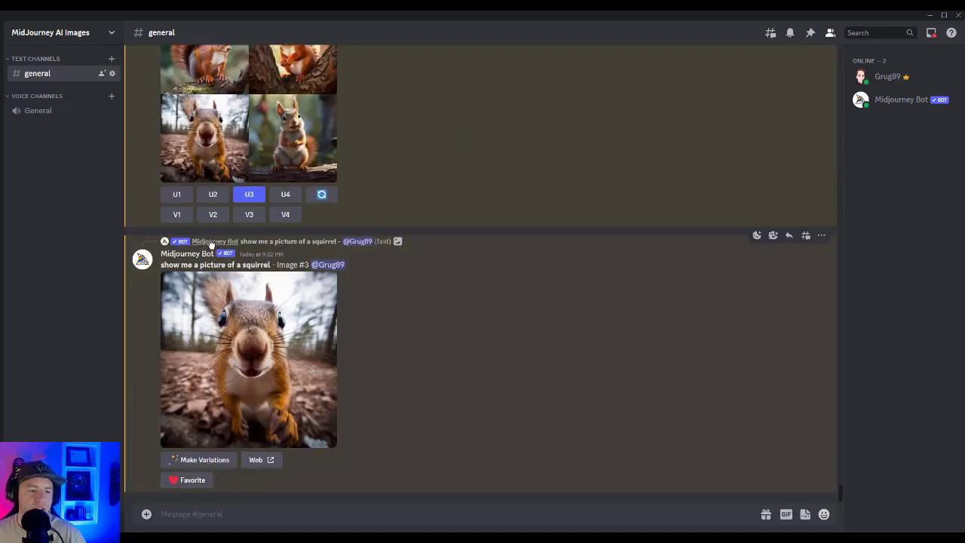
left_click(248, 214)
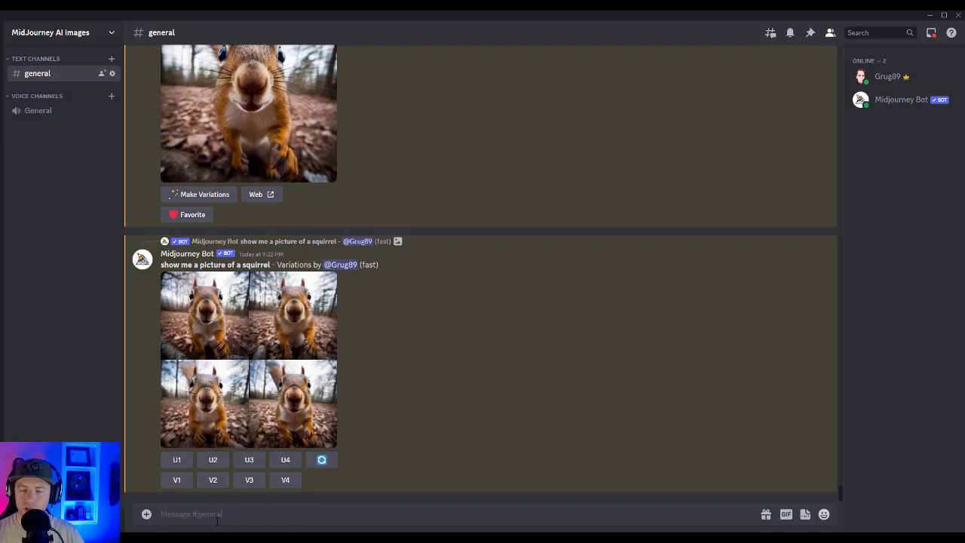
Step: Generate images using /imagine with the prompt "Design a landing page for a photographer using white backgrounds, and light blue's and purples"
type("D")
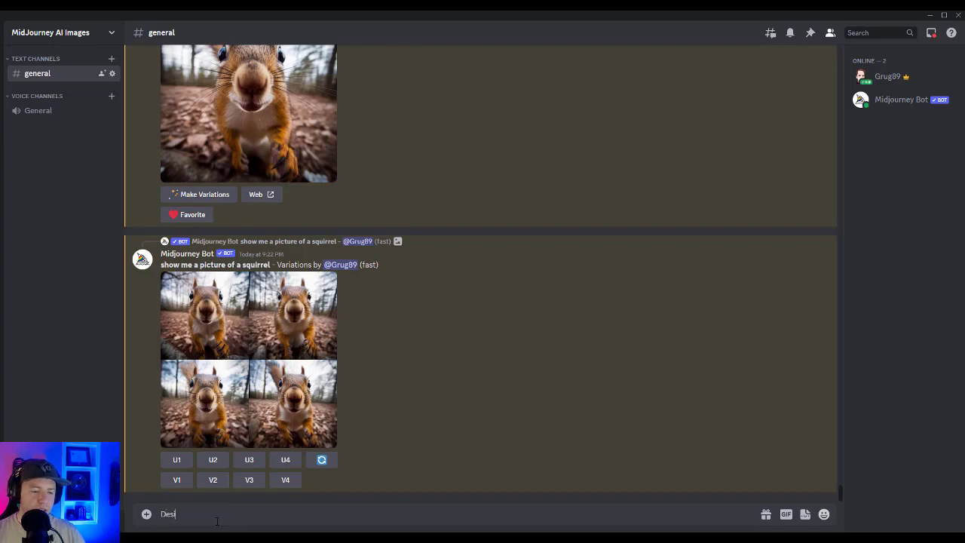
key("BackSpace")
type("/imagine")
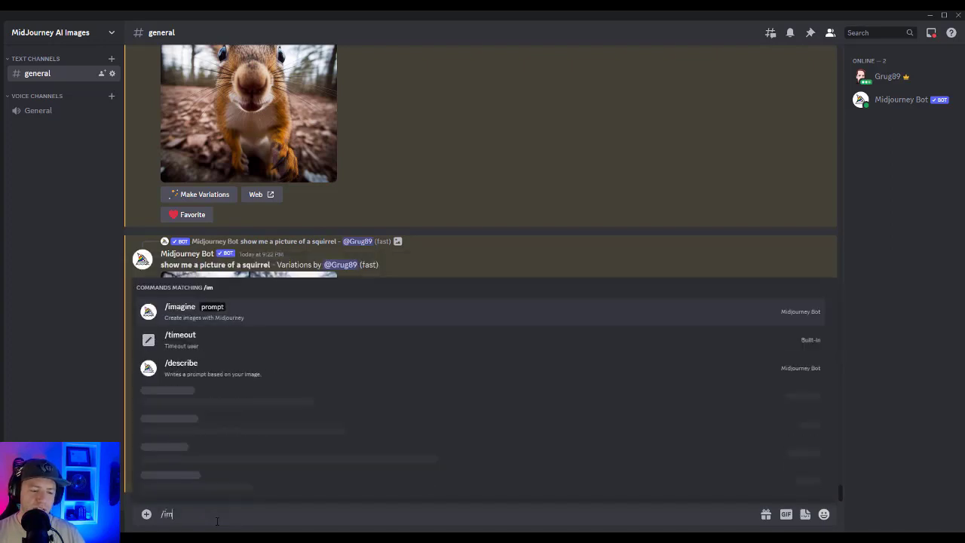
key("Tab")
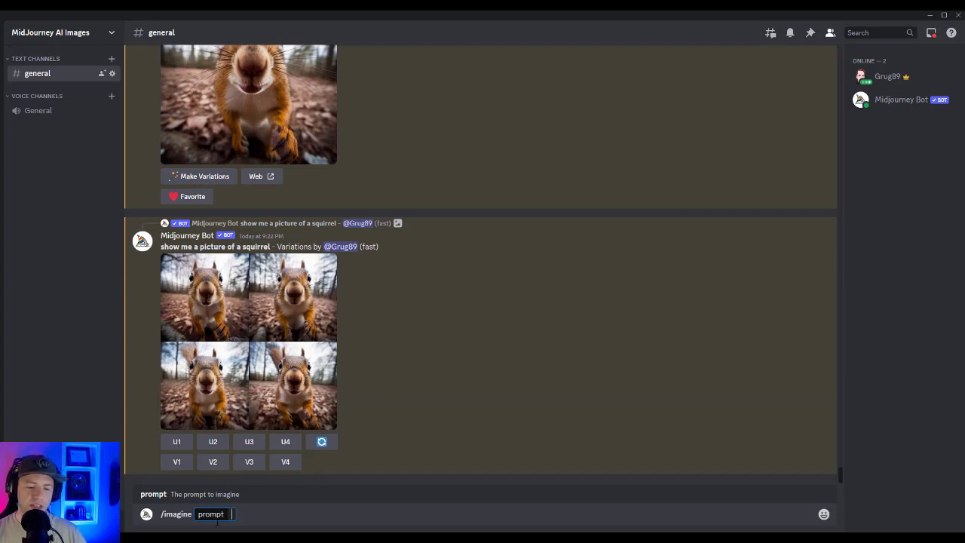
type("Design a")
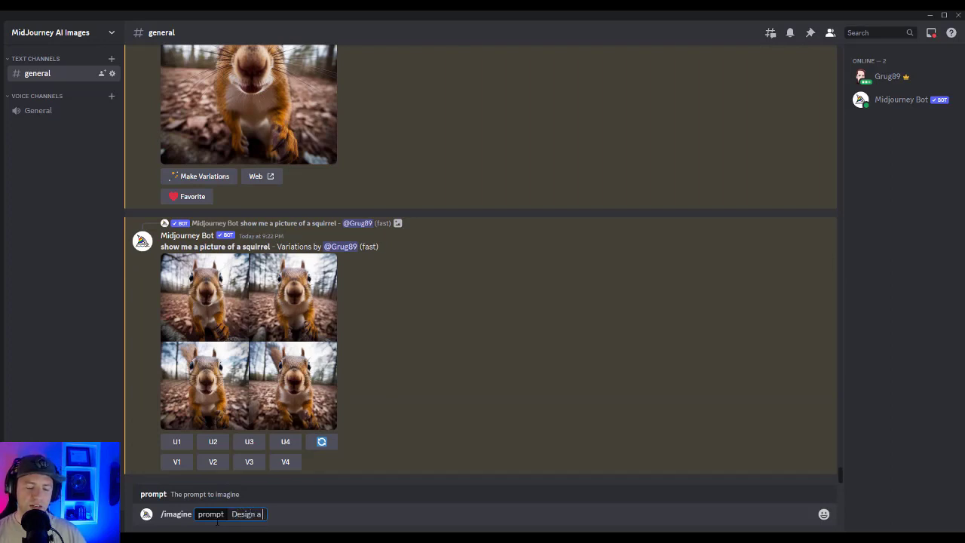
type(" landing page for")
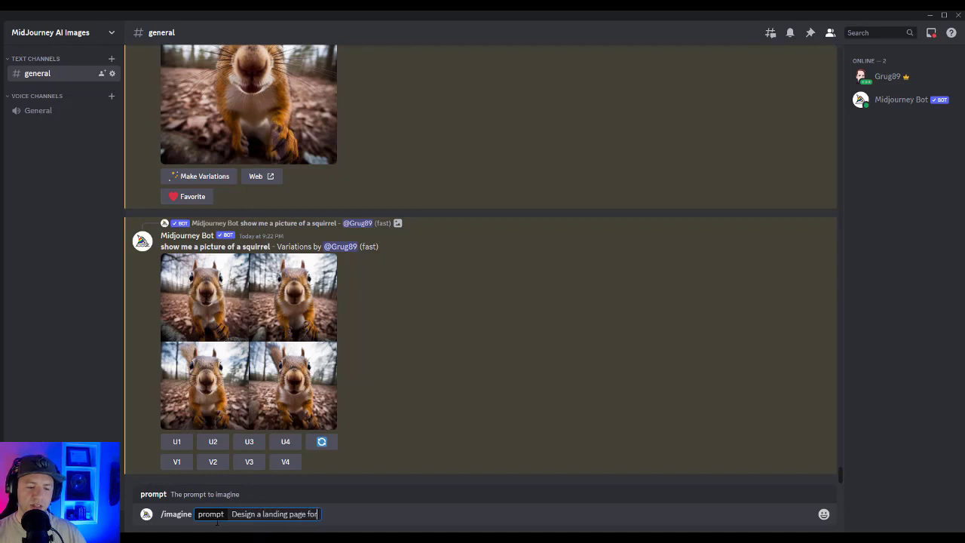
type(" as")
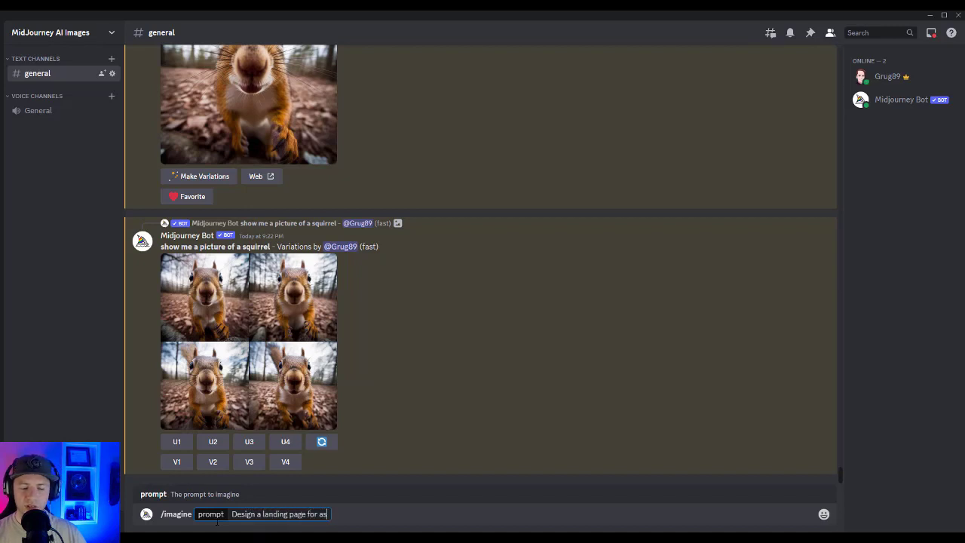
key("BackSpace")
type("ph")
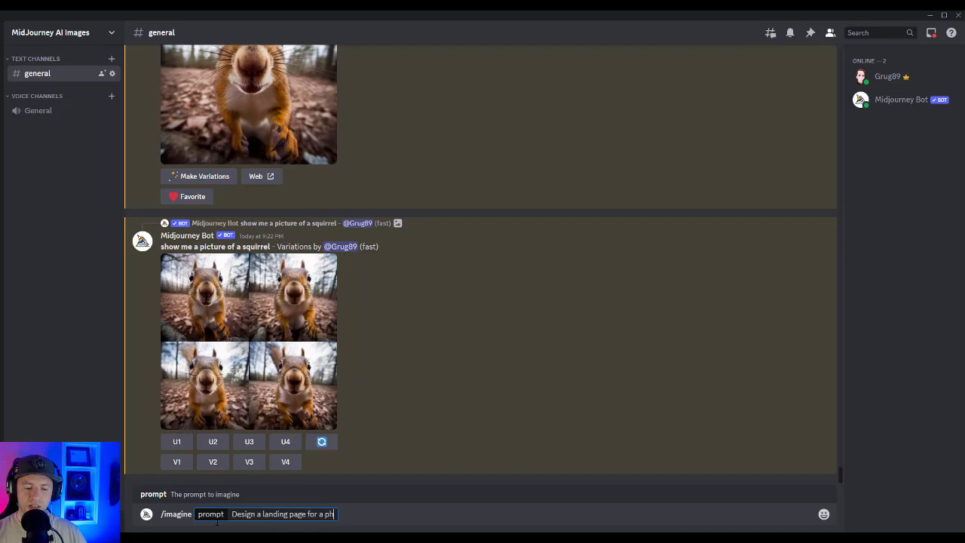
type("otographer using l")
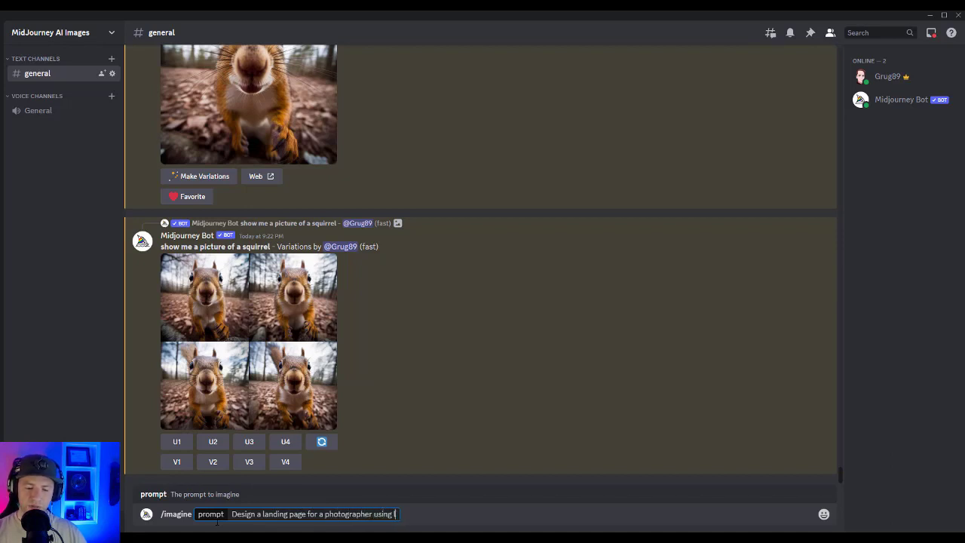
key("BackSpace")
type("white backgr")
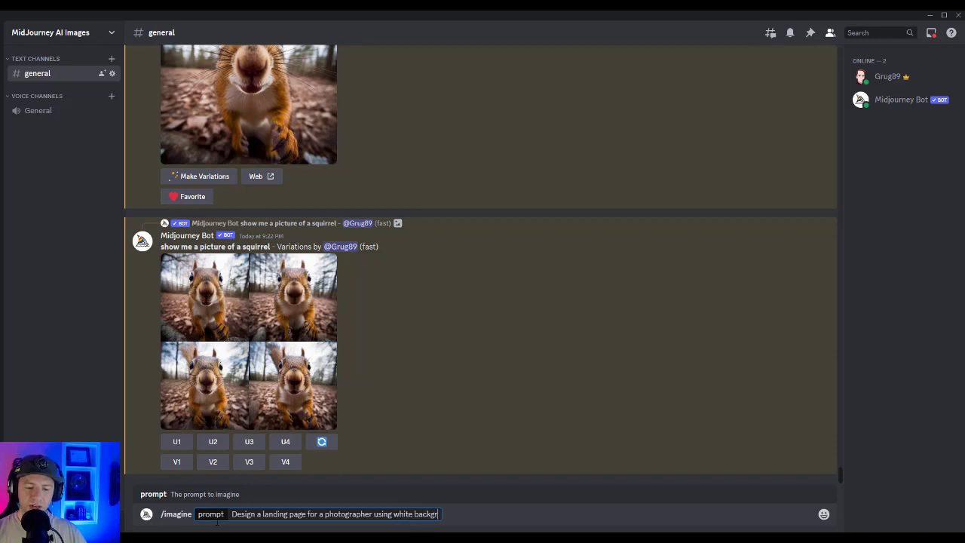
type("ounds, and light")
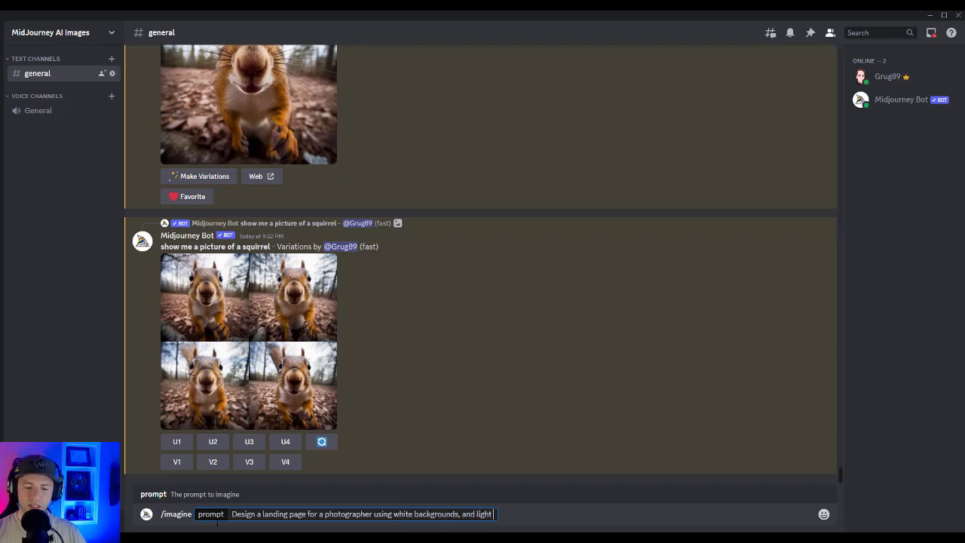
type(" blue and accents")
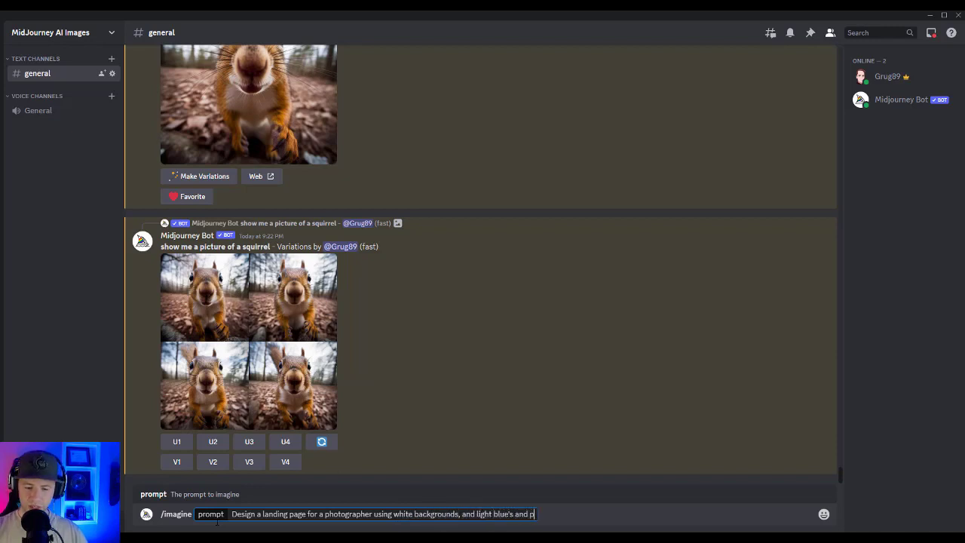
key("Return")
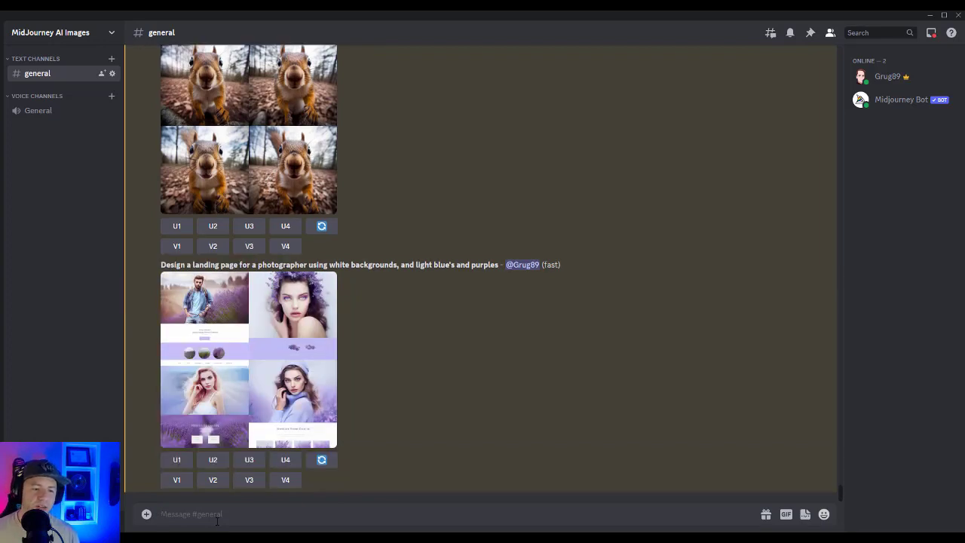
Step: View the photographer landing page grid enlarged and upscale its fourth design
left_click(265, 301)
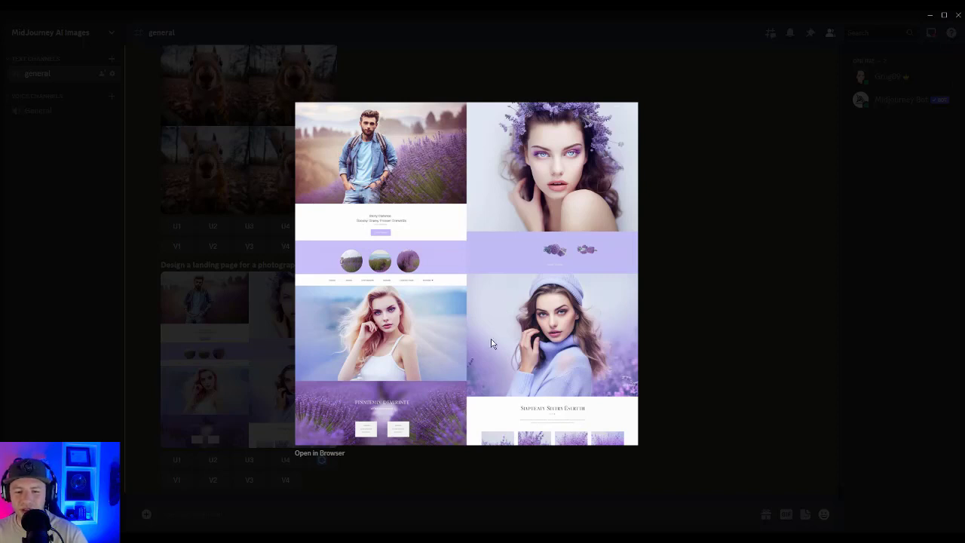
left_click(707, 306)
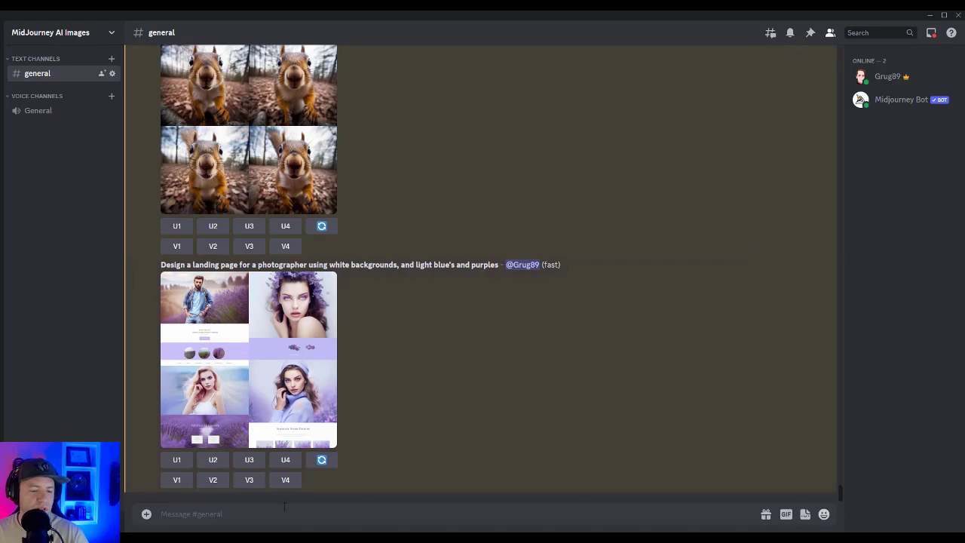
left_click(285, 459)
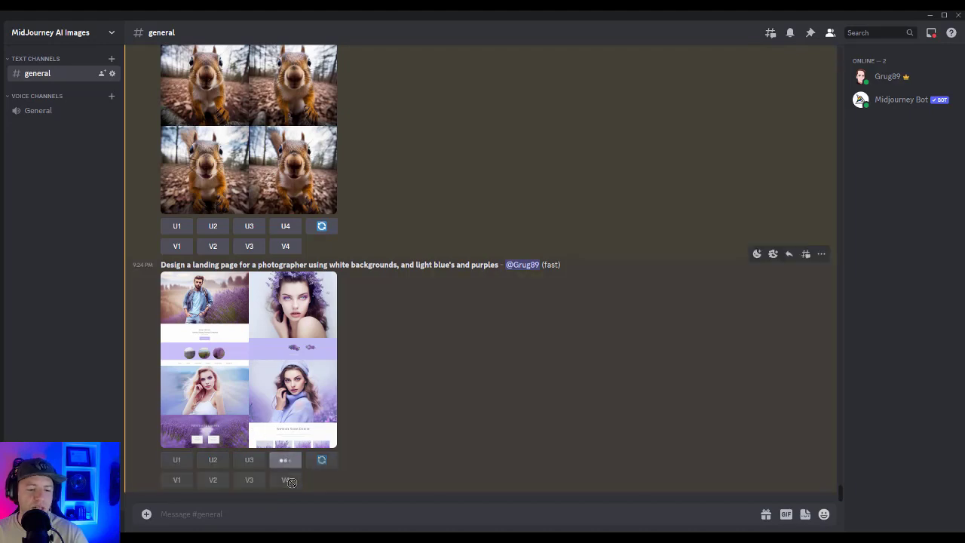
Step: Create variations of the fourth photographer landing page design and view the new variation grid enlarged
left_click(286, 402)
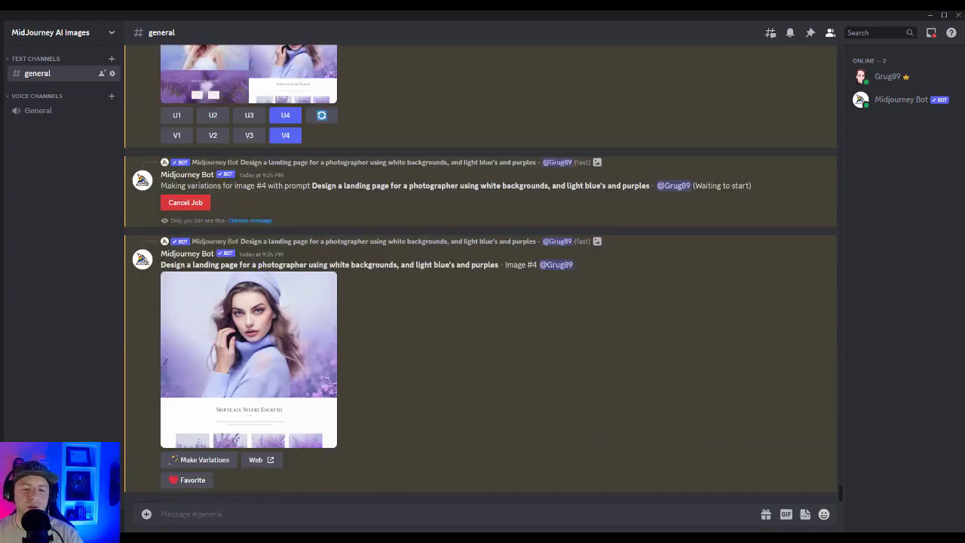
scroll(438, 327, "down", 2)
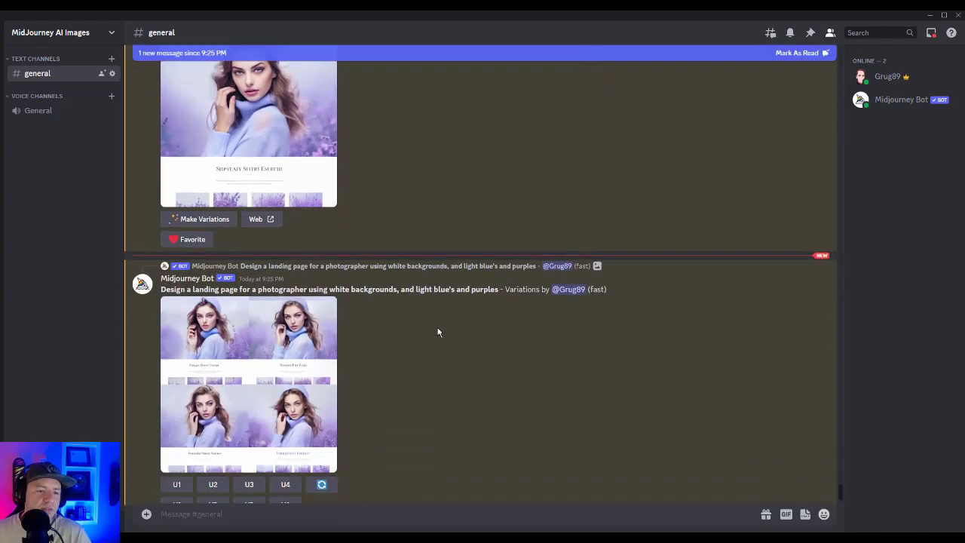
left_click(280, 337)
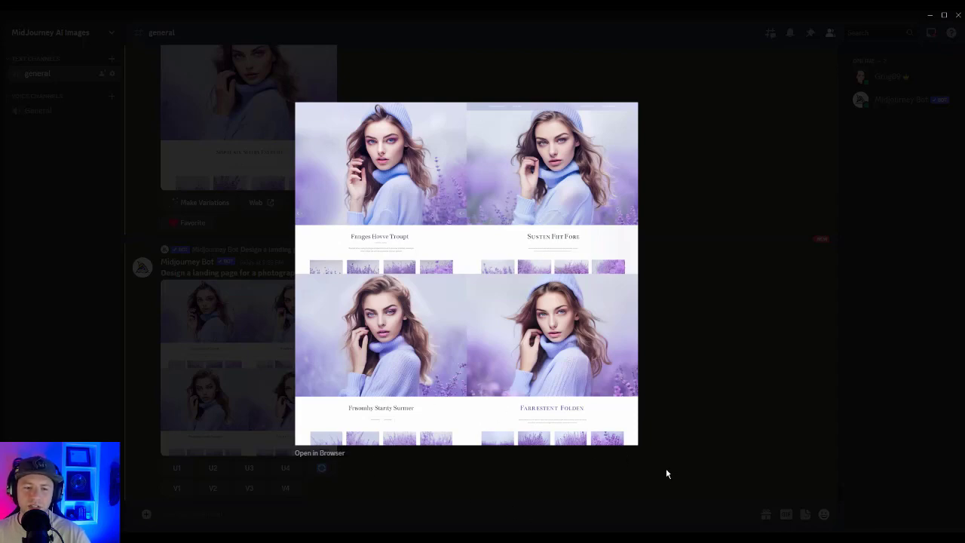
left_click(710, 399)
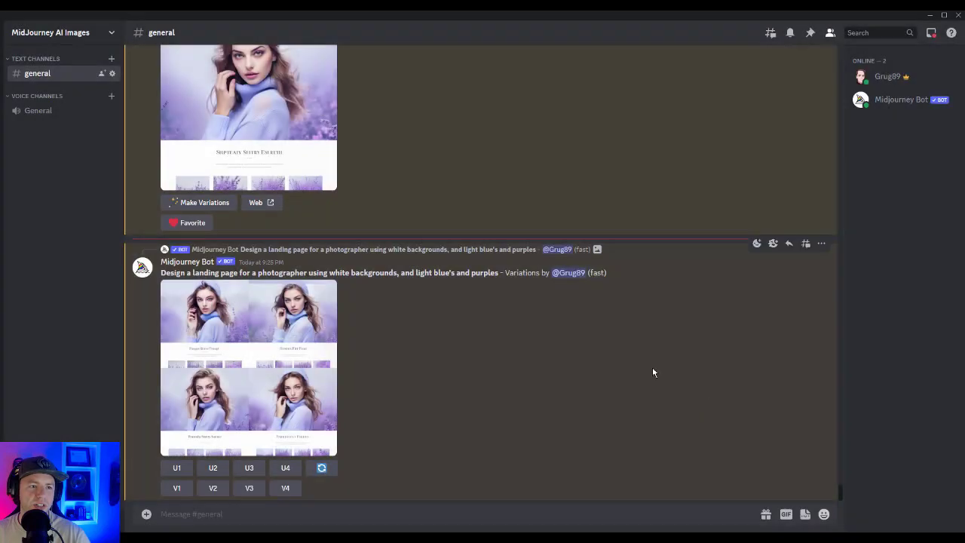
Step: Compare the upscaled fourth design with the variation grid at enlarged size, and upscale the second variation
left_click(280, 115)
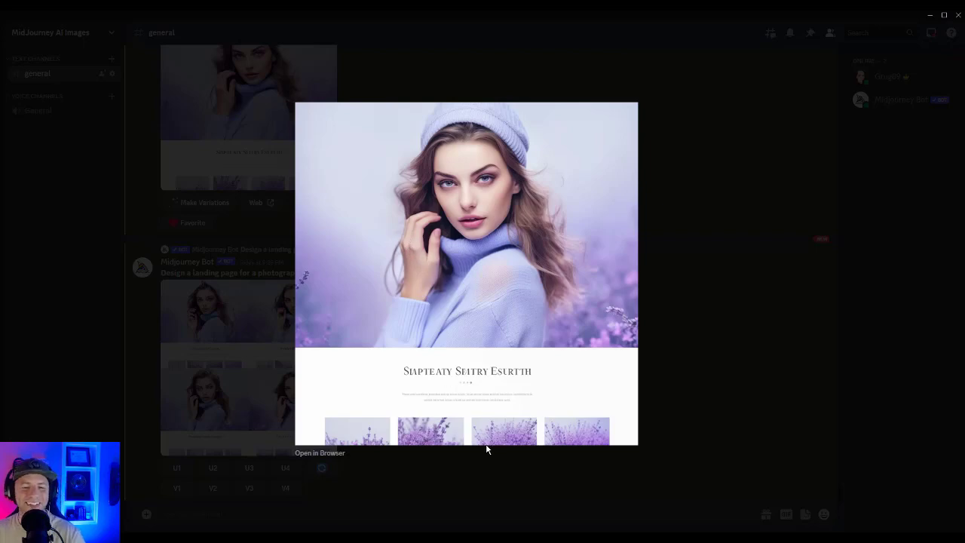
left_click(743, 355)
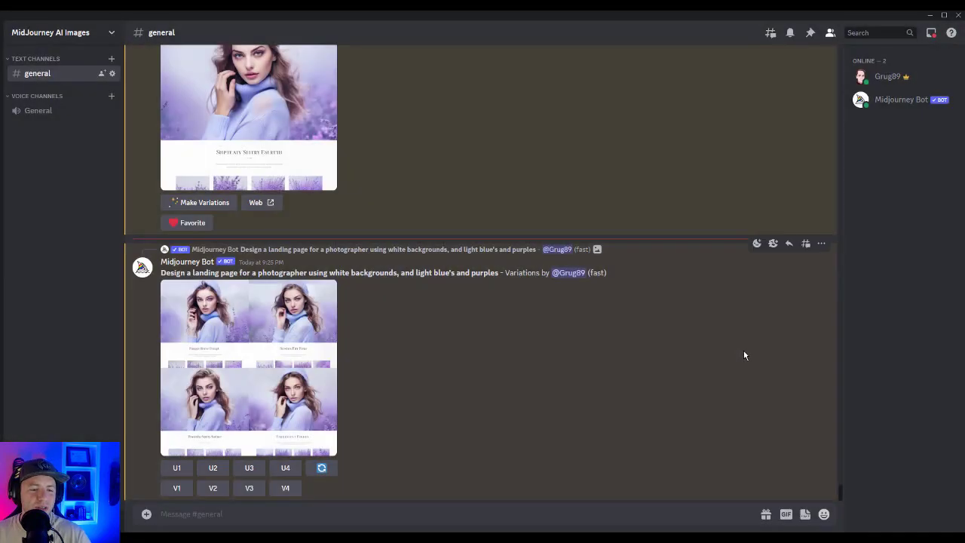
left_click(293, 316)
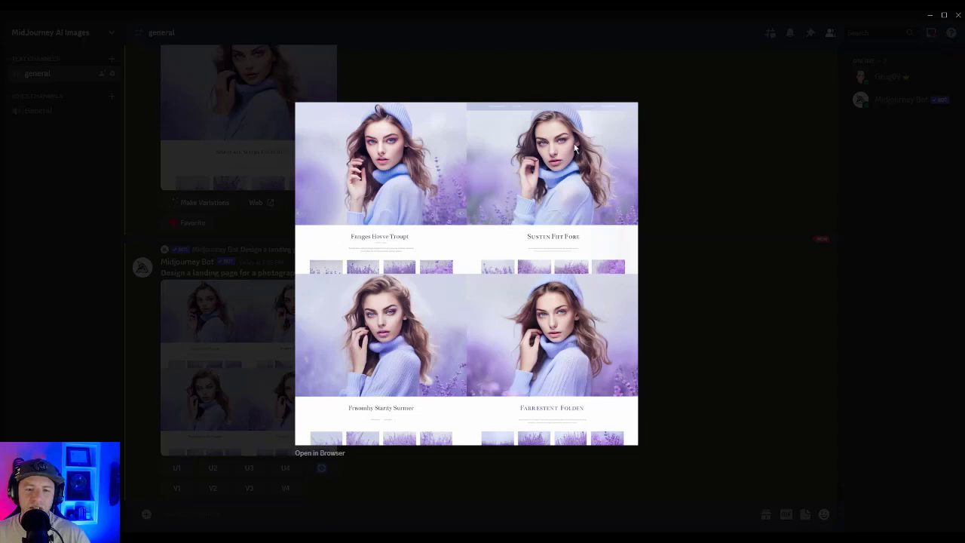
left_click(708, 360)
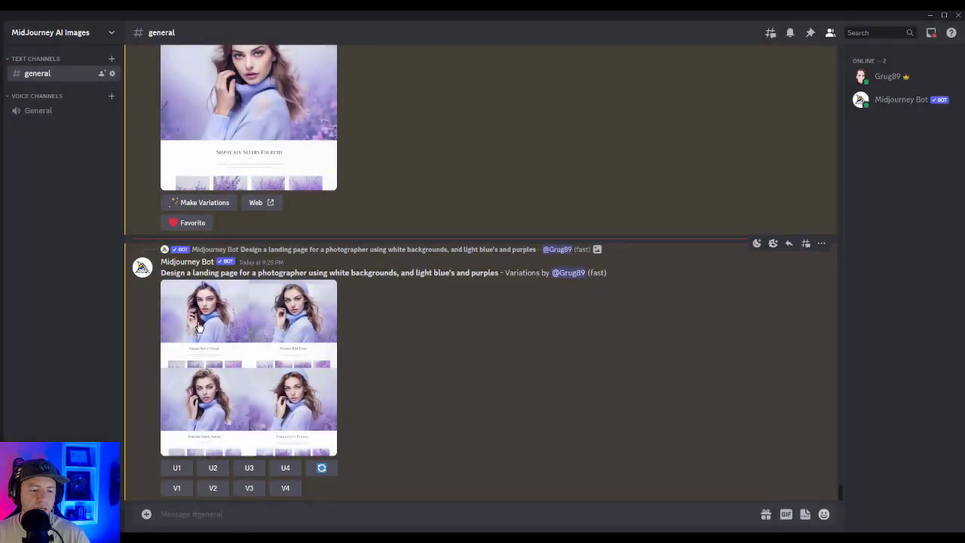
left_click(214, 469)
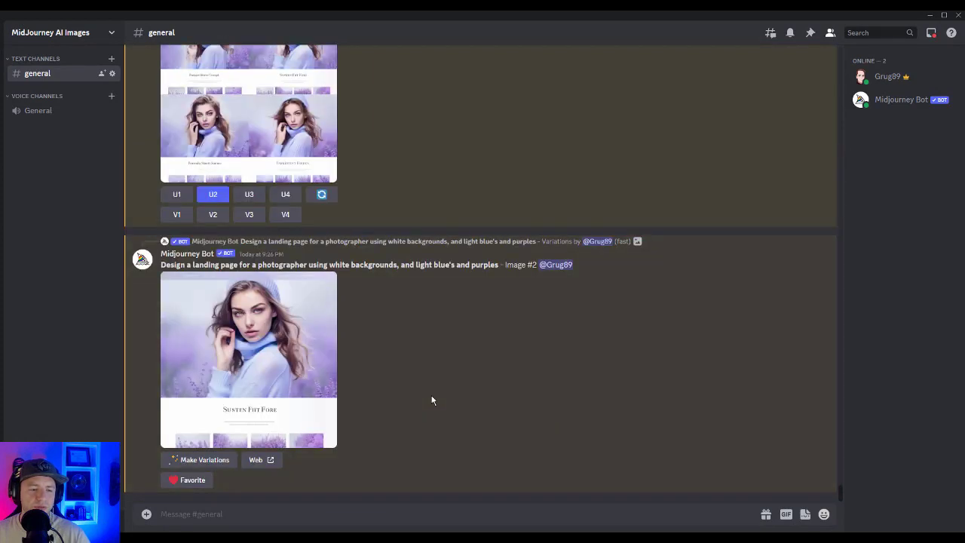
Step: View the upscaled second variation enlarged and save it to the Downloads folder under its suggested file name
left_click(235, 340)
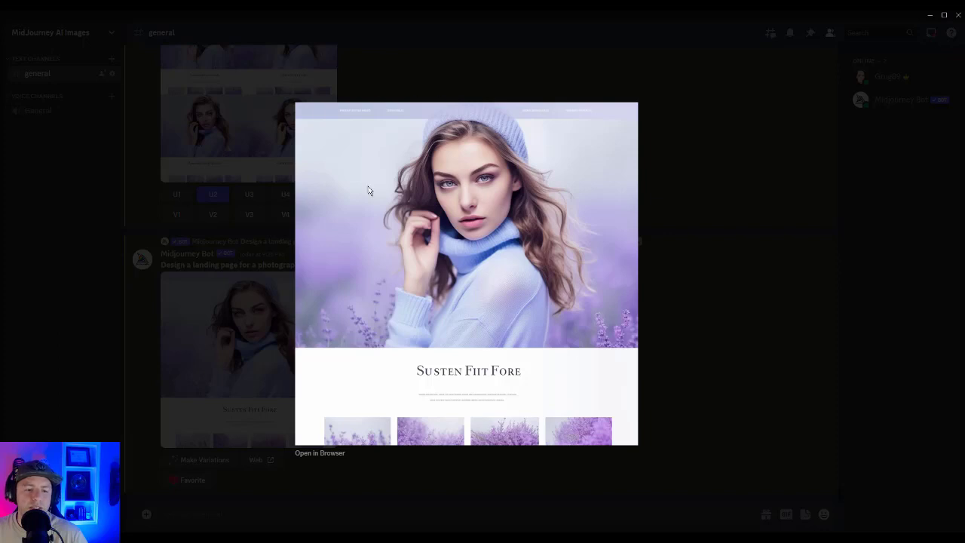
right_click(509, 204)
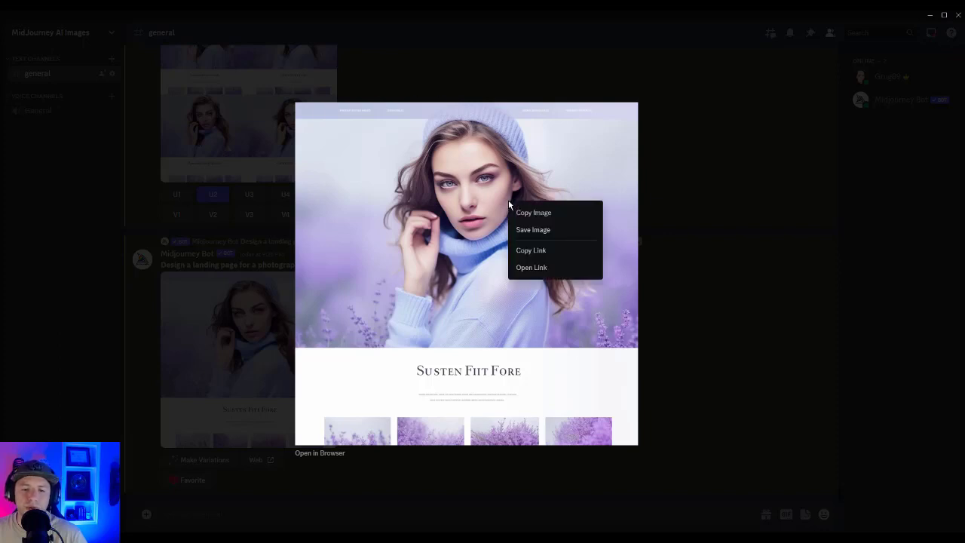
left_click(534, 231)
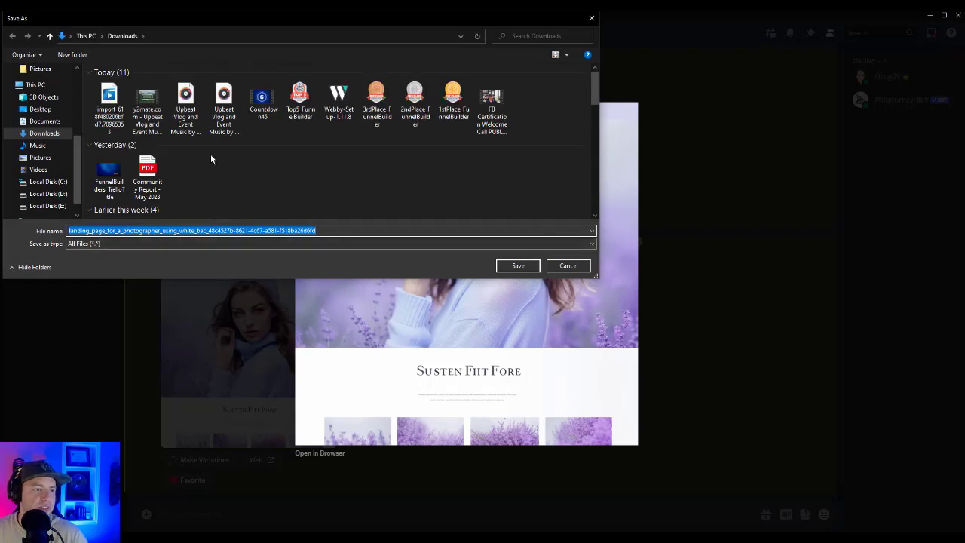
left_click(517, 266)
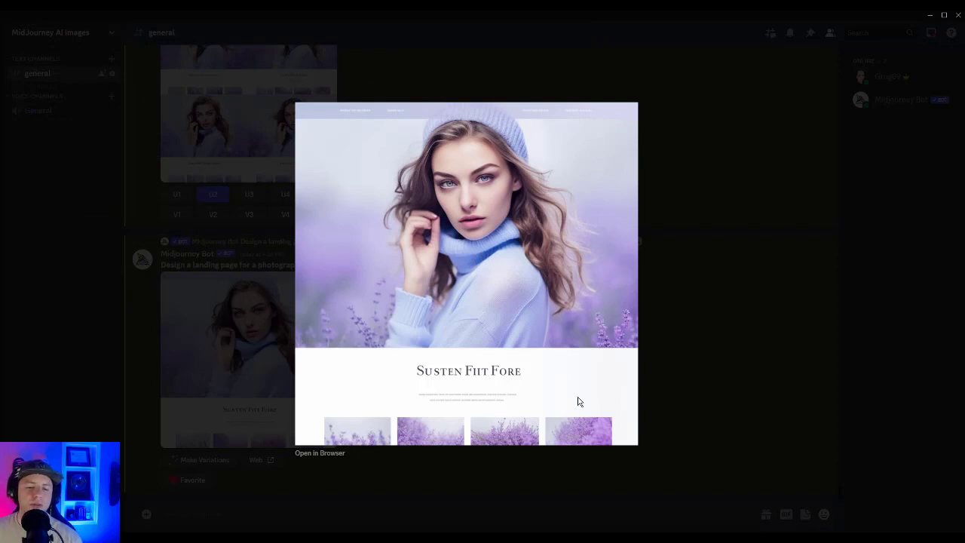
Step: Switch to Photoshop and open the saved photographer landing page image from the Downloads folder
mouse_move(427, 505)
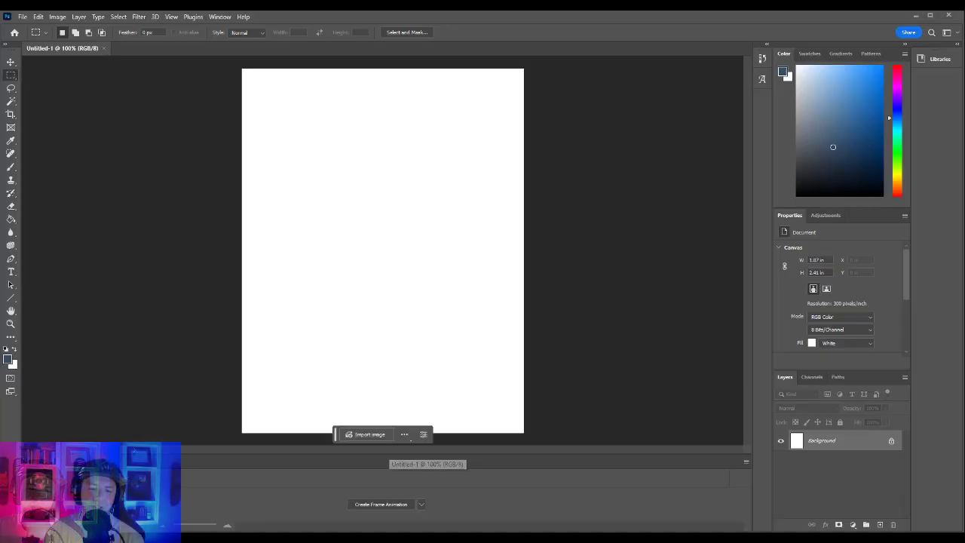
left_click(427, 506)
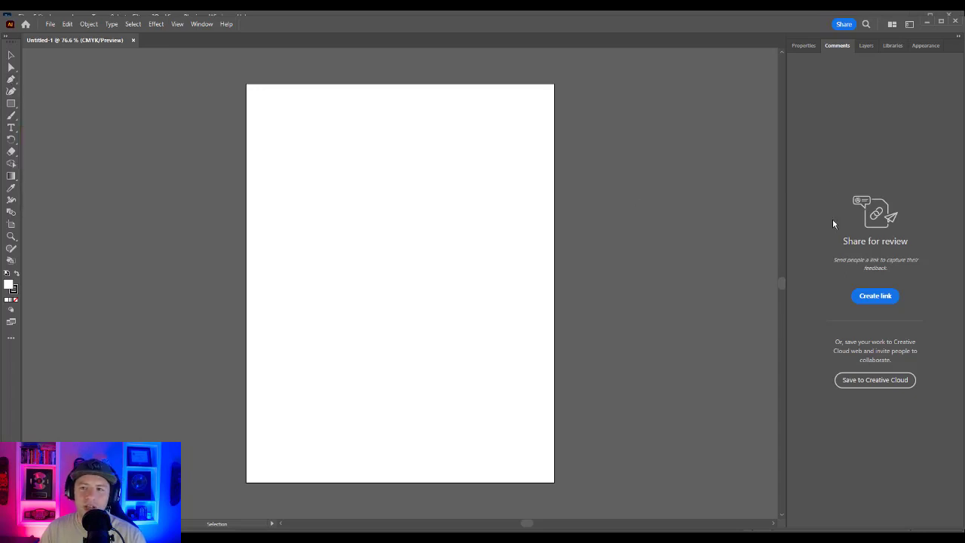
left_click(927, 22)
left_click(23, 16)
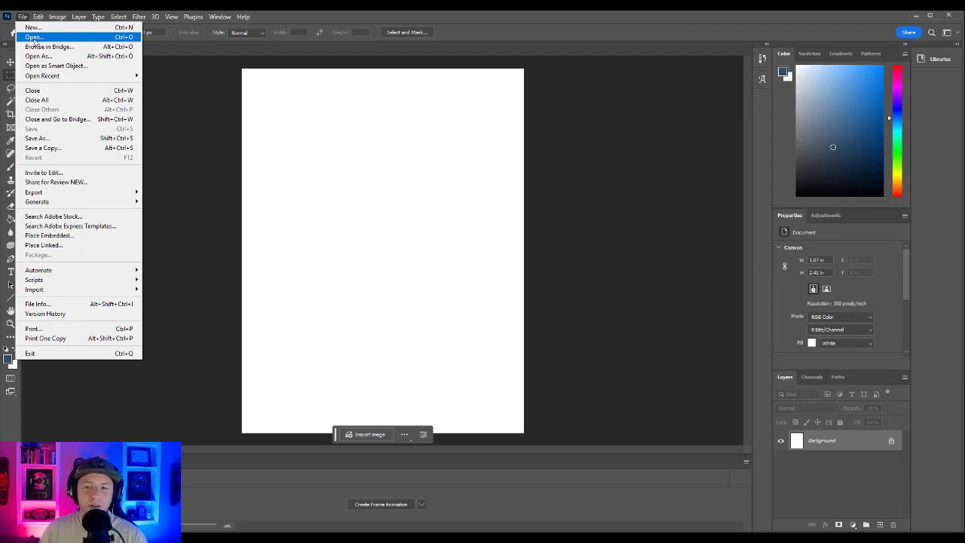
left_click(34, 37)
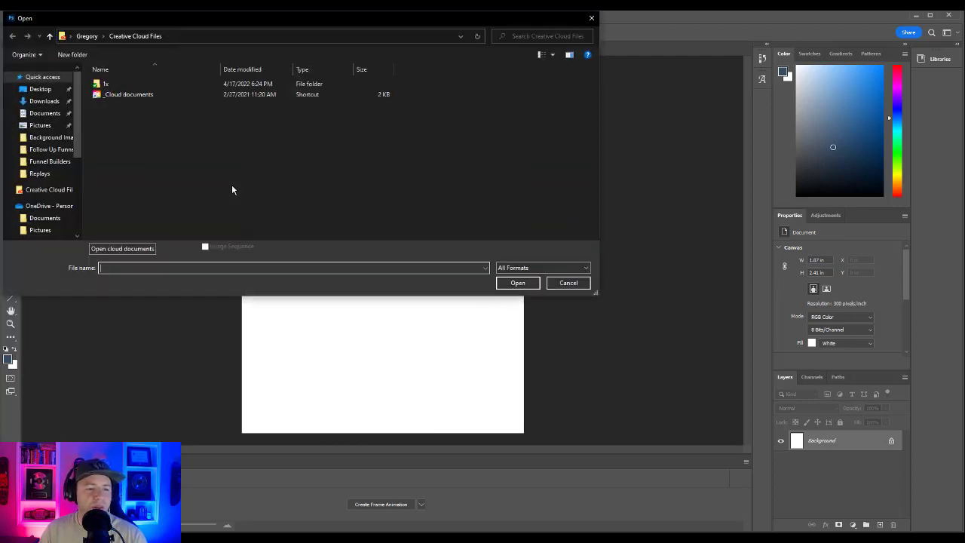
left_click(43, 101)
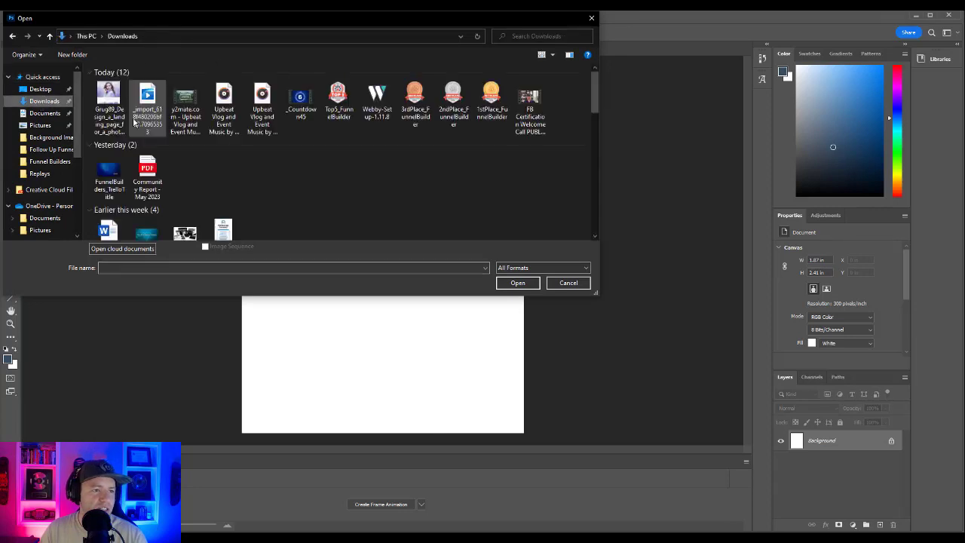
double_click(109, 102)
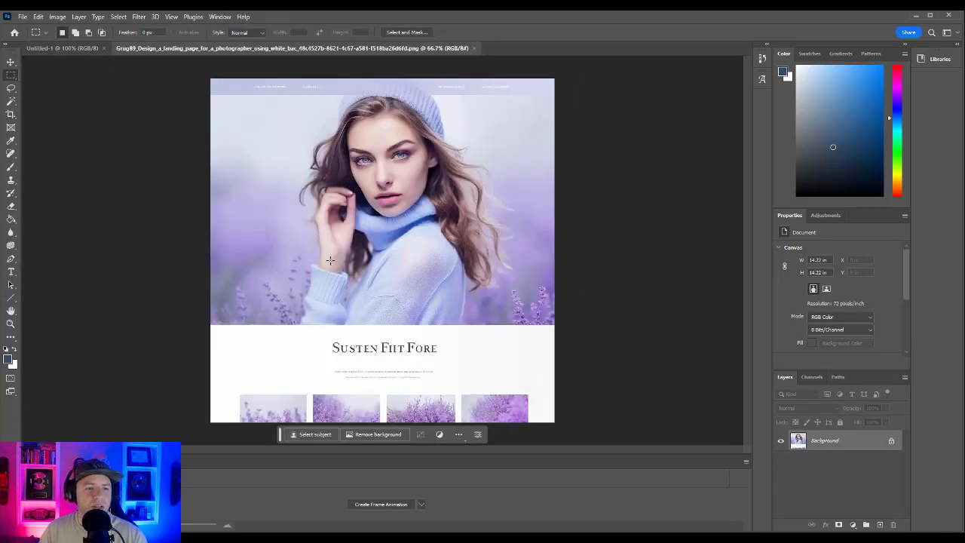
Step: Crop the image to the hero photo, cutting off the navigation strip above and the white text section below
left_click(10, 114)
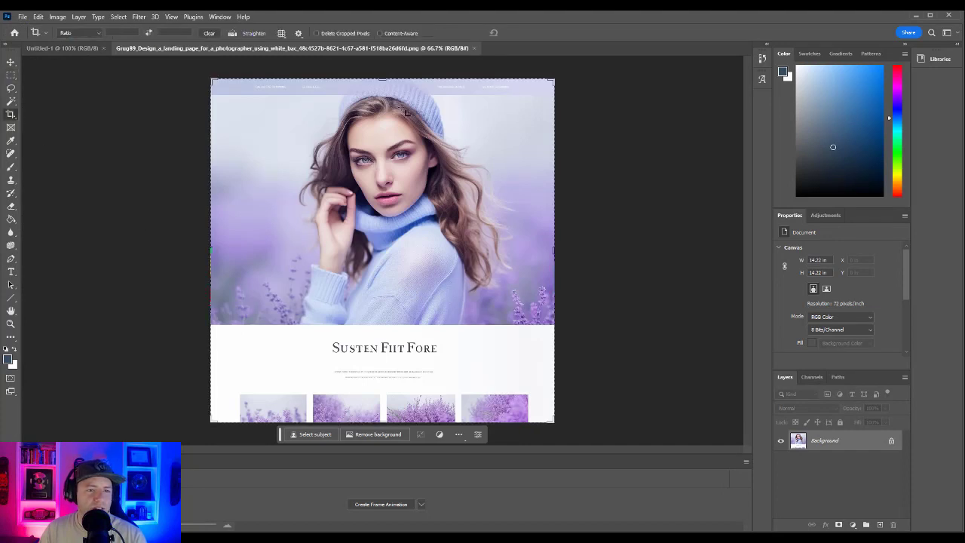
left_click_drag(383, 80, 383, 87)
left_click_drag(382, 414, 404, 365)
left_click(10, 74)
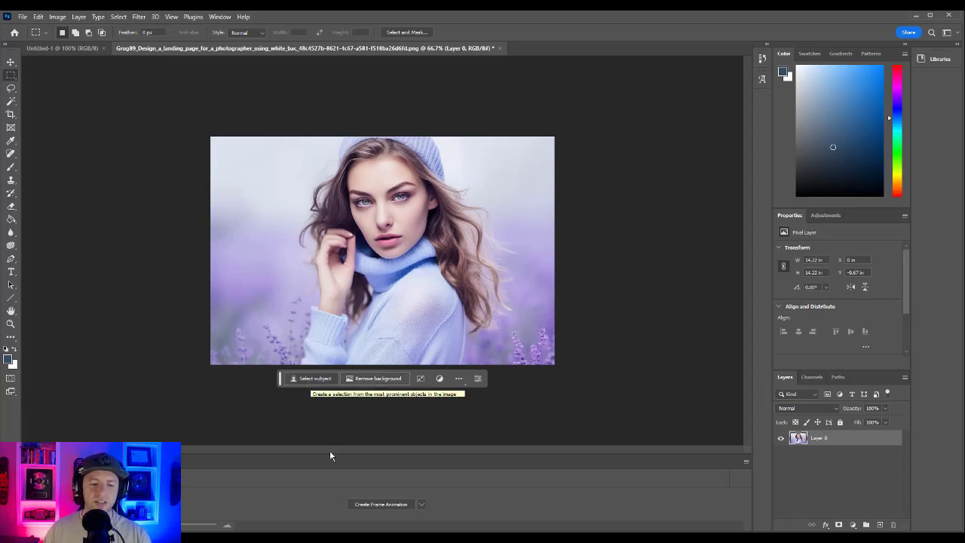
Step: Open the Canvas Size settings for the cropped image and change the size units to pixels
left_click(11, 324)
left_click(408, 289)
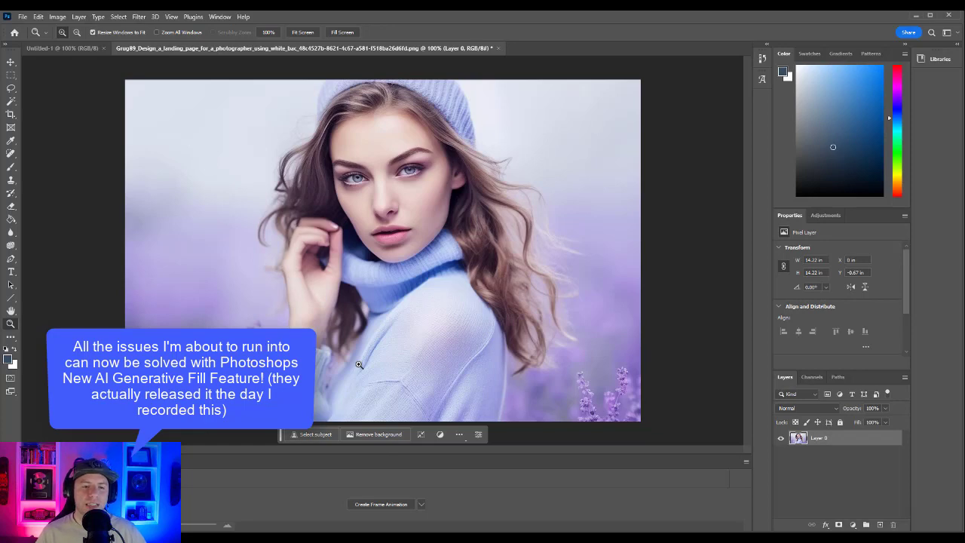
left_click(23, 19)
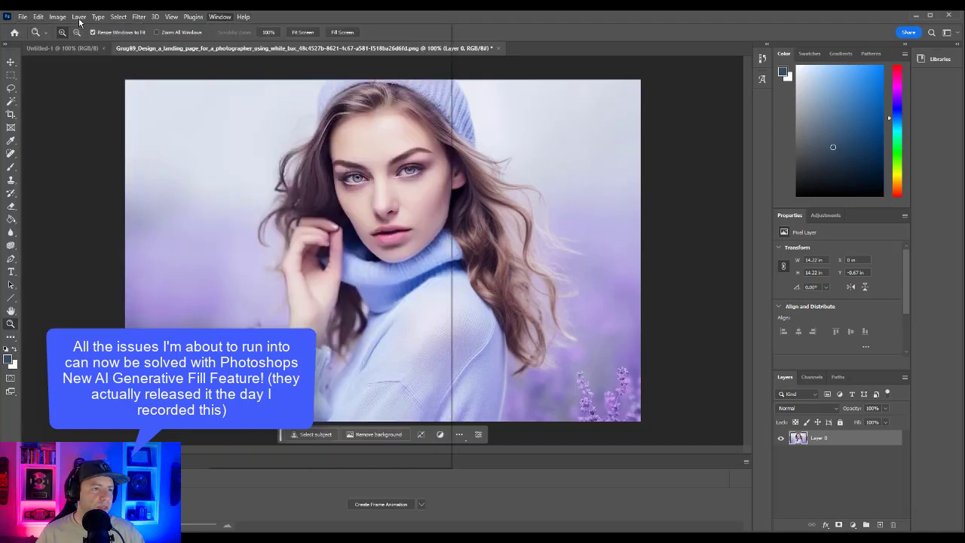
left_click(23, 17)
mouse_move(40, 16)
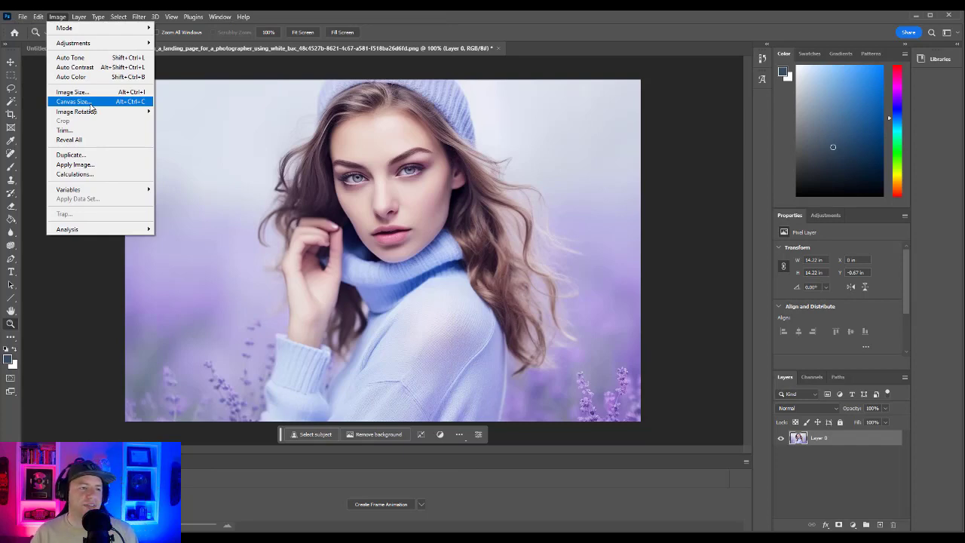
left_click(75, 101)
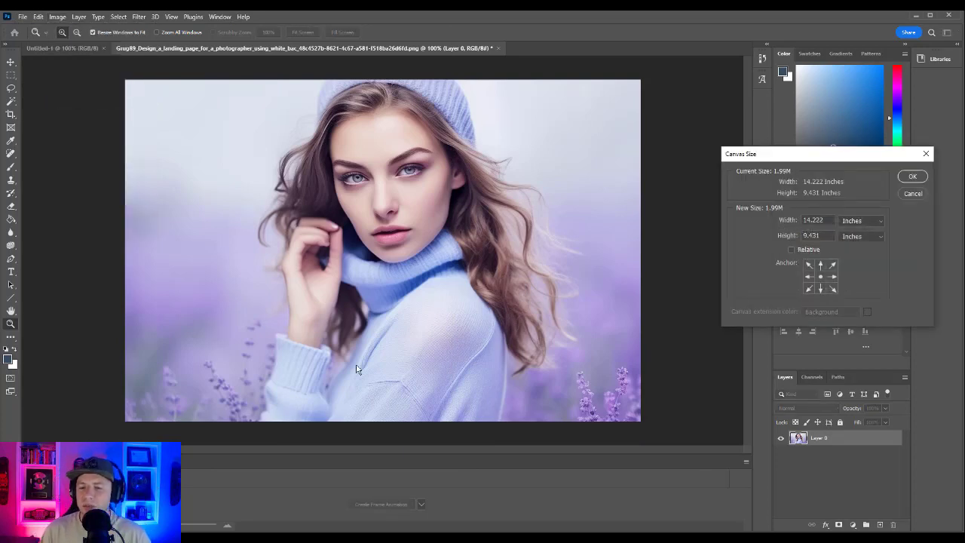
left_click(875, 220)
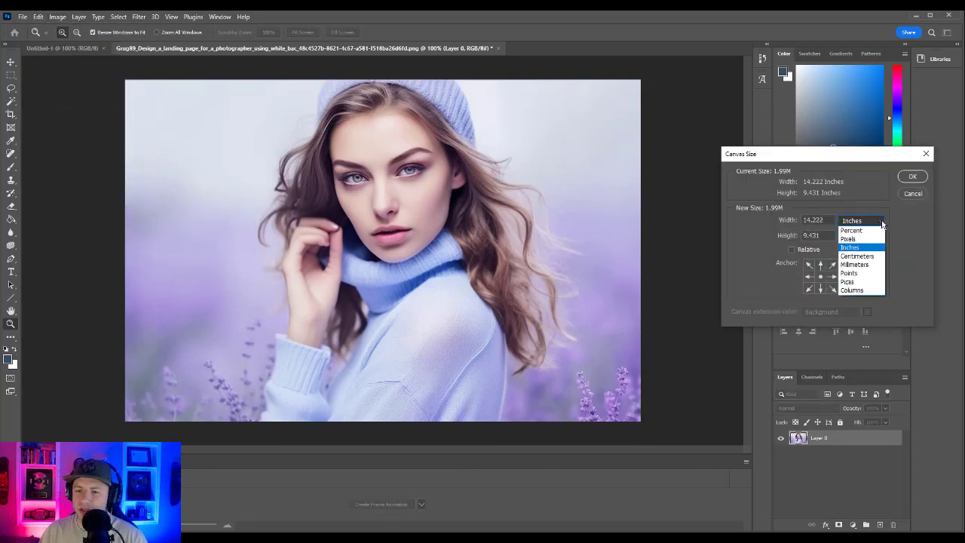
left_click(874, 240)
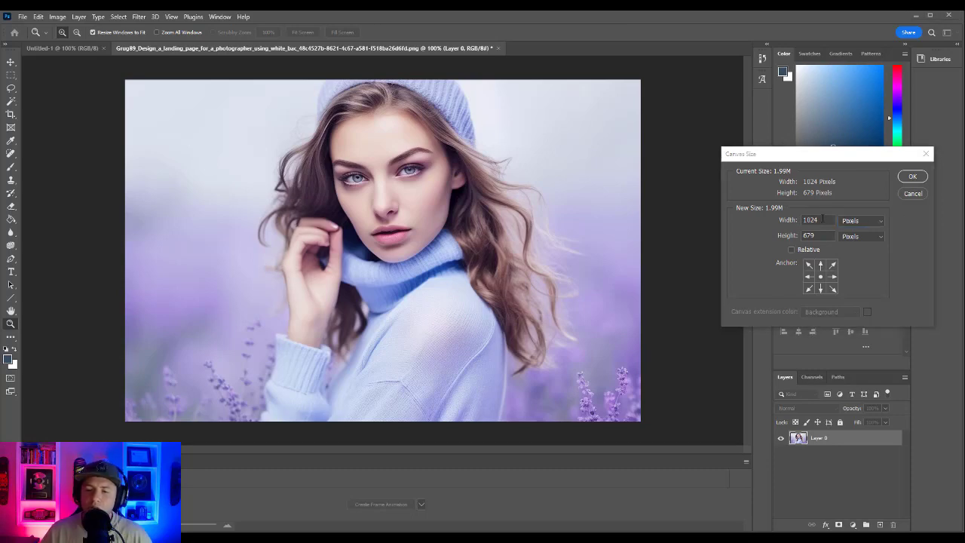
Step: Resize the canvas to 1920 pixels wide and 1080 pixels high
left_click(794, 219)
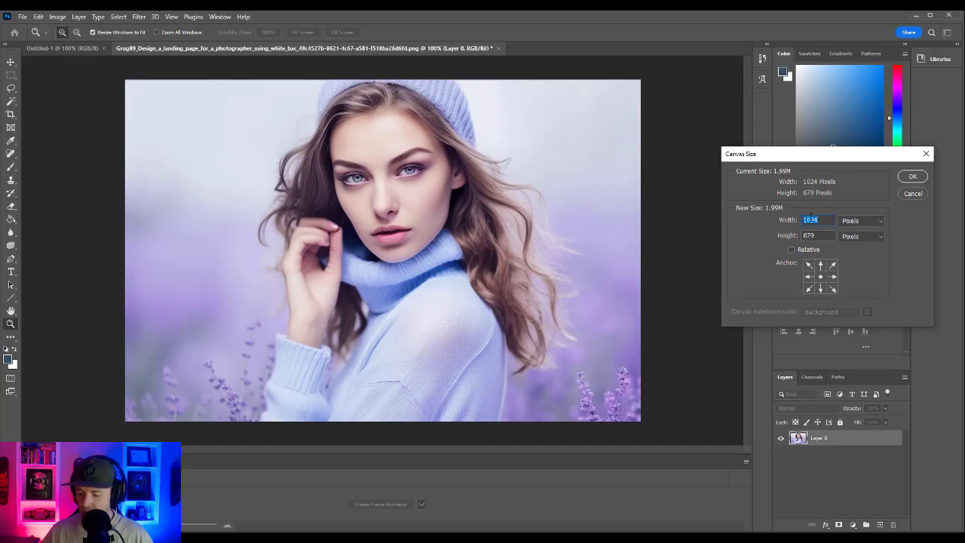
type("1920")
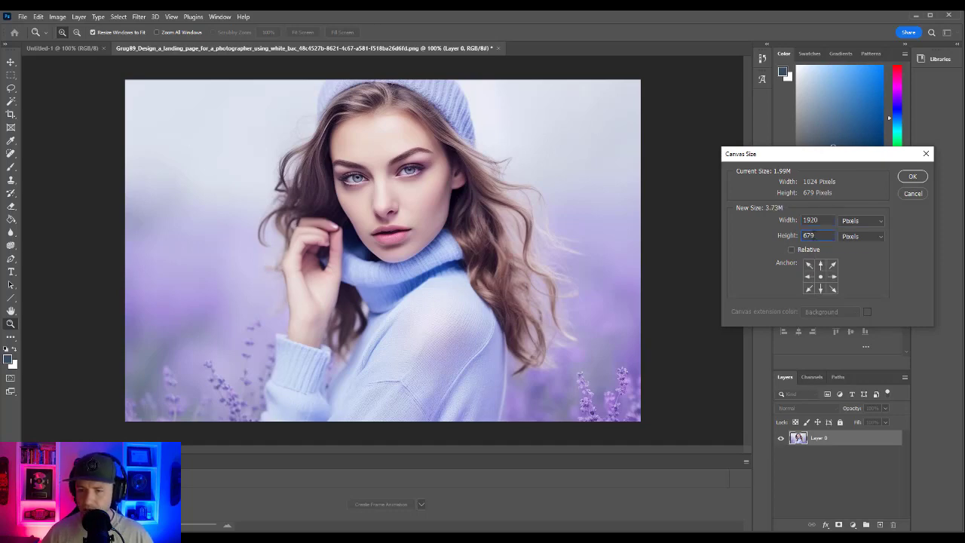
left_click(812, 236)
type("1080")
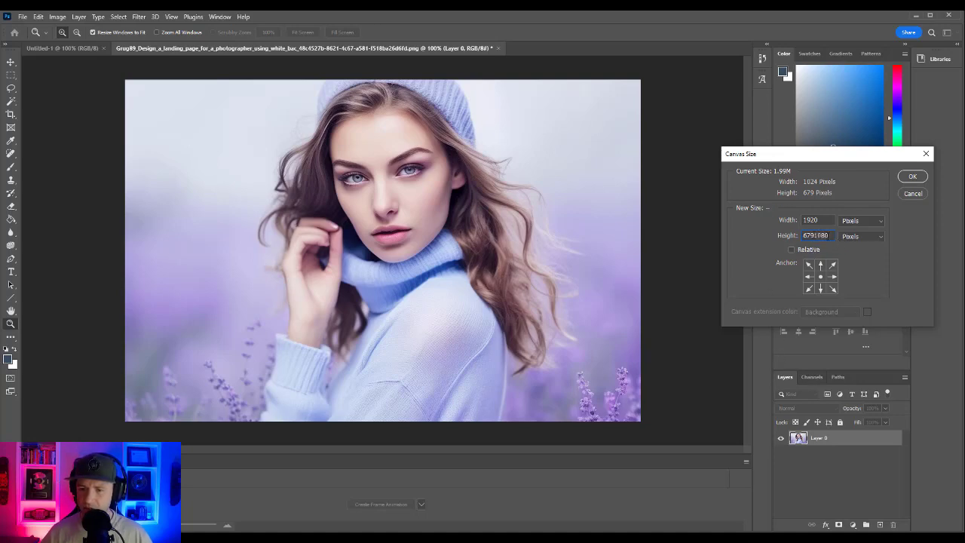
left_click_drag(815, 235, 791, 240)
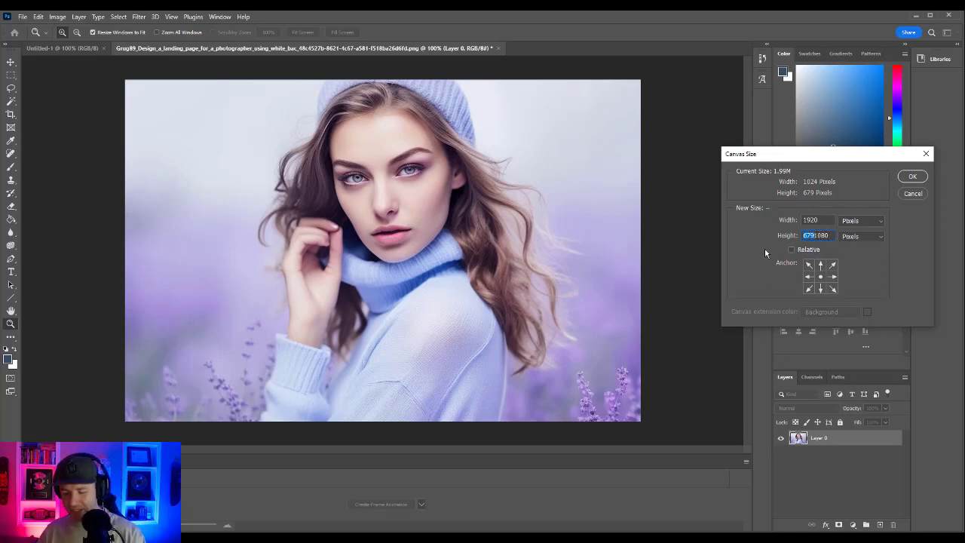
key("BackSpace")
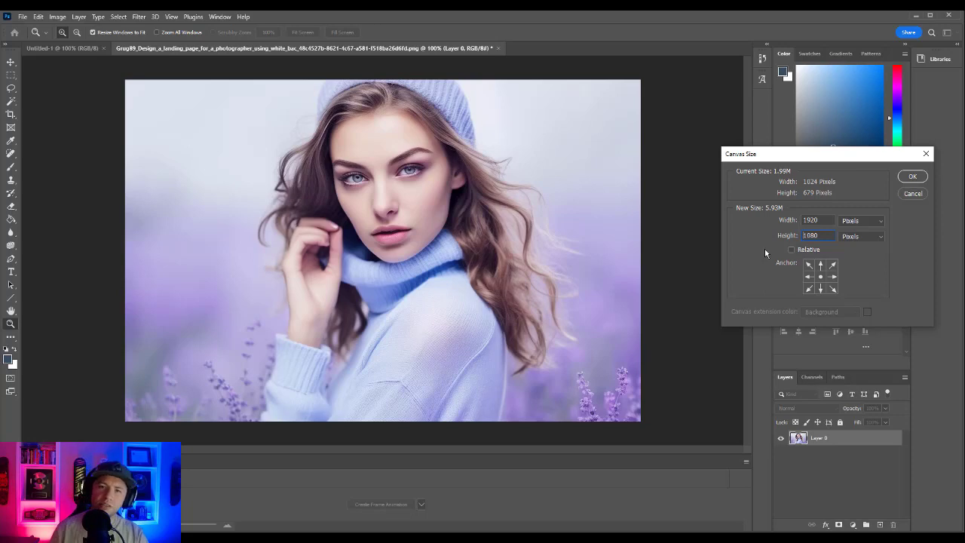
left_click(909, 181)
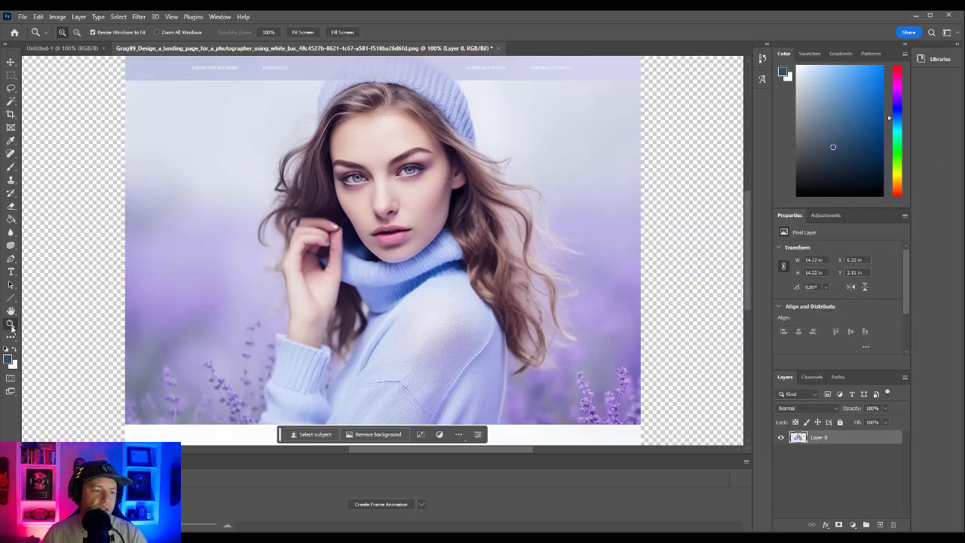
right_click(351, 246)
left_click(375, 300)
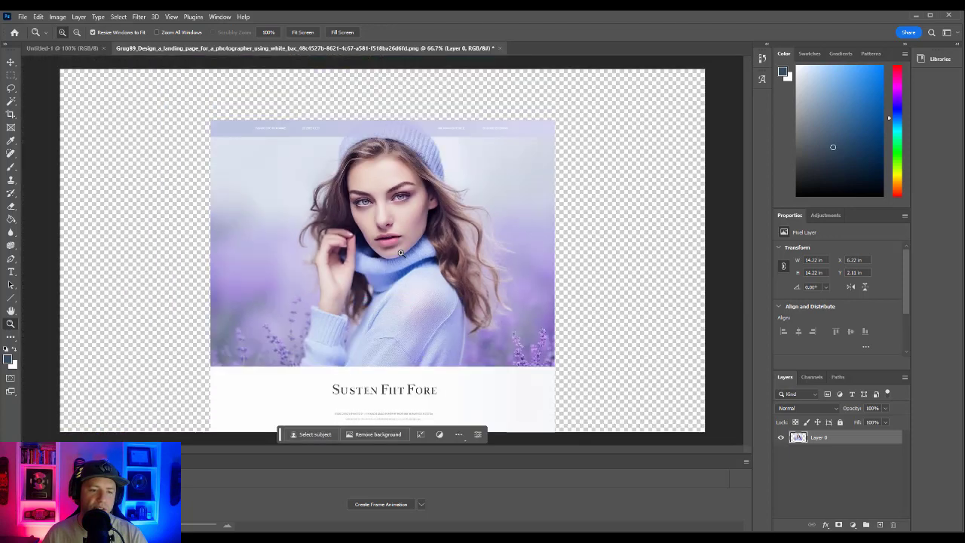
right_click(402, 256)
left_click(437, 308)
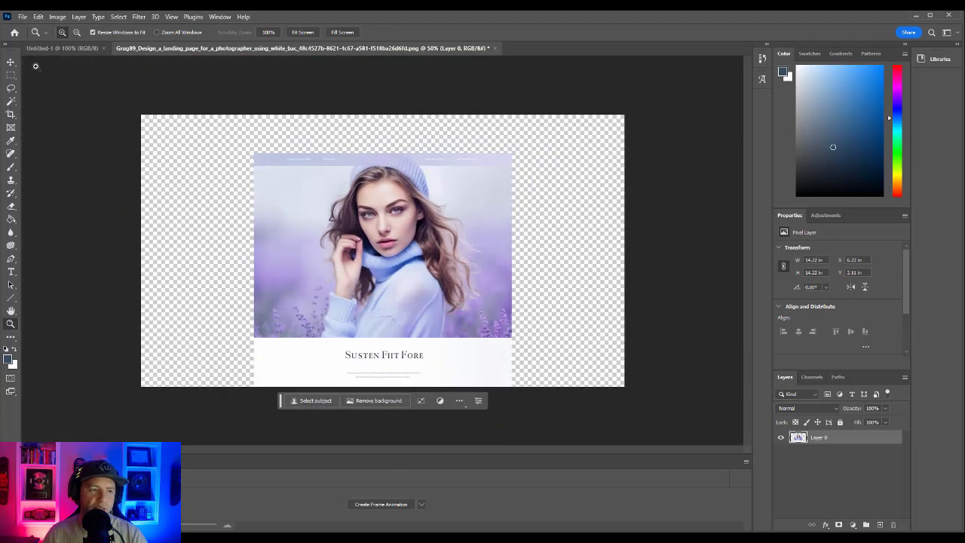
Step: Move the photo layer and scale it proportionally to 187.5% so it spans the full width of the canvas
left_click(11, 61)
left_click_drag(362, 263, 326, 317)
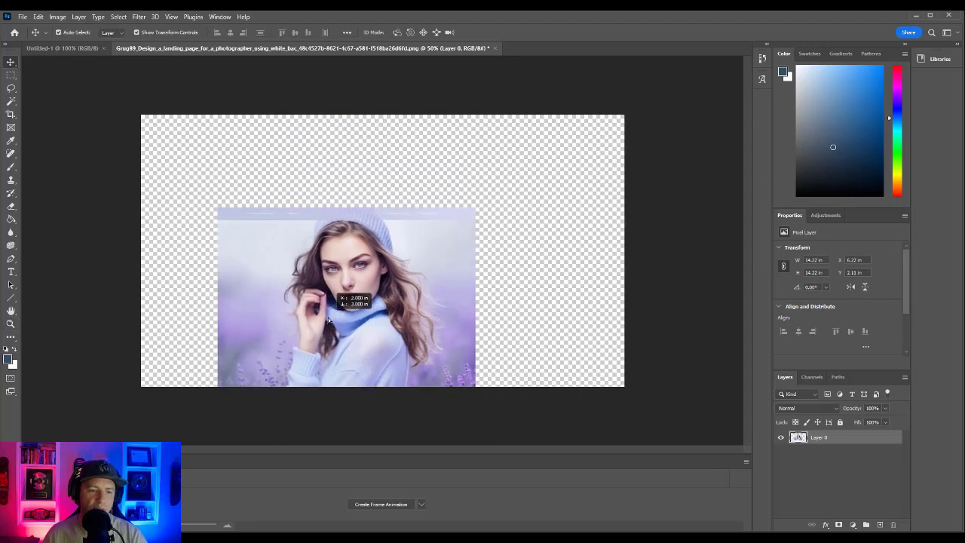
left_click_drag(346, 206, 395, 96)
left_click_drag(300, 293, 273, 293)
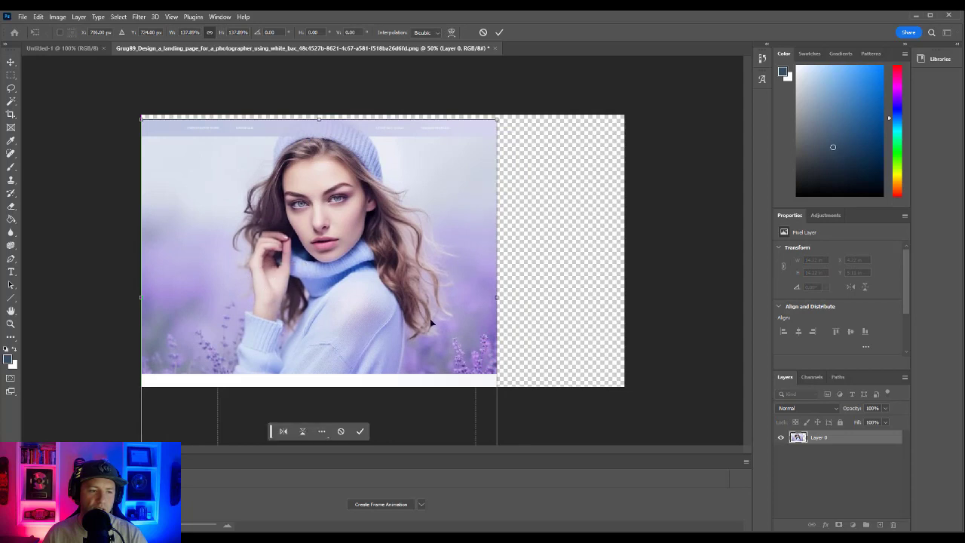
left_click_drag(496, 297, 624, 298)
left_click_drag(391, 220, 425, 246)
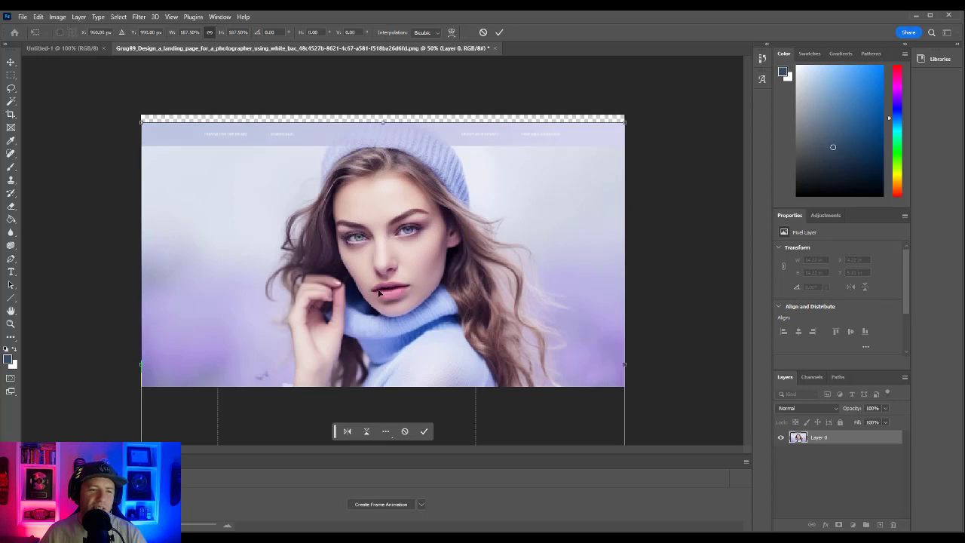
Step: Reposition the enlarged photo vertically, finishing with its upper edge aligned to the upper edge of the canvas
left_click_drag(355, 219, 354, 151)
mouse_move(407, 237)
left_mouse_down()
mouse_move(397, 230)
mouse_move(394, 238)
left_mouse_up()
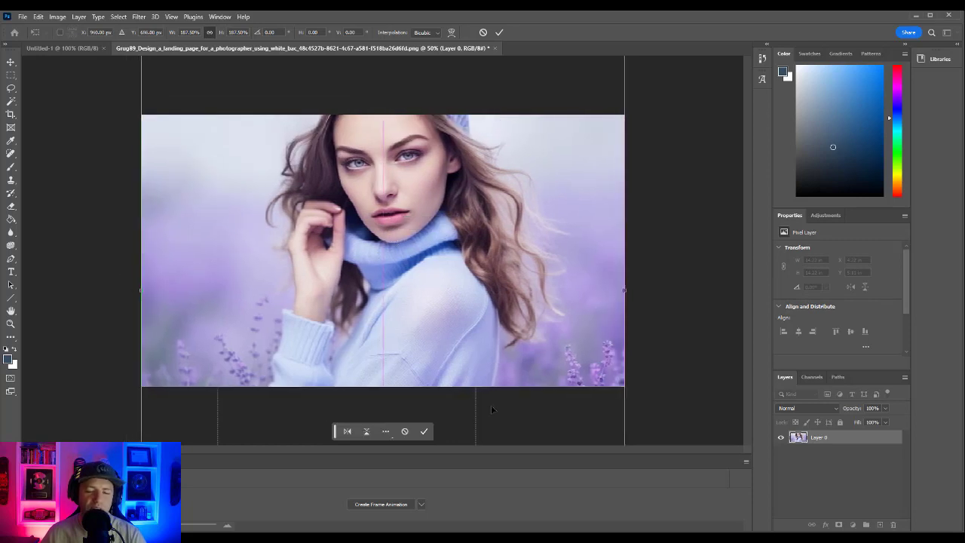
left_click_drag(373, 329, 366, 305)
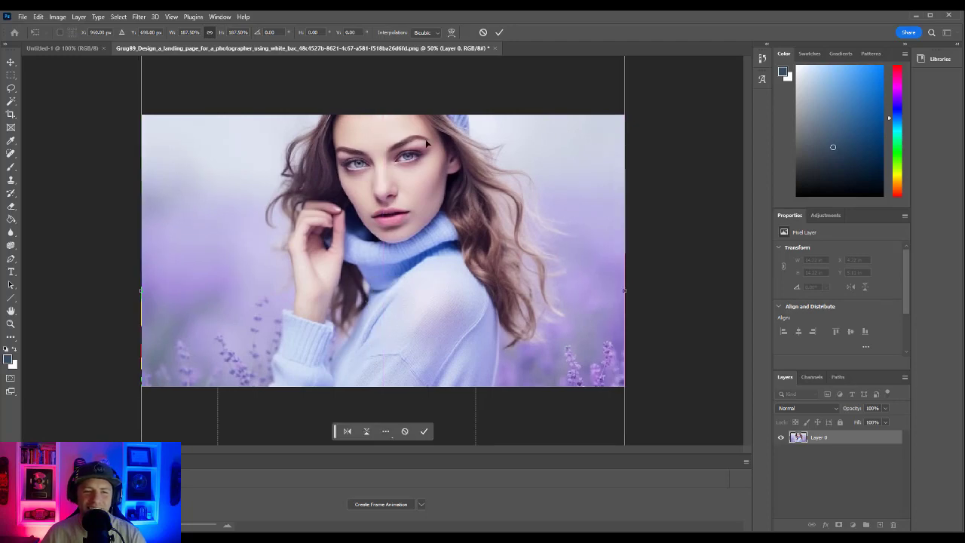
left_click_drag(395, 231, 442, 259)
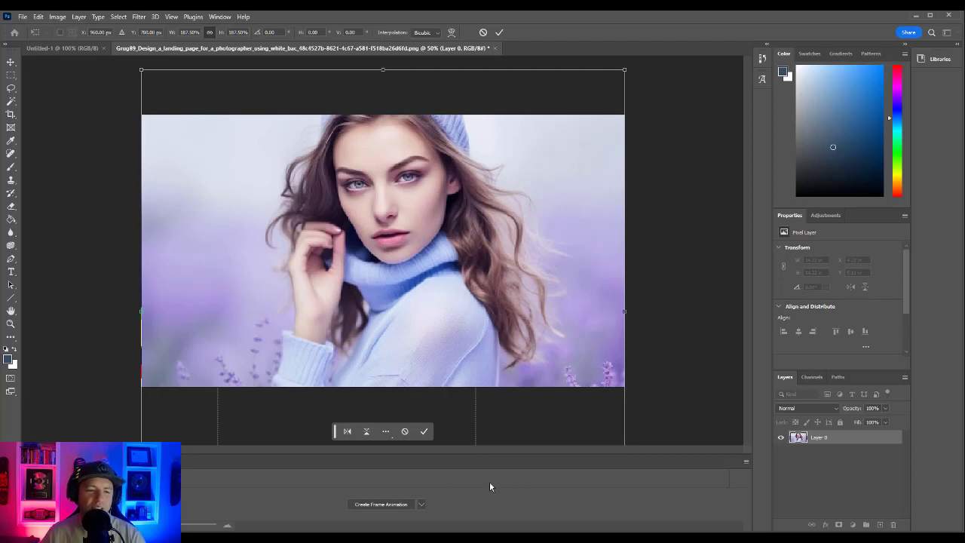
left_click_drag(545, 279, 426, 226)
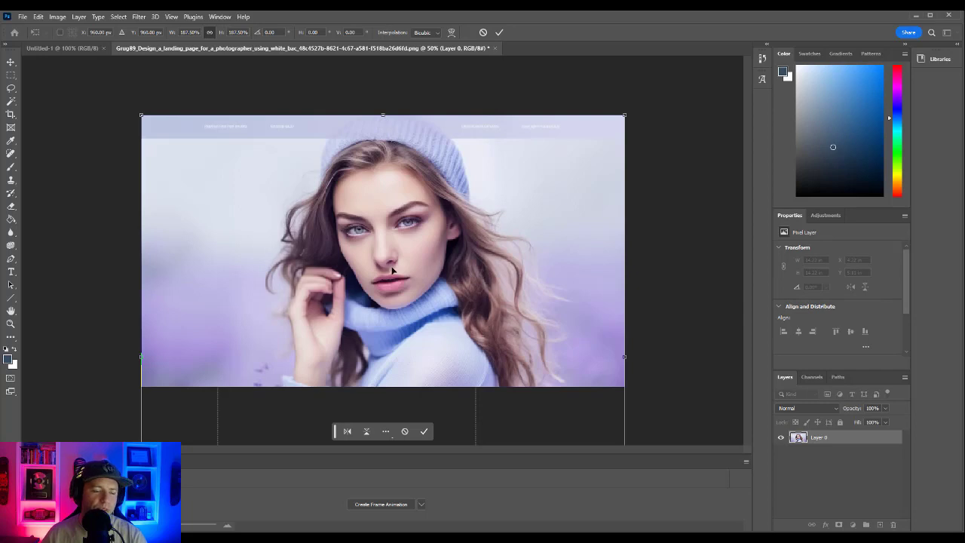
Step: Extend the canvas height above the photo with the Crop tool and clear the stray marquee selection
left_click(10, 114)
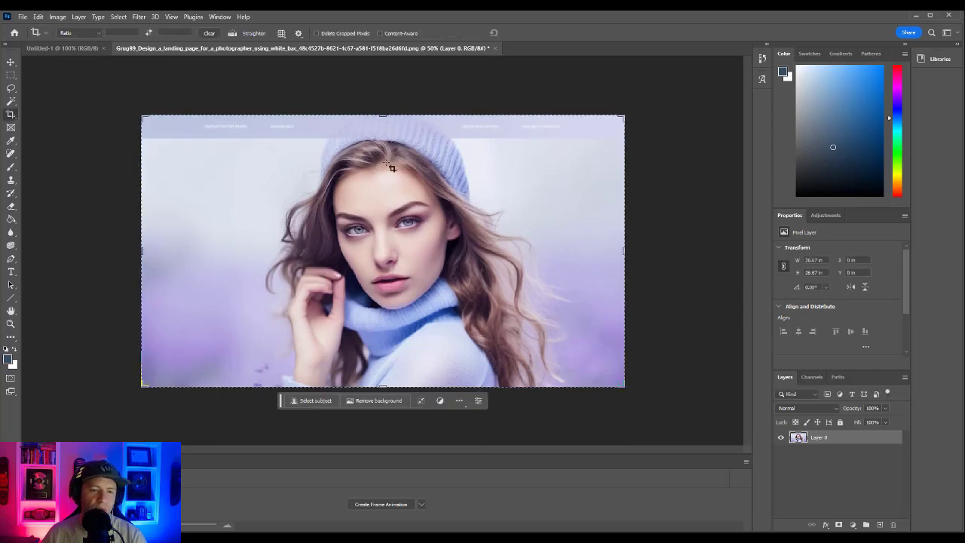
left_click_drag(379, 114, 401, 95)
left_click(11, 75)
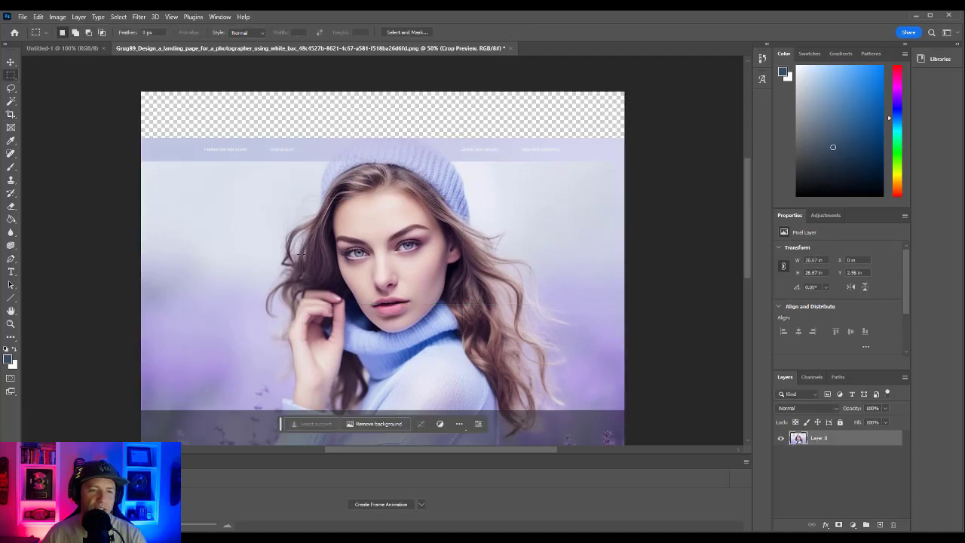
left_click_drag(315, 240, 320, 256)
key("v")
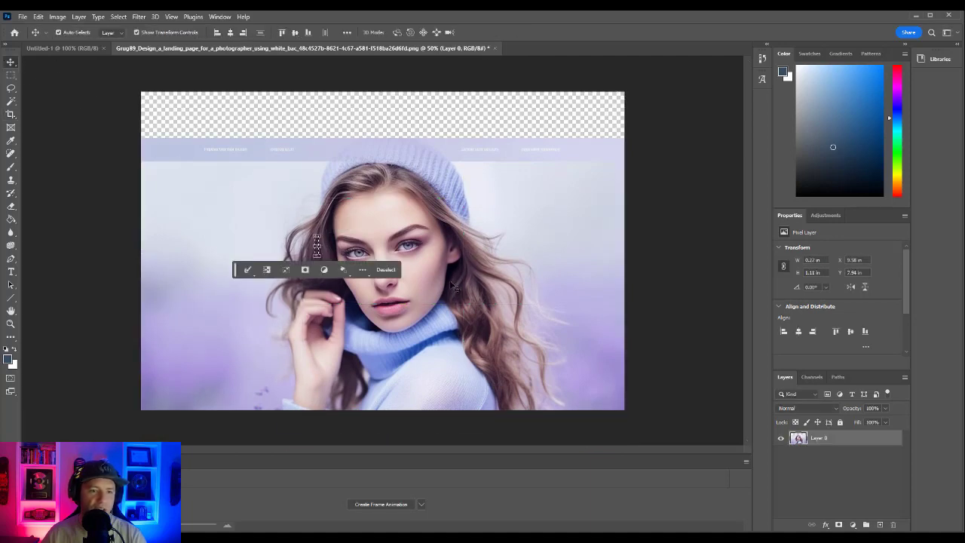
key("m")
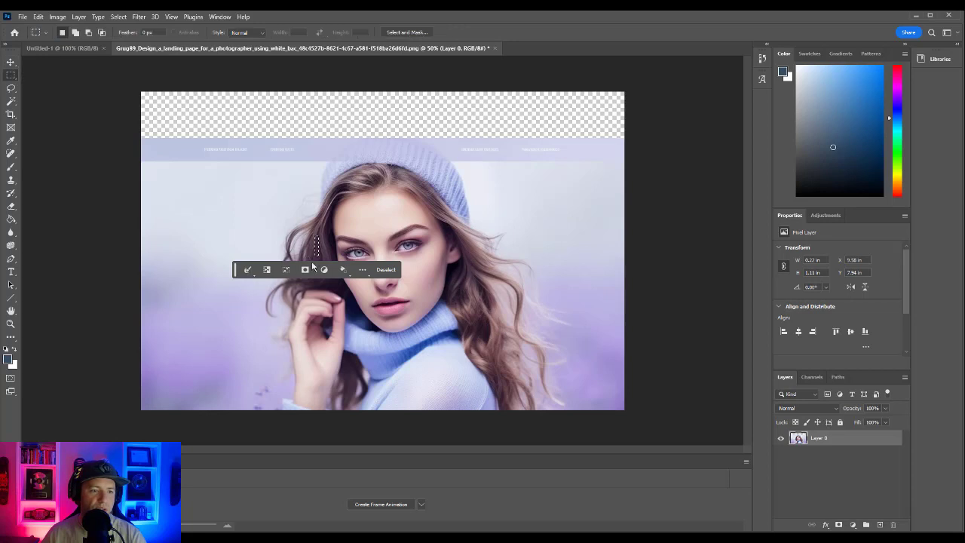
left_click_drag(234, 216, 238, 219)
left_click(119, 293)
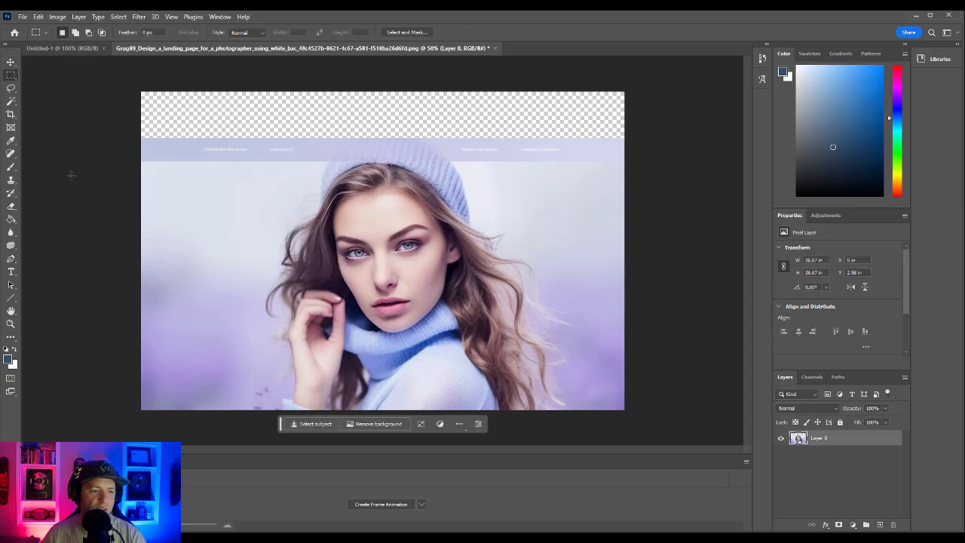
Step: Move the photo up to fill the empty canvas area and push the navigation strip out of view
left_click(11, 61)
left_click_drag(400, 280, 413, 215)
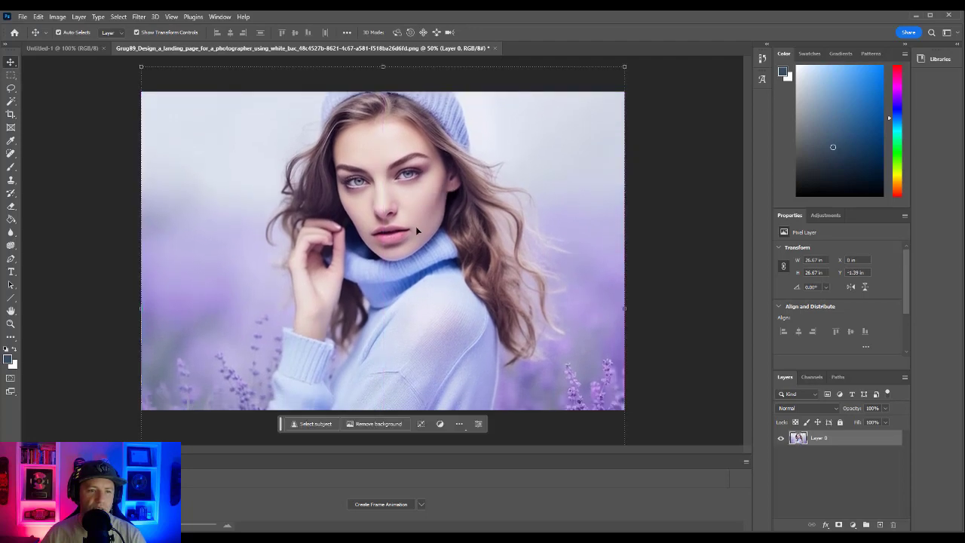
left_click(11, 76)
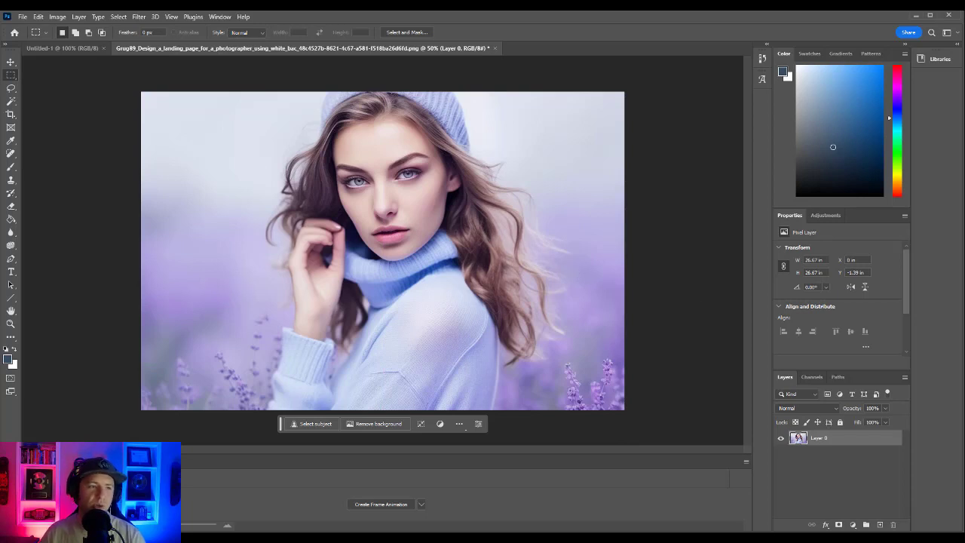
Step: Extend the canvas height a second time with the Crop tool and apply the crop
left_click(11, 114)
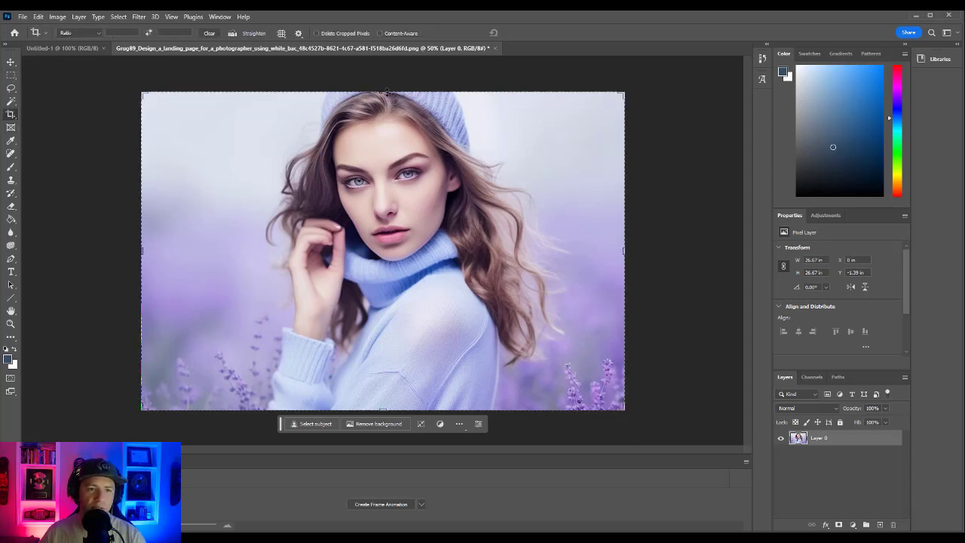
left_click_drag(394, 92, 395, 80)
key("Return")
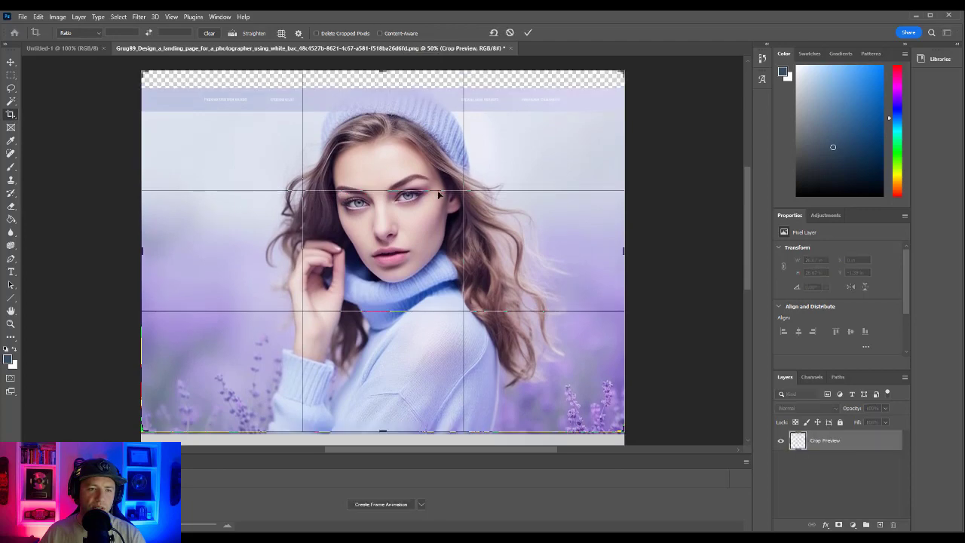
key("m")
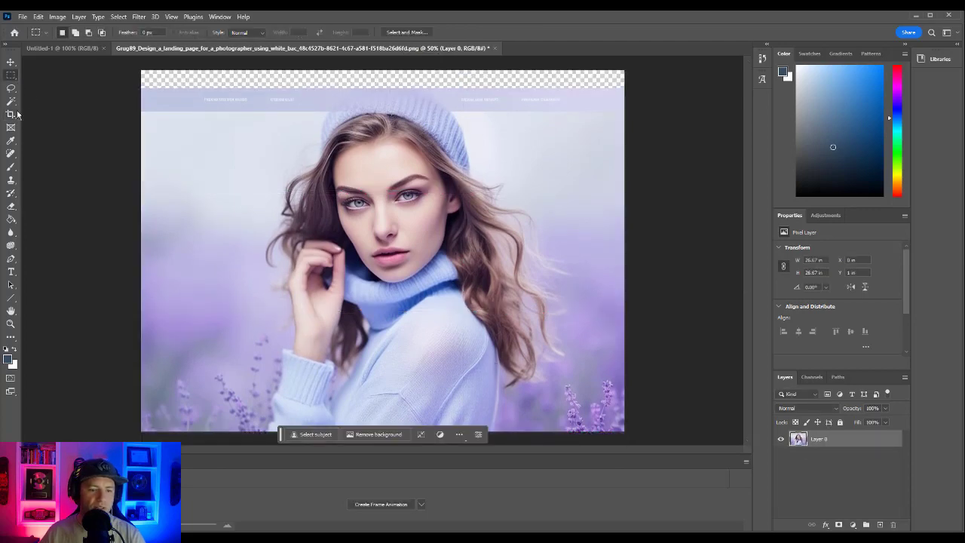
Step: Move the photo up again to cover the added transparent area and hide the navigation strip beyond the canvas
key("v")
left_click_drag(381, 254, 381, 214)
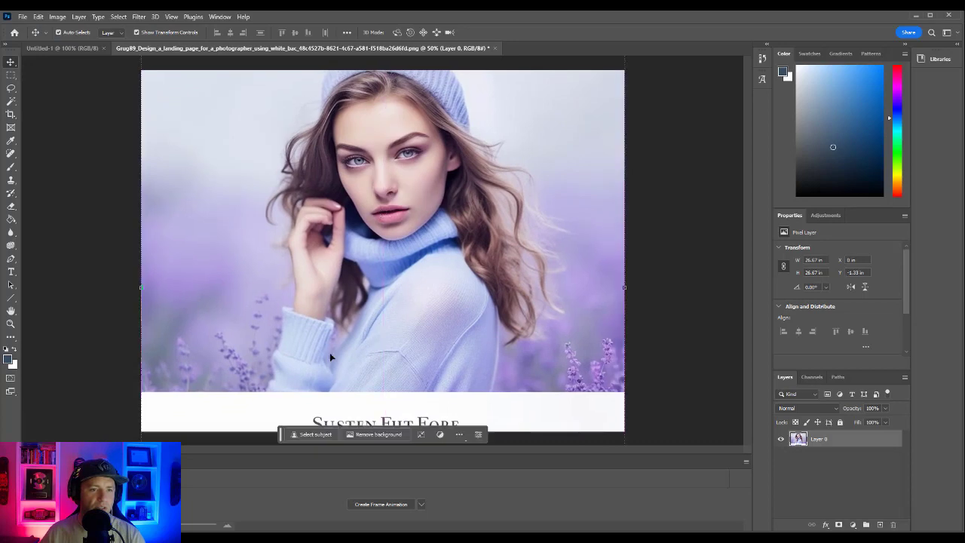
left_click(11, 76)
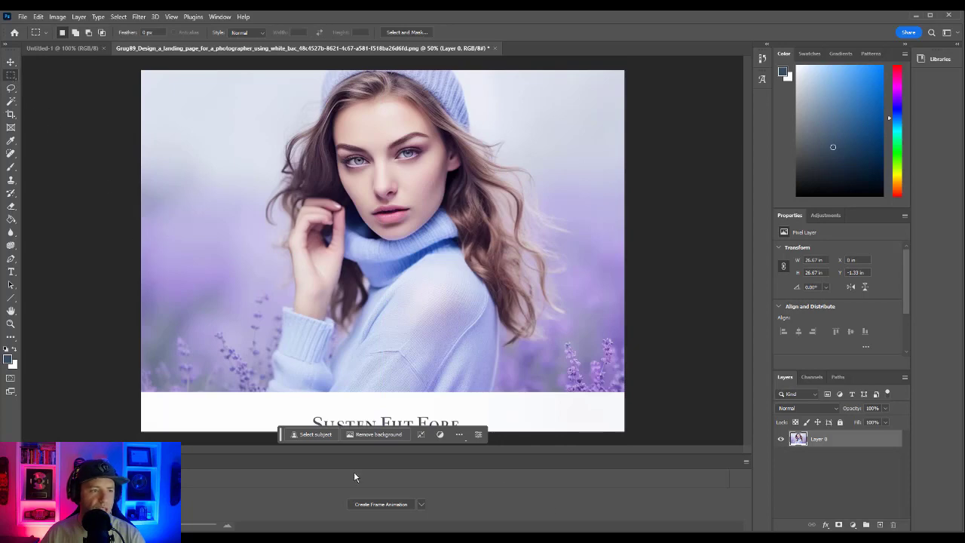
Step: Move the floating task bar out of the way and crop off the white text section below the photo
left_click(11, 113)
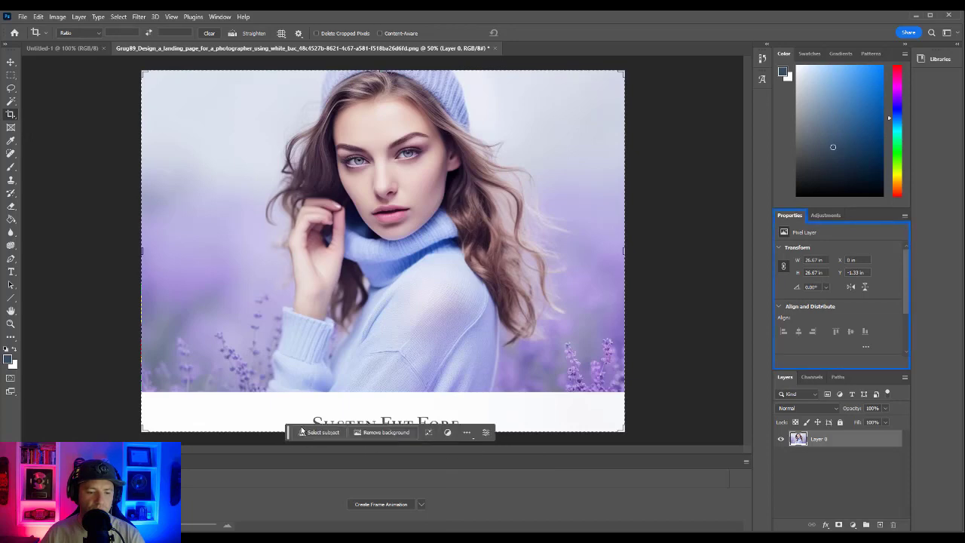
left_click_drag(281, 434, 697, 204)
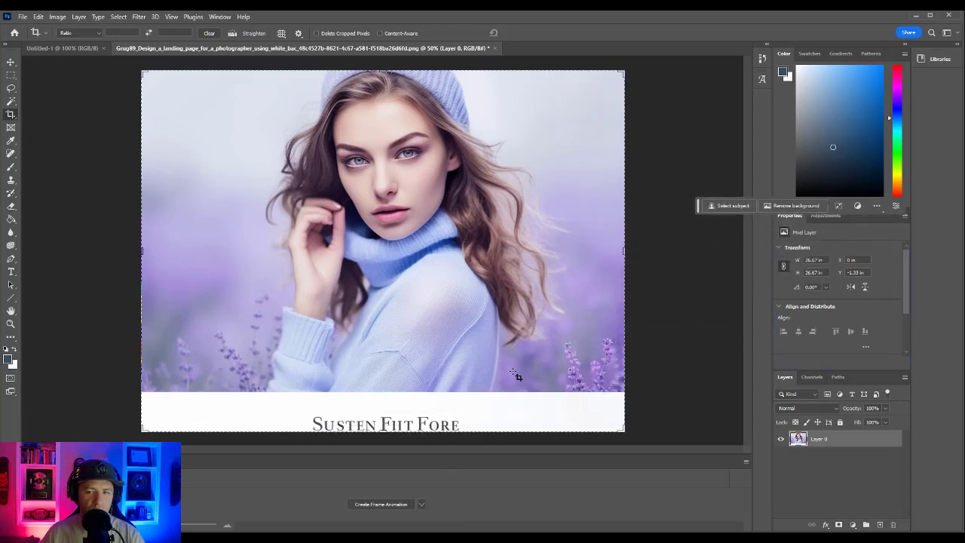
left_click_drag(384, 433, 396, 412)
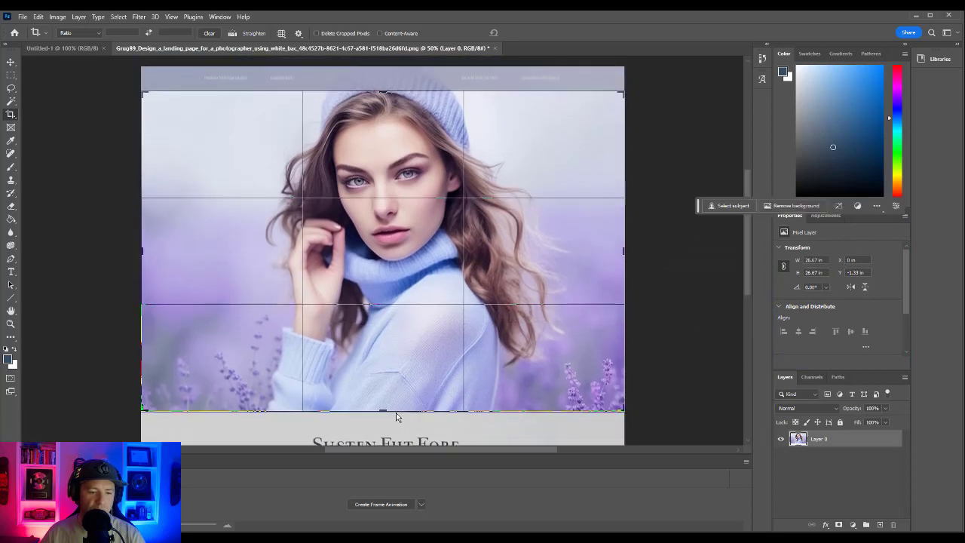
left_click(11, 74)
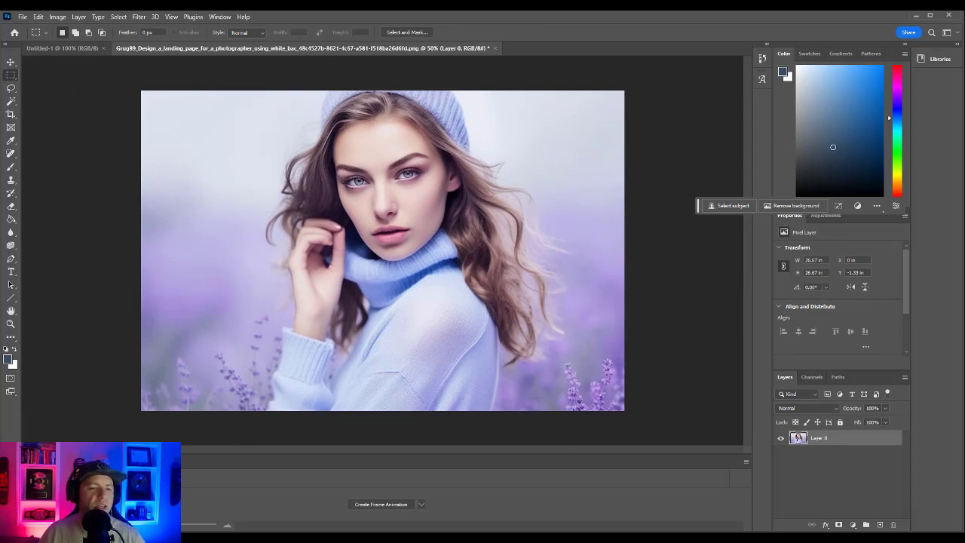
Step: Export the hero image as a PNG named LandingPageImage1 to the Downloads folder
left_click(22, 17)
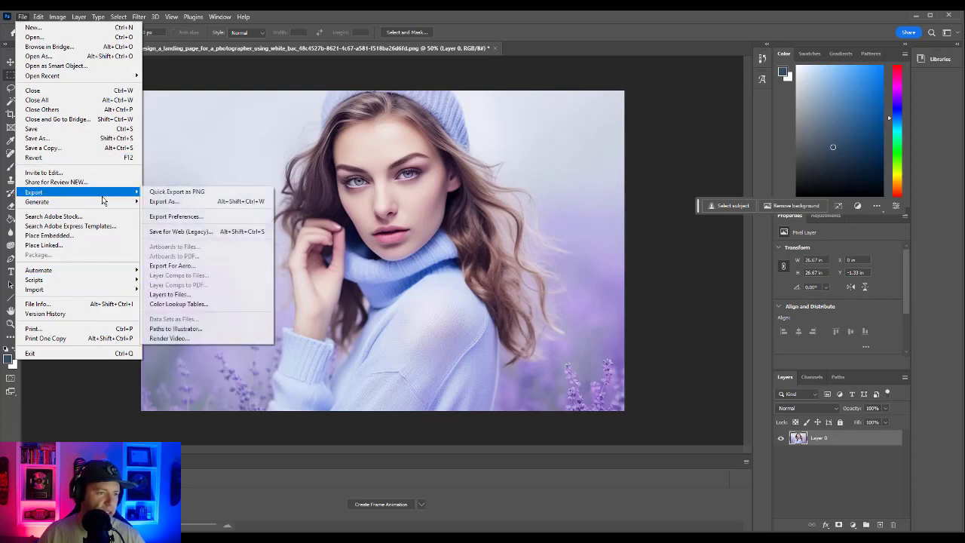
left_click(392, 340)
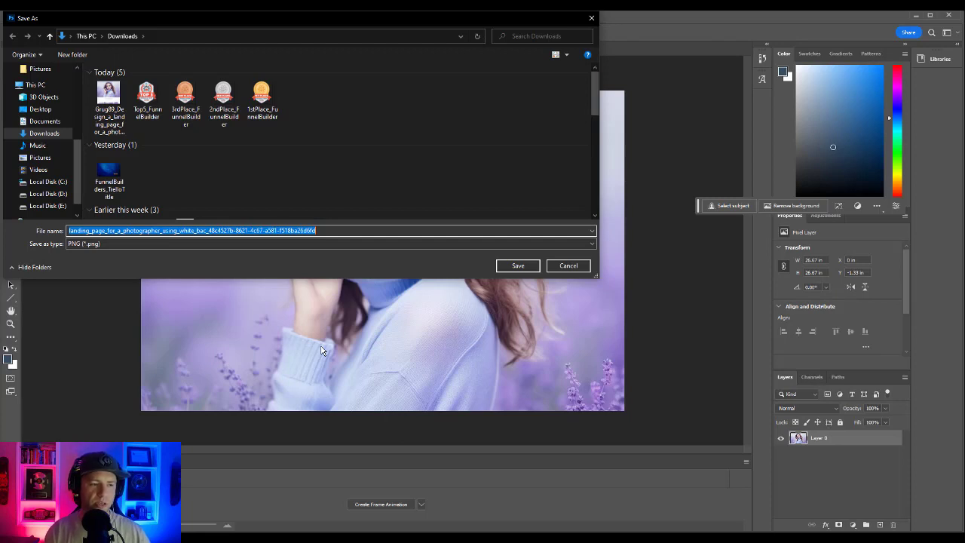
type("Landin")
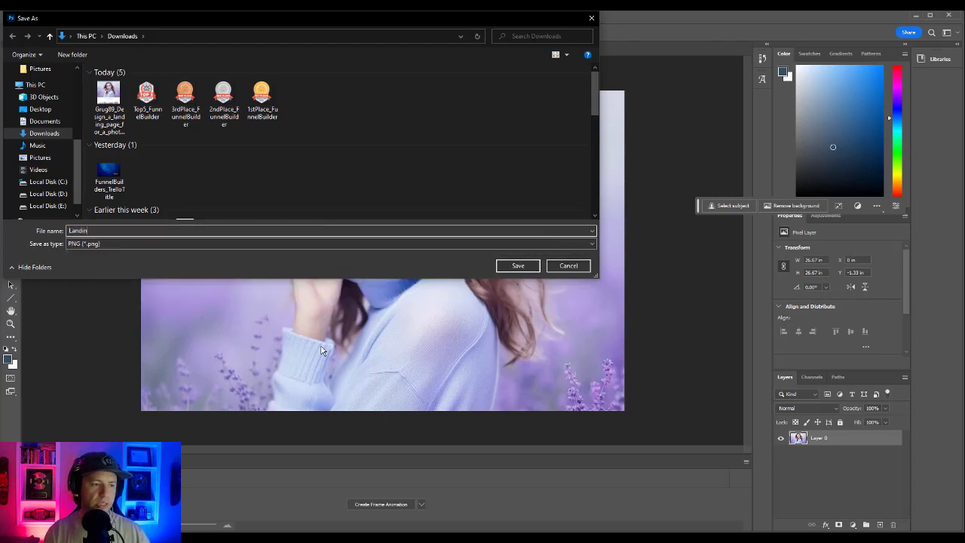
type("gPagePhoto")
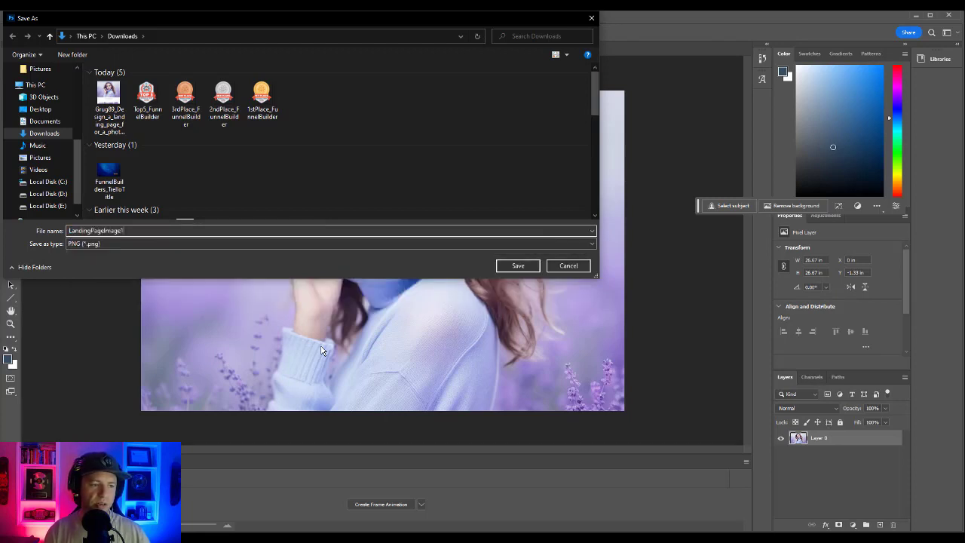
key("Return")
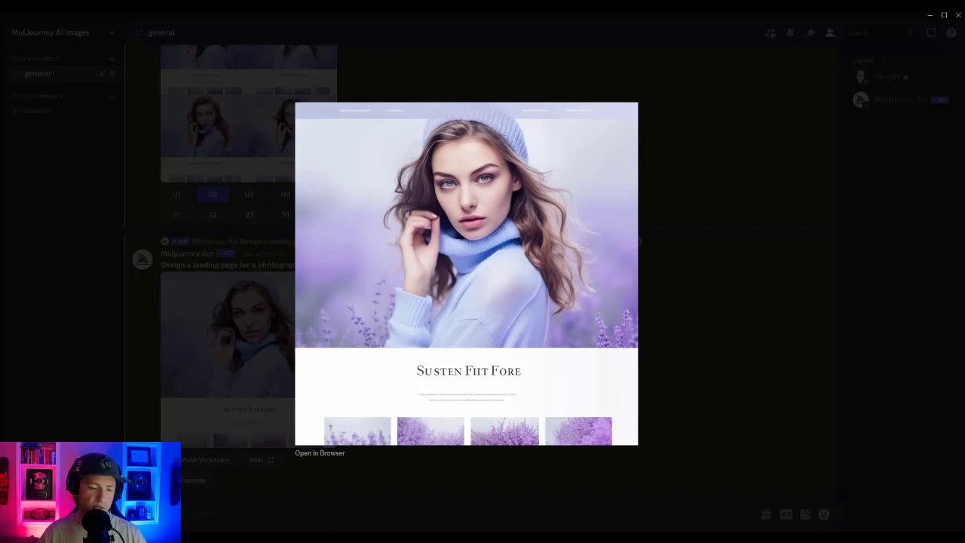
Step: Switch to the ClickFunnels browser window and open the site theme's home page for customizing
mouse_move(301, 539)
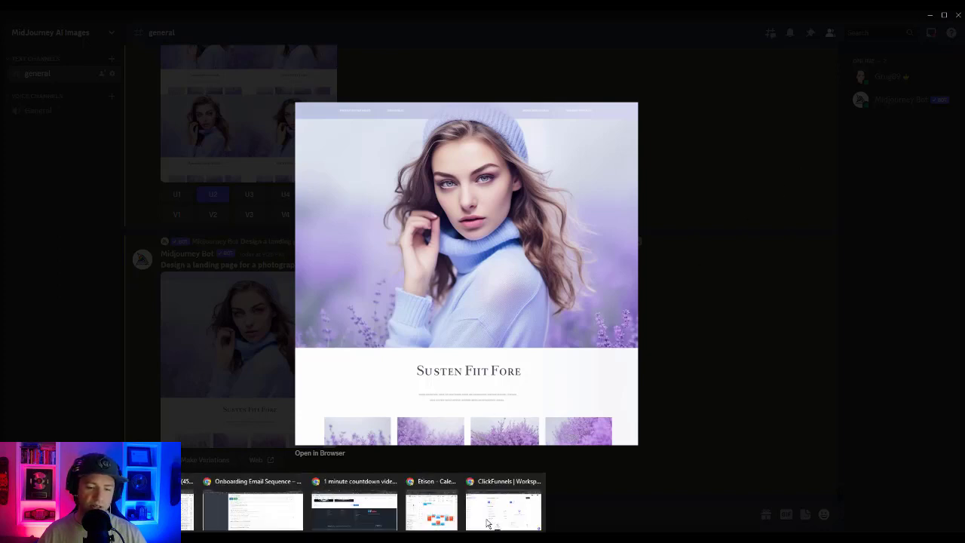
left_click(519, 514)
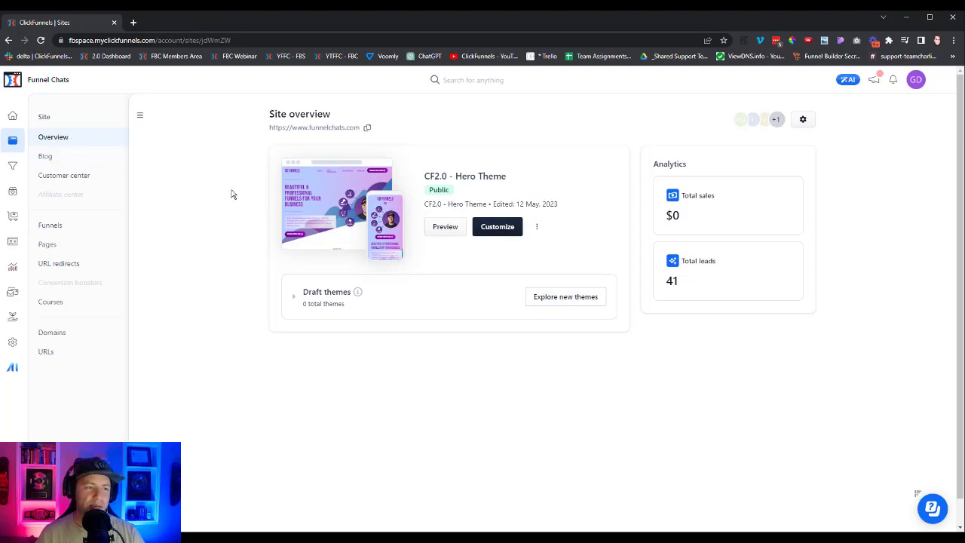
left_click(499, 230)
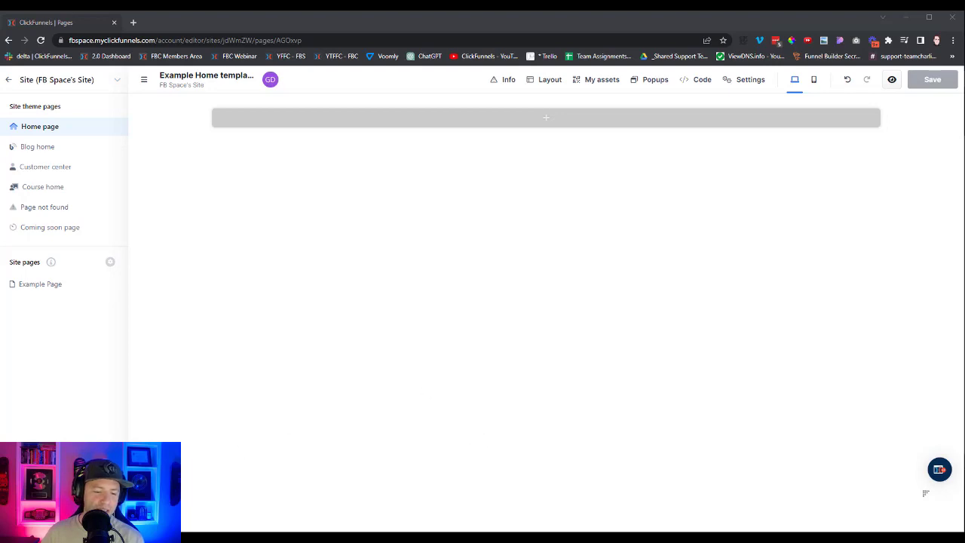
Step: Review the Midjourney landing page design in Discord as a layout reference, and return to the ClickFunnels page editor
left_click(377, 501)
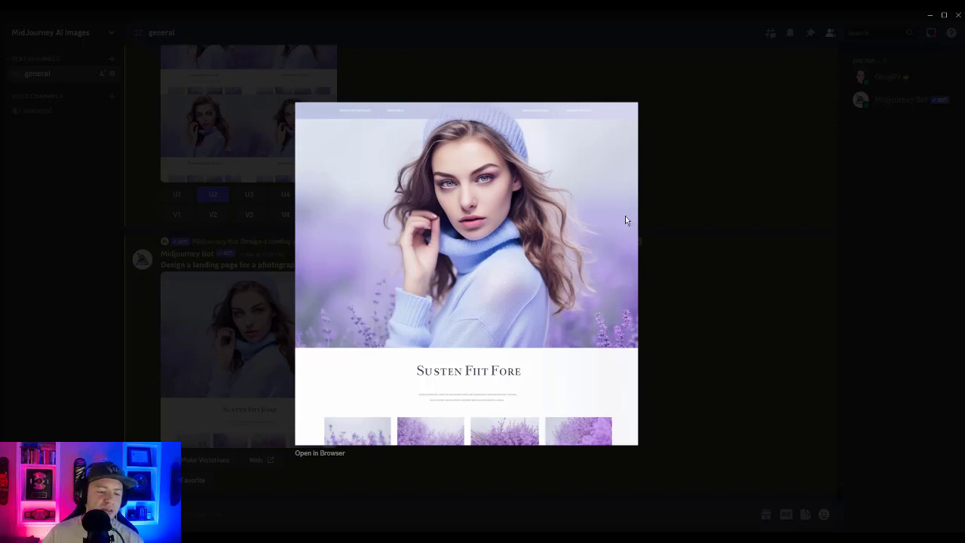
mouse_move(403, 536)
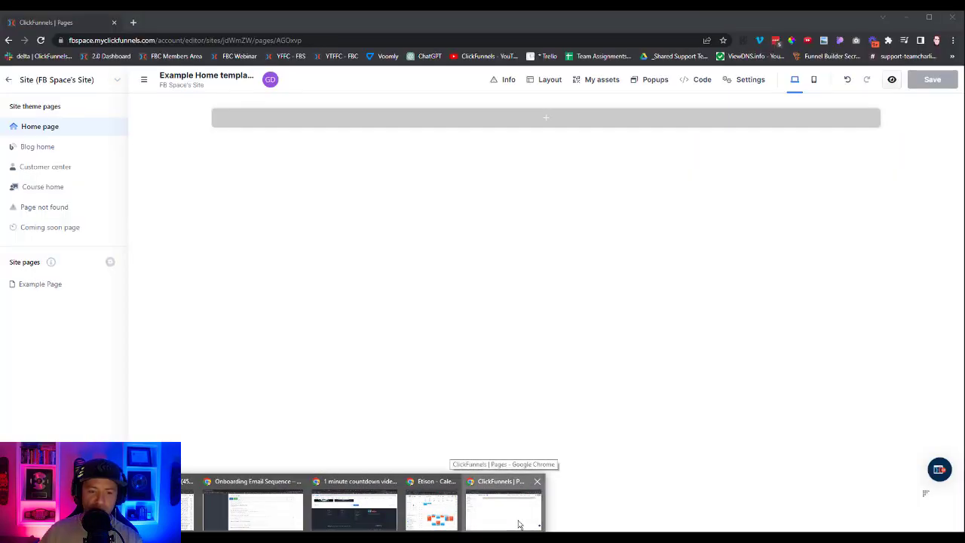
left_click(519, 523)
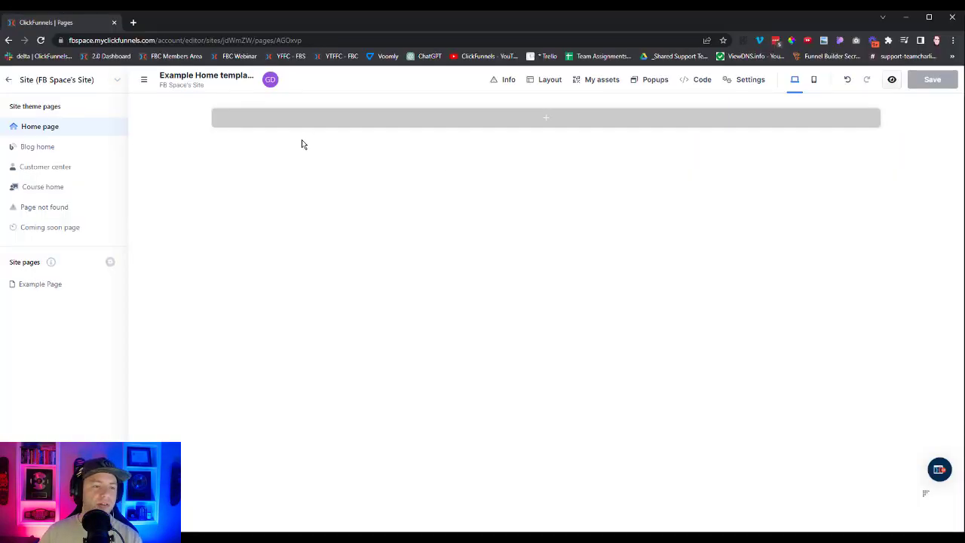
Step: Add a blank full-page section to the page and place a three-column row in it
left_click(566, 118)
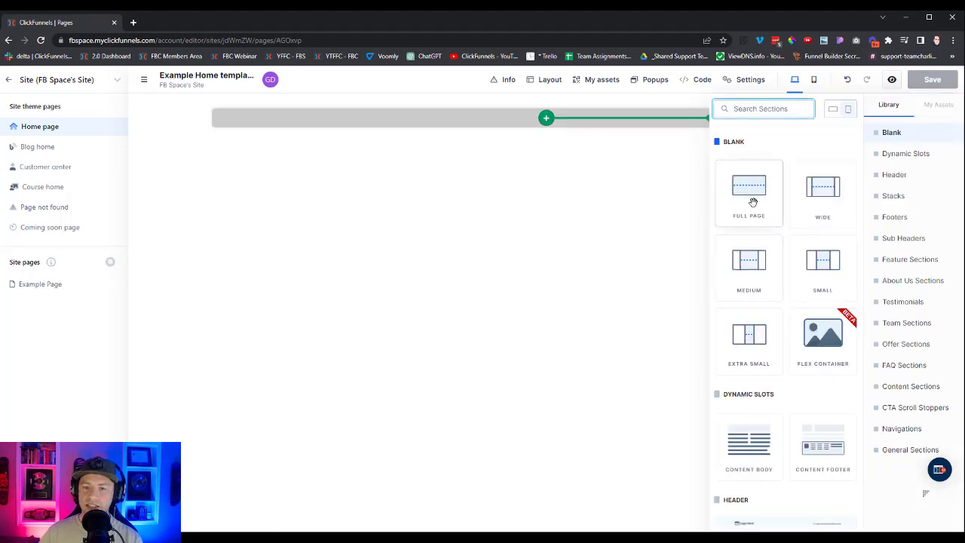
left_click(752, 202)
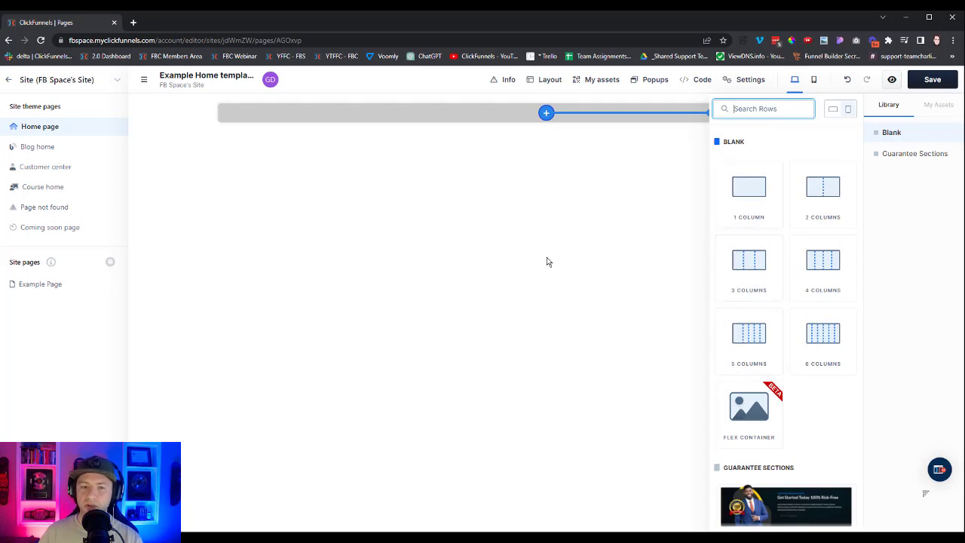
left_click(745, 270)
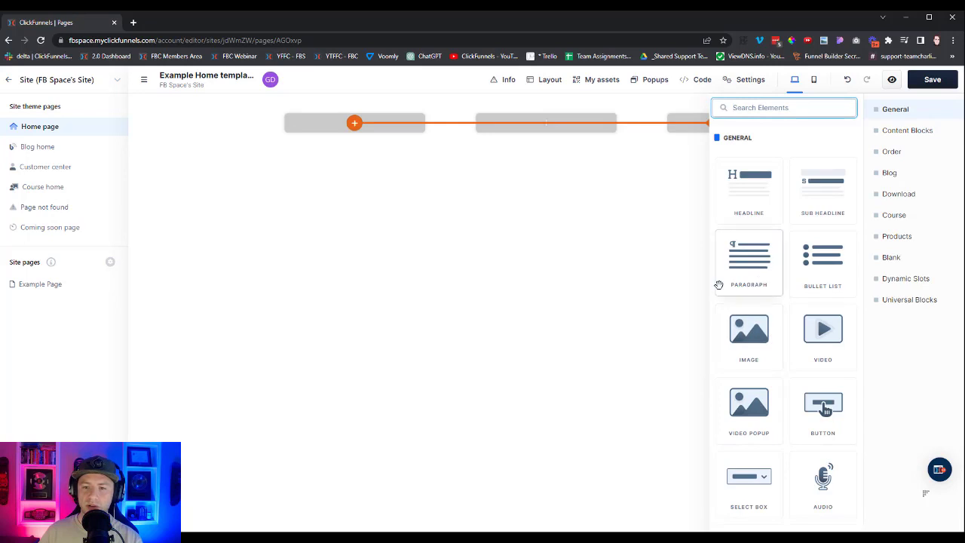
left_click(605, 243)
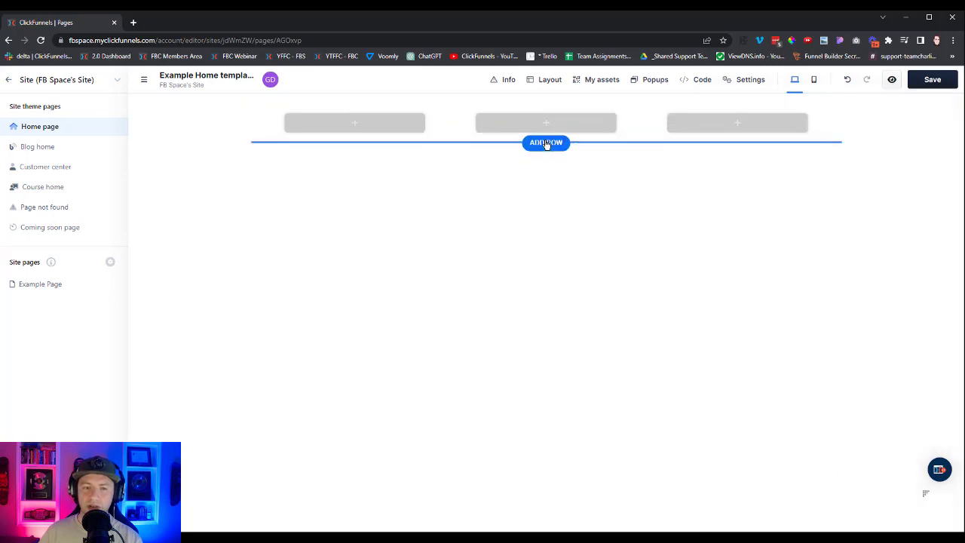
Step: Add a one-column row below the three-column row
left_click(548, 147)
left_click(734, 224)
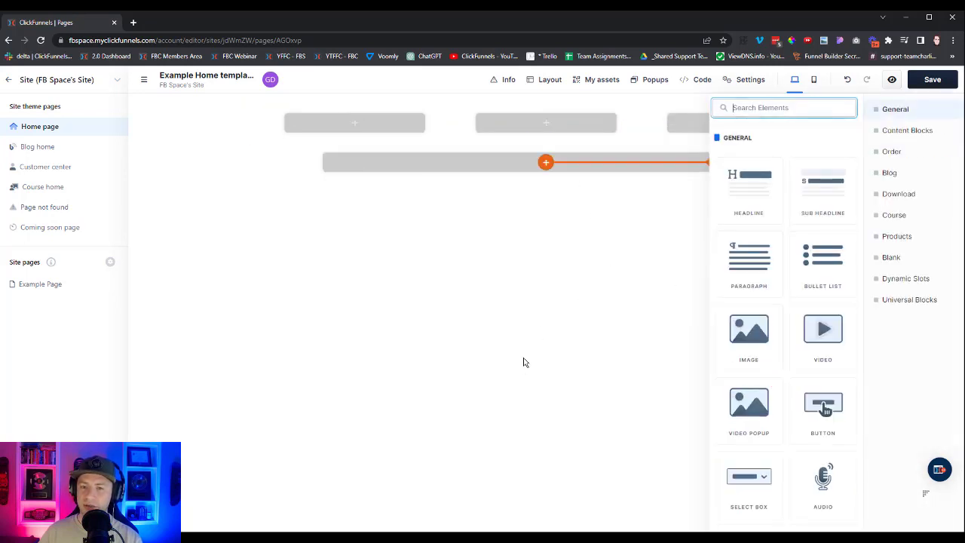
left_click(518, 330)
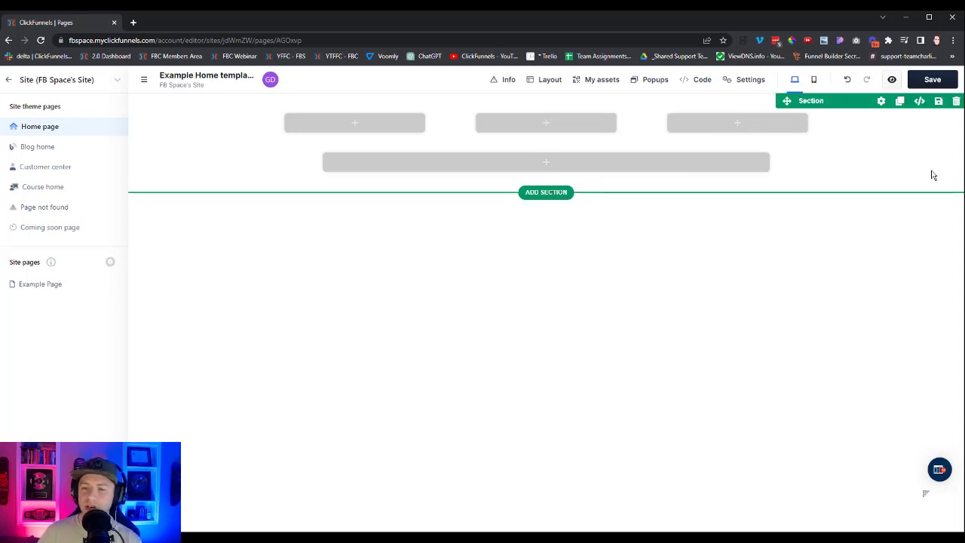
Step: Enable the section's background, upload LandingPageImage1 from Downloads, and use it as the background image
left_click(881, 100)
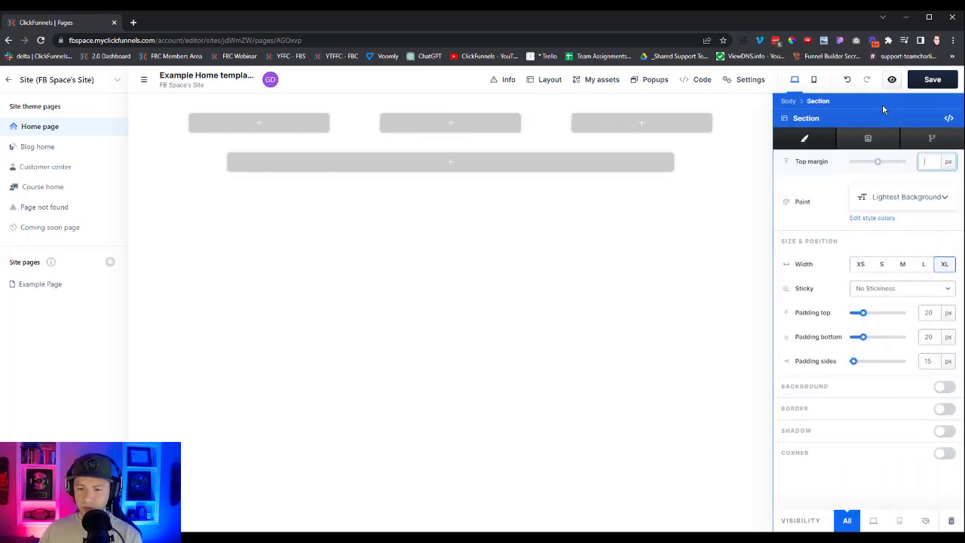
left_click(944, 387)
scroll(907, 304, "down", 1)
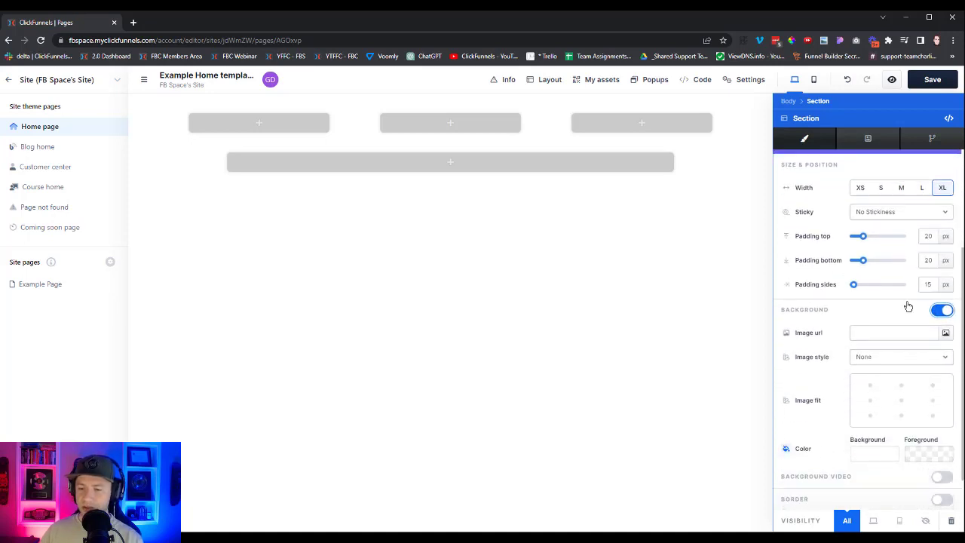
left_click(945, 333)
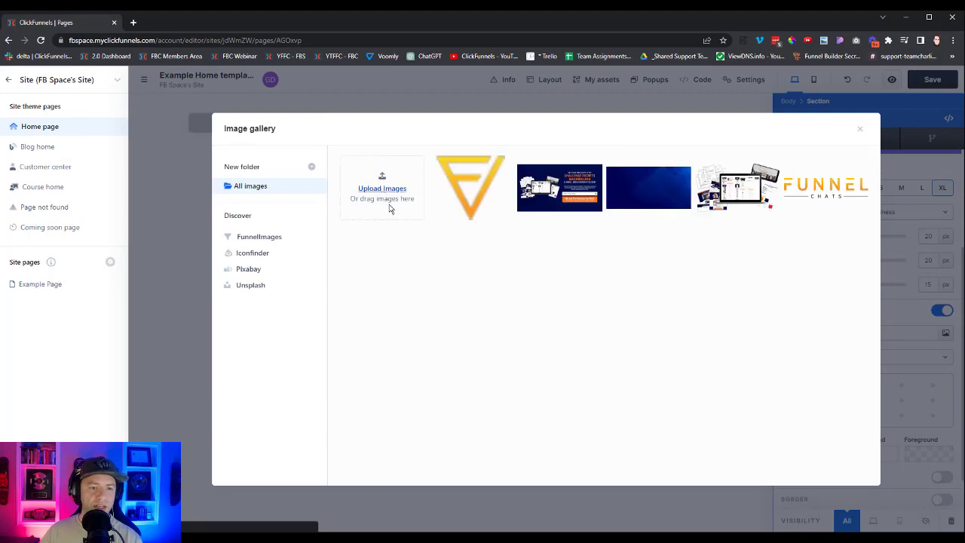
left_click(389, 208)
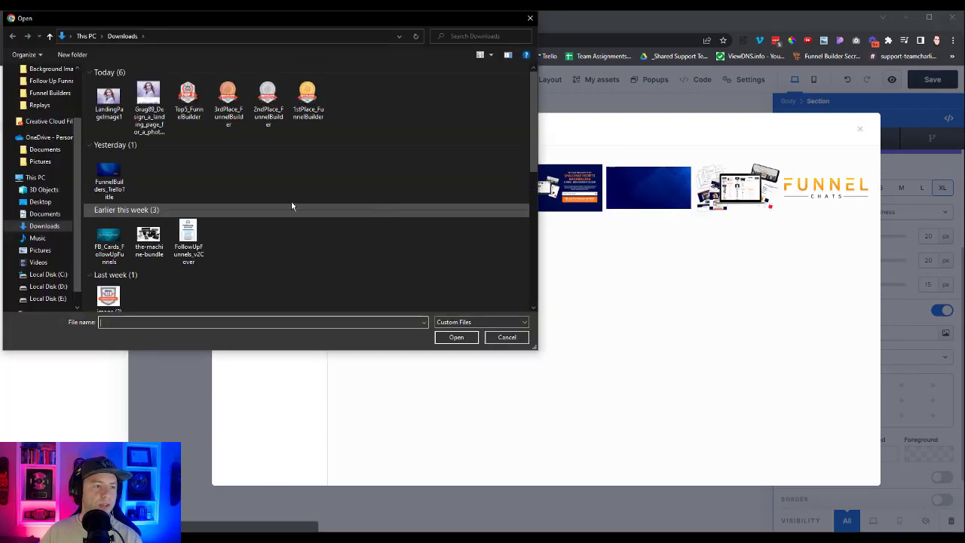
left_click(108, 94)
left_click(455, 337)
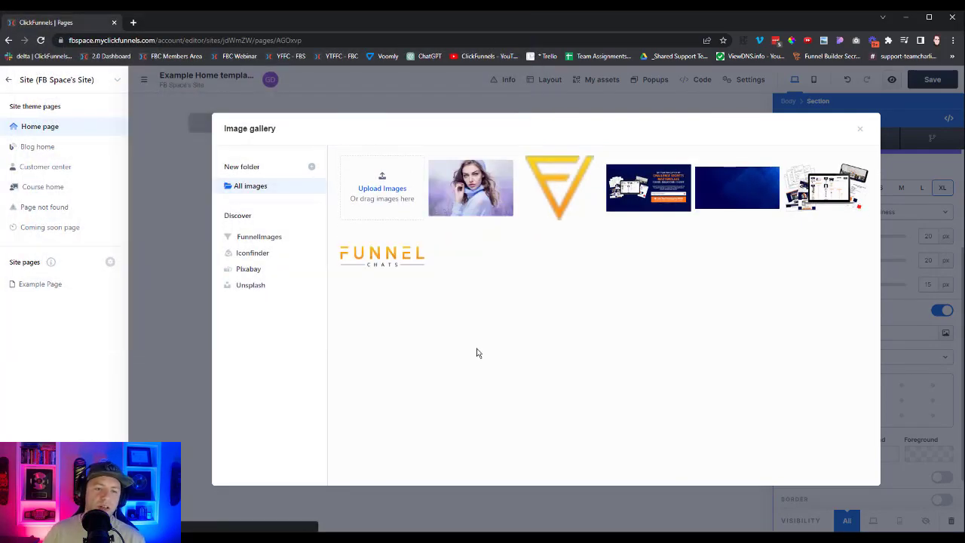
left_click(472, 202)
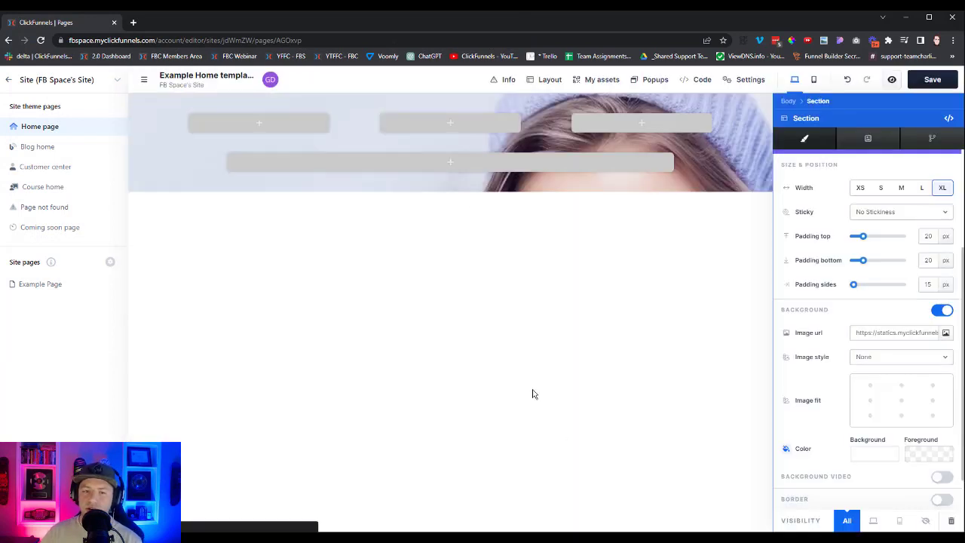
Step: Try the Full Center (Parallax) and Full Center image styles on the section's background
left_click(947, 360)
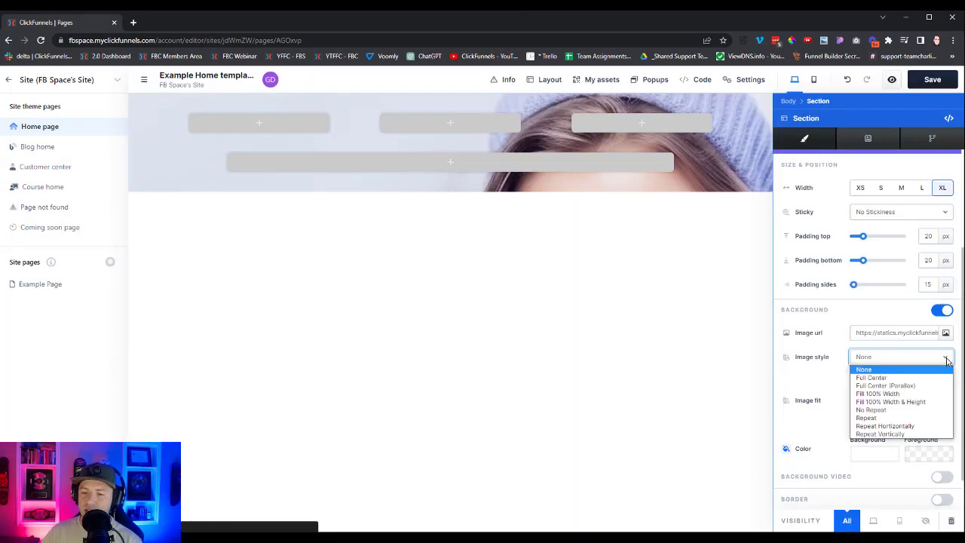
left_click(883, 394)
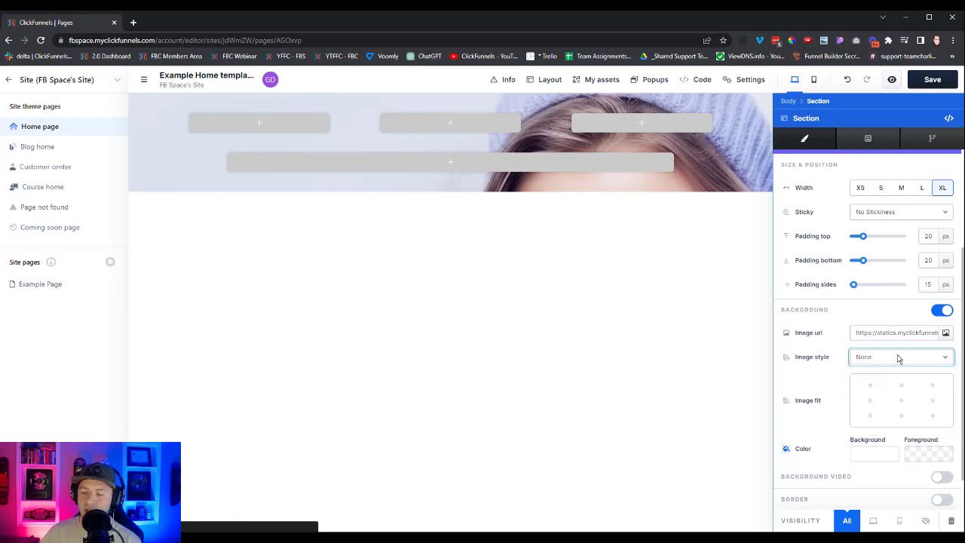
left_click(878, 359)
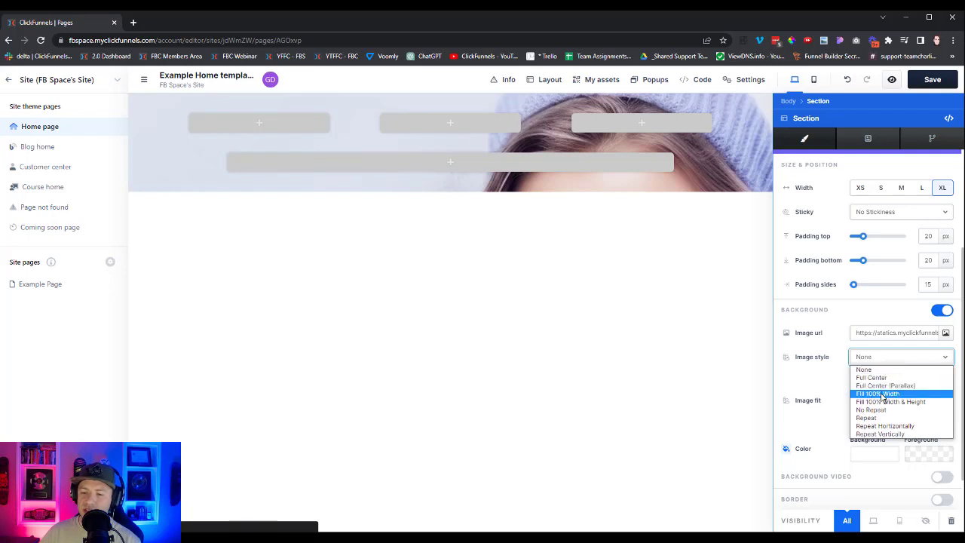
left_click(881, 395)
left_click(880, 360)
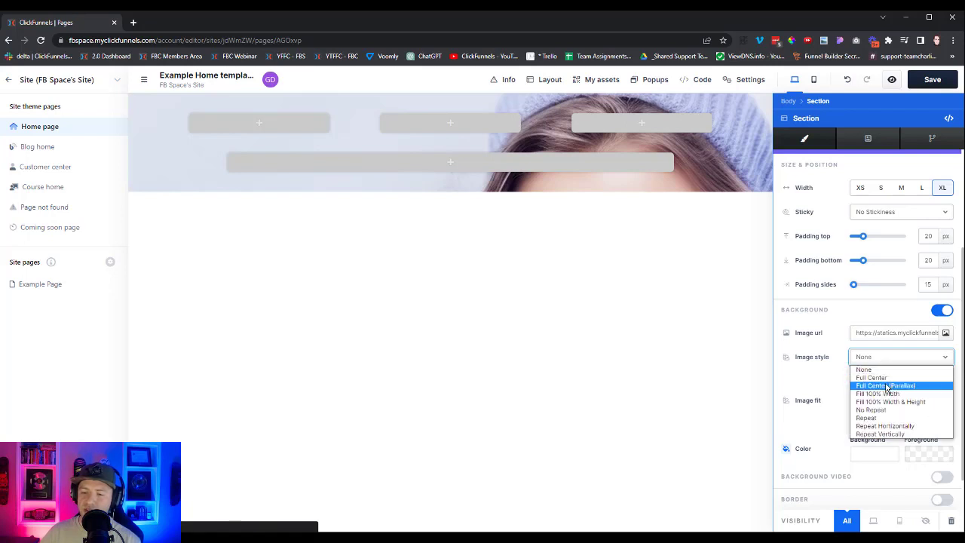
left_click(886, 385)
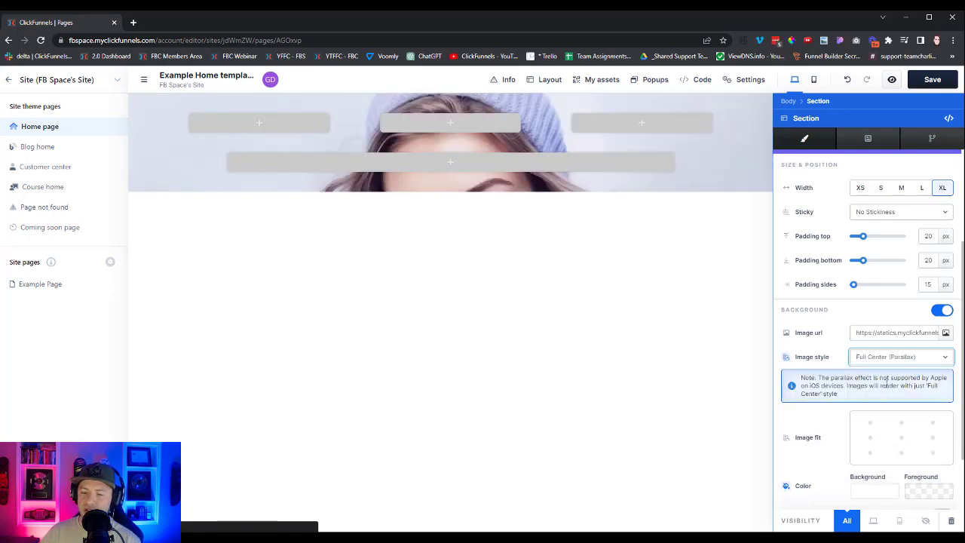
left_click(893, 361)
left_click(891, 381)
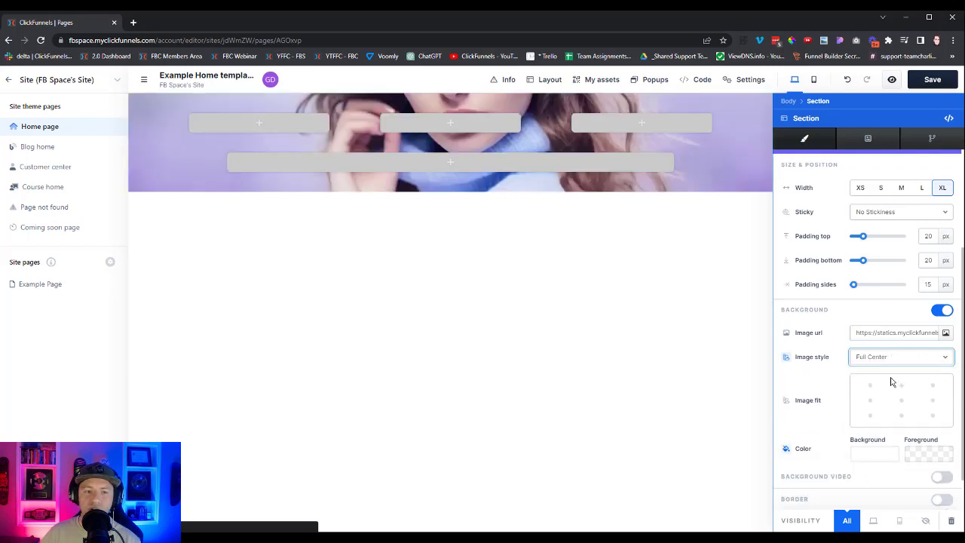
Step: Set the section's background image style to Fill 100% Width and close the section settings
left_click(942, 358)
left_click(900, 394)
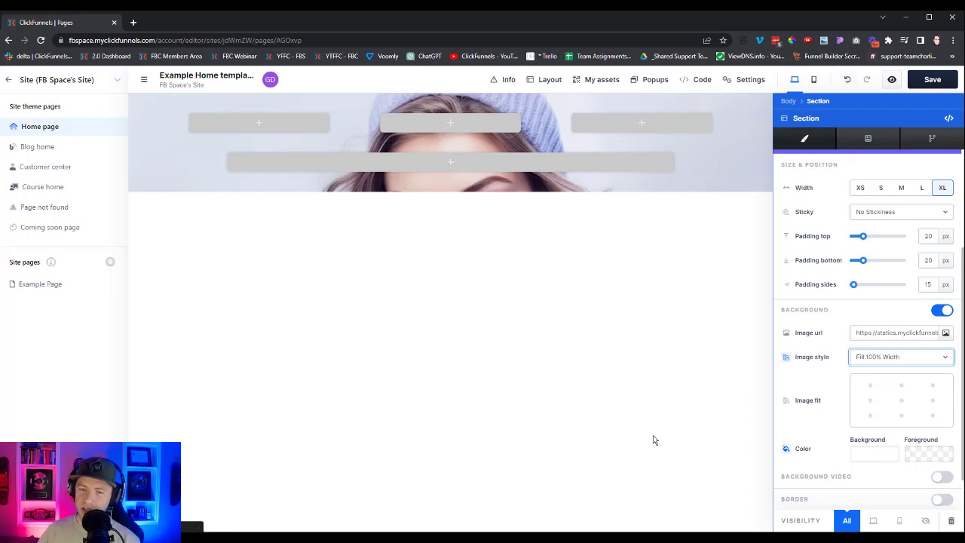
left_click(693, 282)
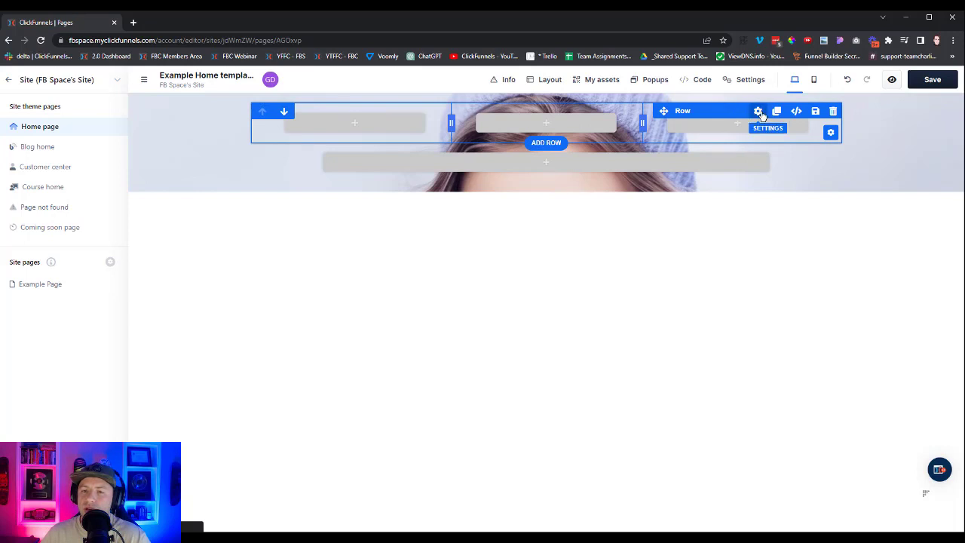
Step: Set the three-column row's width to 100% instead of a pixel value
left_click(758, 111)
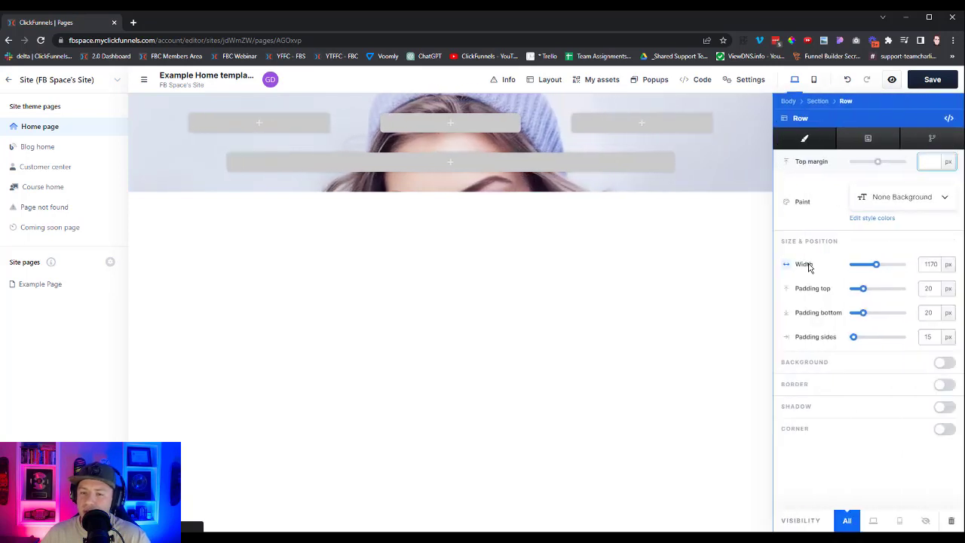
left_click(948, 265)
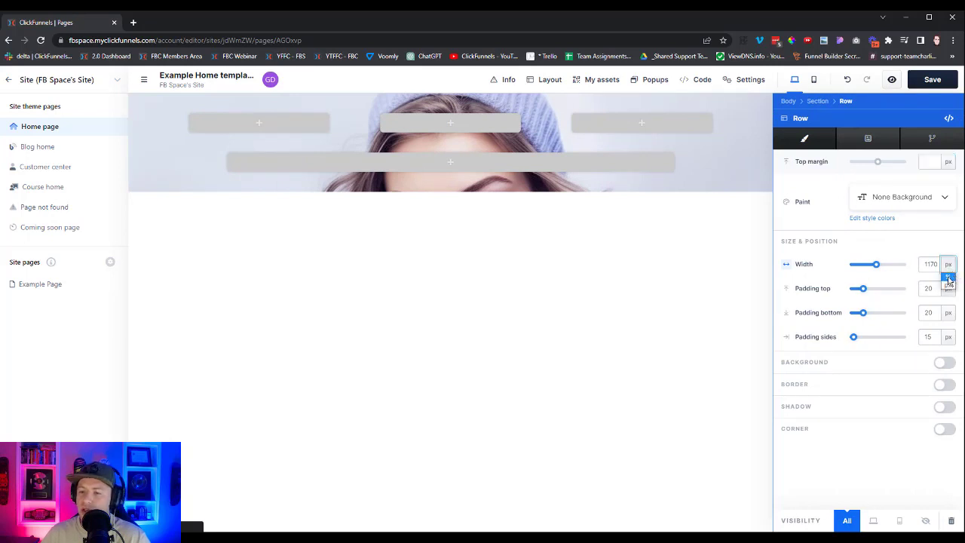
left_click(948, 276)
double_click(930, 263)
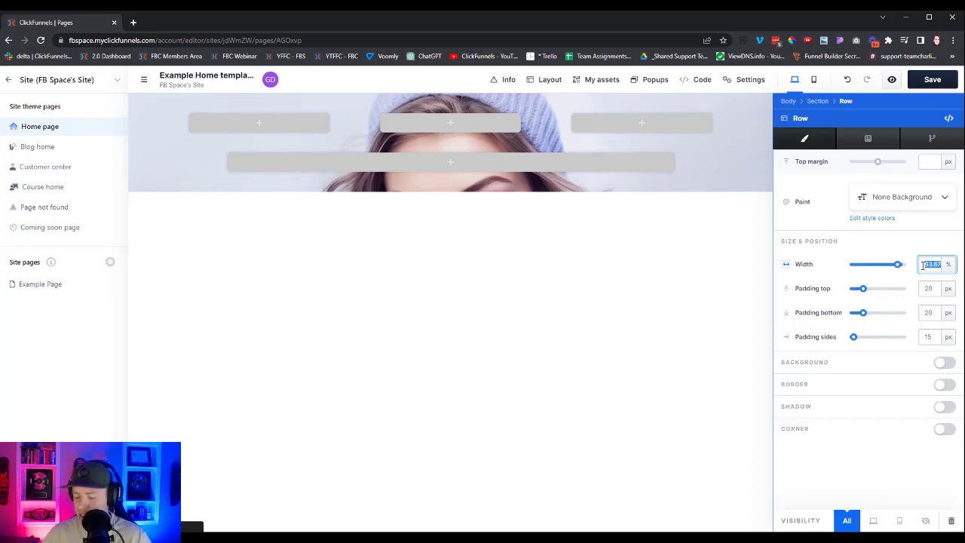
type("100")
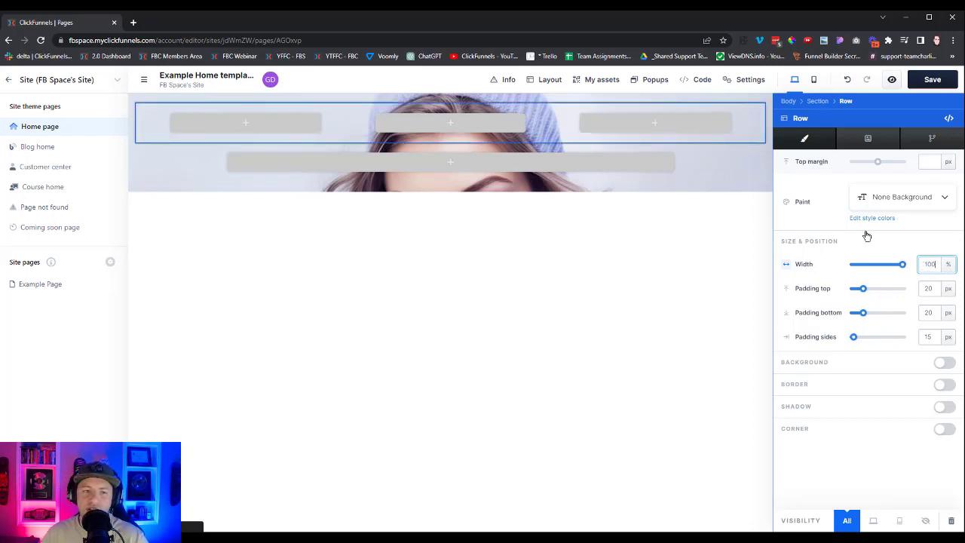
left_click(726, 183)
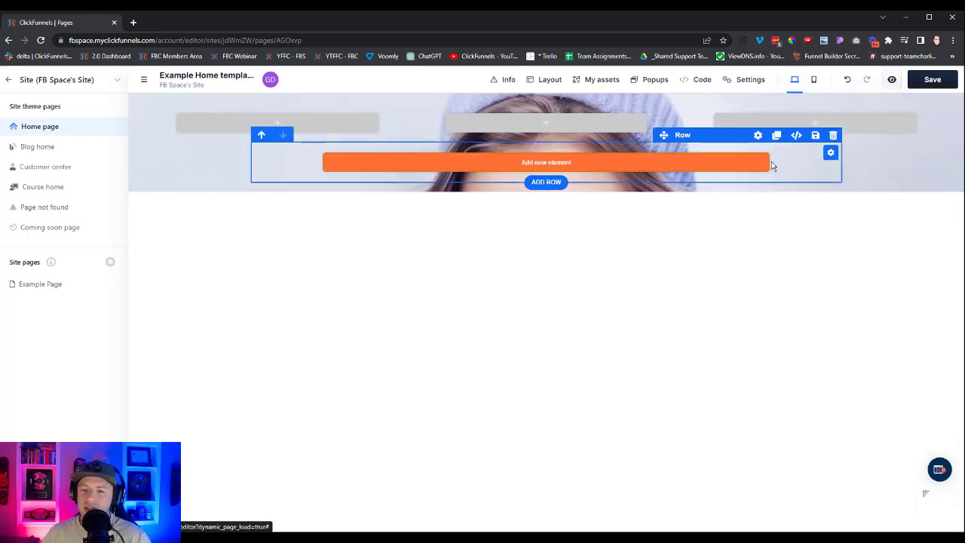
Step: Delete the one-column row and clone the full-width three-column row
left_click(833, 135)
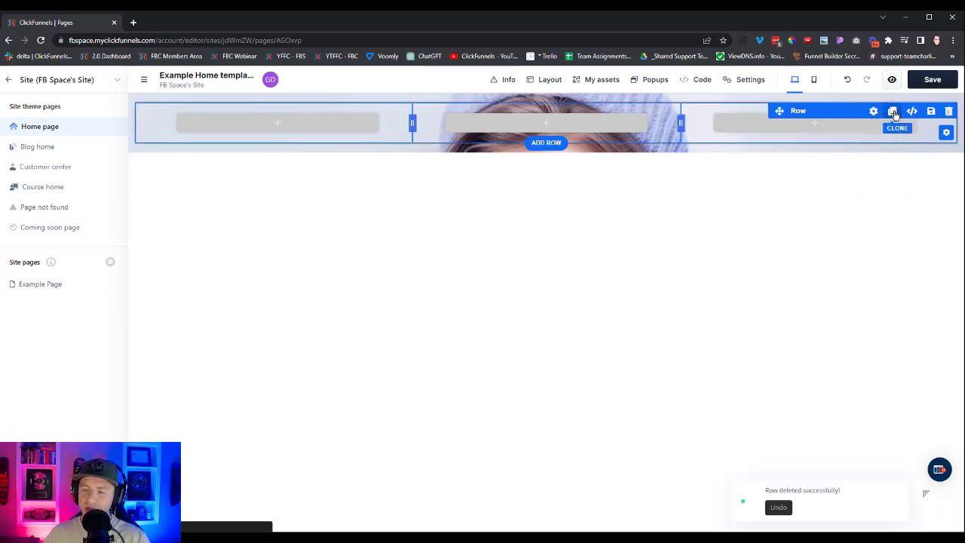
left_click(892, 111)
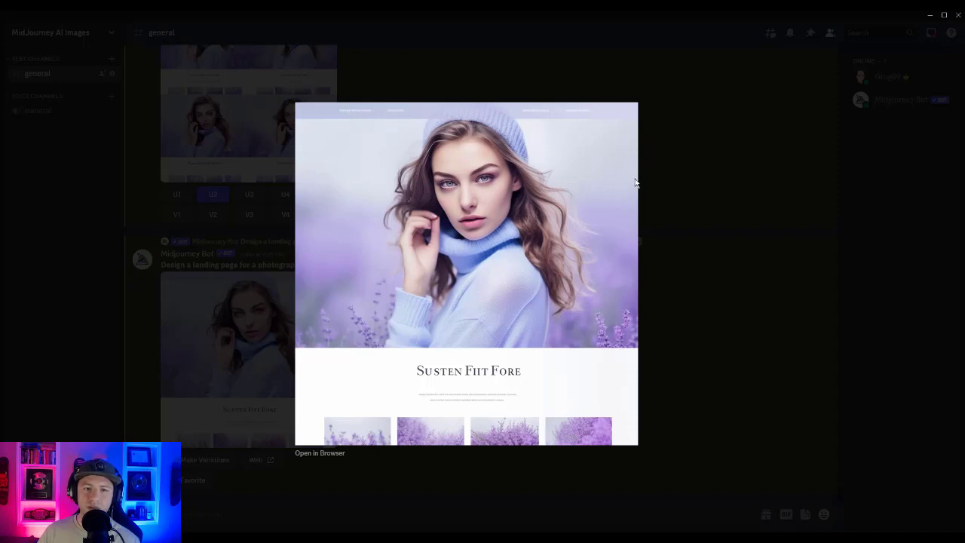
Step: Return from the Discord reference design to the page editor and enable a background on the upper three-column row
left_click(929, 16)
mouse_move(484, 175)
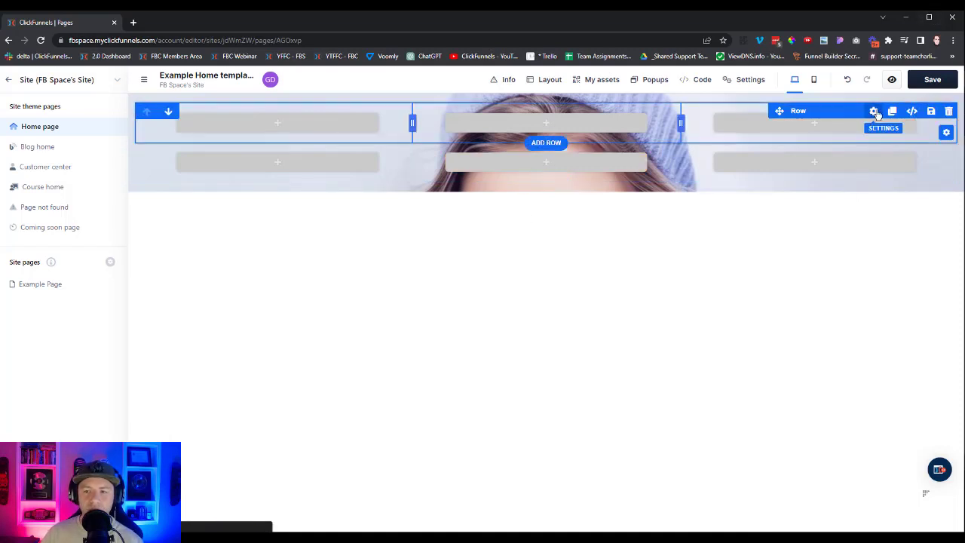
left_click(874, 111)
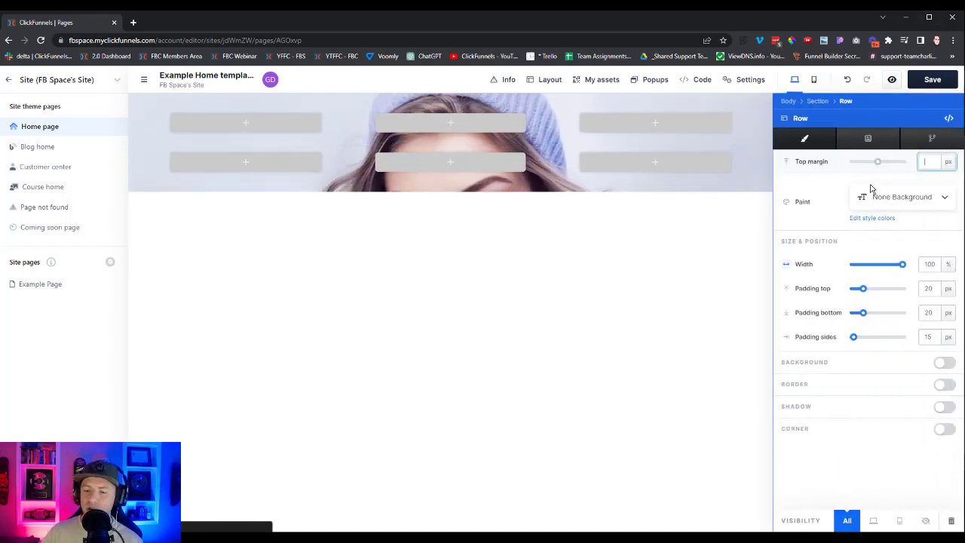
left_click(943, 365)
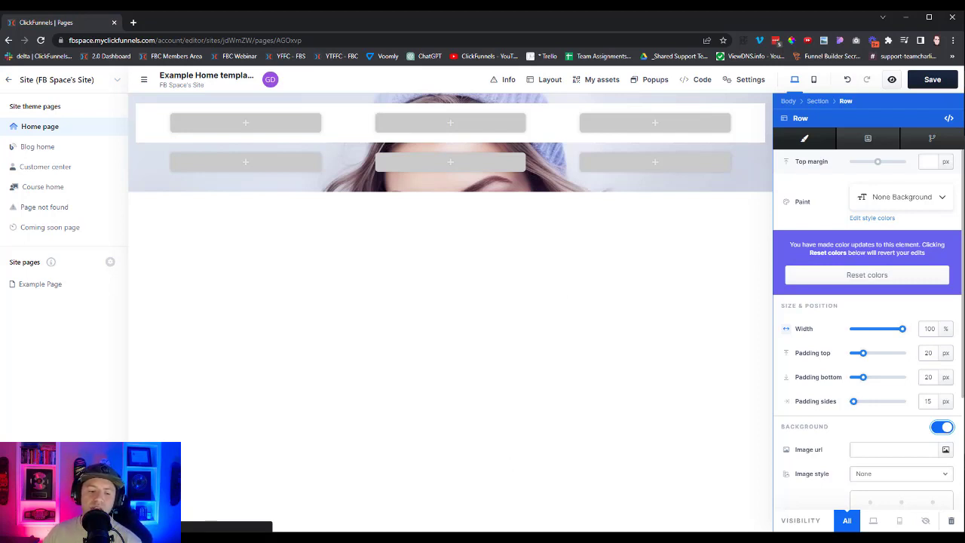
Step: Switch to Photoshop, sample the lavender near the photo's lower-left edge with the Eyedropper, and copy its hex code 8f7fc7
left_click(404, 502)
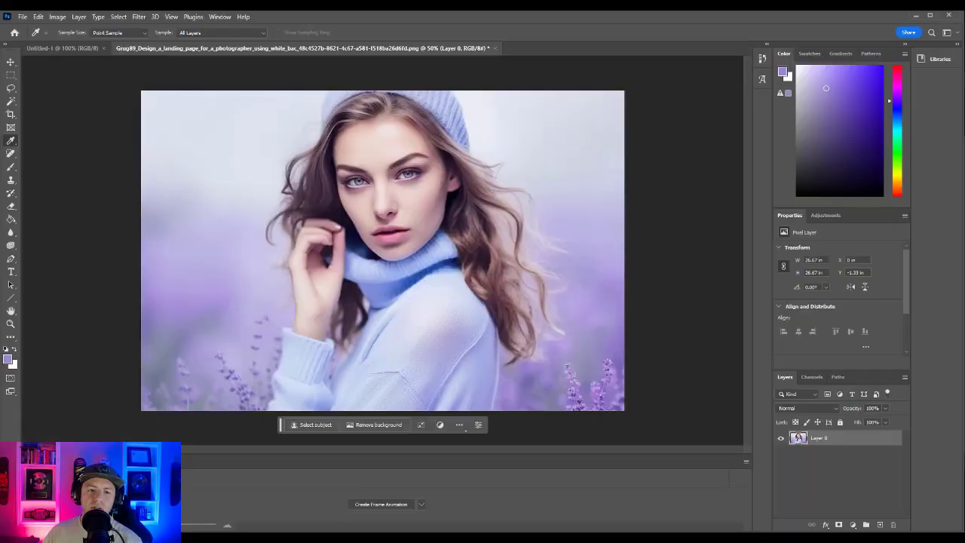
key("alt+Tab")
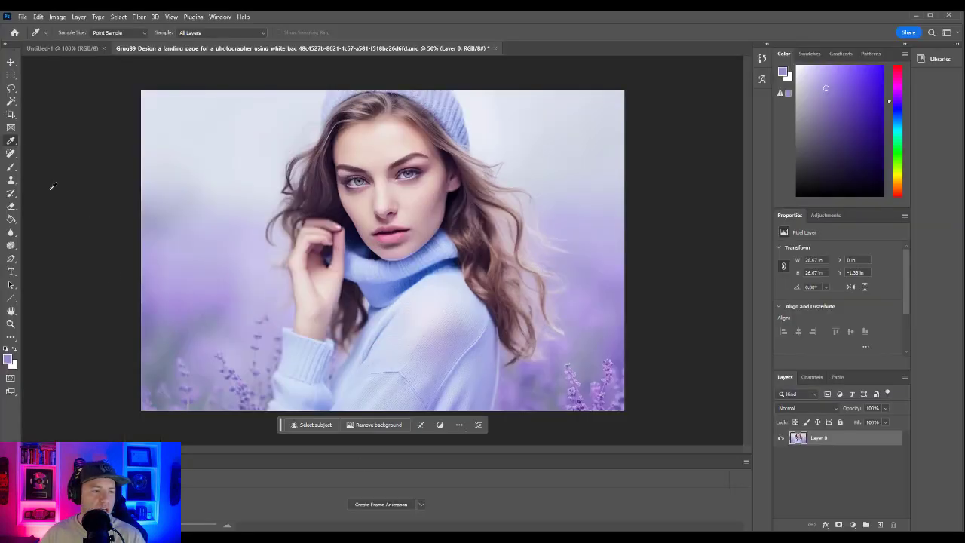
left_click(11, 141)
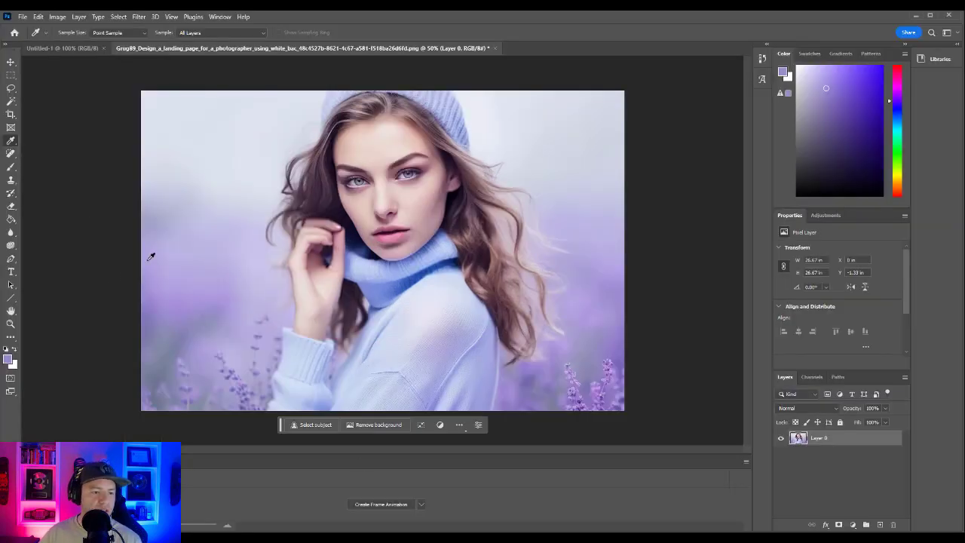
left_click(152, 307)
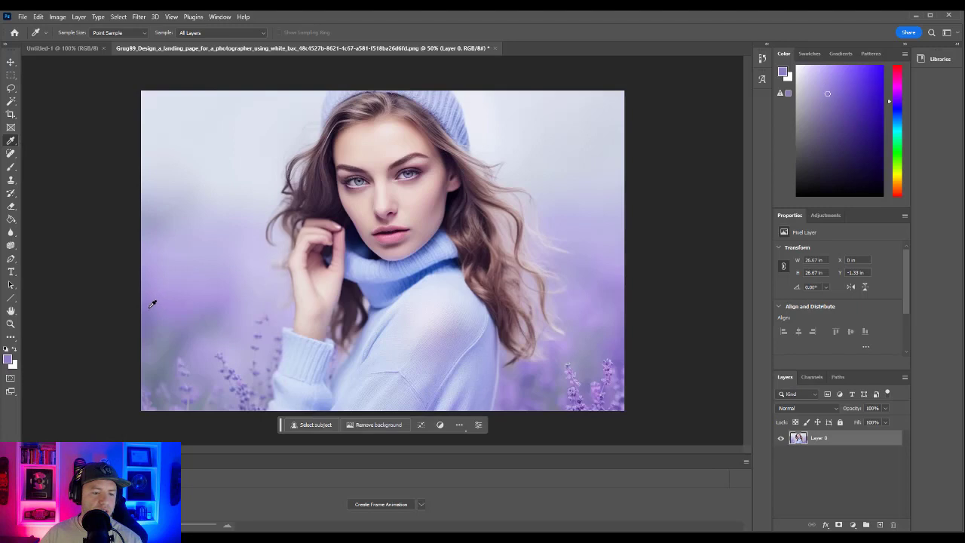
left_click(9, 359)
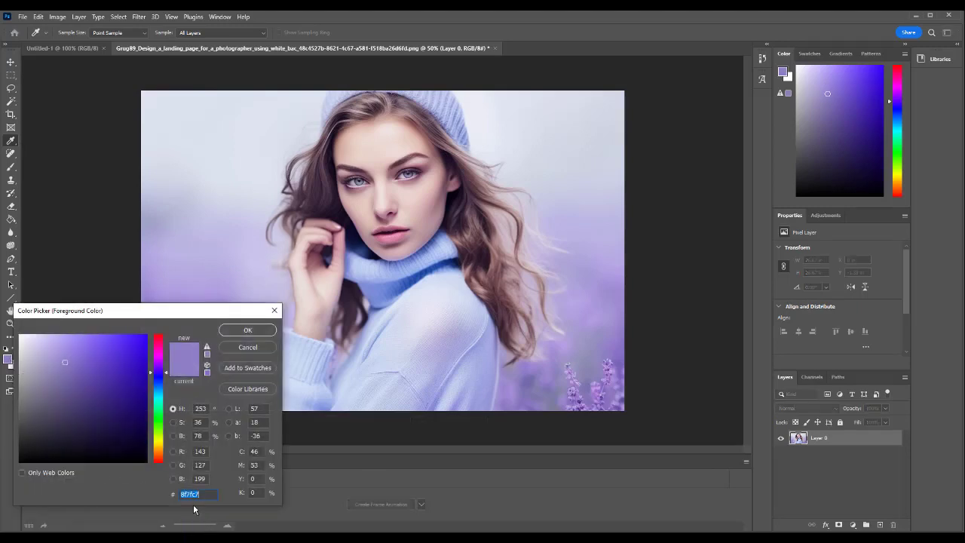
right_click(194, 494)
left_click(228, 391)
left_click(233, 348)
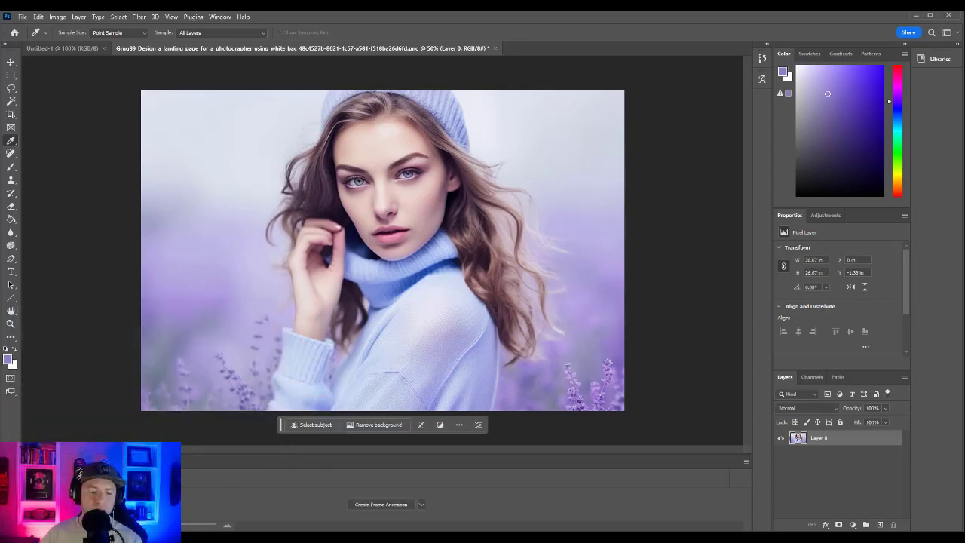
Step: Return to the ClickFunnels page editor and set the upper row's background color to the copied hex 8f7fc7
left_click(915, 16)
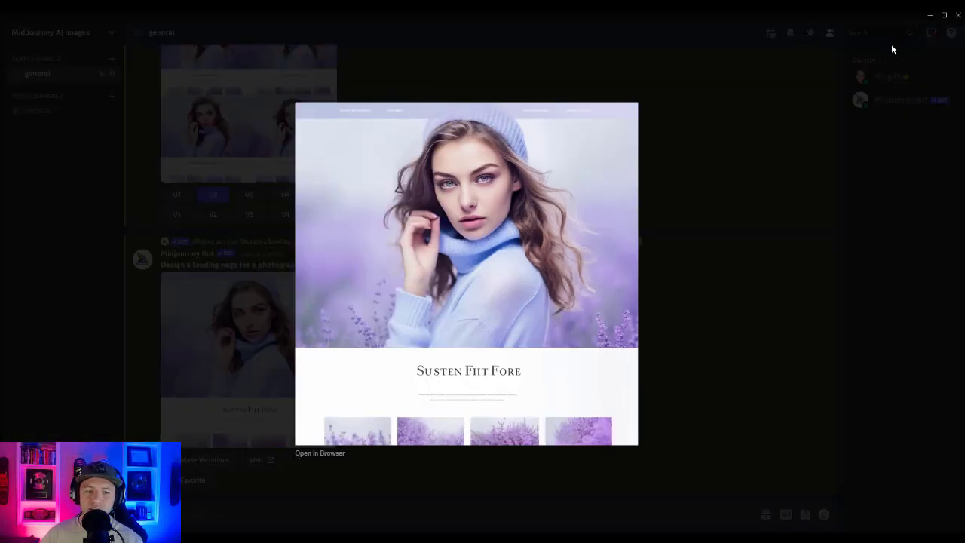
left_click(930, 14)
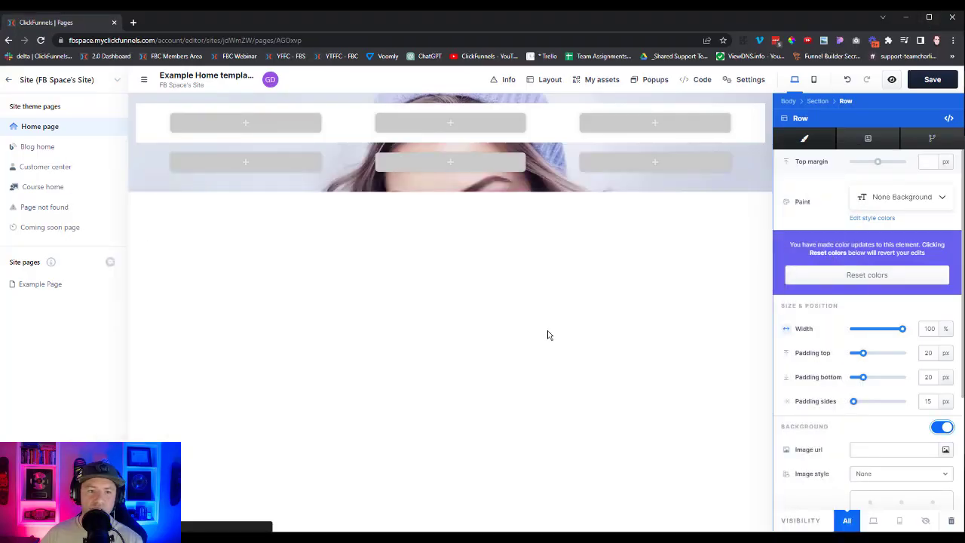
scroll(821, 377, "down", 3)
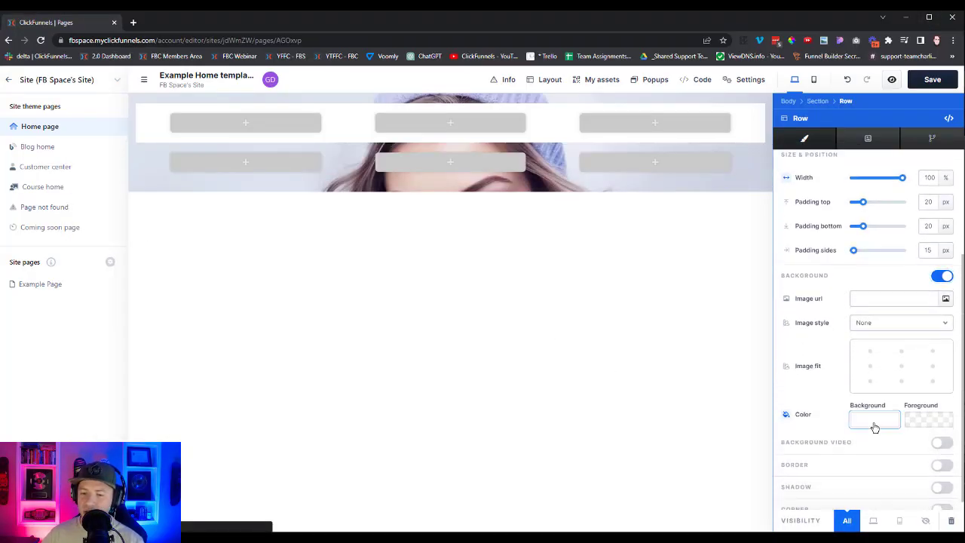
left_click(874, 420)
double_click(746, 408)
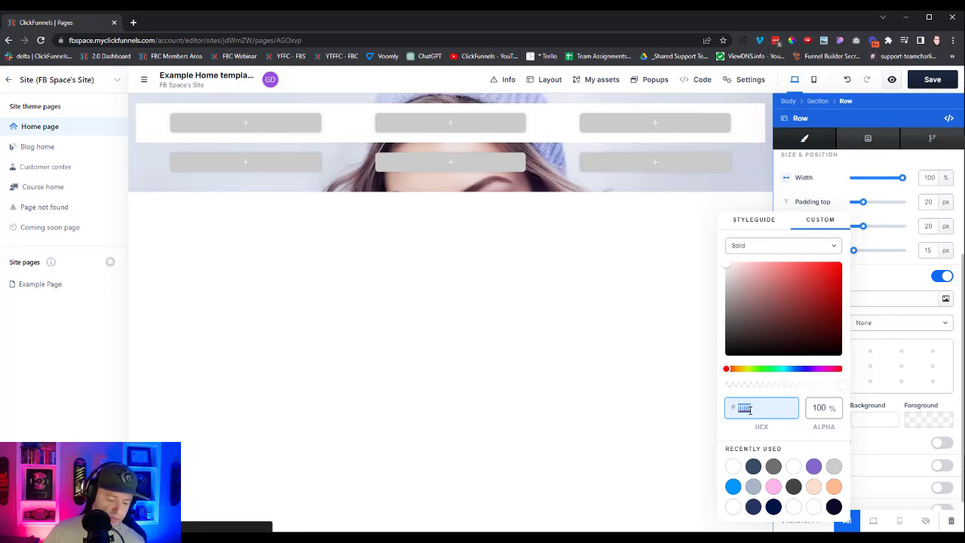
key("ctrl+v")
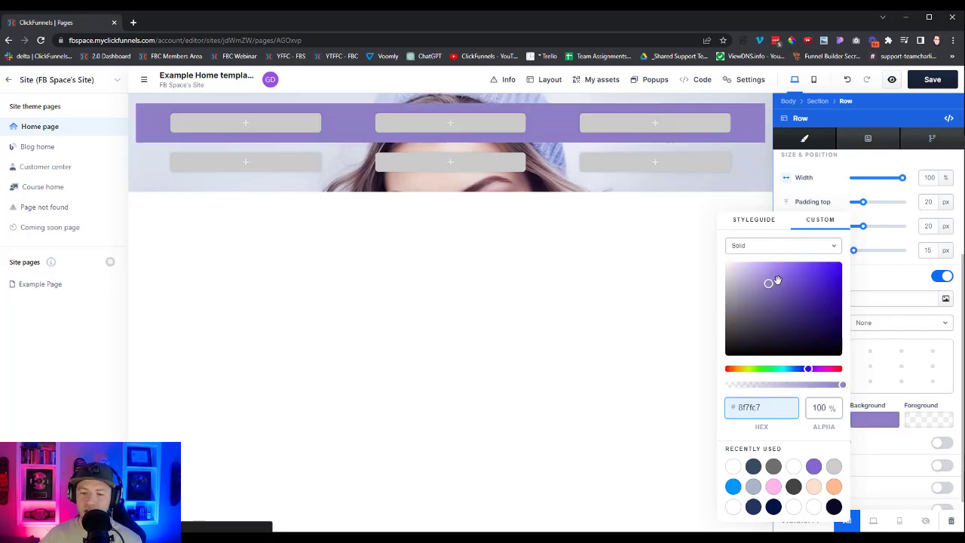
Step: Adjust the upper row's background to the more saturated purple 7d61da at 32% alpha and compare it with the Discord reference design
left_click_drag(769, 282, 790, 275)
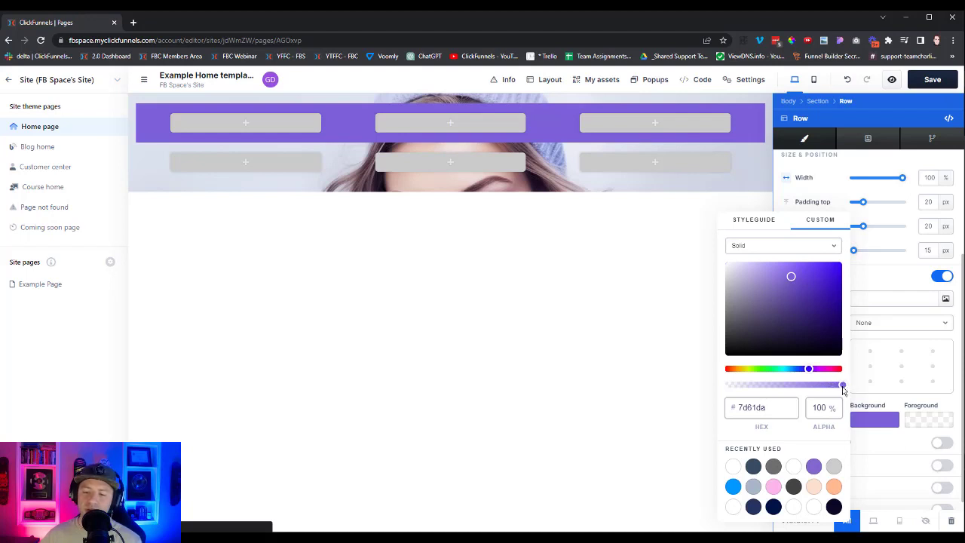
left_click_drag(841, 385, 764, 388)
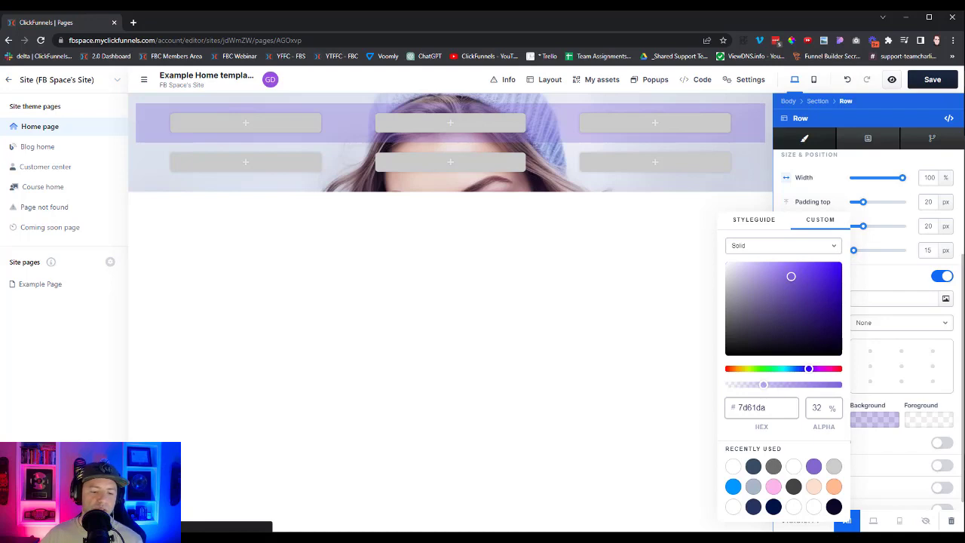
key("alt+Tab")
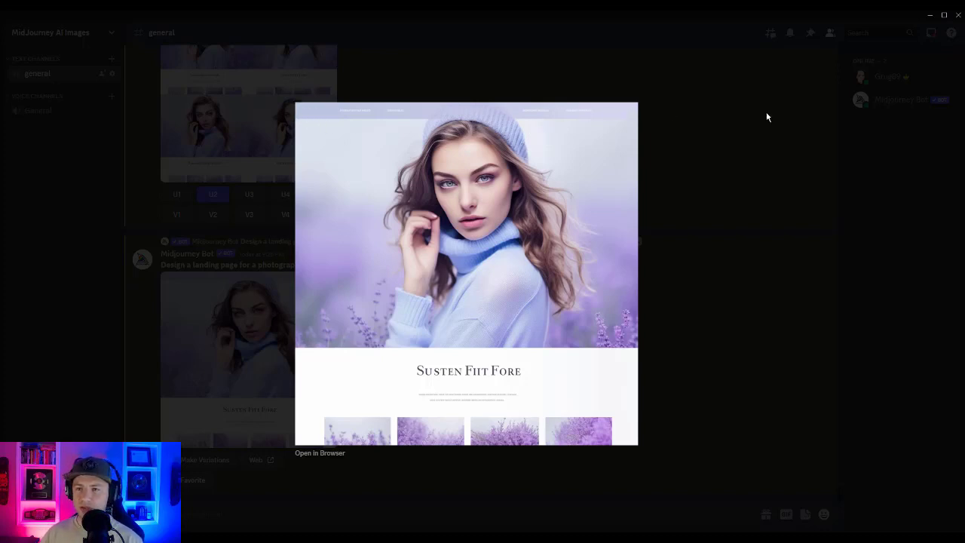
left_click(929, 15)
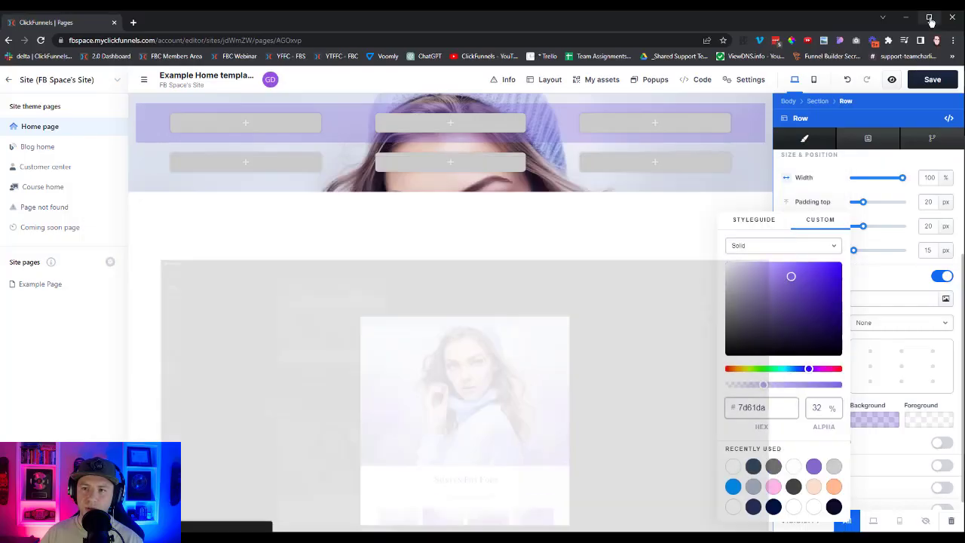
left_click(559, 293)
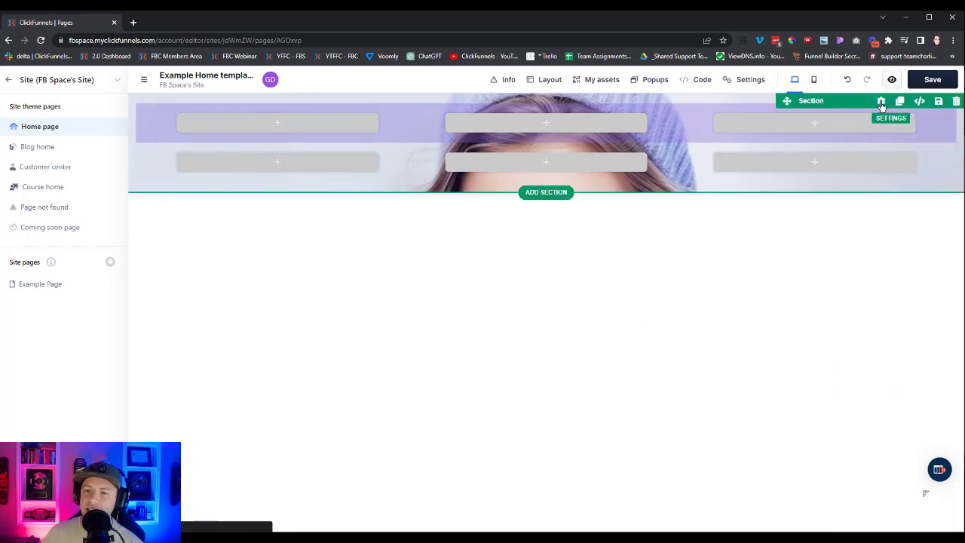
Step: Remove the section's top padding and side padding so the rows reach the page edges
left_click(881, 103)
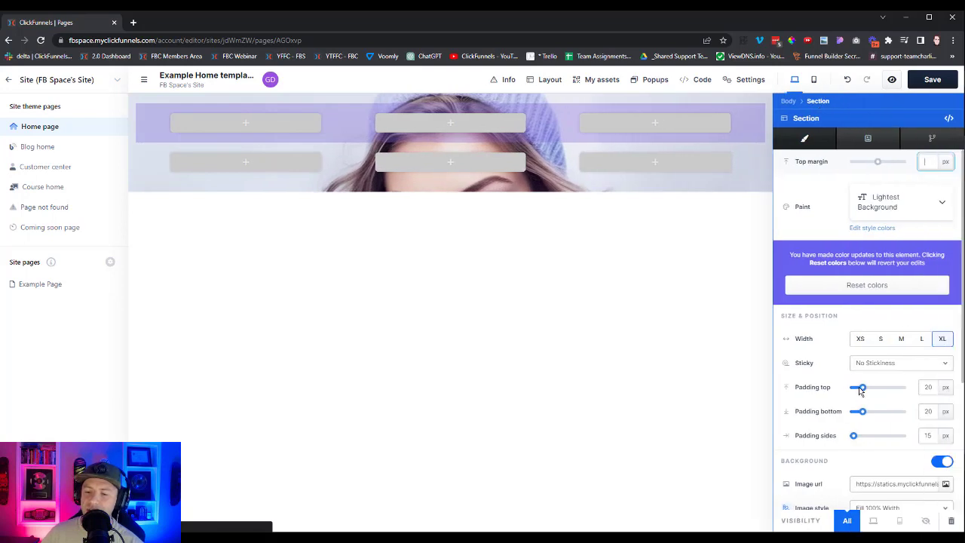
left_click_drag(861, 387, 829, 388)
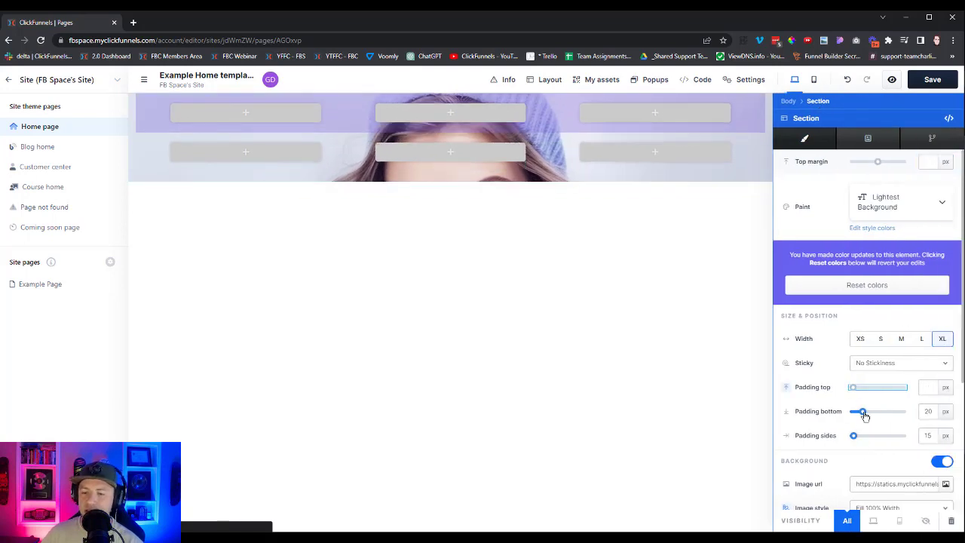
left_click_drag(852, 436, 799, 437)
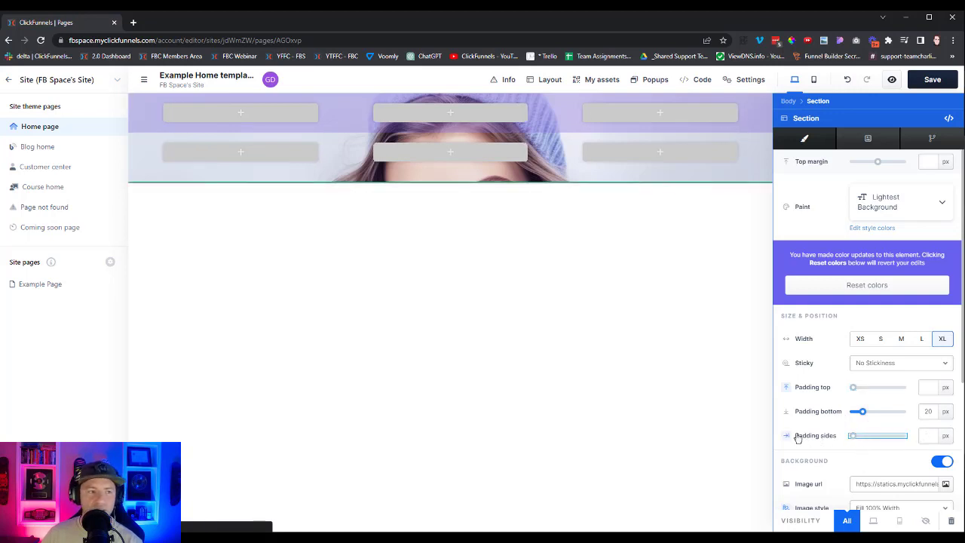
left_click(620, 286)
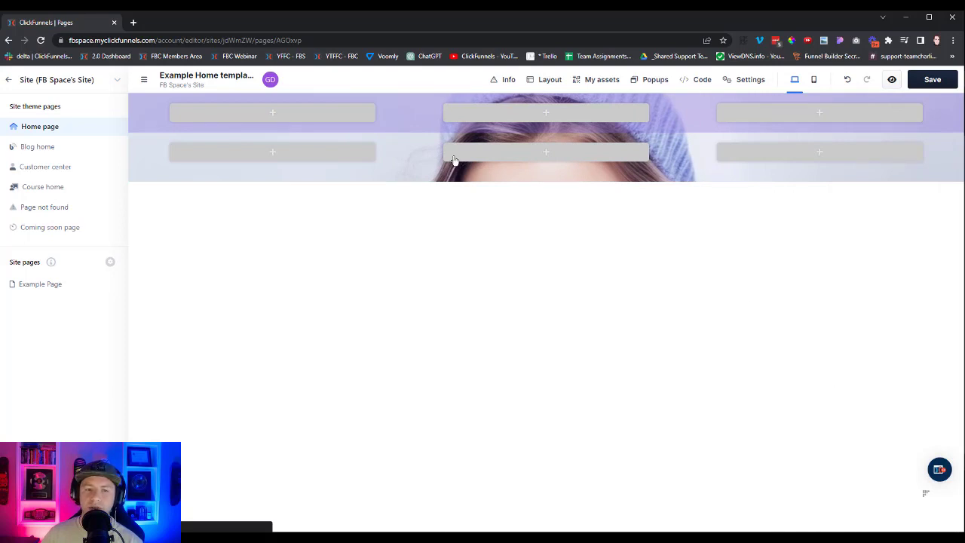
Step: Add a paragraph to the upper row's first column and replace its placeholder text with HOME and GALLERY, separated by spaces
left_click(288, 114)
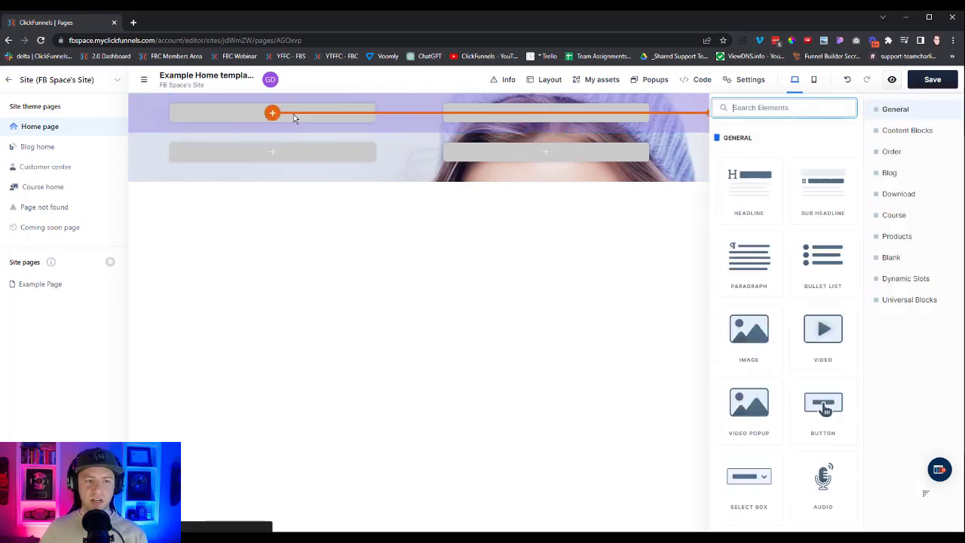
left_click(748, 273)
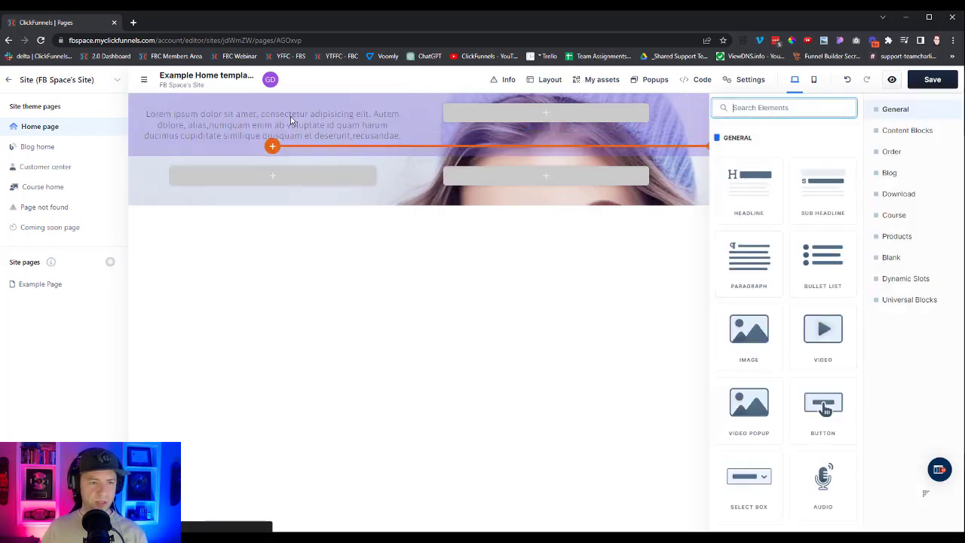
left_click(327, 125)
left_click(328, 125)
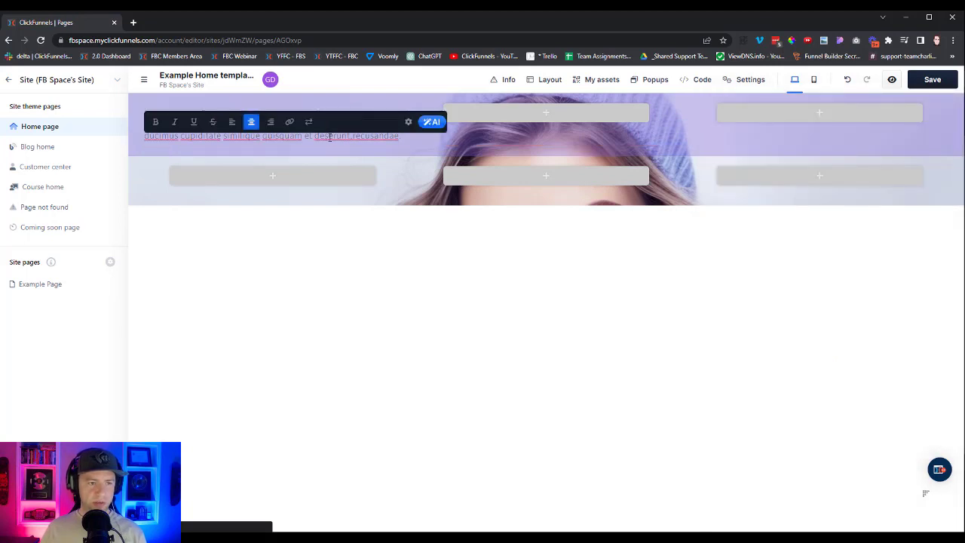
key("ctrl+a")
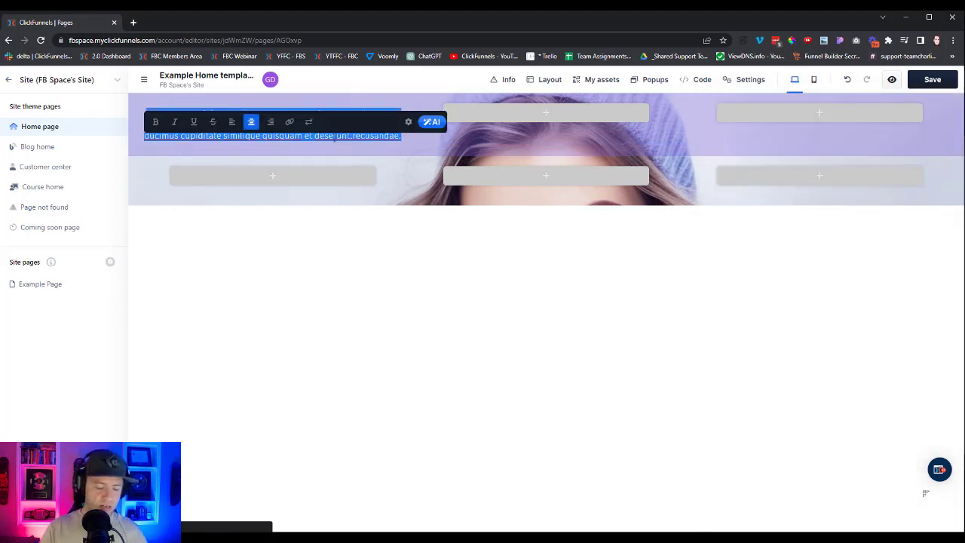
key("BackSpace")
type("HOME")
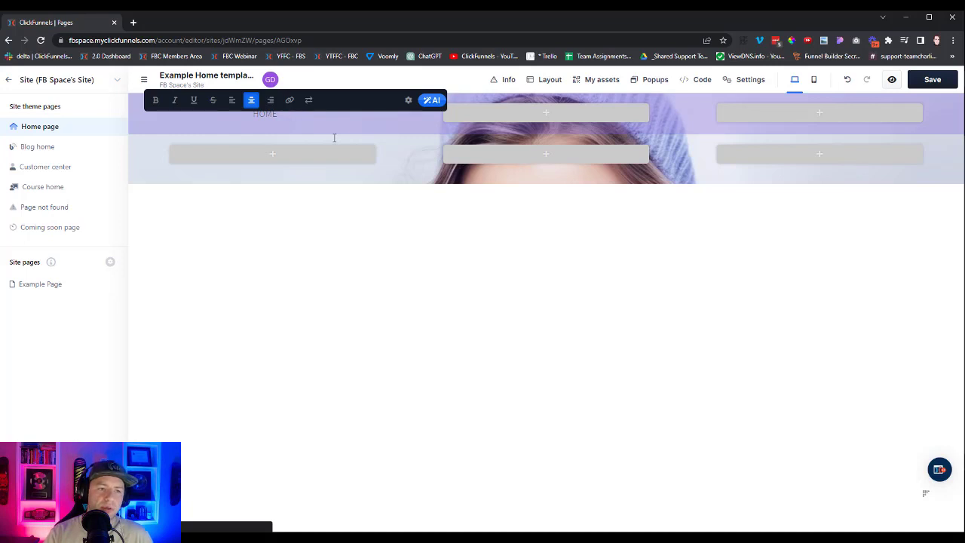
type("     GALLERY")
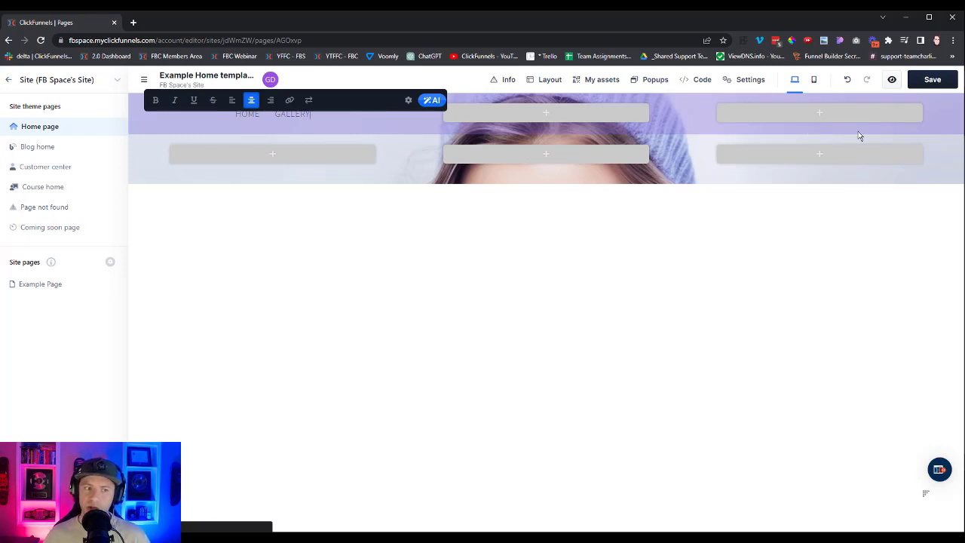
left_click(408, 100)
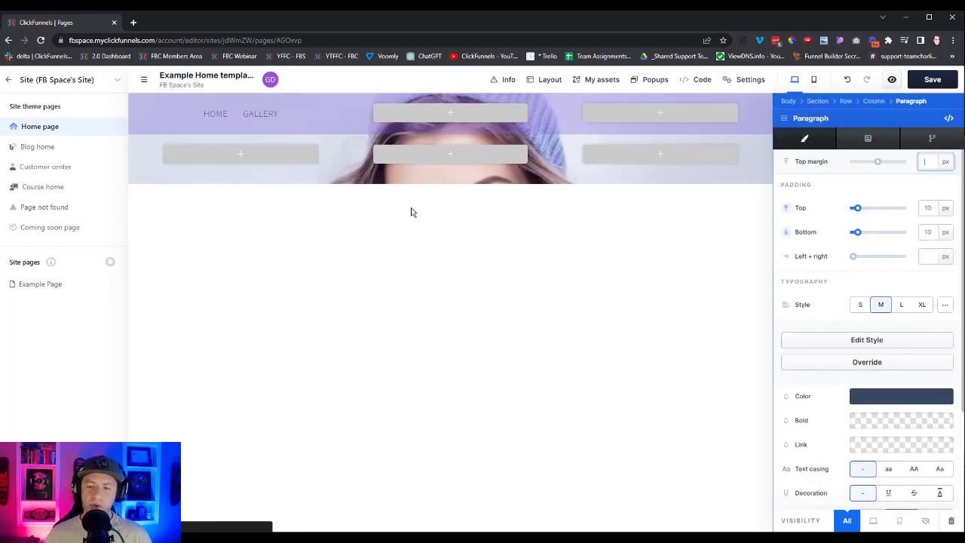
left_click(895, 406)
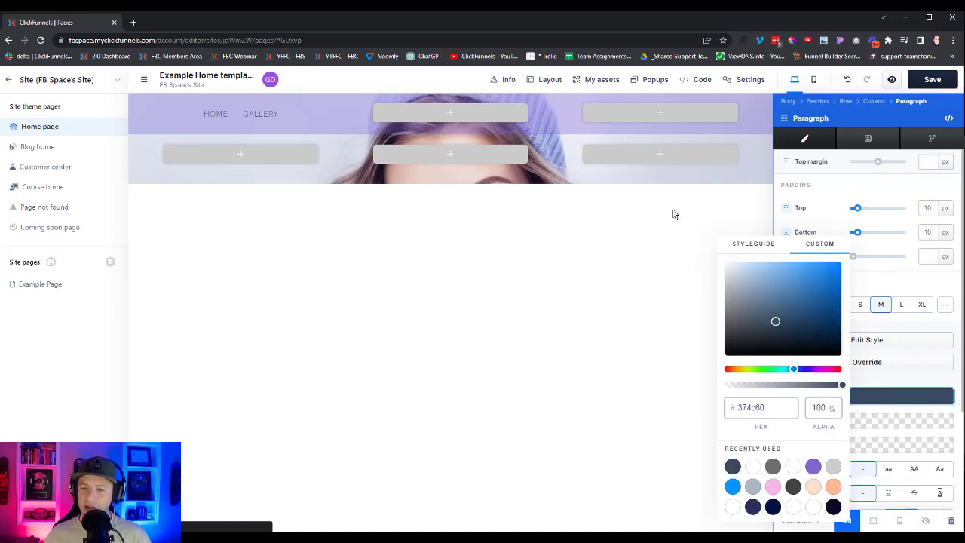
left_click(585, 305)
Step: Copy the hex code 7d61da from the upper row's background color and close the row settings
mouse_move(791, 100)
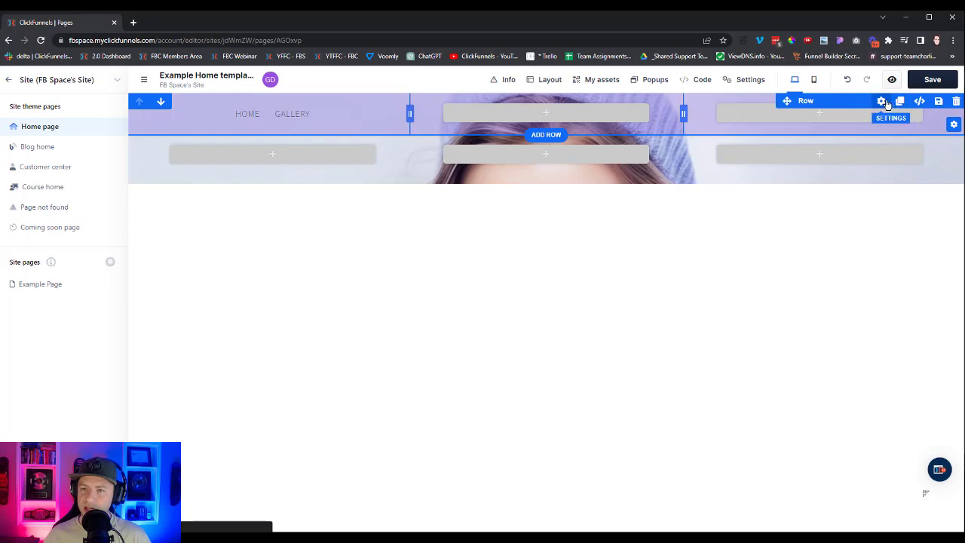
left_click(880, 100)
scroll(872, 348, "down", 1)
scroll(872, 349, "down", 2)
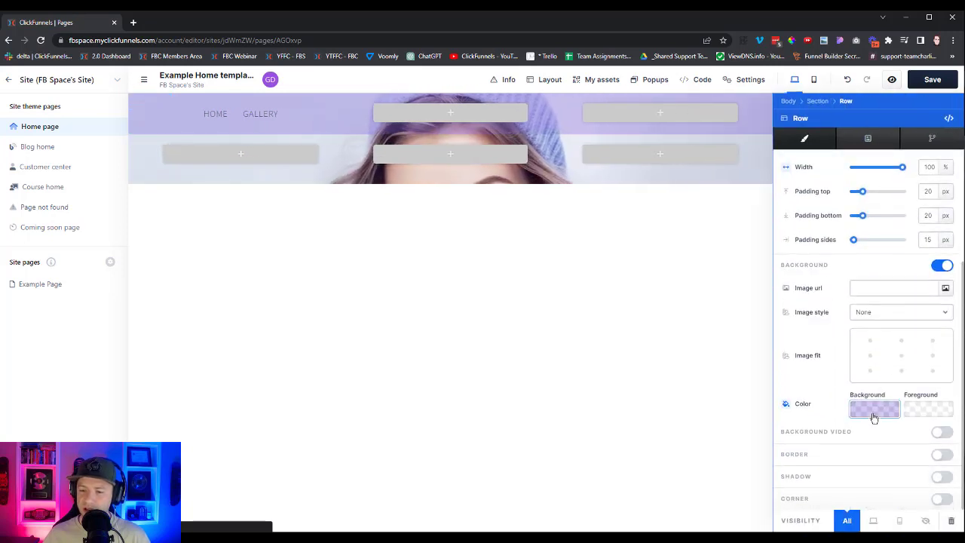
left_click(872, 410)
left_click(760, 408)
left_click(760, 408)
key("ctrl+c")
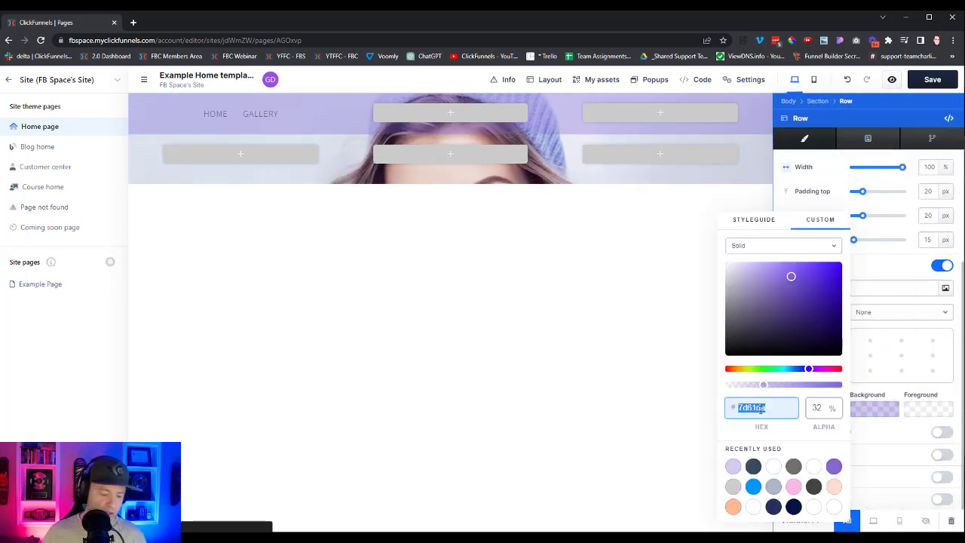
left_click(634, 366)
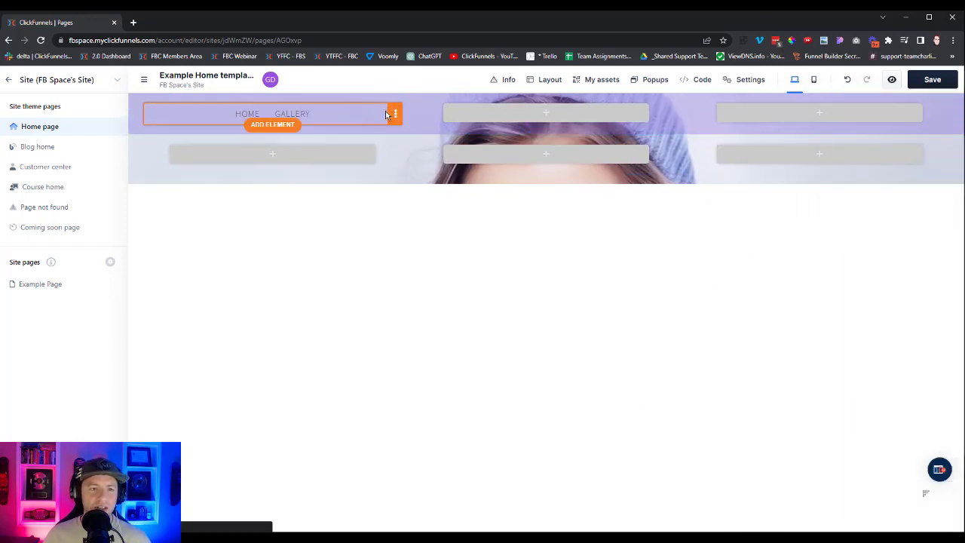
Step: Set the HOME GALLERY paragraph's text color to the copied hex 7d61da
mouse_move(396, 114)
left_click(369, 135)
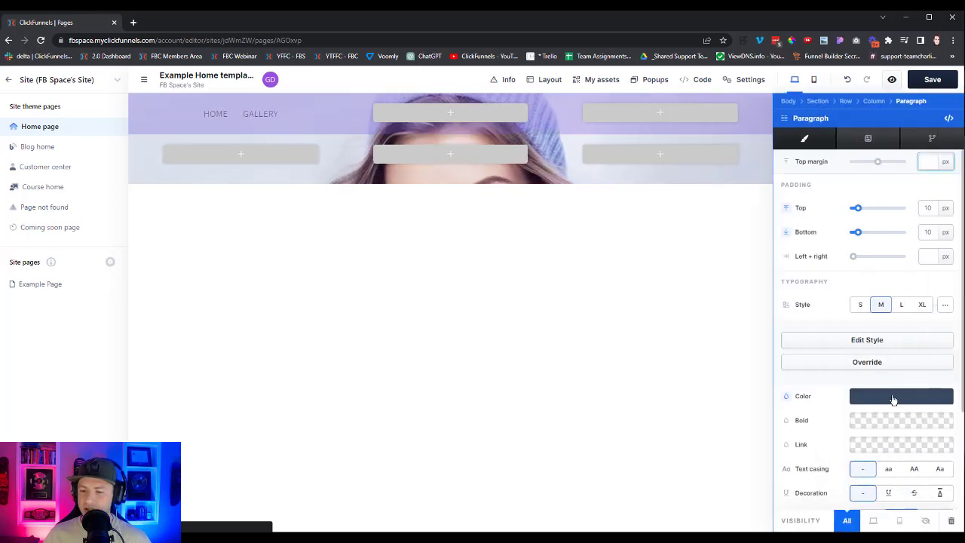
left_click(894, 398)
double_click(758, 408)
key("ctrl+v")
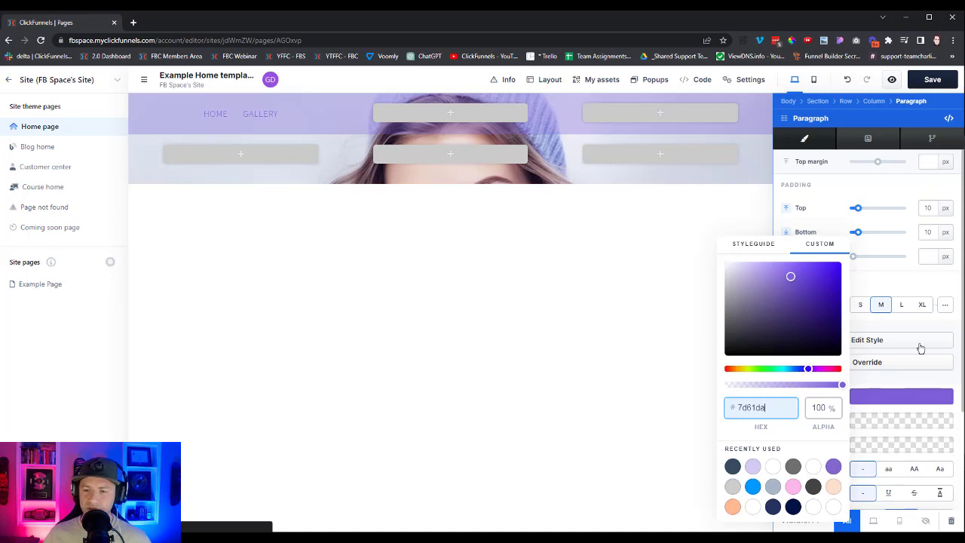
left_click(915, 383)
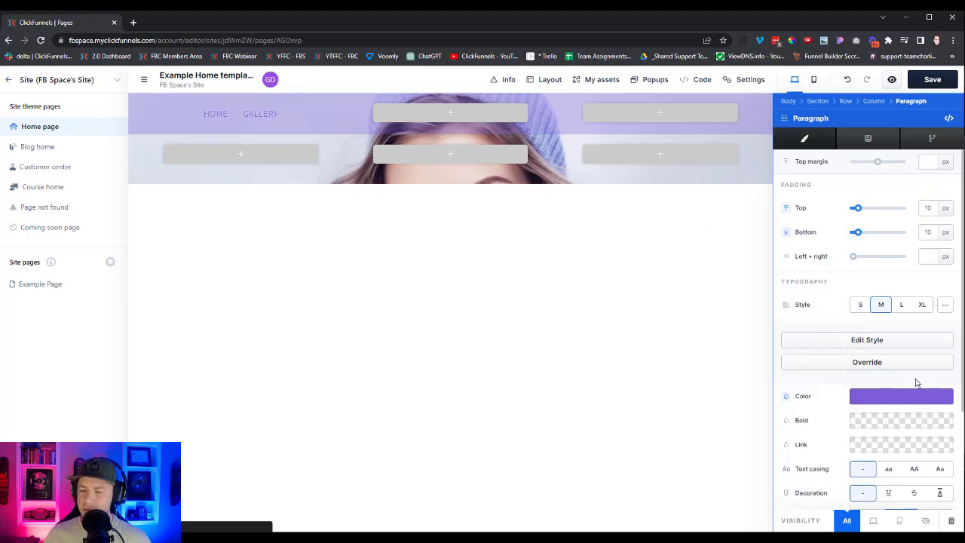
Step: Show the HOME GALLERY paragraph's detailed typography options and set its font weight to Semi-Bold
left_click(945, 304)
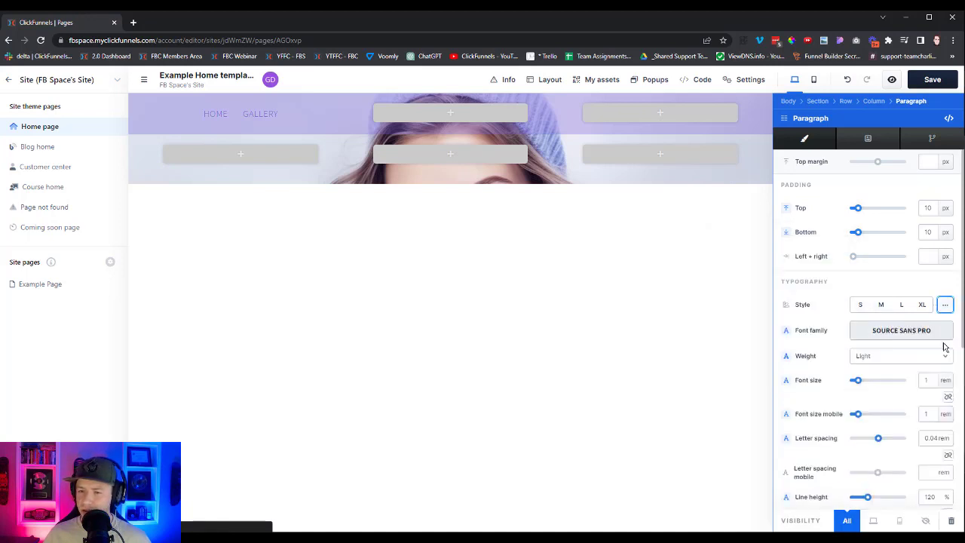
left_click(879, 358)
left_click(878, 386)
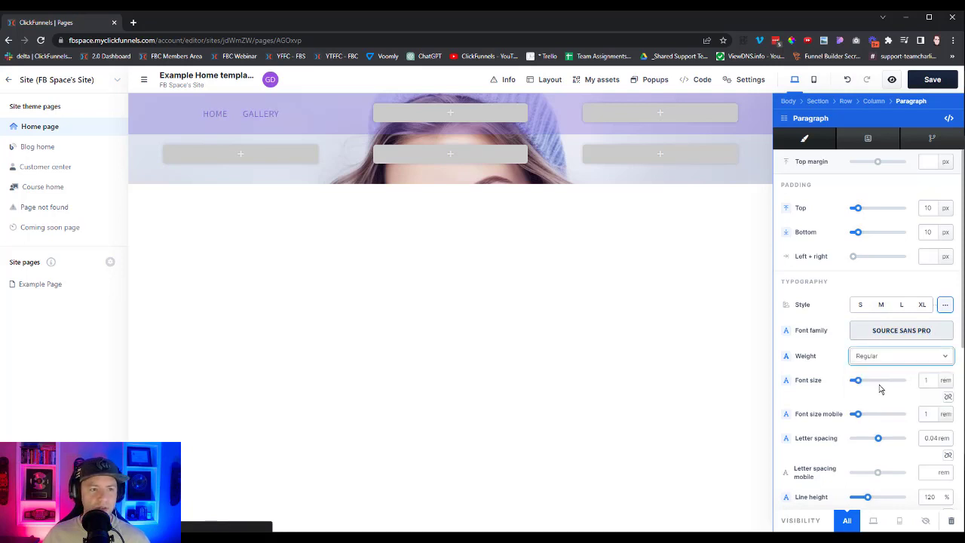
left_click(929, 360)
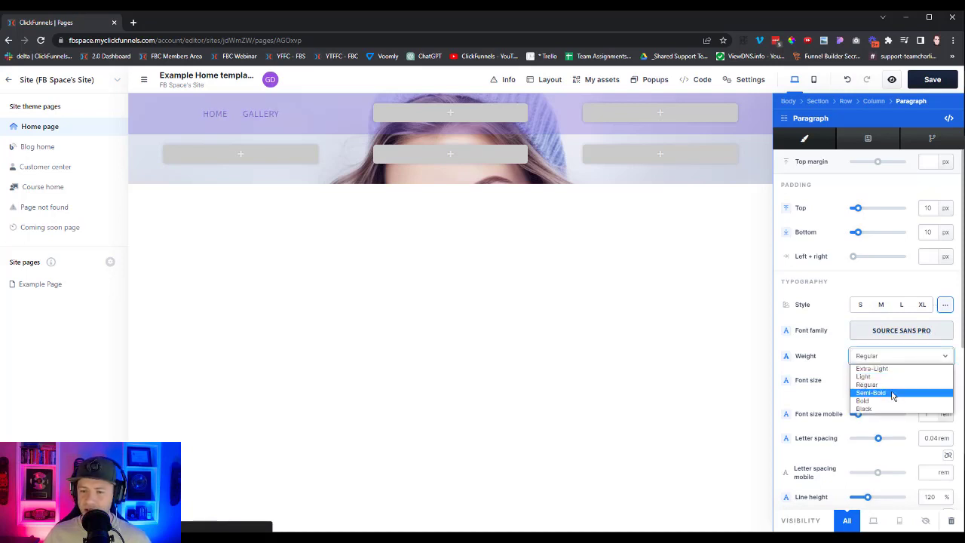
left_click(892, 393)
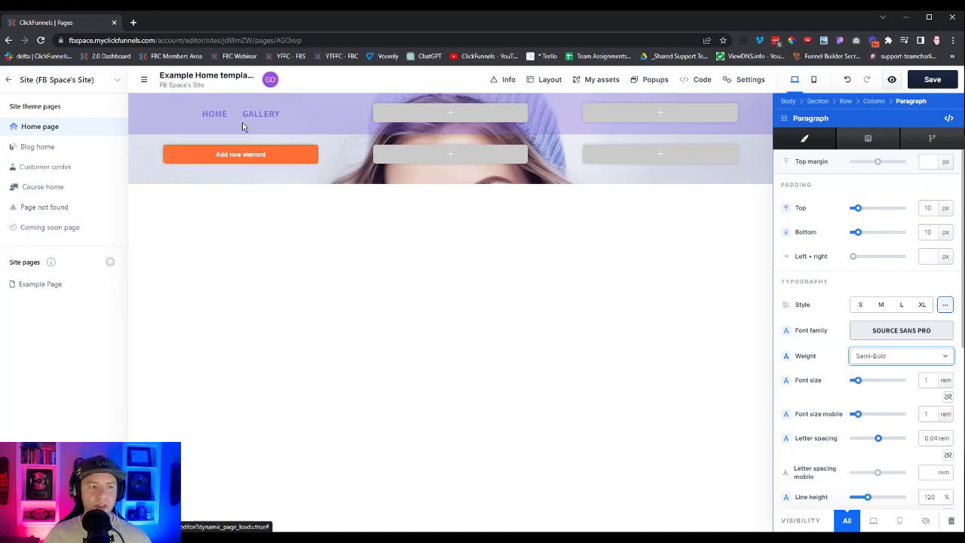
Step: Set the HOME GALLERY paragraph's mobile font size to 1.12 rem and its desktop font size to 1.22 rem
left_click(859, 417)
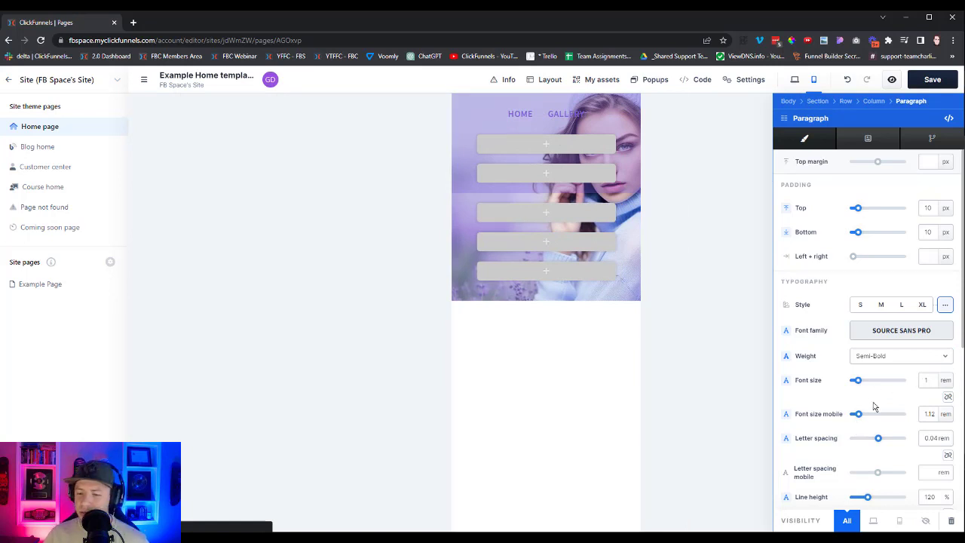
left_click(855, 381)
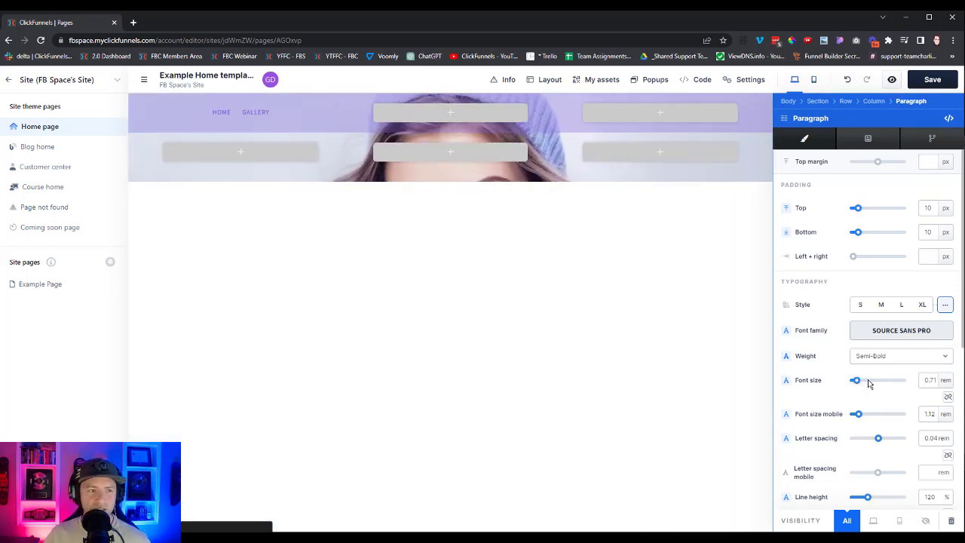
left_click_drag(855, 380, 861, 383)
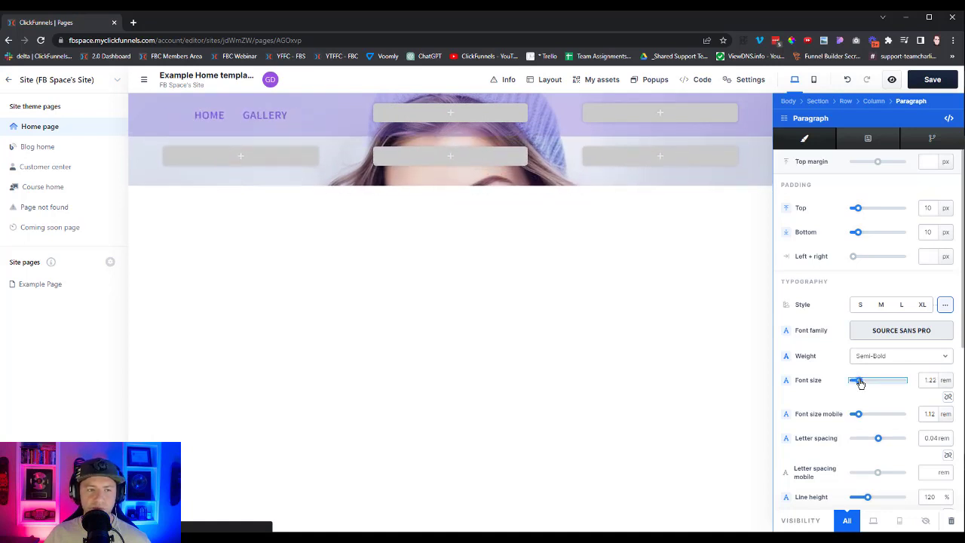
Step: Change the HOME GALLERY paragraph's font to Josefin Sans, set its font size to 1.02 rem, and close the settings
left_click(908, 332)
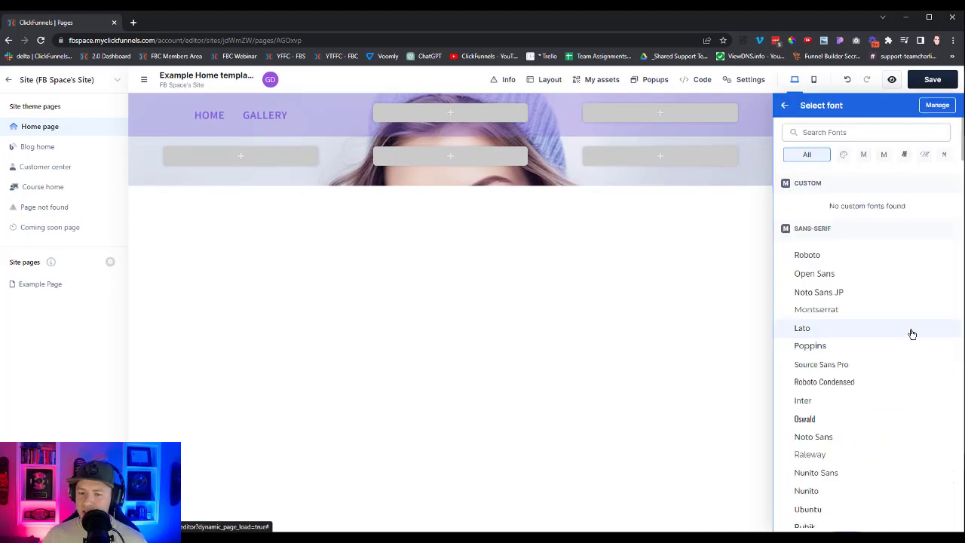
left_click(853, 126)
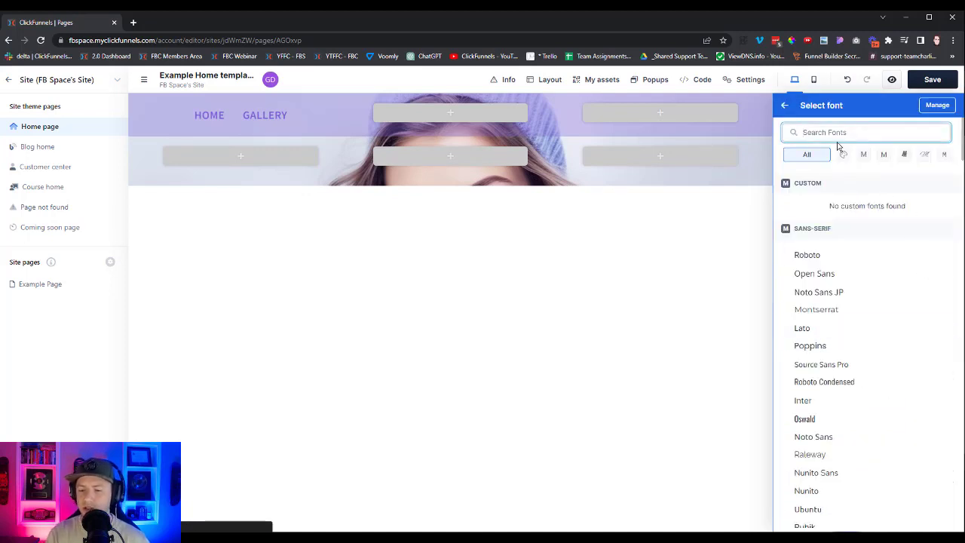
type("l")
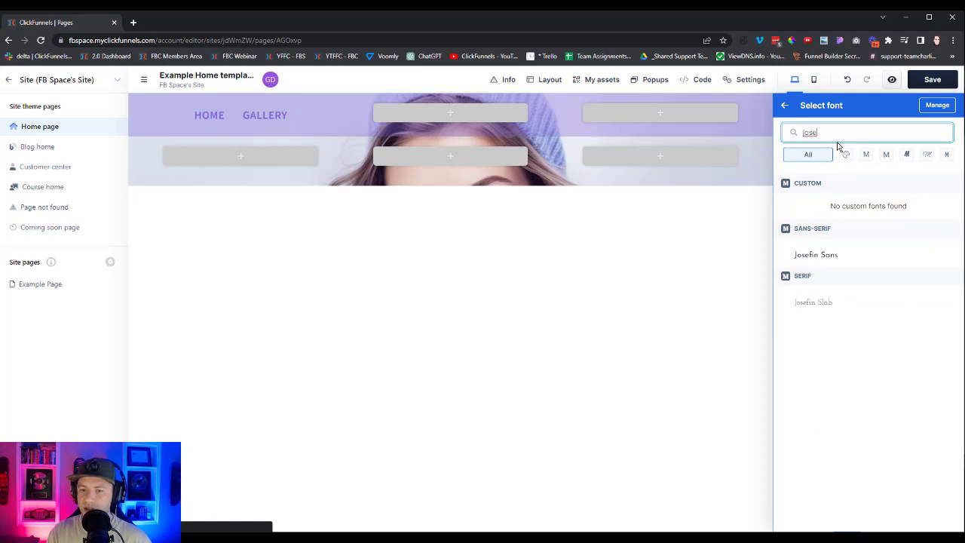
left_click(827, 256)
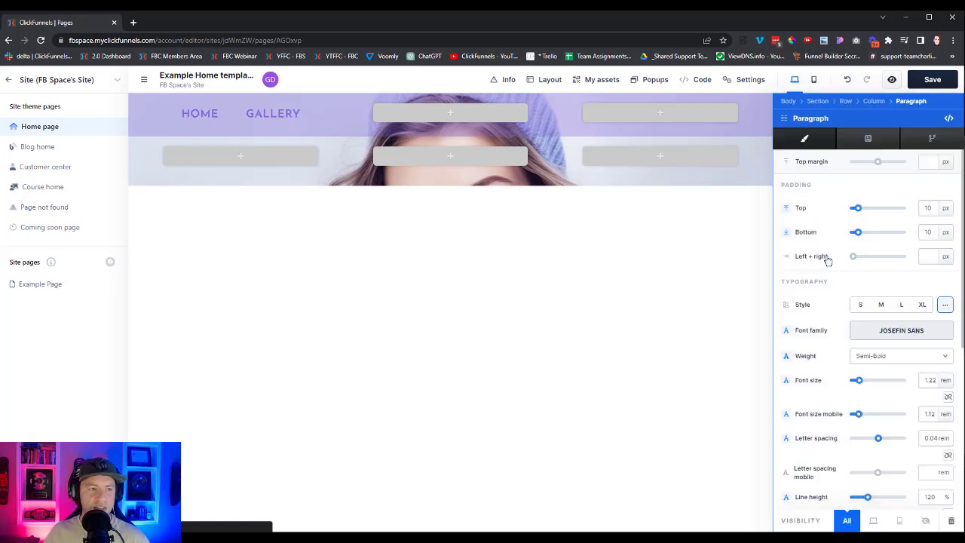
left_click_drag(857, 381, 860, 385)
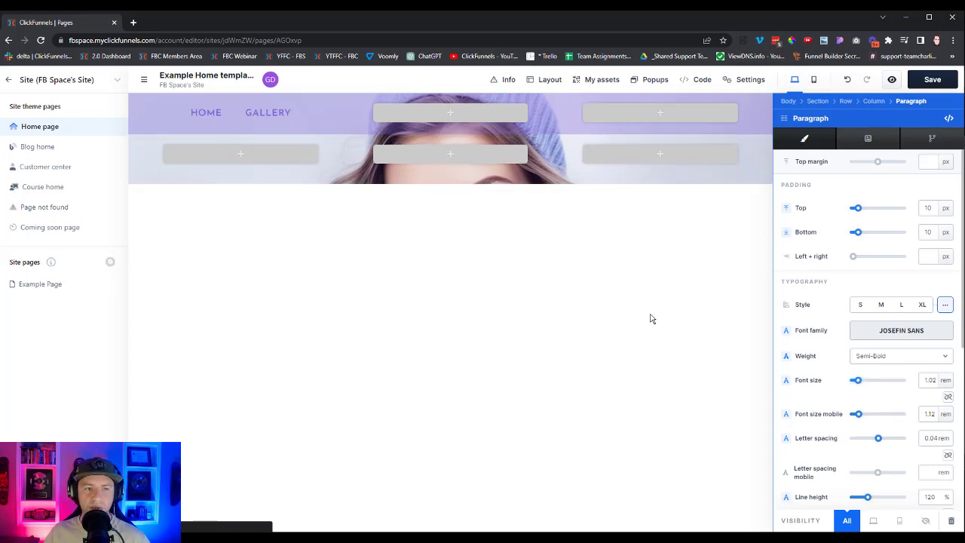
left_click(652, 320)
Step: Clone the HOME GALLERY paragraph and move the copy into the upper row's third column
left_click(257, 121)
left_click(257, 120)
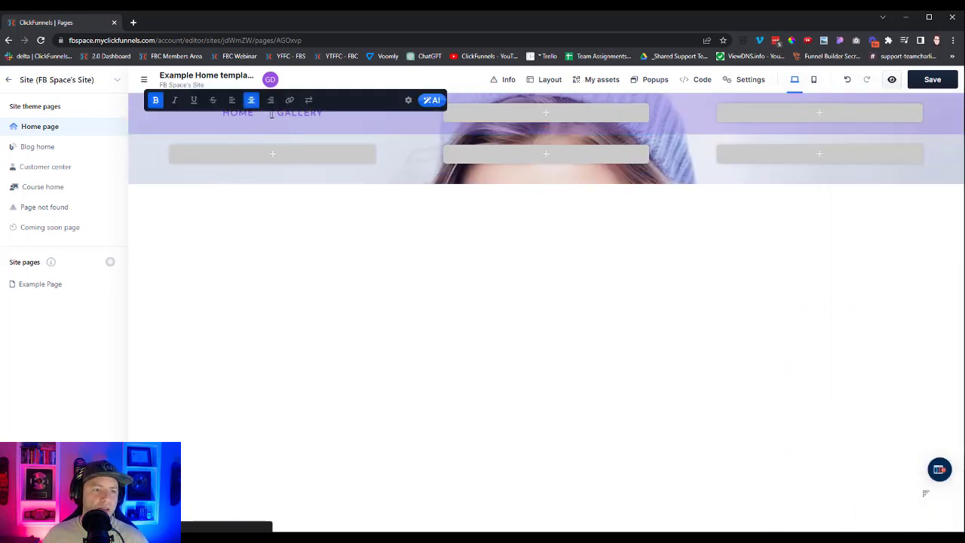
left_click(363, 390)
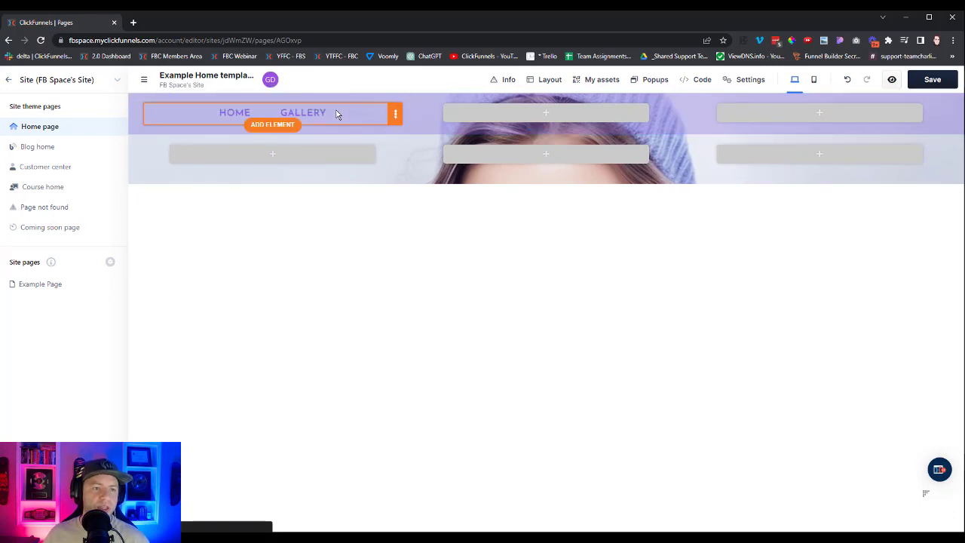
left_click(395, 116)
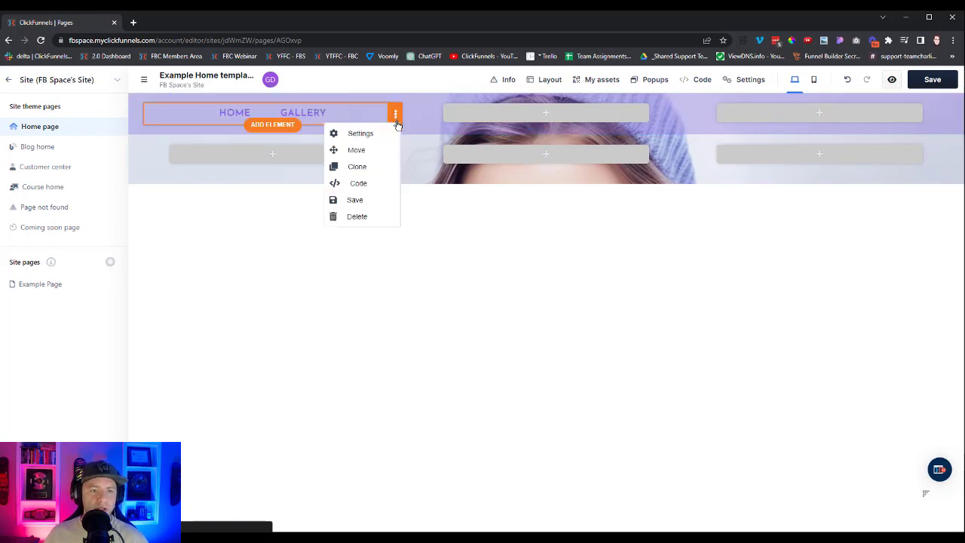
left_click(364, 169)
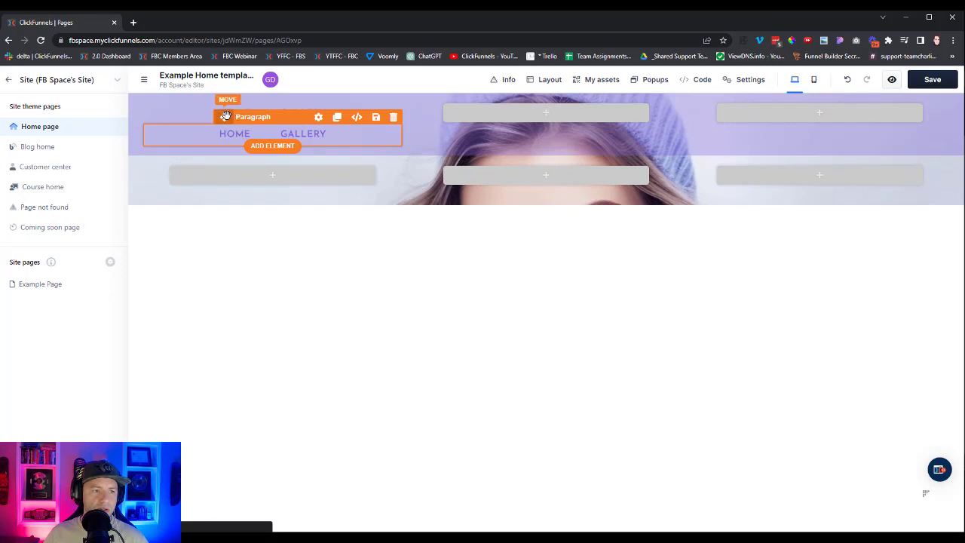
left_click_drag(222, 114, 791, 112)
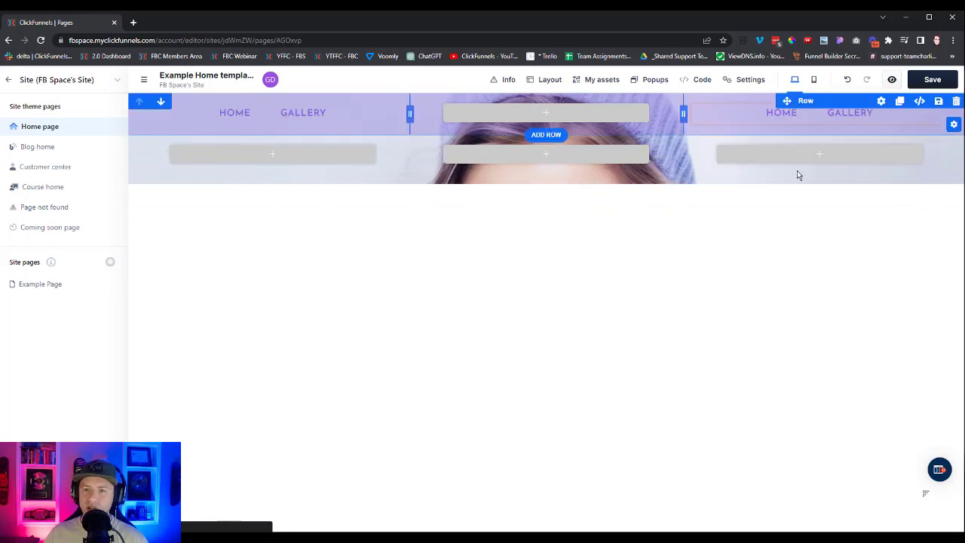
Step: Replace HOME and GALLERY in the copied paragraph with TESTIMONIALS and WORK WITH ME
double_click(776, 112)
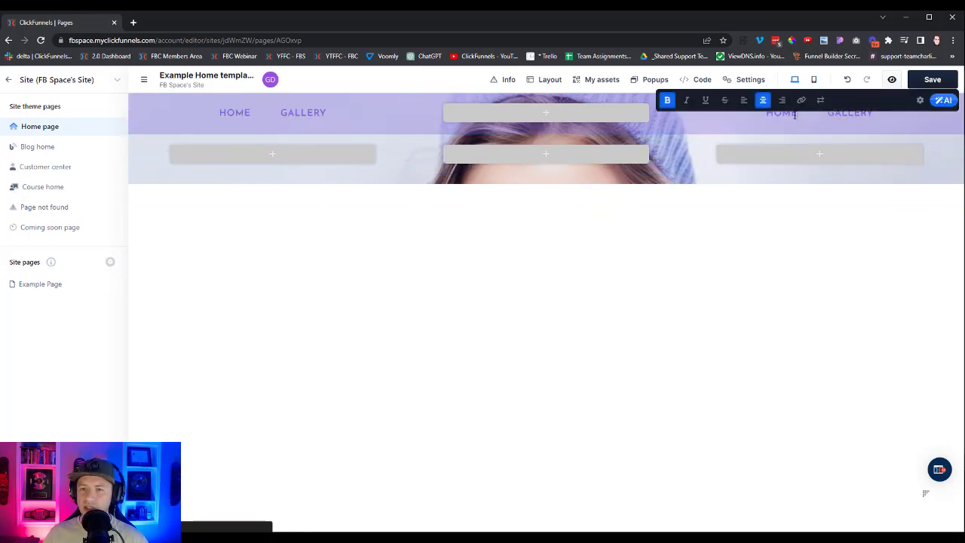
left_click_drag(795, 115, 768, 118)
type("TESTIMONIAL")
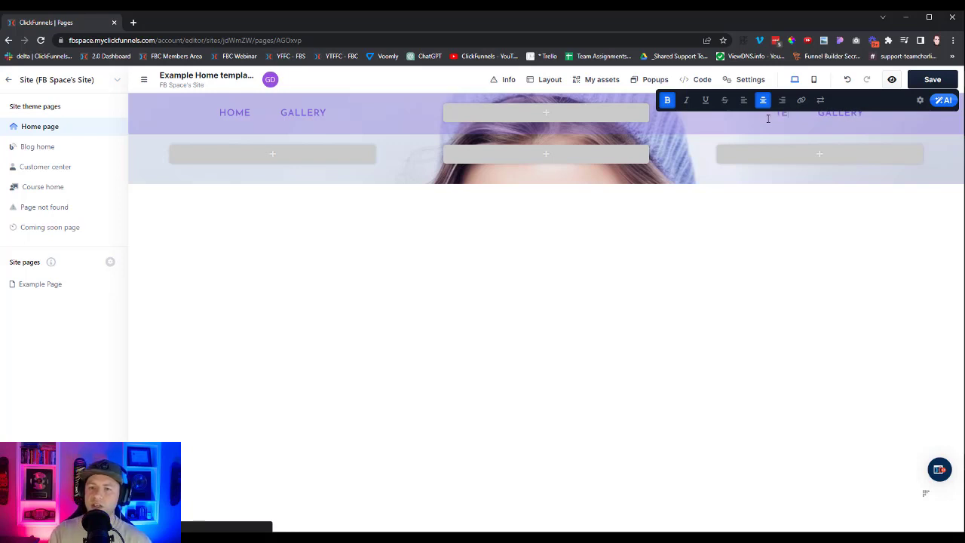
type("S")
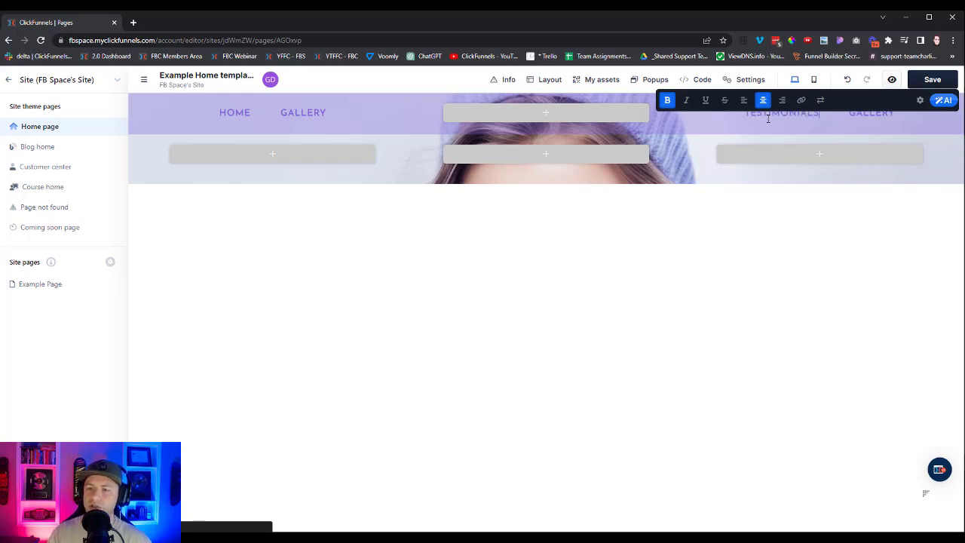
triple_click(883, 113)
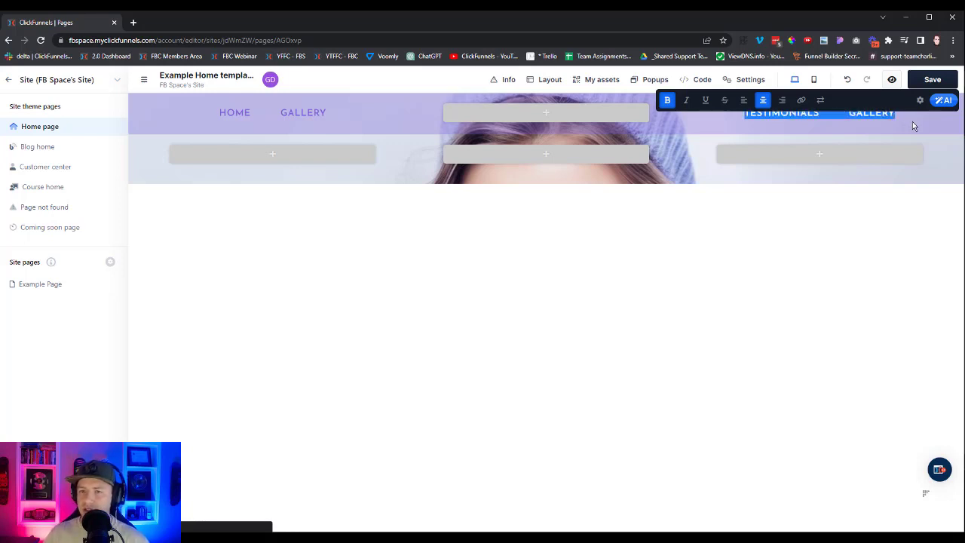
left_click(893, 116)
left_click_drag(884, 115, 855, 114)
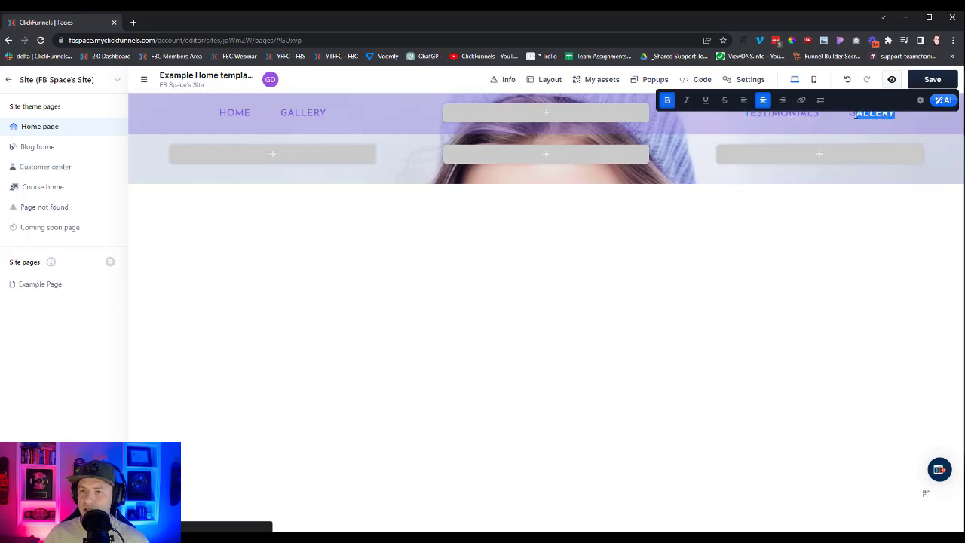
type("WORK WITH ME")
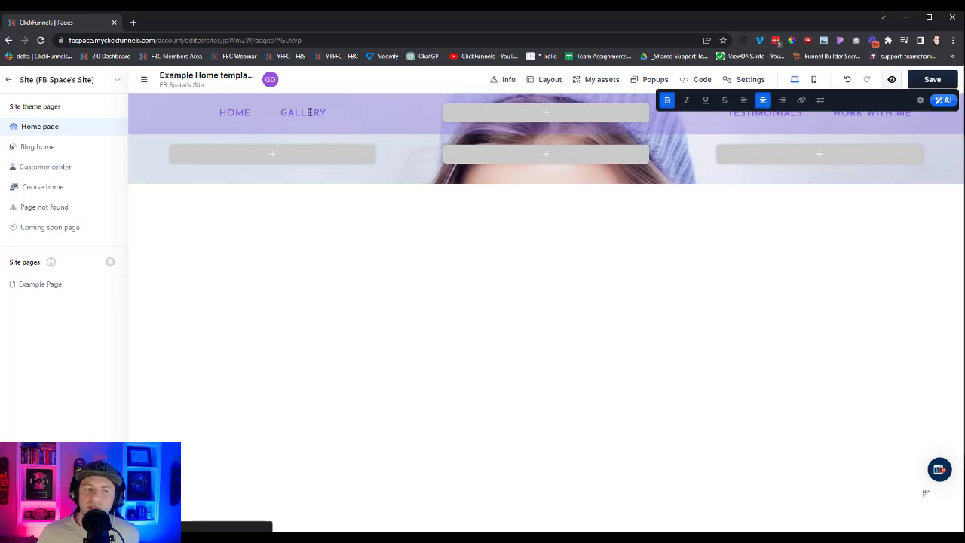
Step: Turn the word GALLERY in the first column's paragraph into a link with # as its address
left_click(332, 113)
left_click(328, 113)
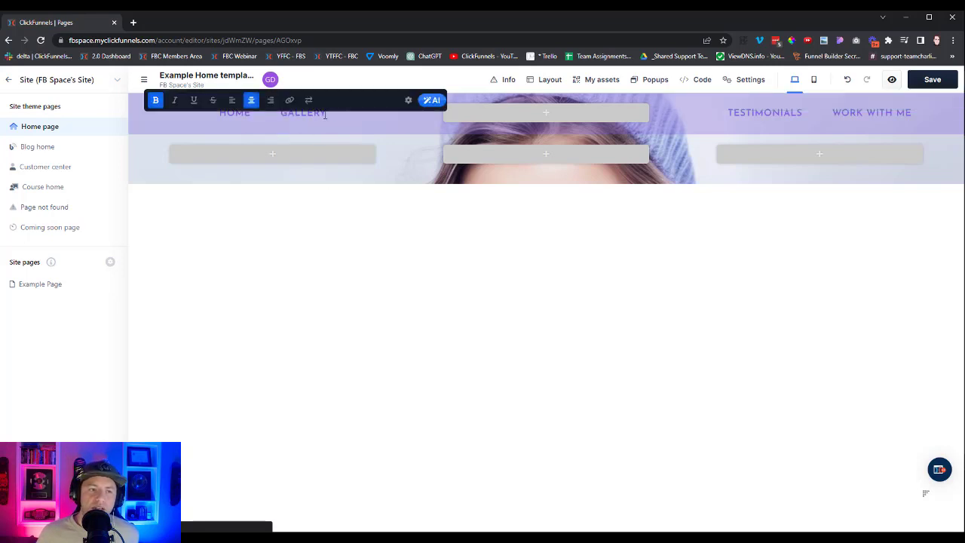
left_click_drag(325, 113, 282, 114)
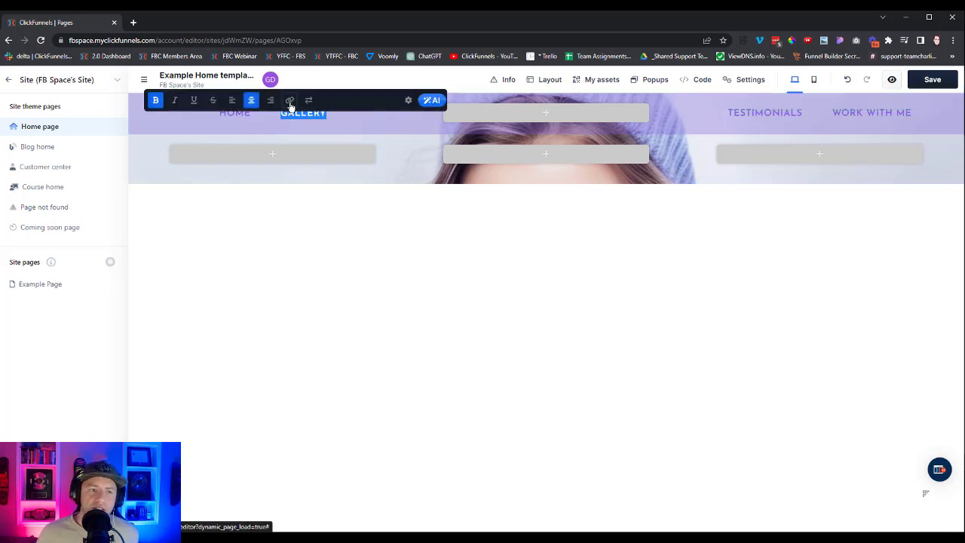
left_click(289, 103)
left_click(332, 104)
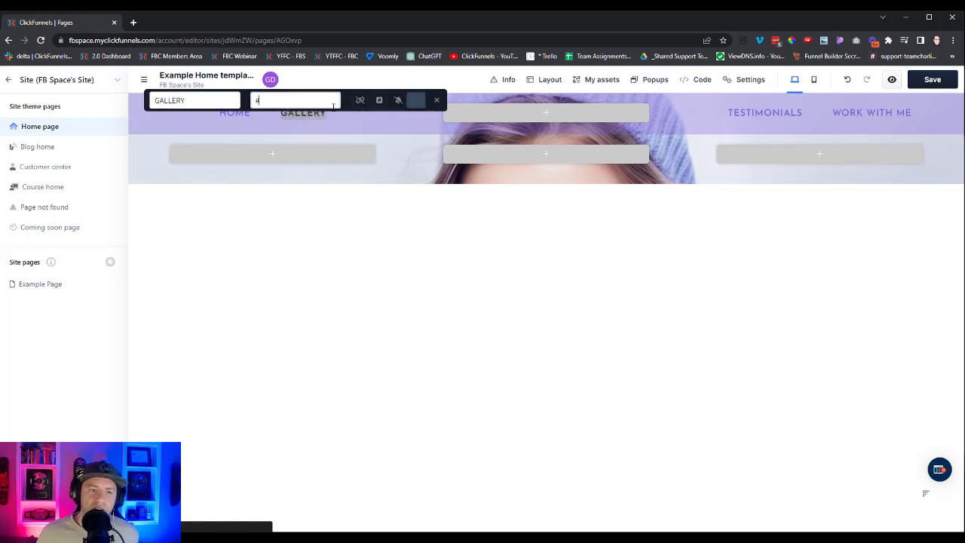
left_click(436, 101)
left_click(430, 323)
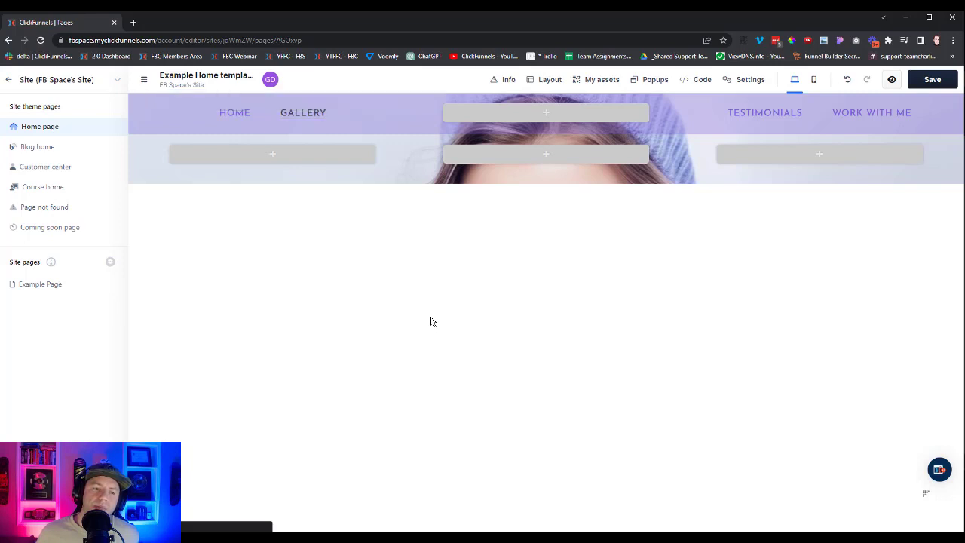
Step: Reopen and dismiss the GALLERY link editor, and undo the link on that word
left_click(326, 114)
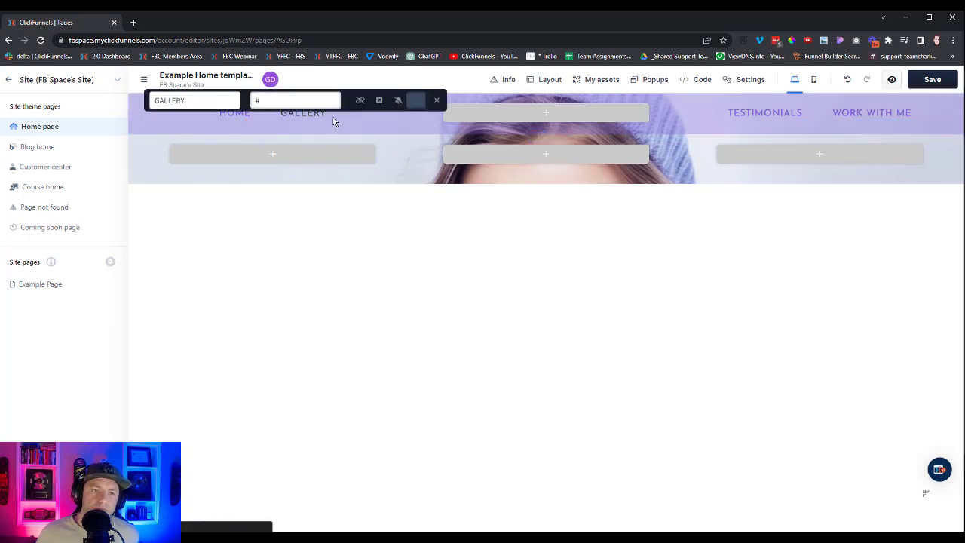
key("Escape")
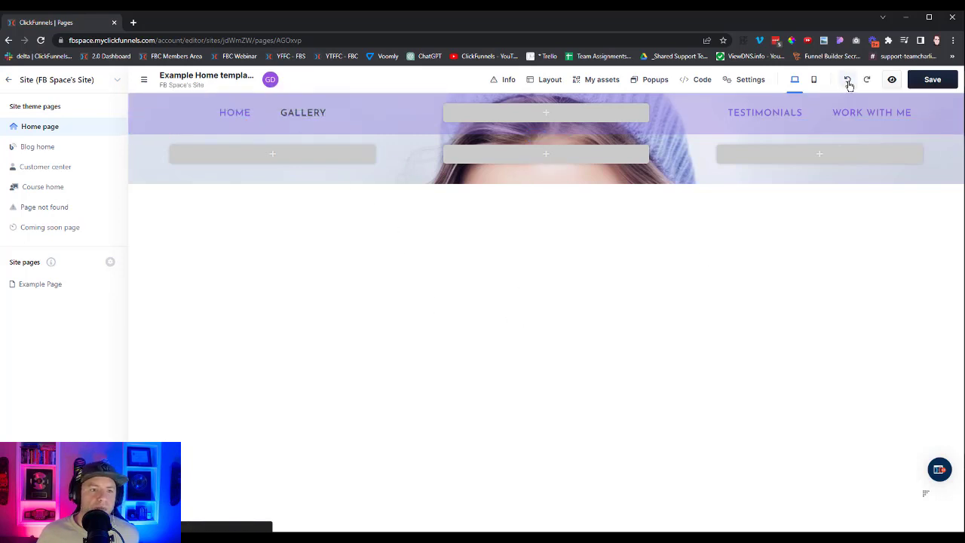
left_click(848, 81)
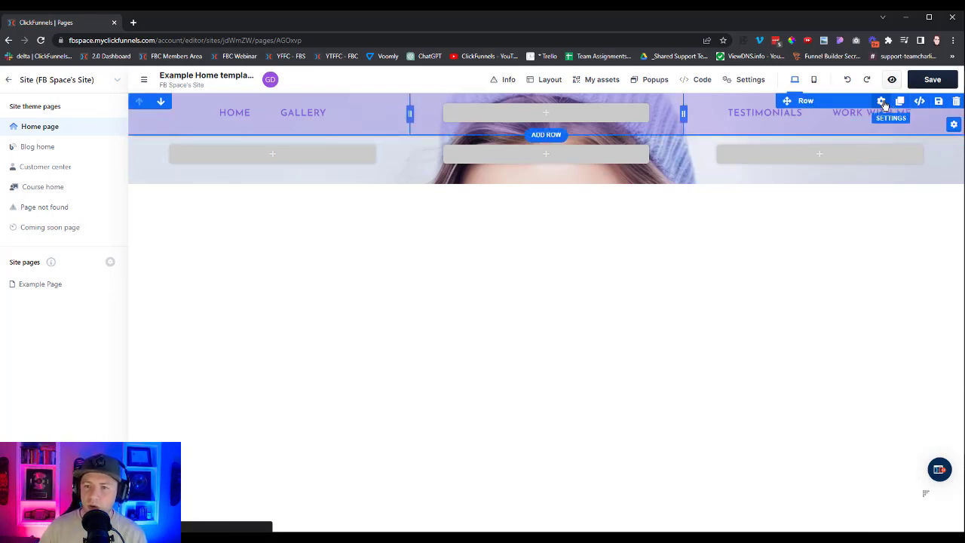
left_click(881, 101)
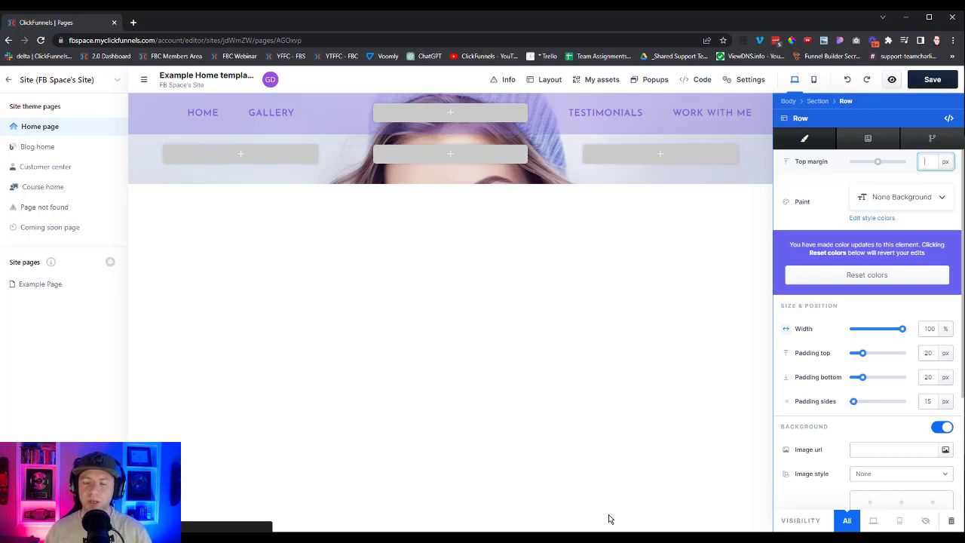
left_click(592, 420)
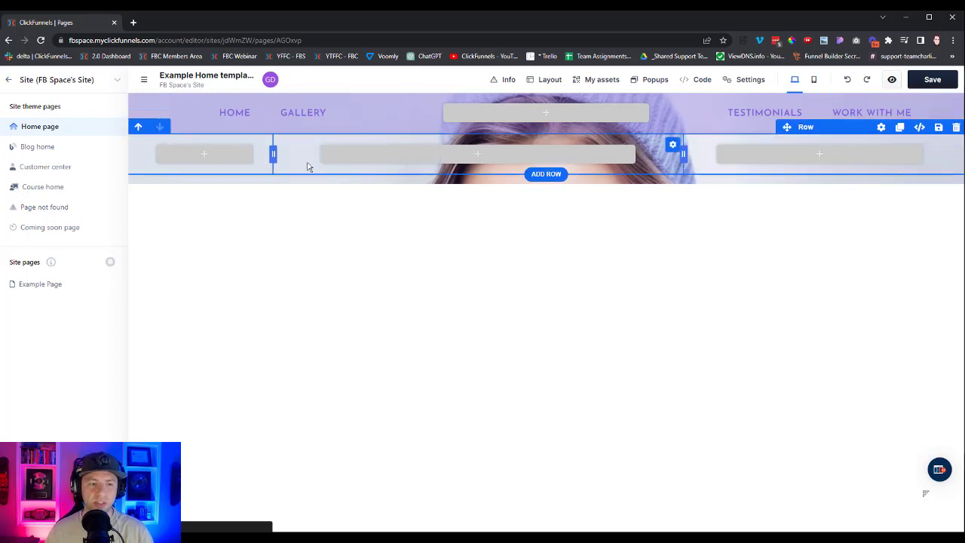
Step: Widen the lower row's middle column by narrowing the third column, and add a headline element inside it
left_click_drag(683, 155, 793, 161)
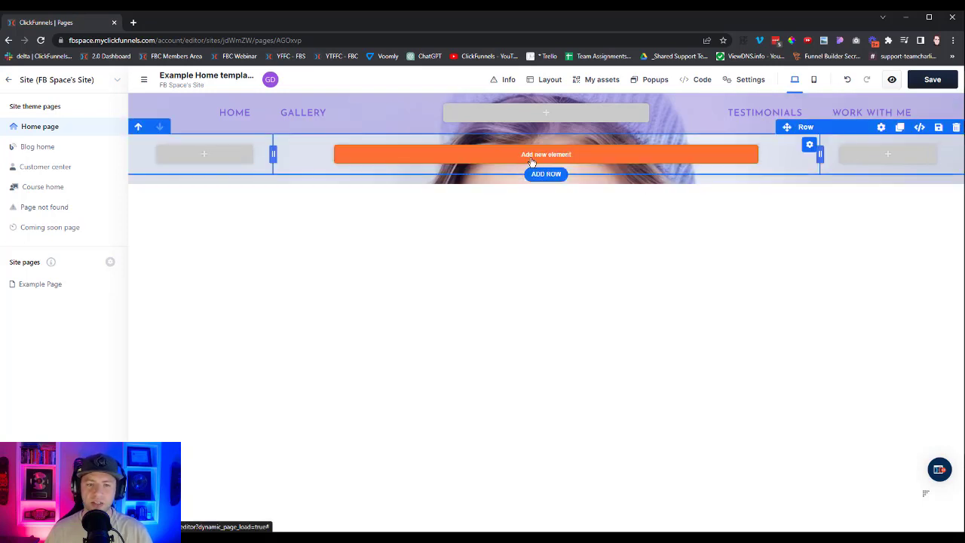
left_click(566, 162)
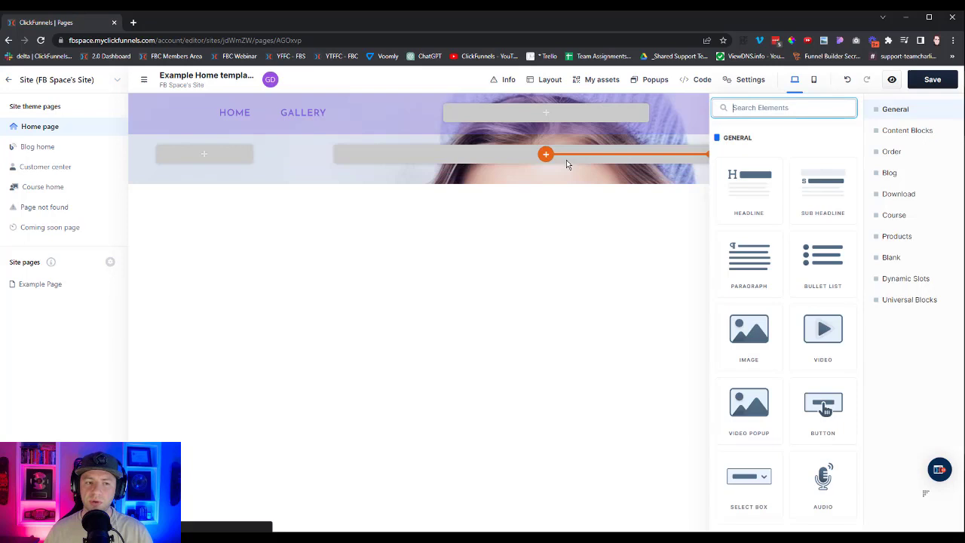
left_click(743, 214)
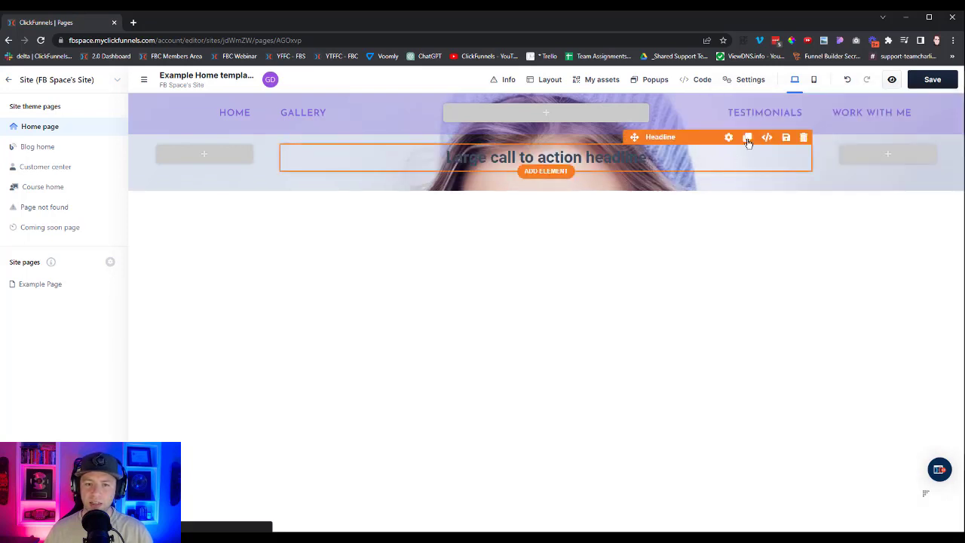
Step: Set the font family of the new call to action headline in the middle column to Josefin Sans
left_click(729, 140)
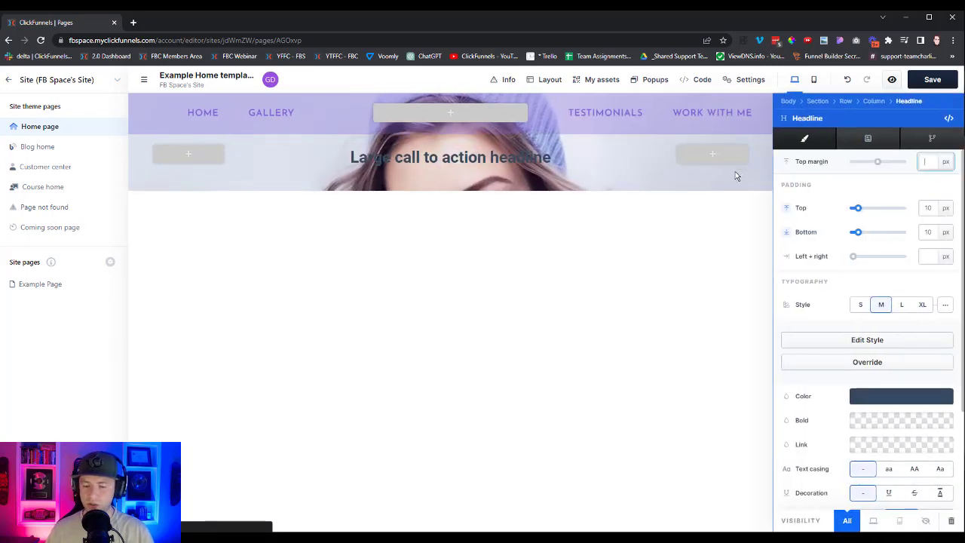
left_click(944, 304)
left_click(895, 337)
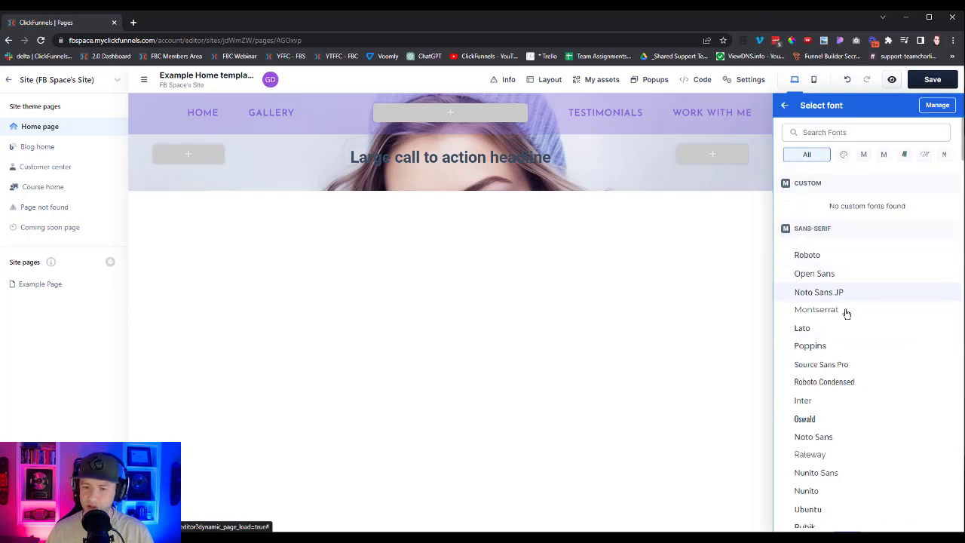
left_click(845, 132)
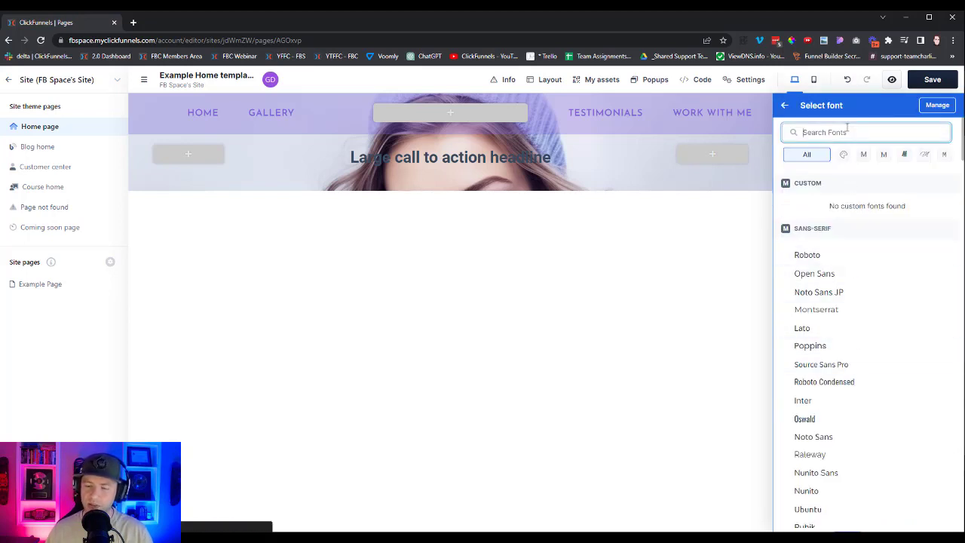
type("jose")
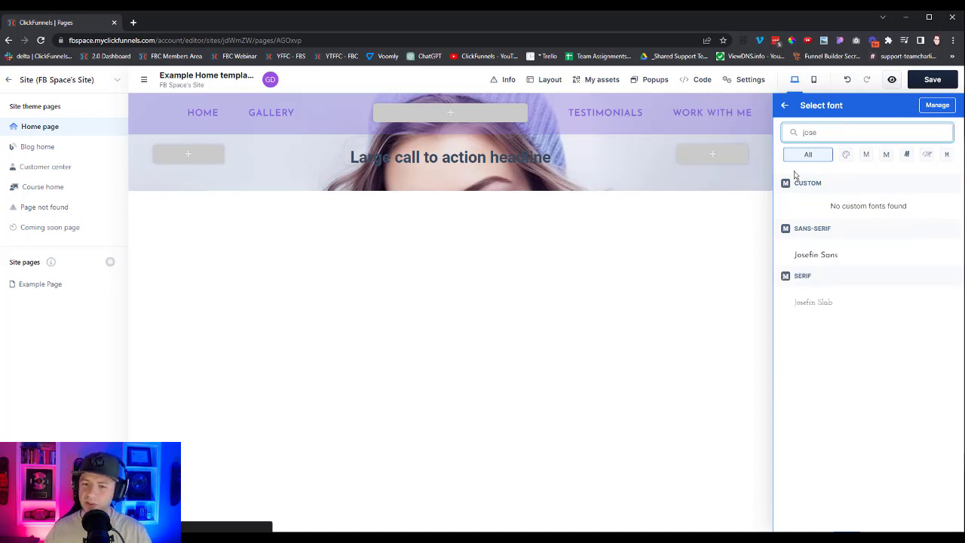
left_click(832, 260)
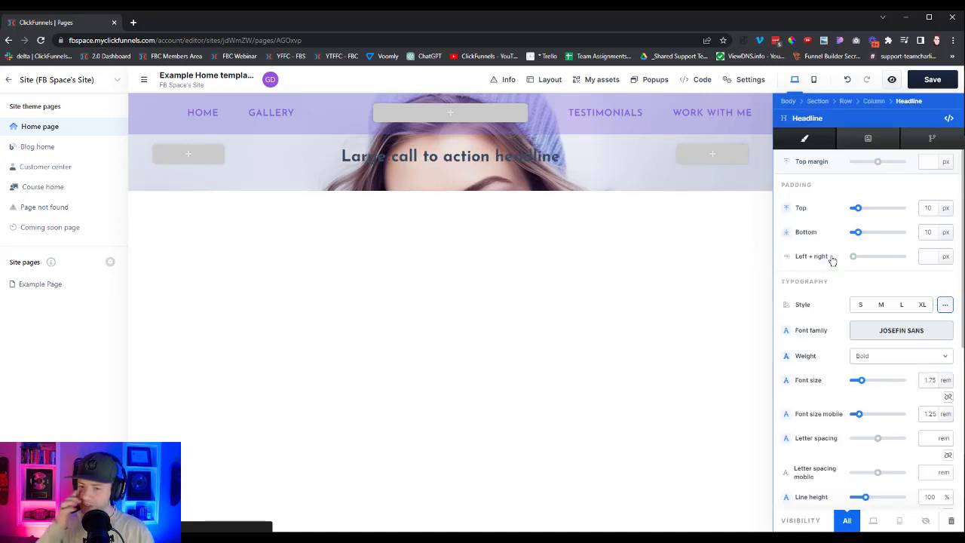
Step: Change the call to action headline's text color to white
scroll(904, 383, "down", 2)
left_click(882, 403)
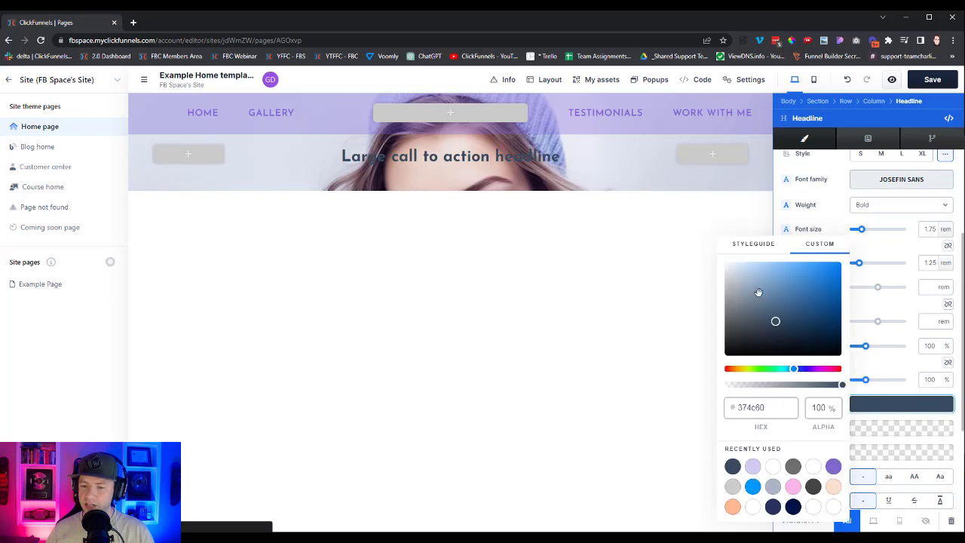
left_click_drag(758, 291, 713, 257)
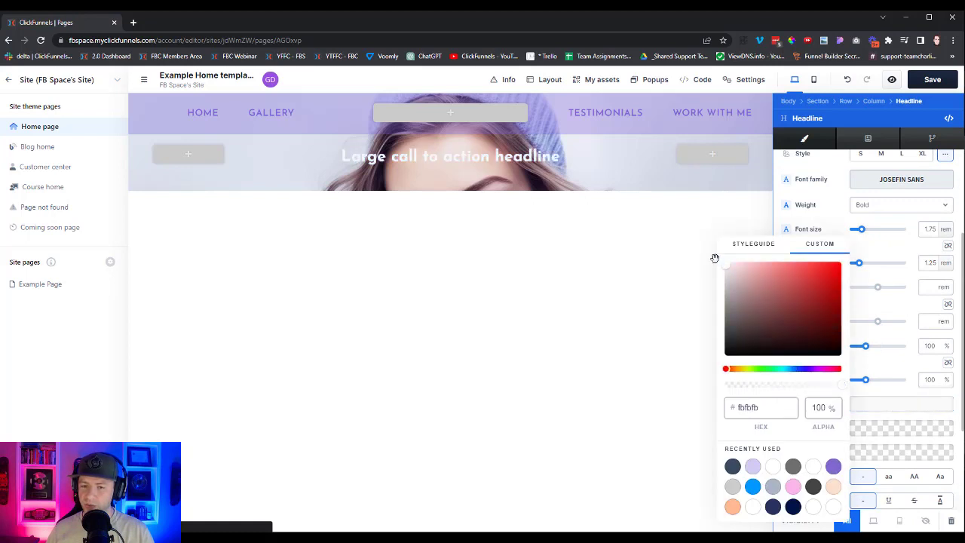
left_click(899, 350)
Step: Enable a text shadow on the headline and give the shadow the gray color #848484
scroll(903, 346, "down", 3)
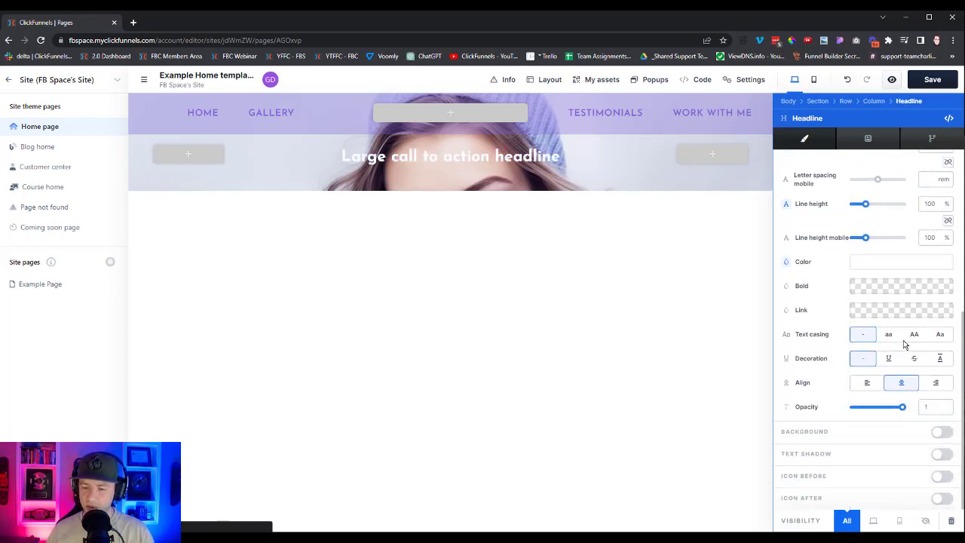
left_click(940, 453)
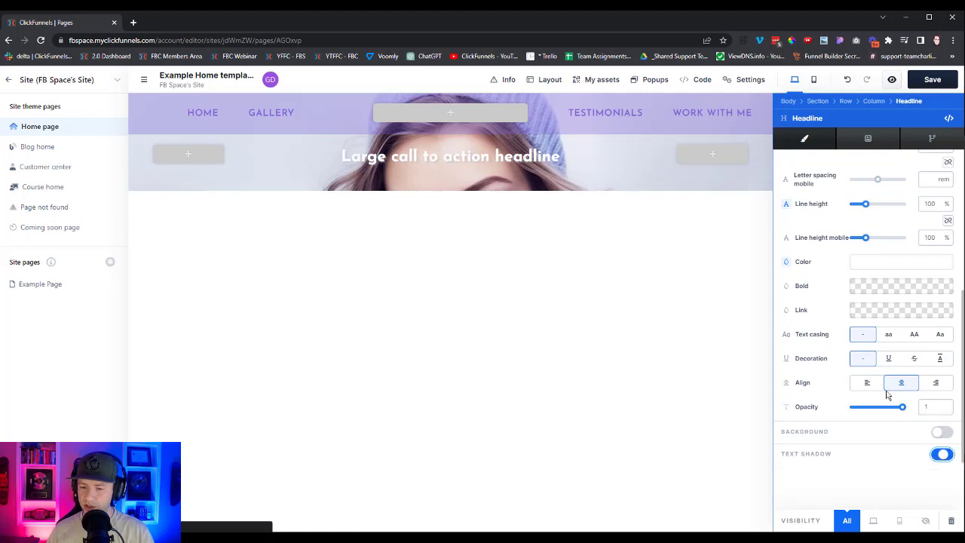
scroll(882, 360, "down", 3)
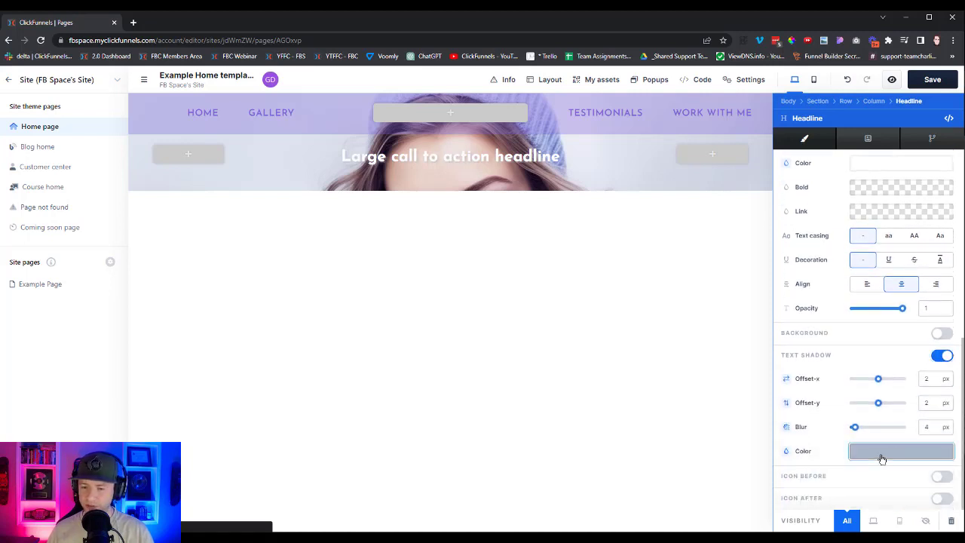
left_click(882, 453)
left_click_drag(731, 277, 713, 307)
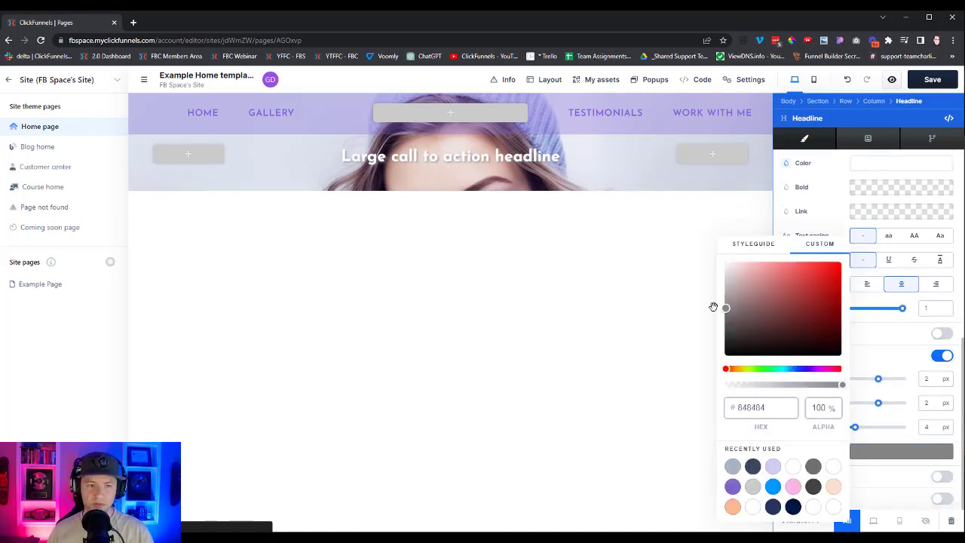
scroll(915, 355, "up", 5)
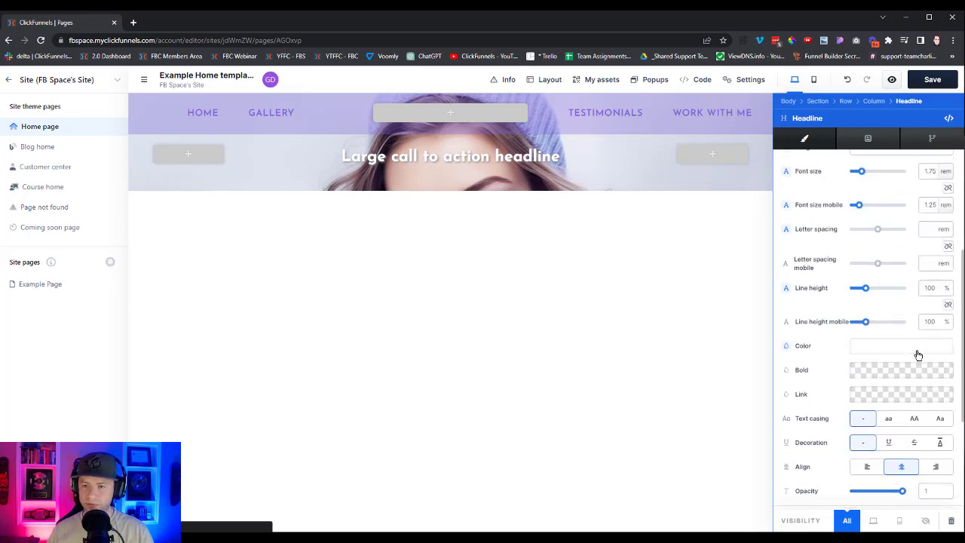
Step: Ask the AI assistant to "Write a Headline for a Photographer" and insert its suggestion as the headline text
left_click(540, 154)
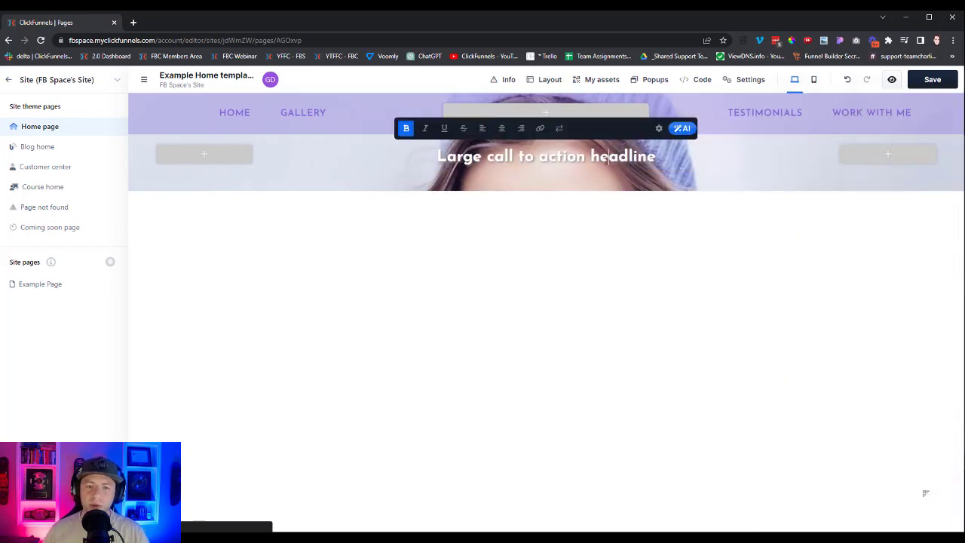
left_click(685, 129)
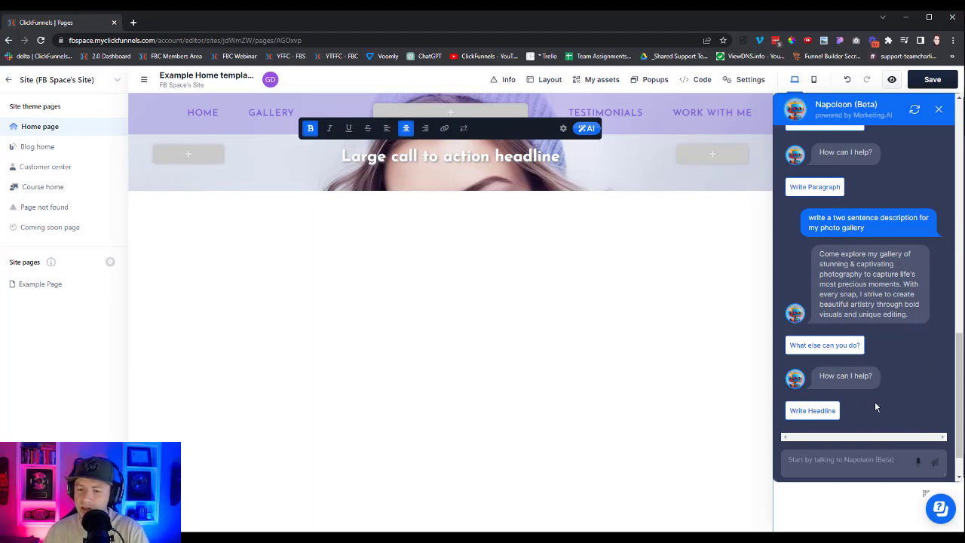
scroll(874, 407, "up", 3)
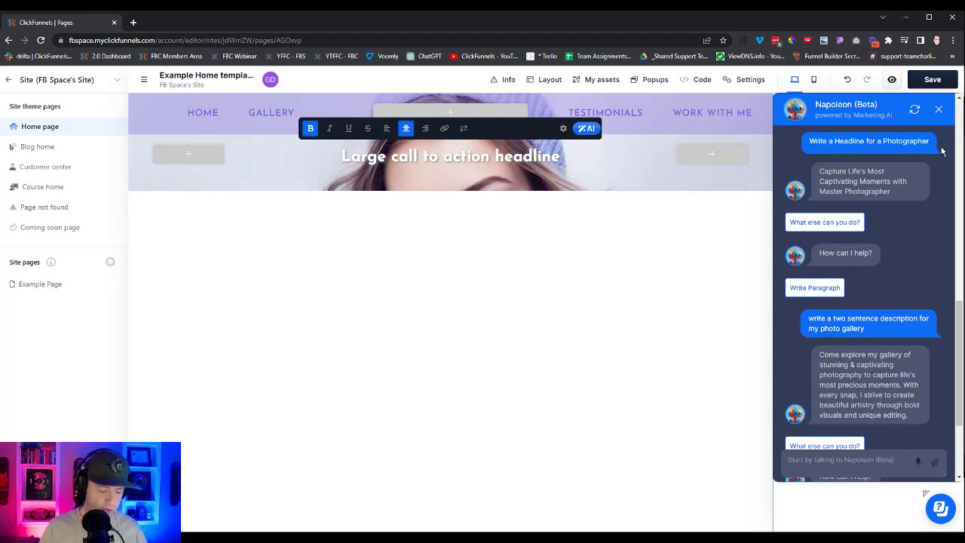
left_click(859, 462)
type("Write a Headline for a Photographer")
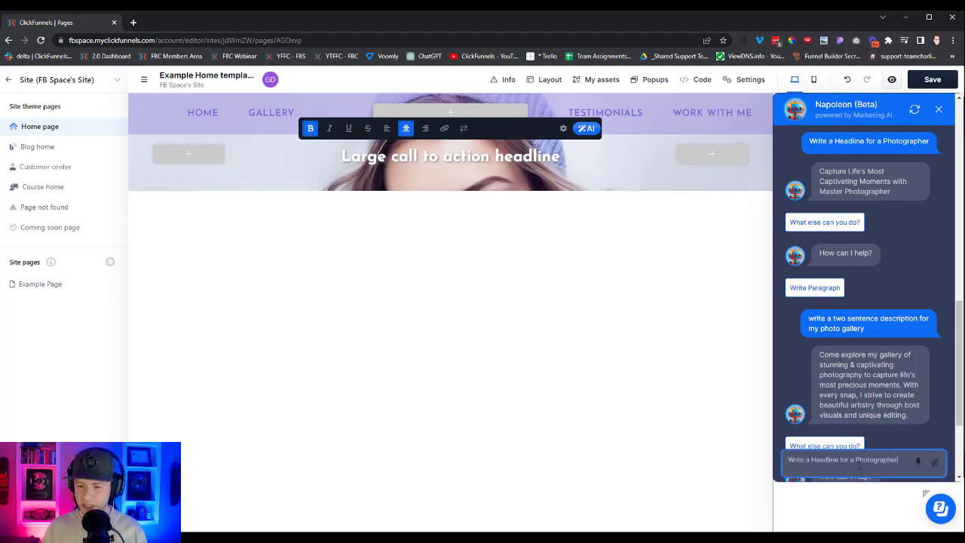
key("Return")
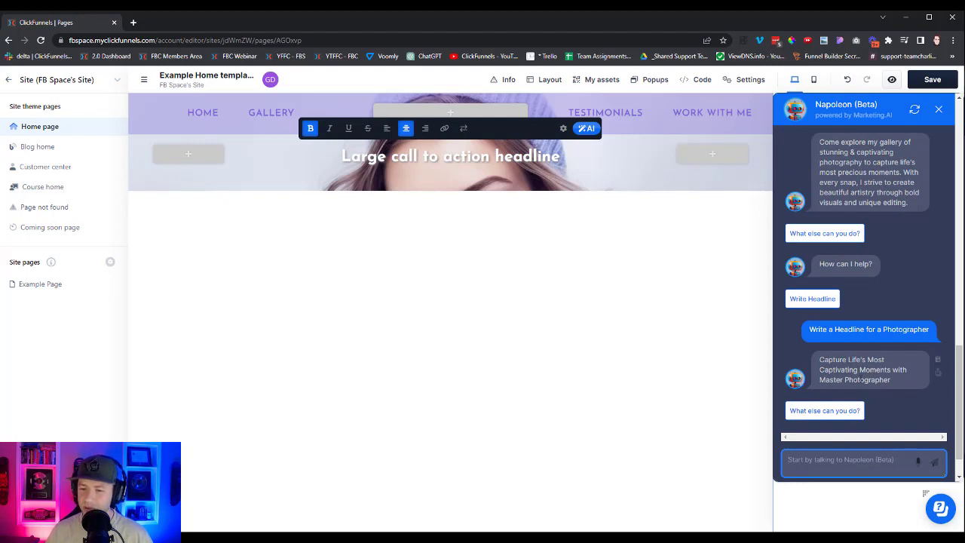
left_click(938, 374)
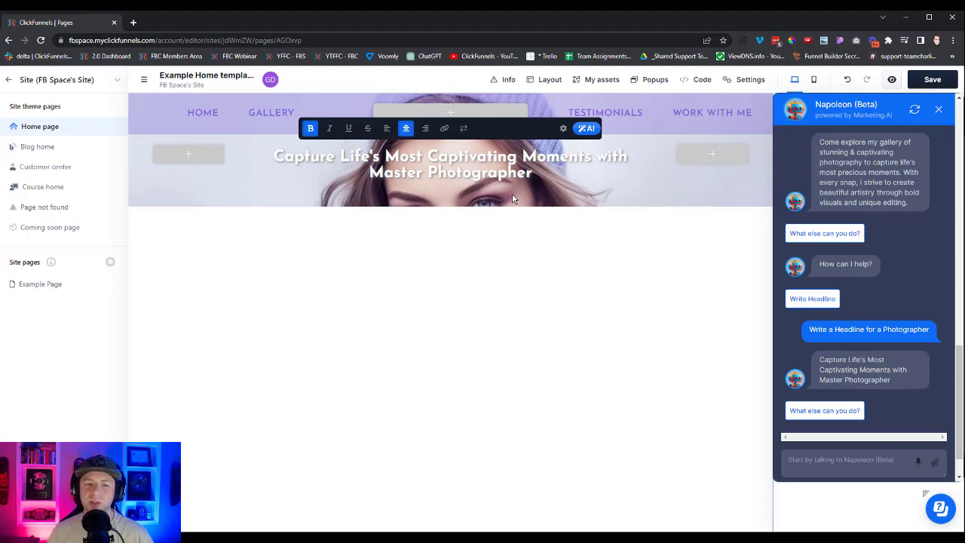
left_click(568, 239)
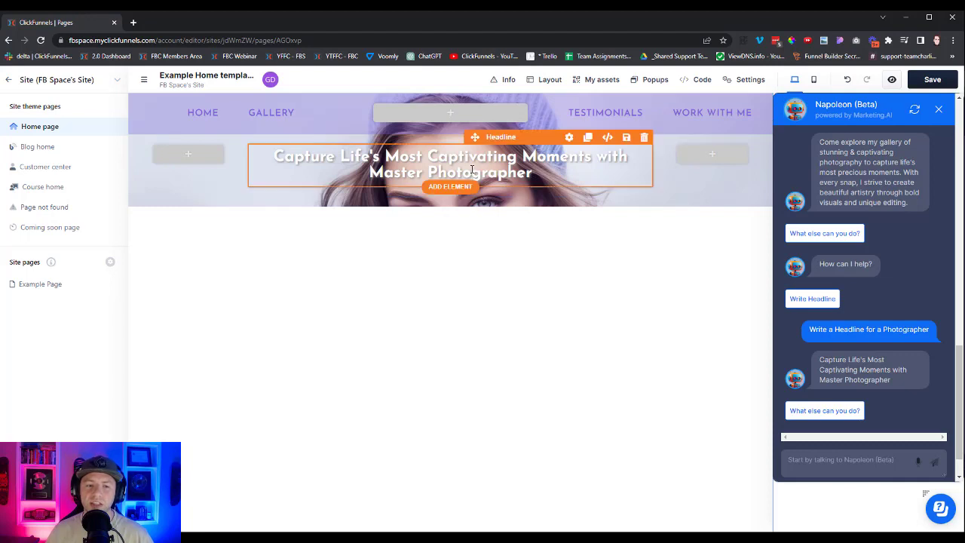
Step: Duplicate the headline and replace the copy's text with the photographer's full name in capitals
left_click(587, 137)
left_click(570, 182)
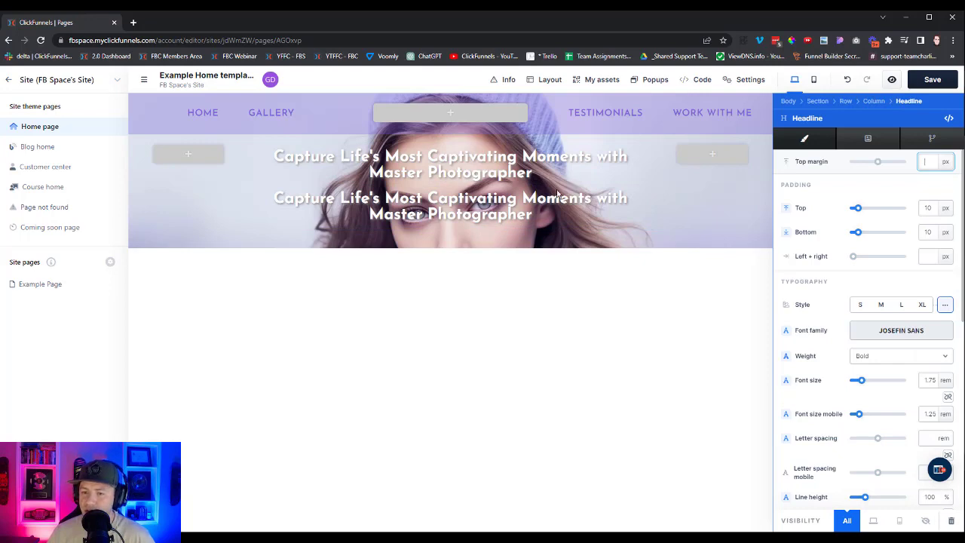
triple_click(558, 198)
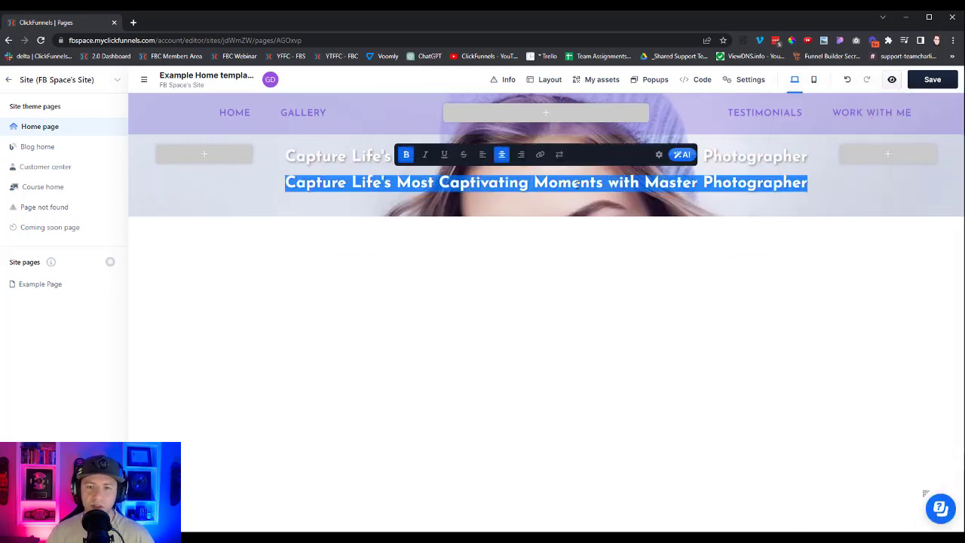
type("JANE DOE")
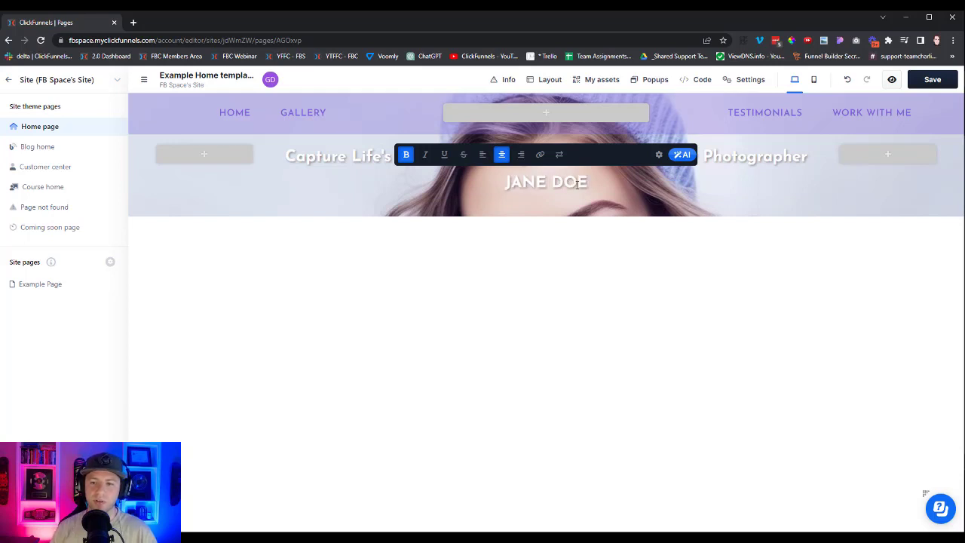
Step: Change the name headline's font to the handwriting font Great Vibes
left_click(658, 156)
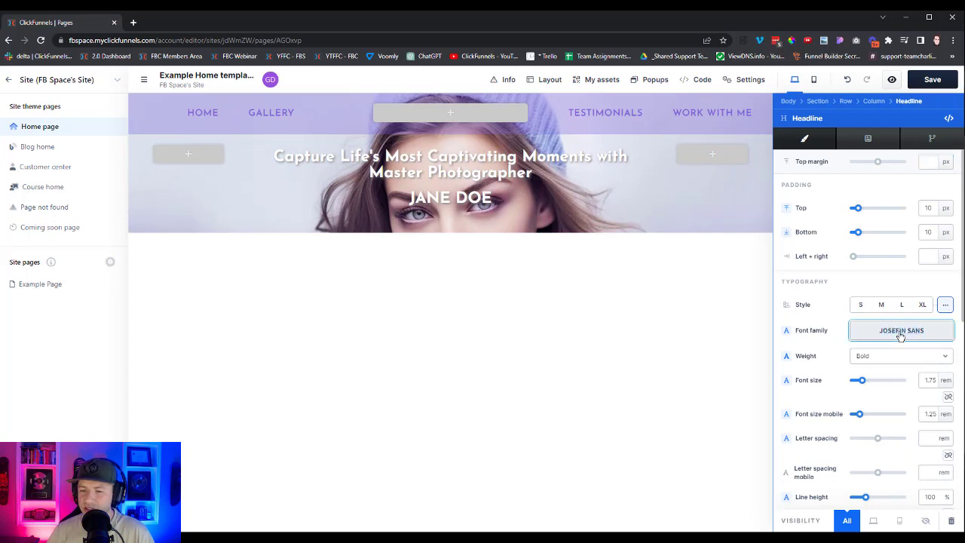
left_click(904, 332)
left_click(924, 155)
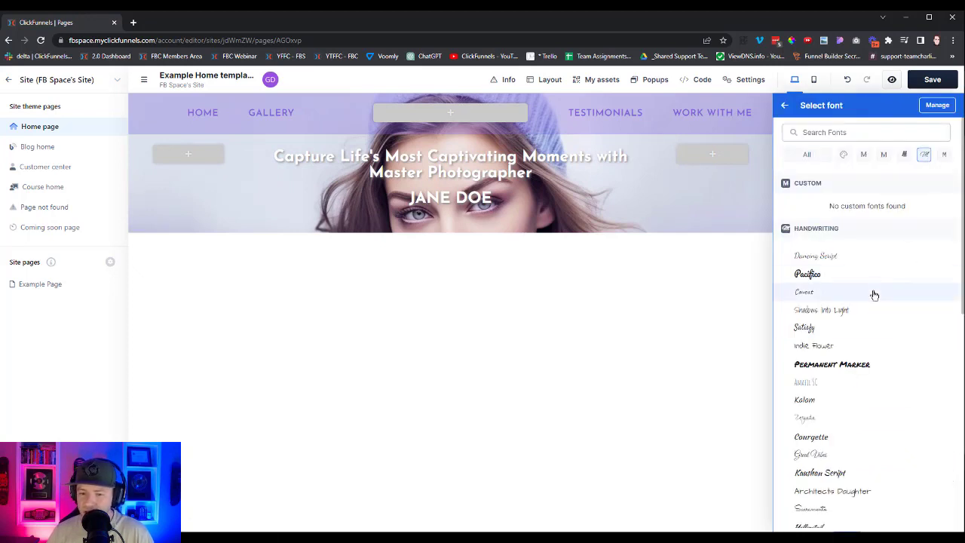
left_click(820, 457)
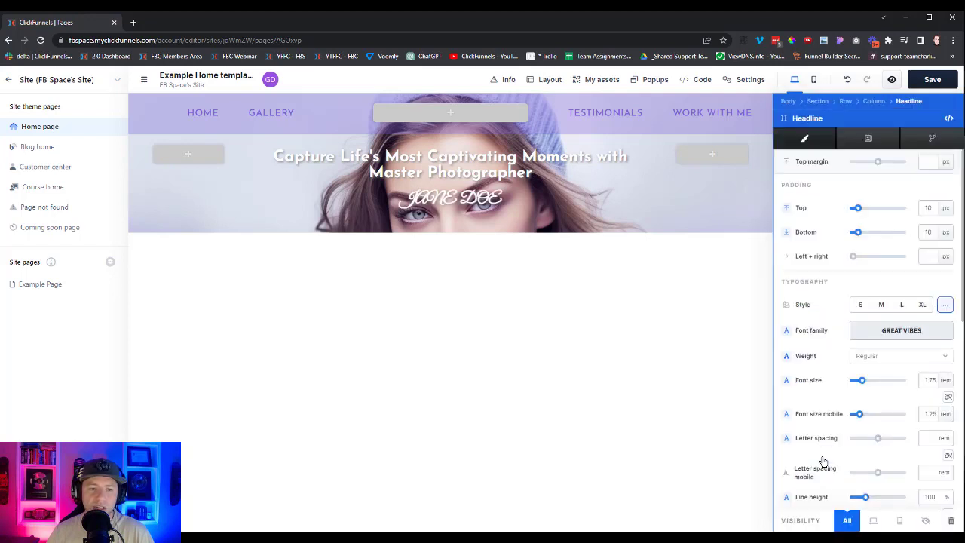
Step: Rewrite the photographer's name in the second headline with only the initial letters capitalized
left_click(520, 207)
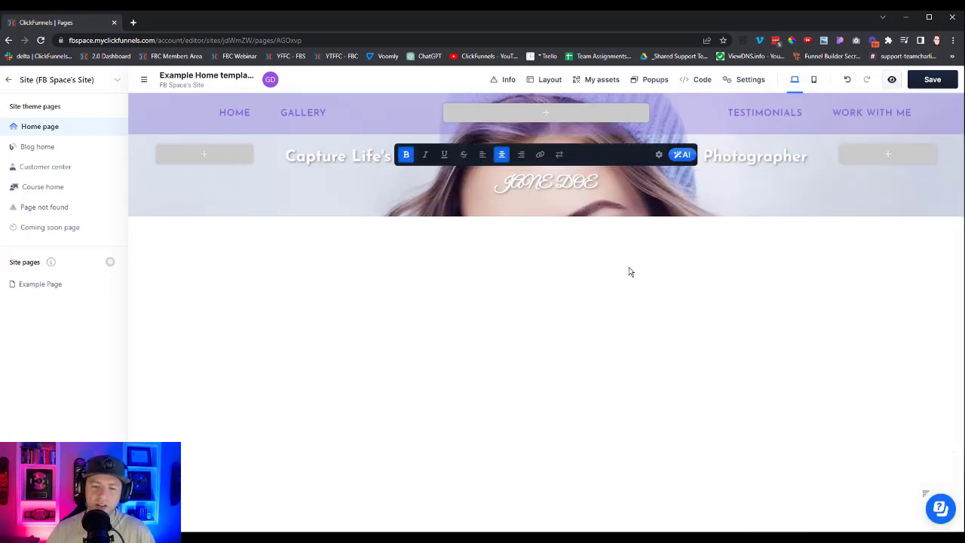
key("BackSpace")
key("BackSpace")
key("BackSpace")
key("BackSpace")
key("BackSpace")
key("BackSpace")
key("BackSpace")
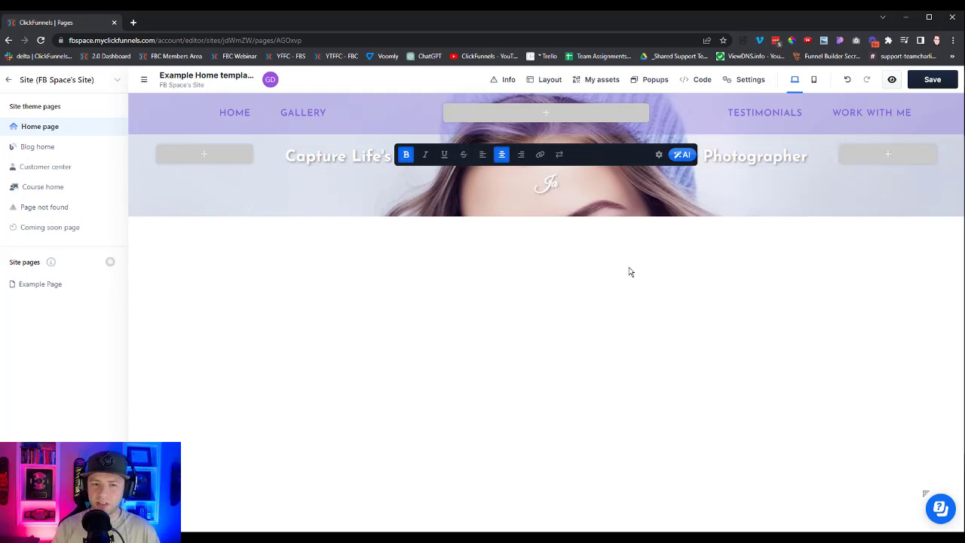
type("ane Doe")
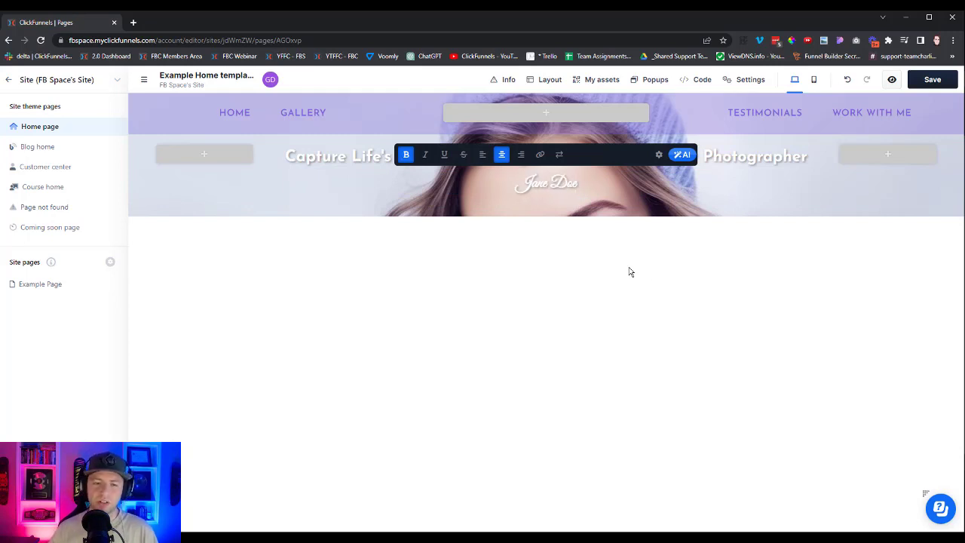
Step: Set the name headline's font size to 3.47 rem and its top margin to -10 px
left_click(658, 153)
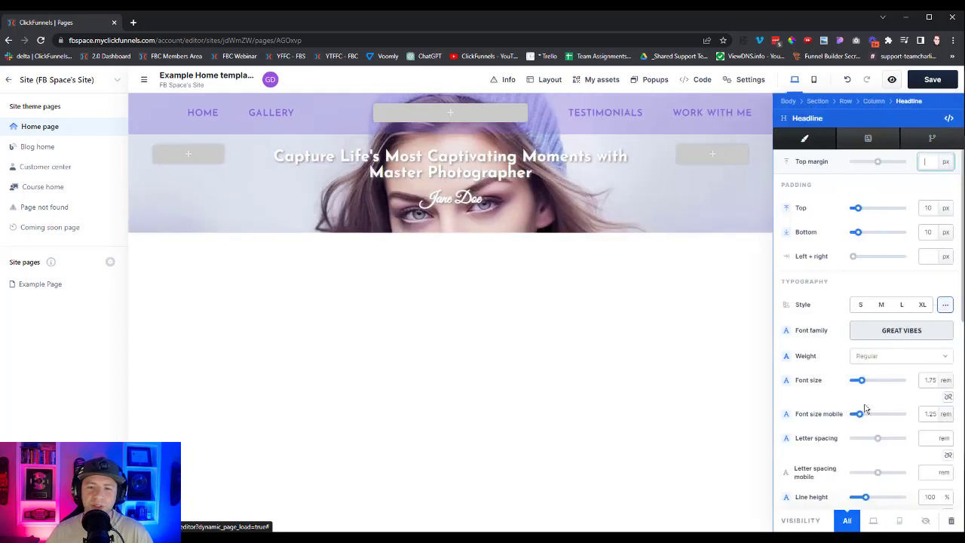
left_click_drag(869, 384, 870, 379)
left_click_drag(877, 161, 875, 162)
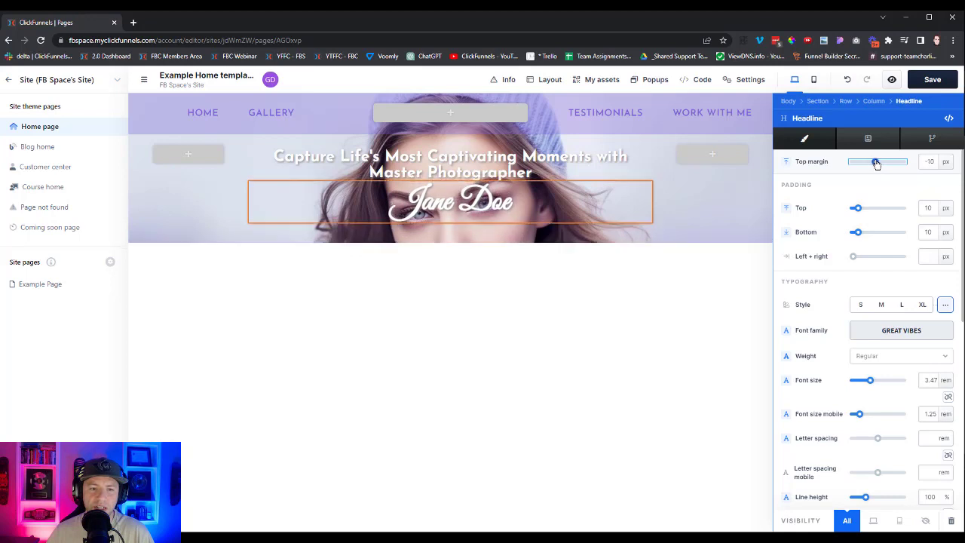
key("Escape")
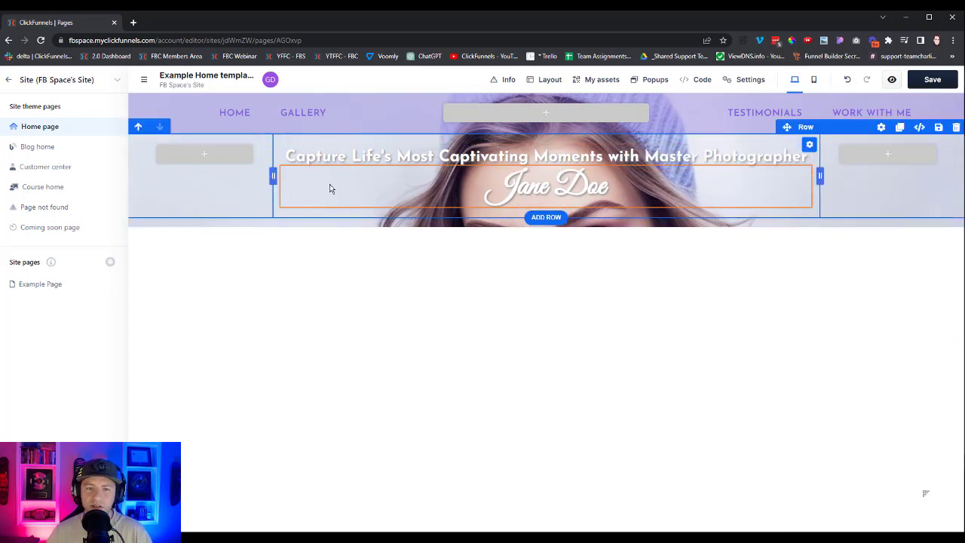
Step: Narrow the lower row's middle column equally from both sides and set the upper headline's font size to 2.04 rem
left_click_drag(273, 176, 334, 183)
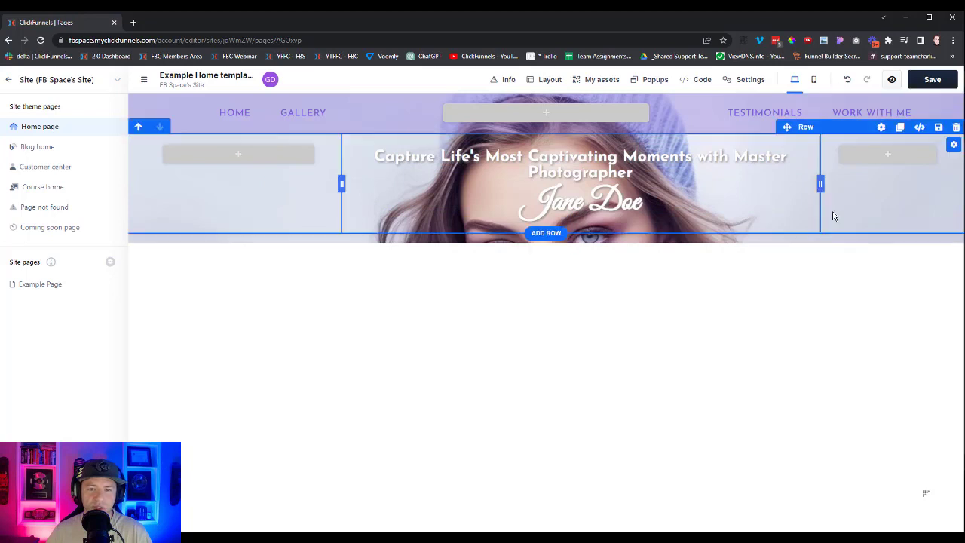
left_click_drag(820, 184, 757, 191)
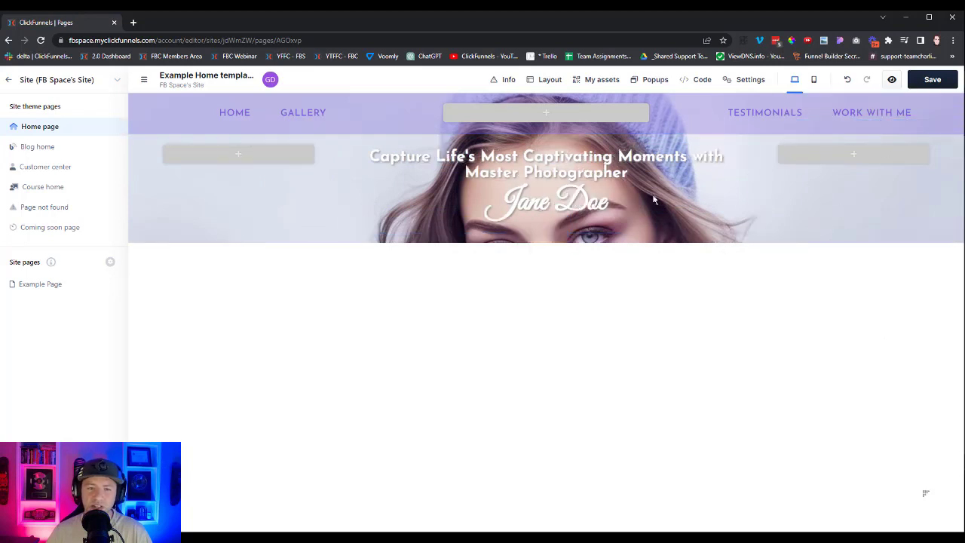
left_click(654, 137)
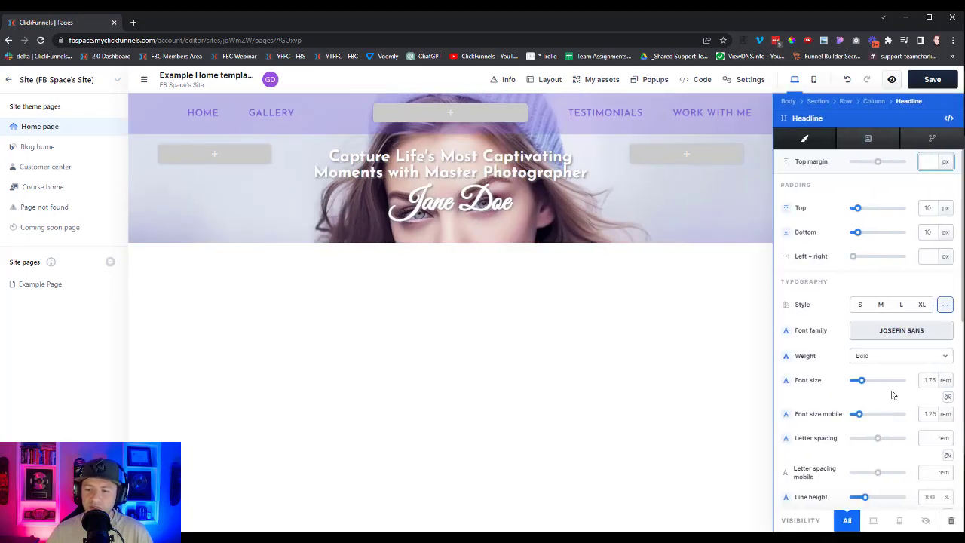
left_click_drag(861, 381, 848, 383)
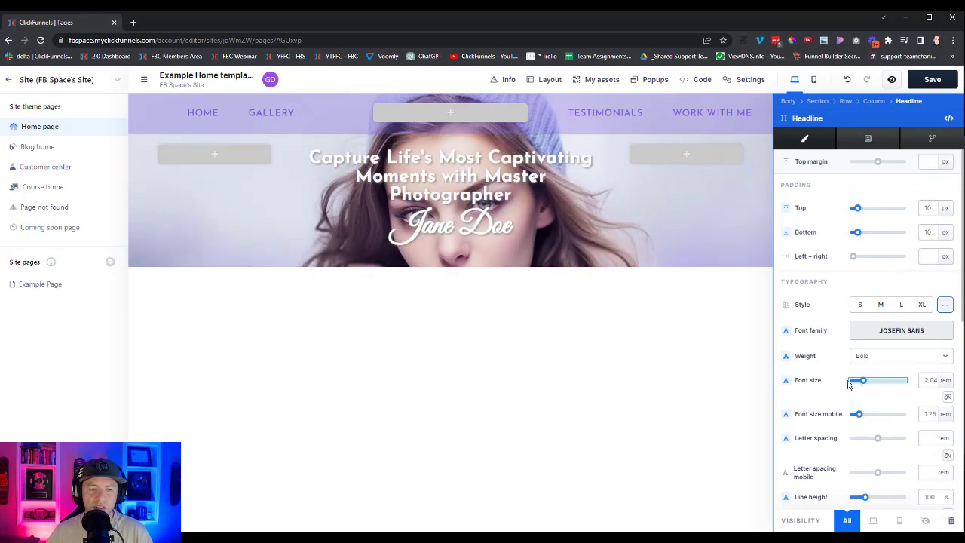
Step: Enlarge the upper headline's font size to 2.35 rem and increase its line height slightly
left_click(334, 239)
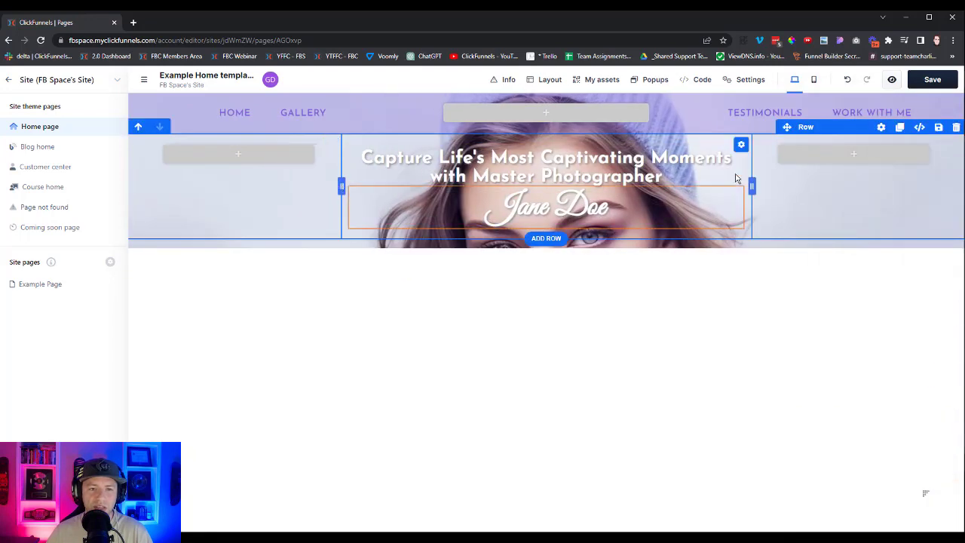
left_click(659, 137)
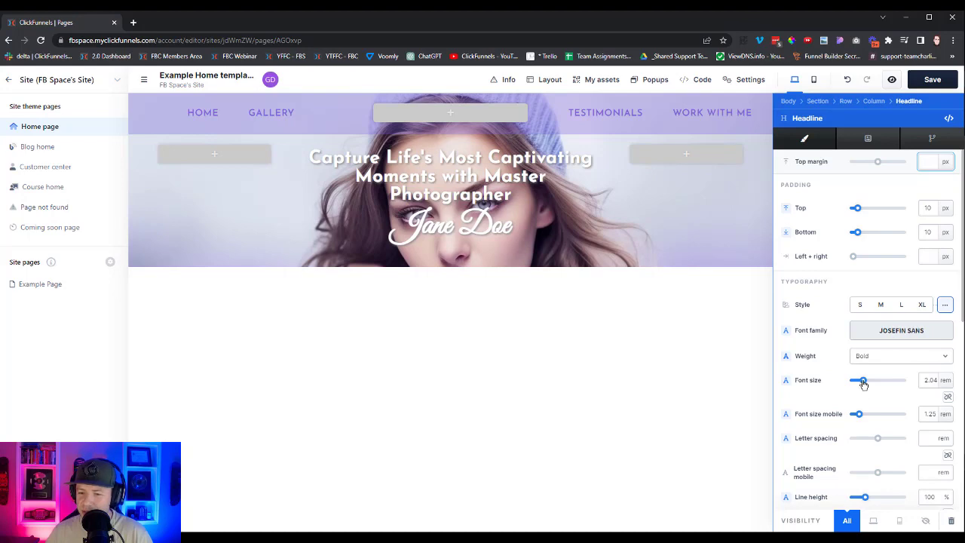
left_click_drag(864, 383, 873, 382)
key("Escape")
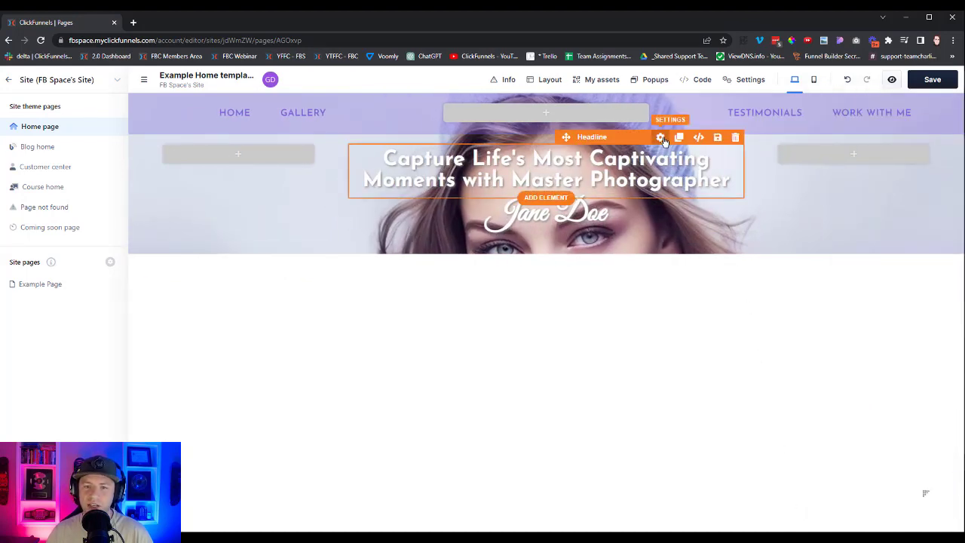
left_click(661, 138)
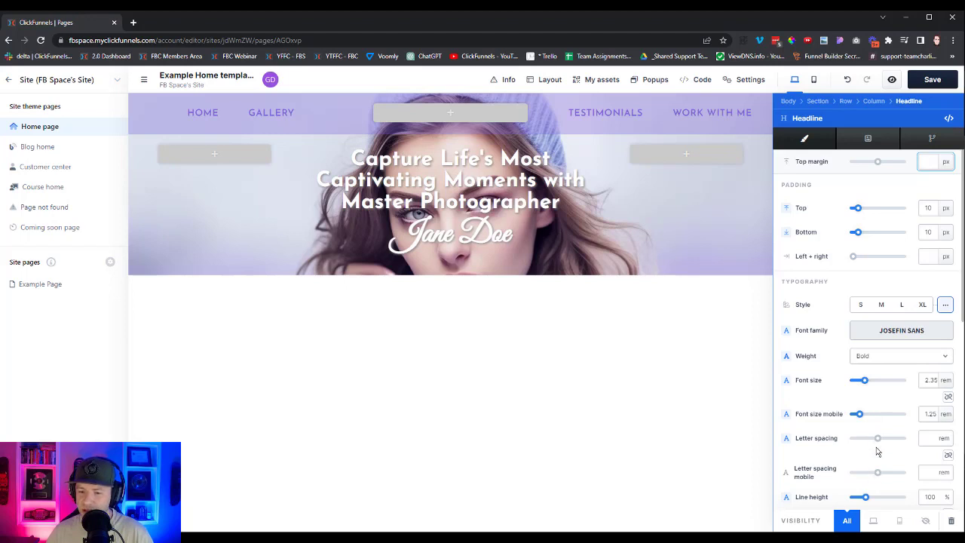
left_click_drag(863, 499, 868, 501)
left_click(523, 345)
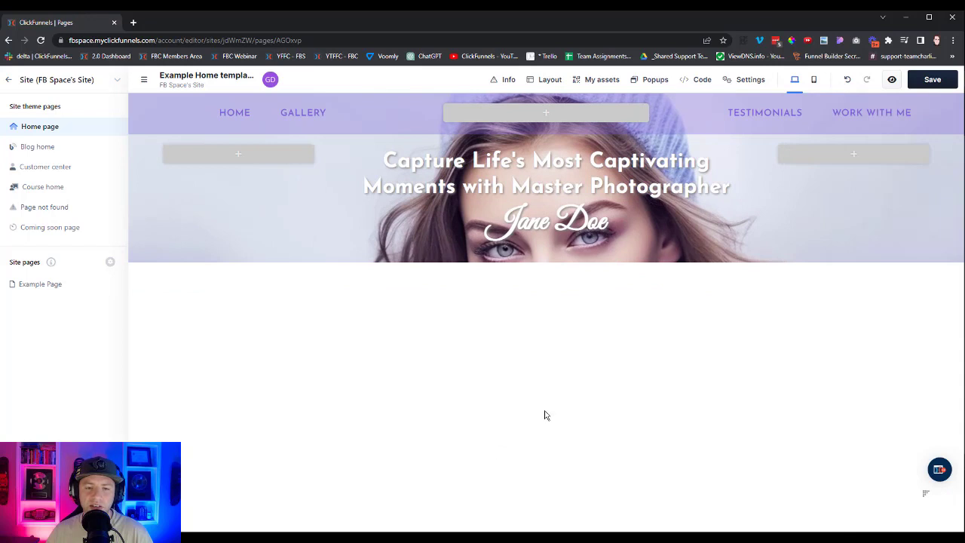
Step: Add a button element below the photographer's name headline and set its text to WORK WITH ME
left_click(546, 242)
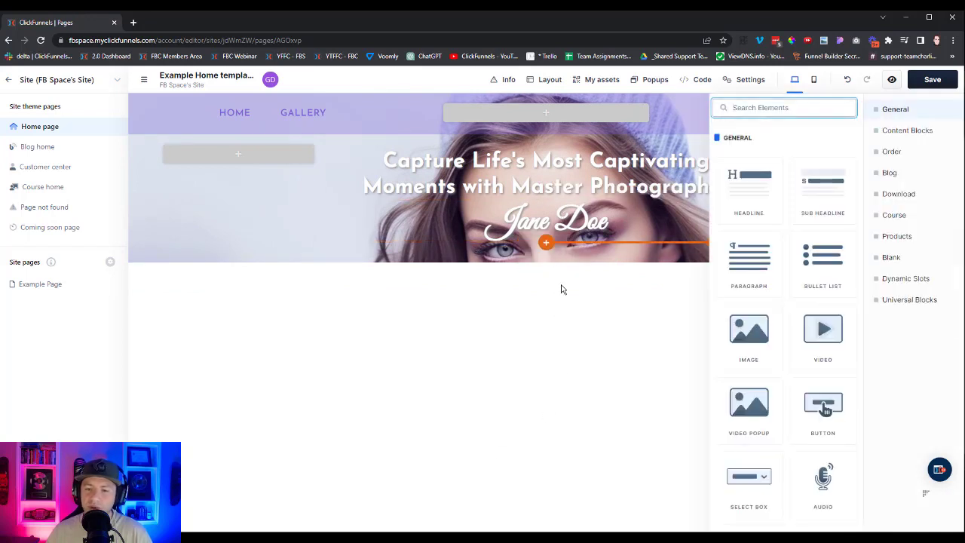
scroll(784, 377, "down", 2)
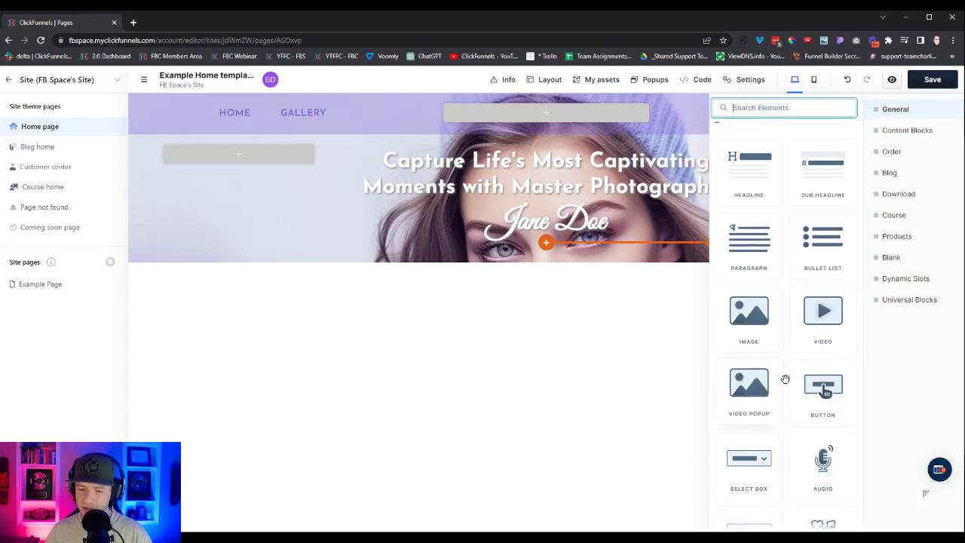
left_click(828, 319)
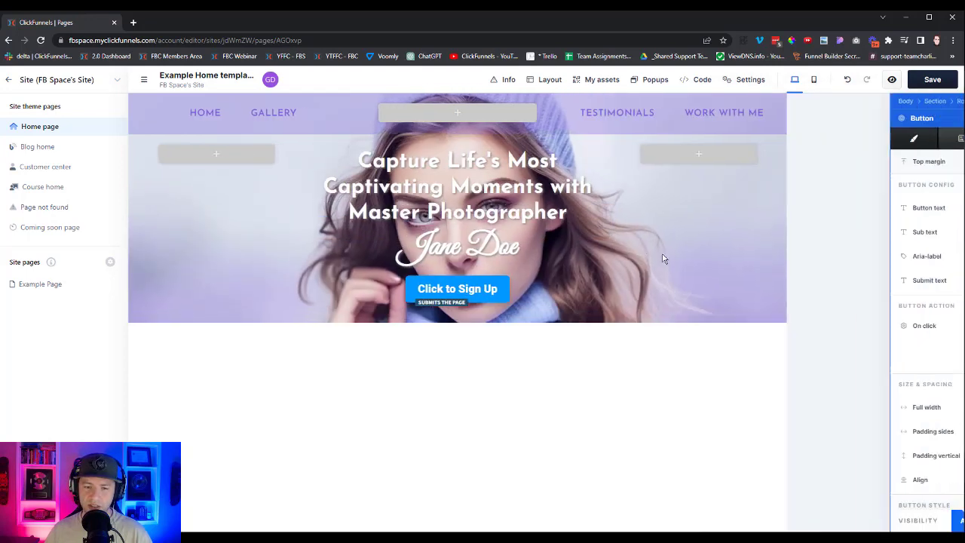
triple_click(877, 208)
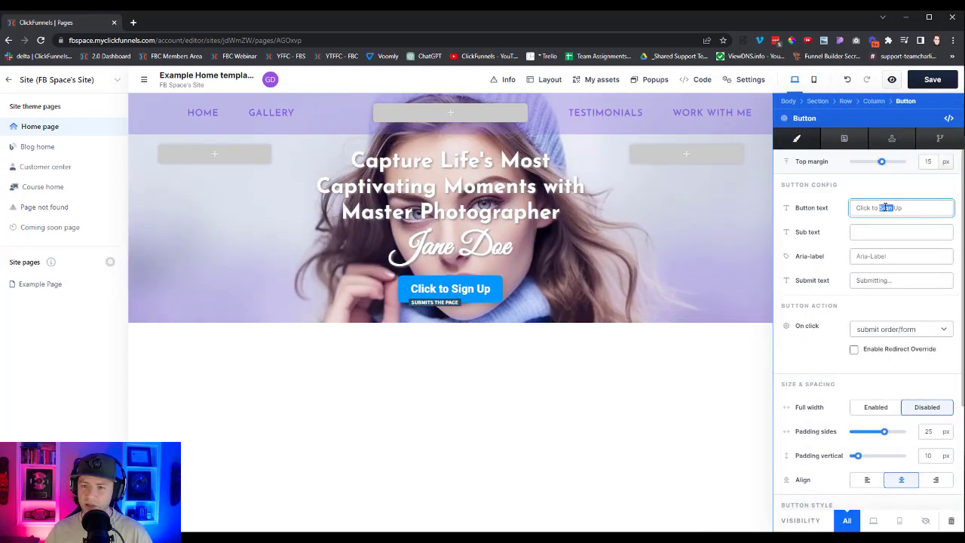
type("WORK WITH")
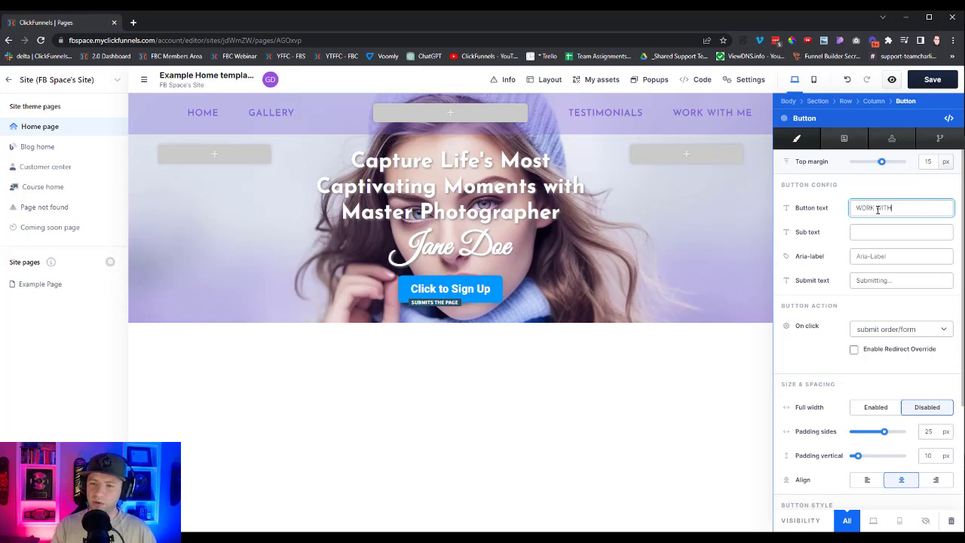
type(" MED")
key("BackSpace")
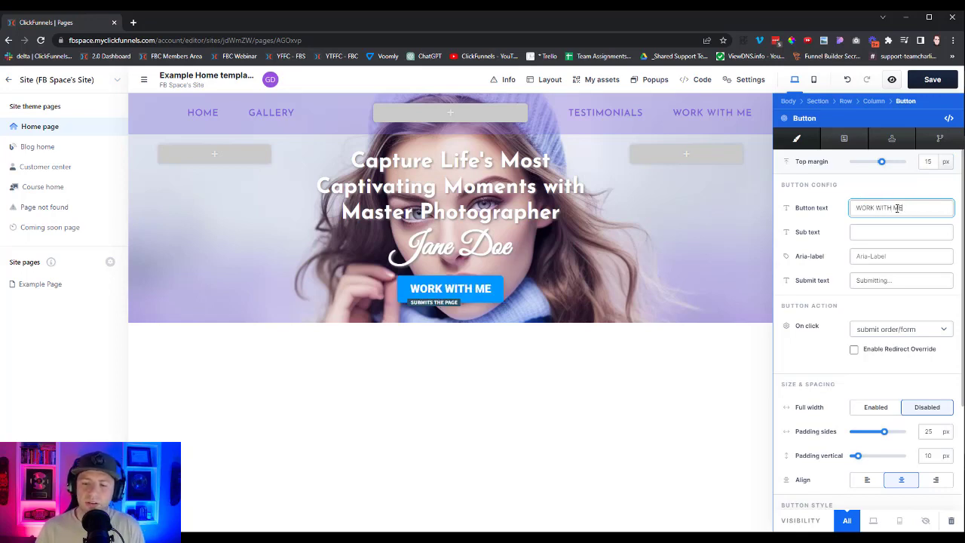
Step: Set the button's click action to go to a custom URL that opens in a new window
left_click(882, 329)
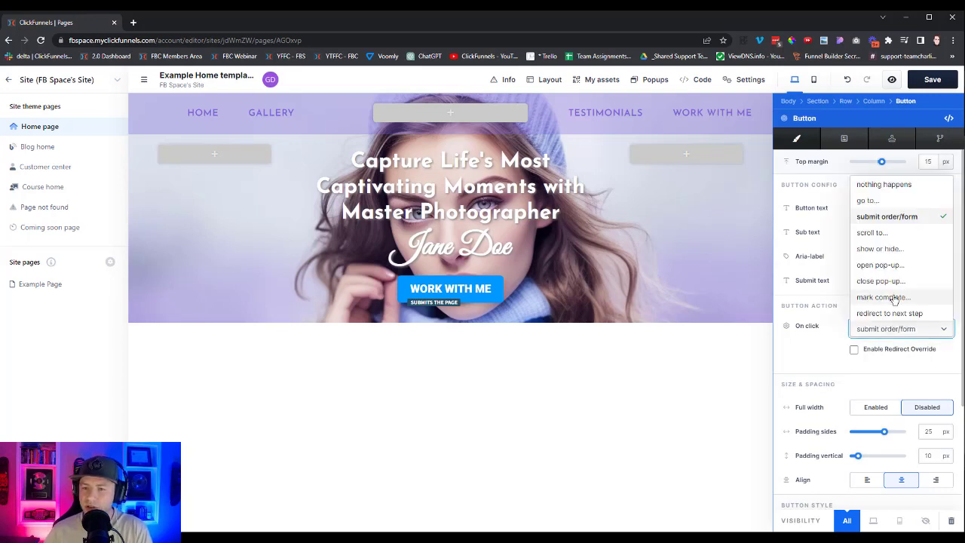
left_click(890, 264)
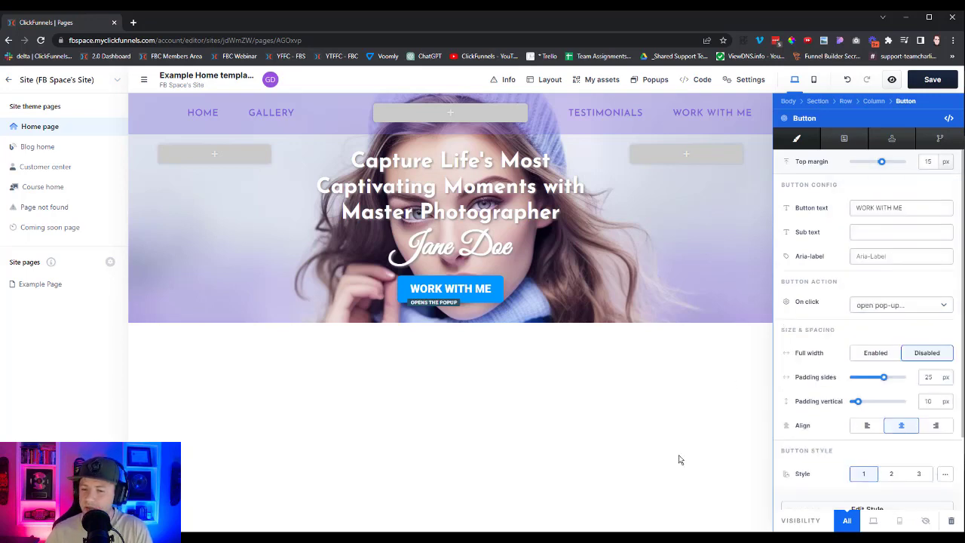
left_click(931, 307)
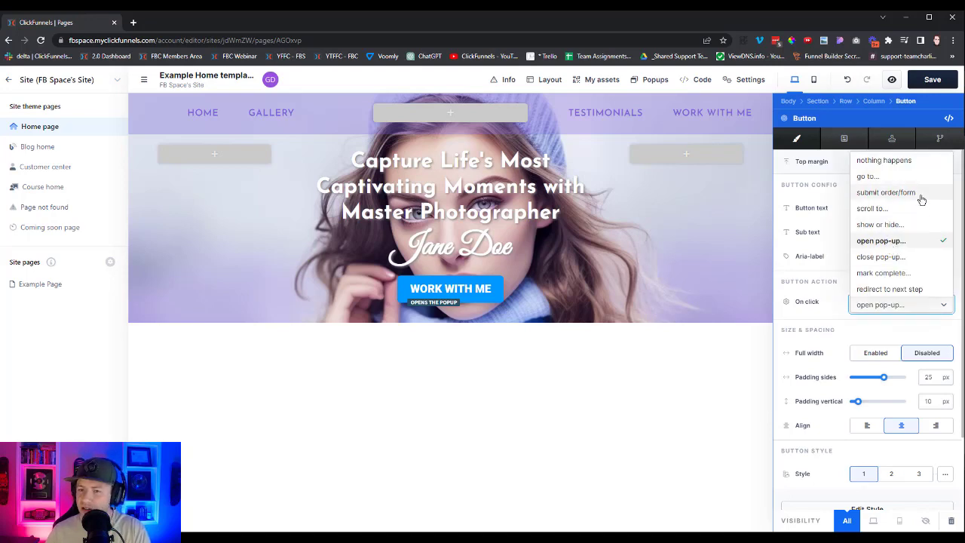
left_click(896, 178)
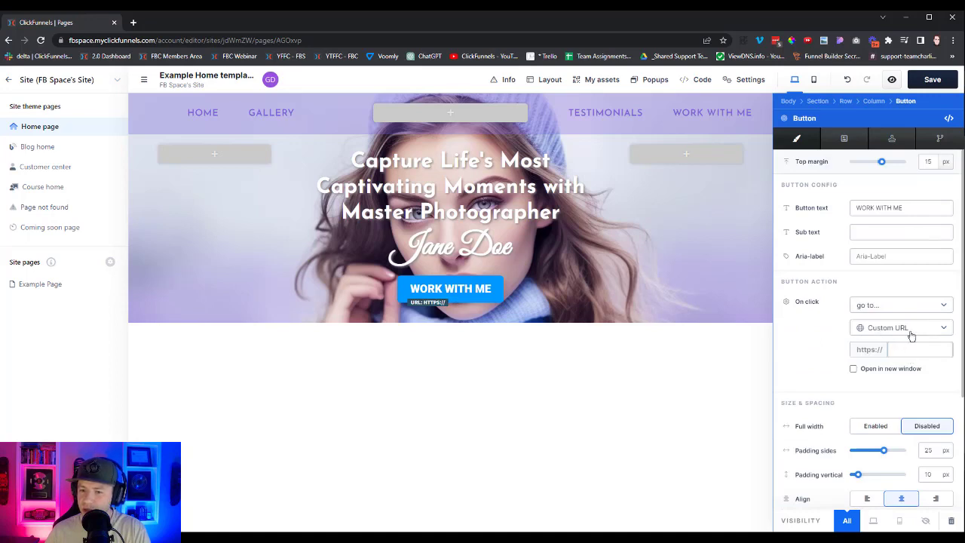
left_click(852, 368)
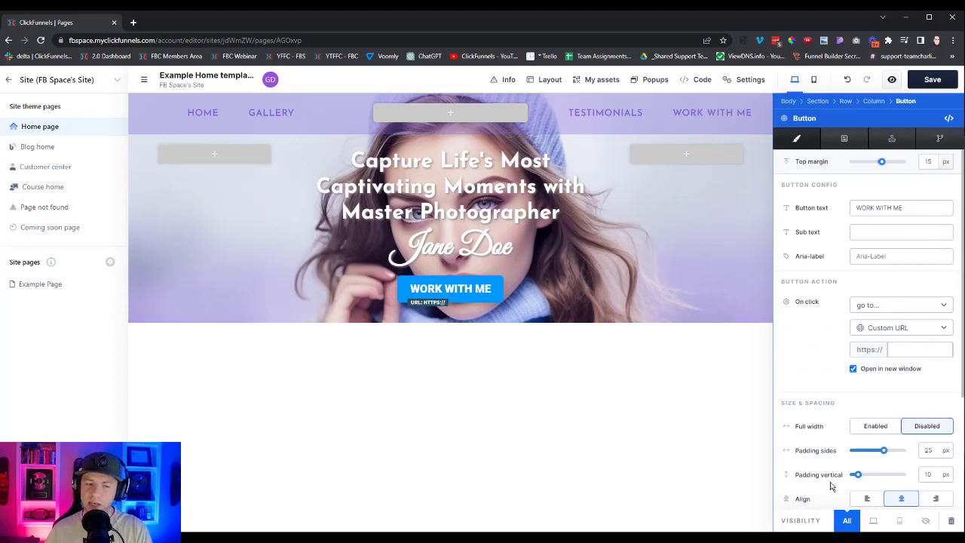
Step: Switch the button to custom styling and change its default background to the recently used purple
scroll(867, 356, "down", 2)
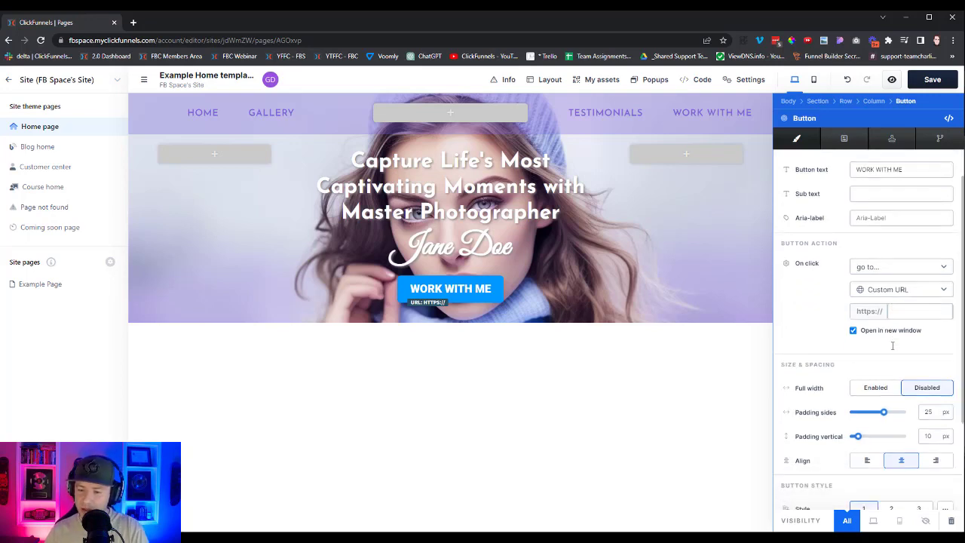
left_click(946, 385)
scroll(907, 321, "down", 4)
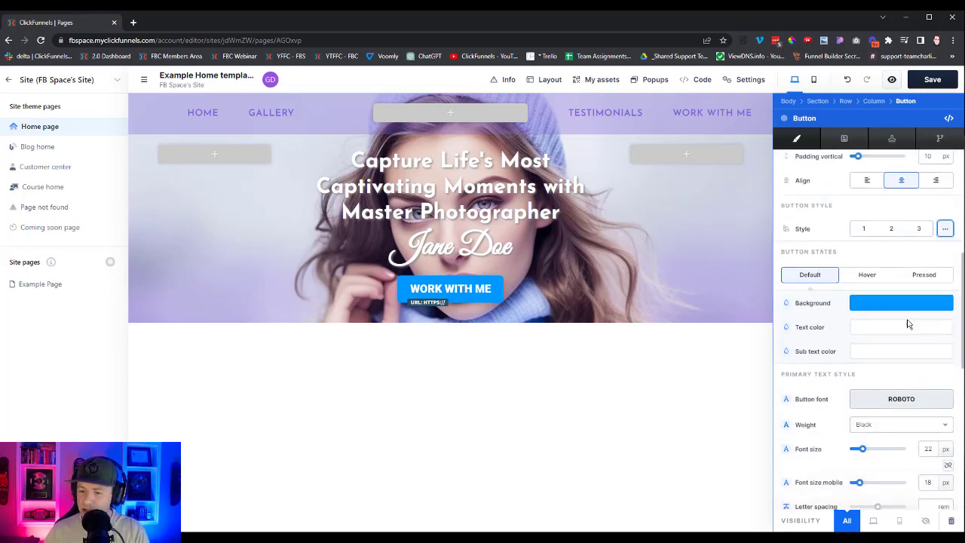
left_click(884, 159)
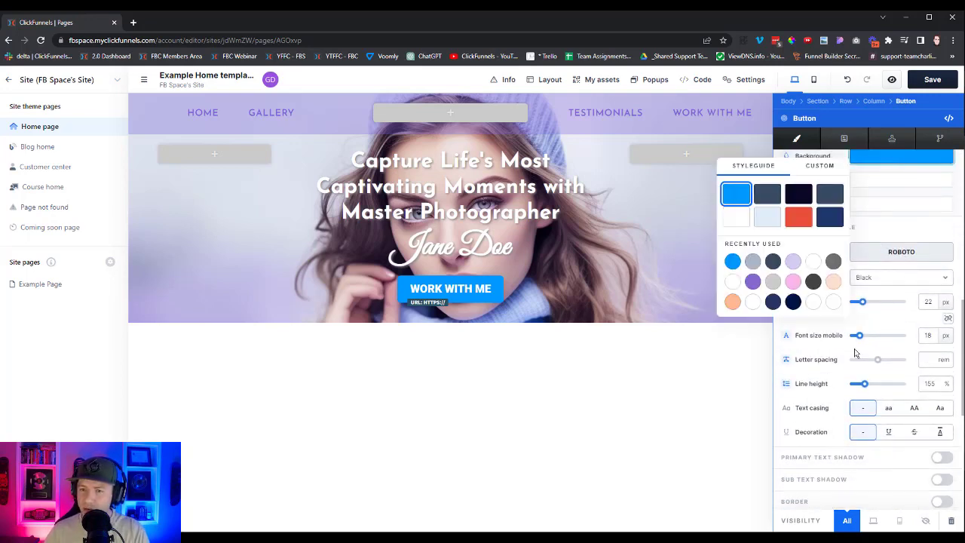
left_click(753, 282)
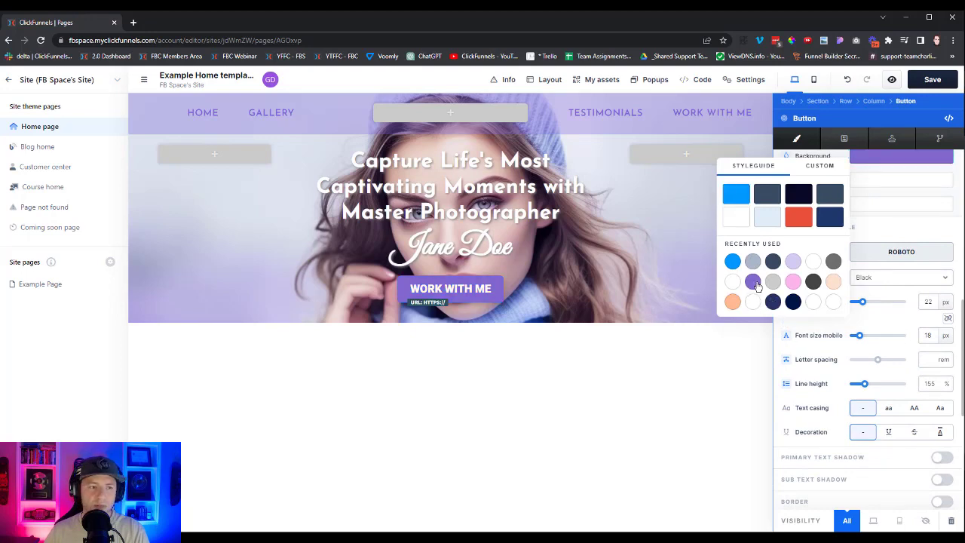
Step: Change the button's font to Josefin Sans
left_click(904, 254)
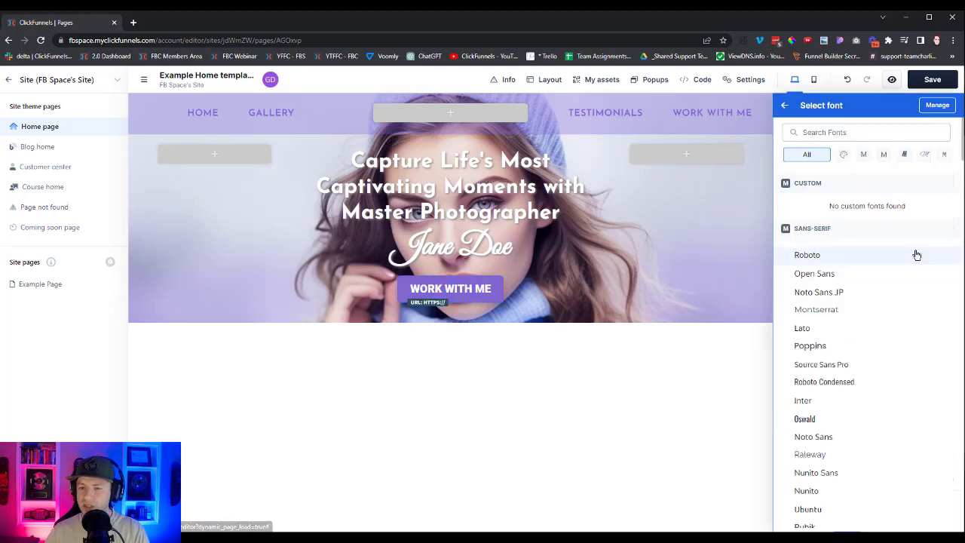
left_click(836, 131)
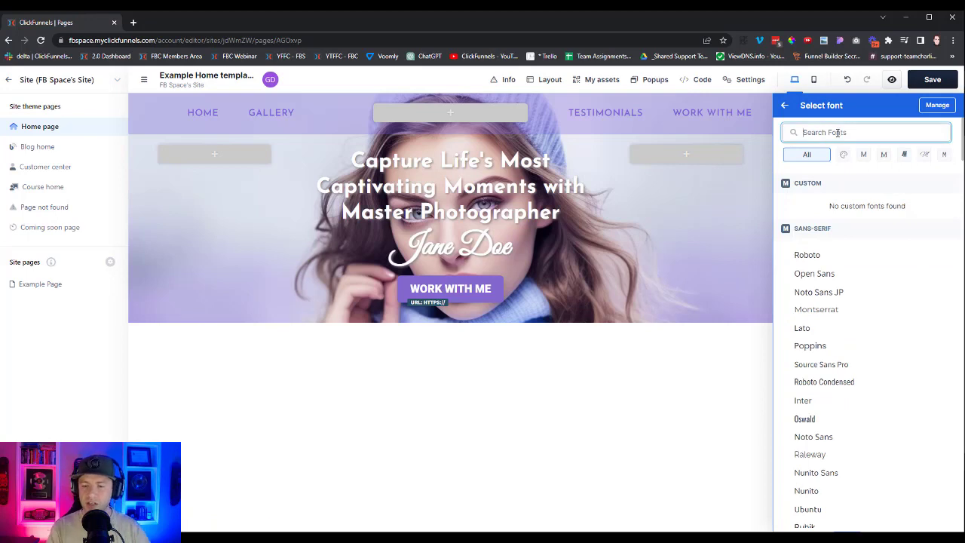
type("Jose")
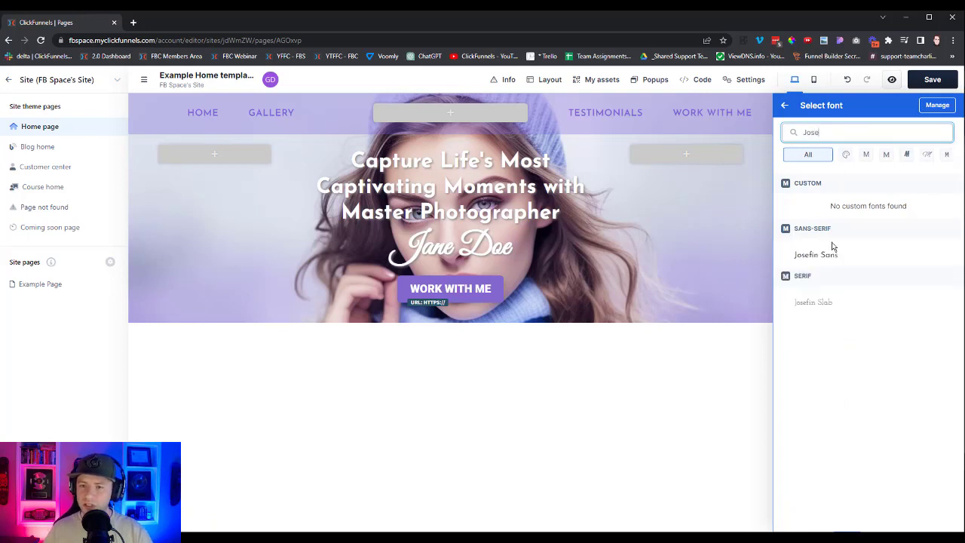
left_click(829, 257)
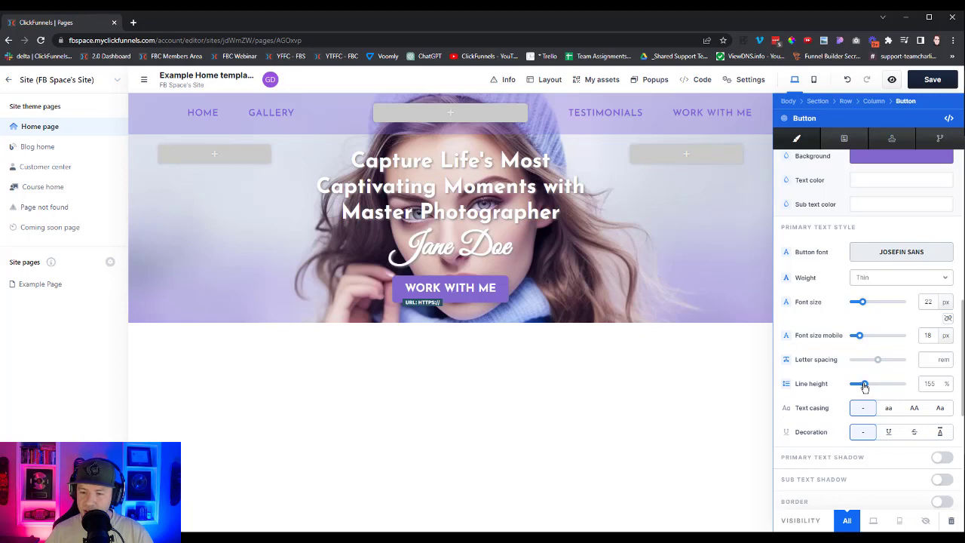
Step: Reduce the button's vertical padding to 5 px and increase its font size slightly
scroll(868, 377, "up", 5)
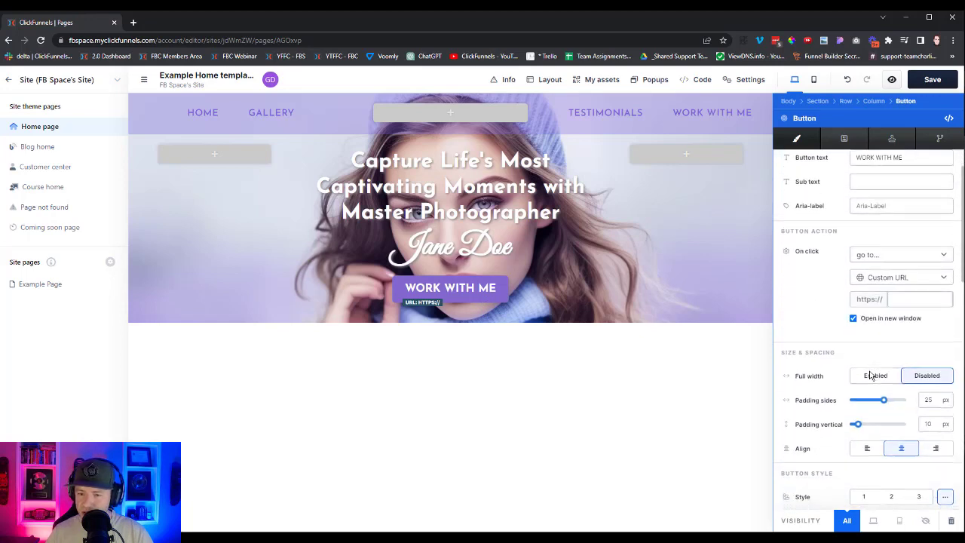
left_click(858, 426)
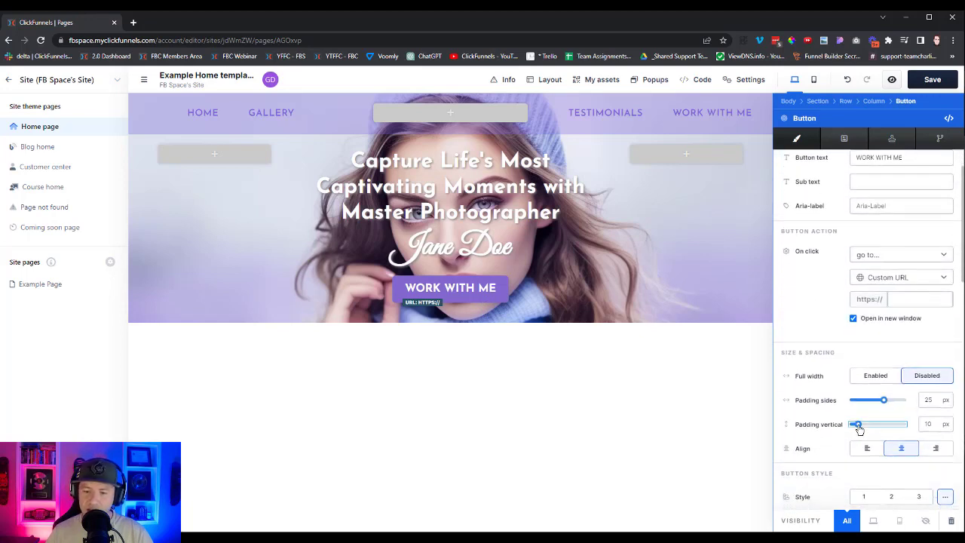
left_click_drag(858, 426, 855, 425)
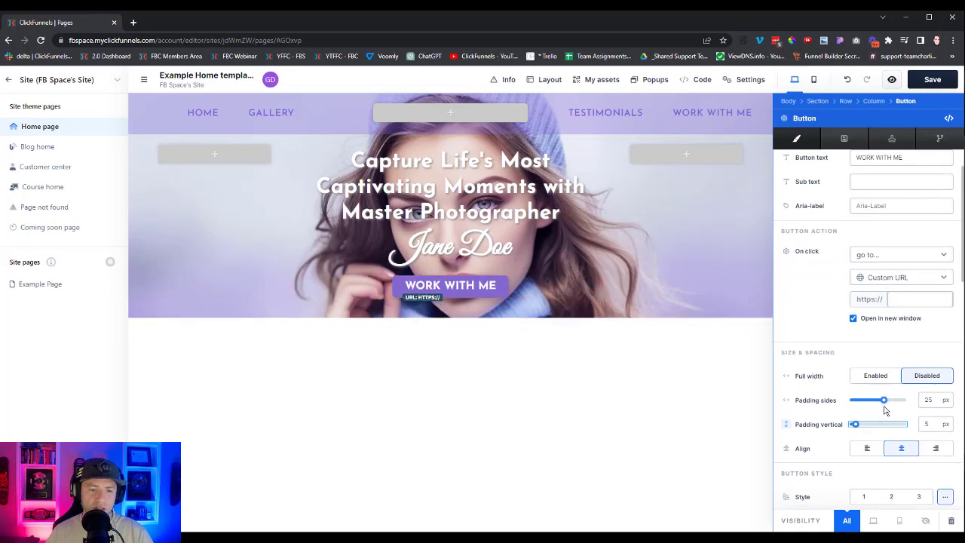
scroll(880, 414, "down", 4)
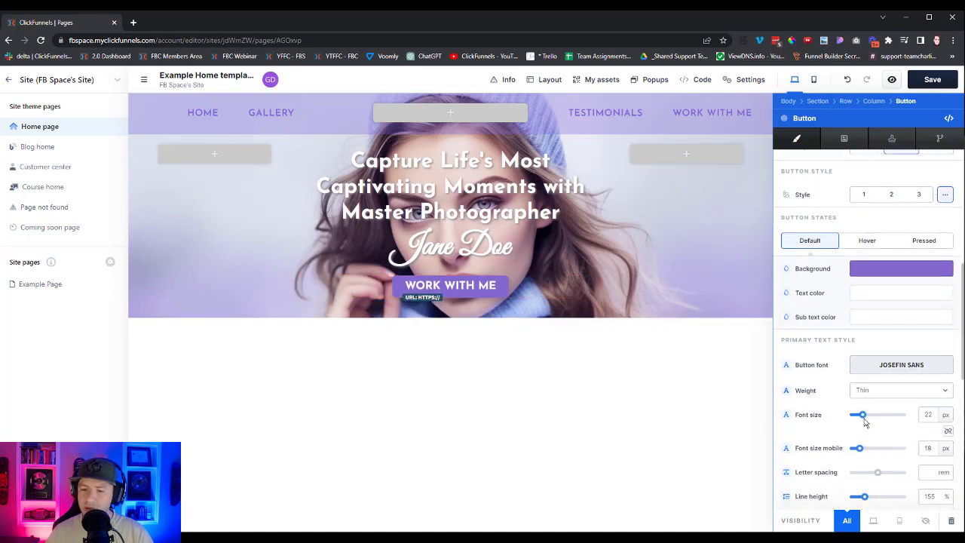
left_click_drag(861, 415, 866, 414)
scroll(886, 413, "down", 2)
scroll(887, 413, "down", 2)
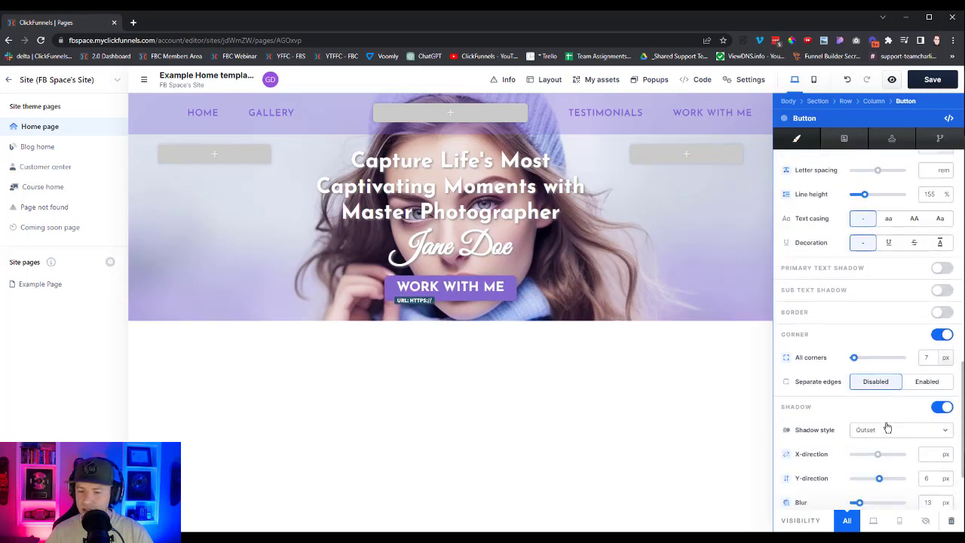
Step: Turn off corner rounding on the WORK WITH ME button and set its shadow color's alpha to 34%
left_click(942, 334)
scroll(858, 394, "down", 1)
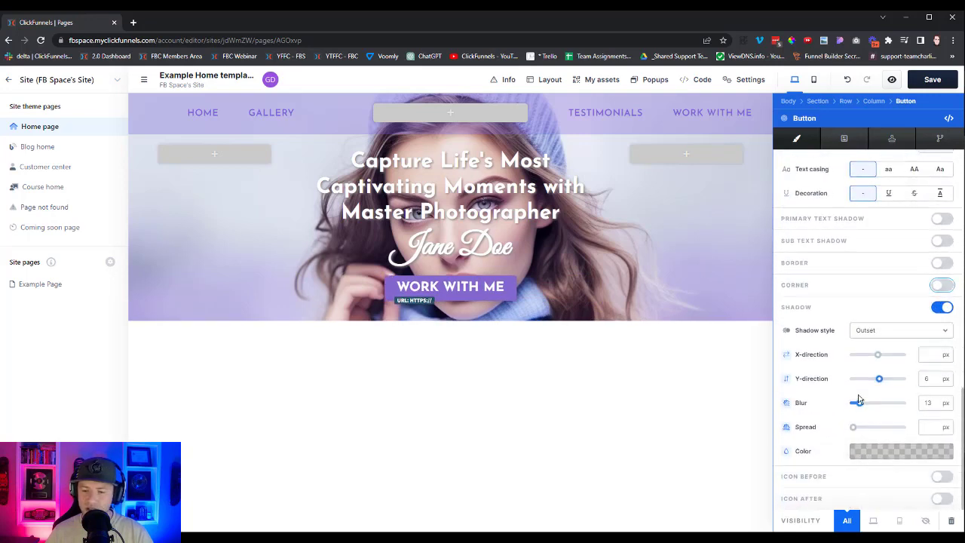
left_click(872, 452)
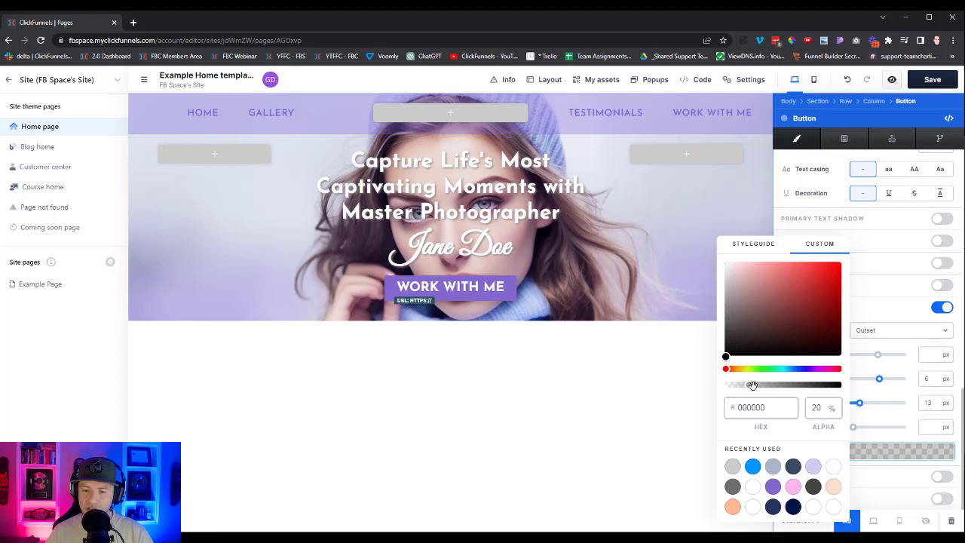
left_click_drag(758, 386, 765, 389)
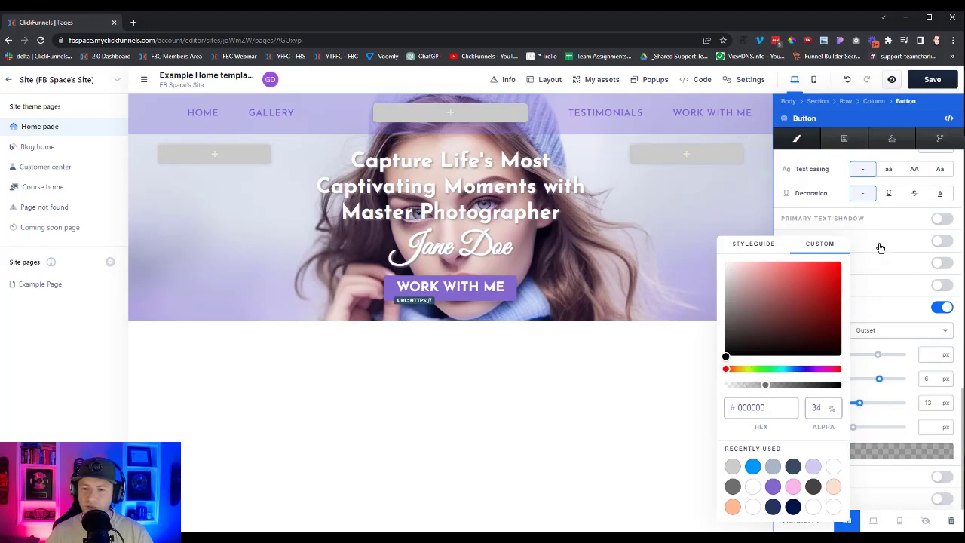
left_click(901, 482)
Step: Set the WORK WITH ME button's font size to 28 px and its top margin to 25 px
scroll(882, 428, "up", 4)
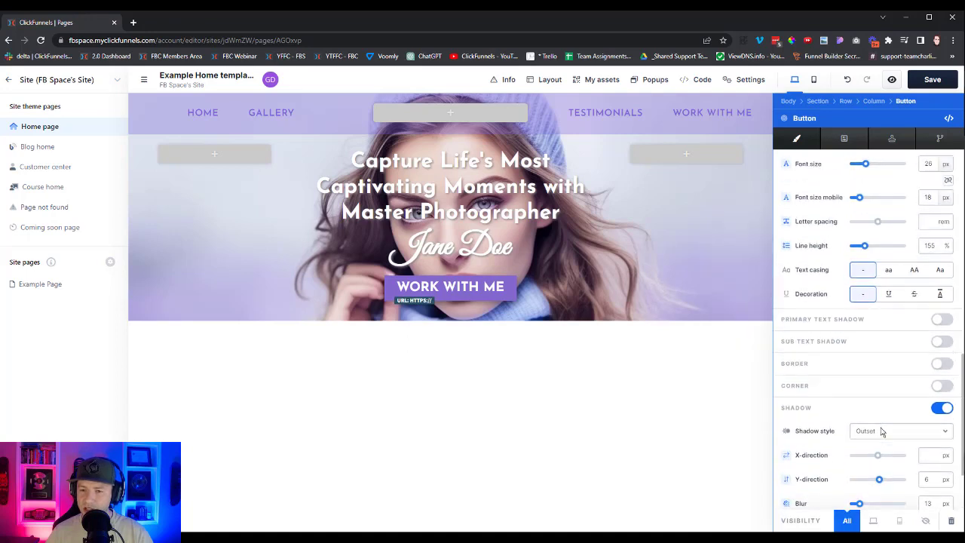
left_click_drag(862, 265, 869, 274)
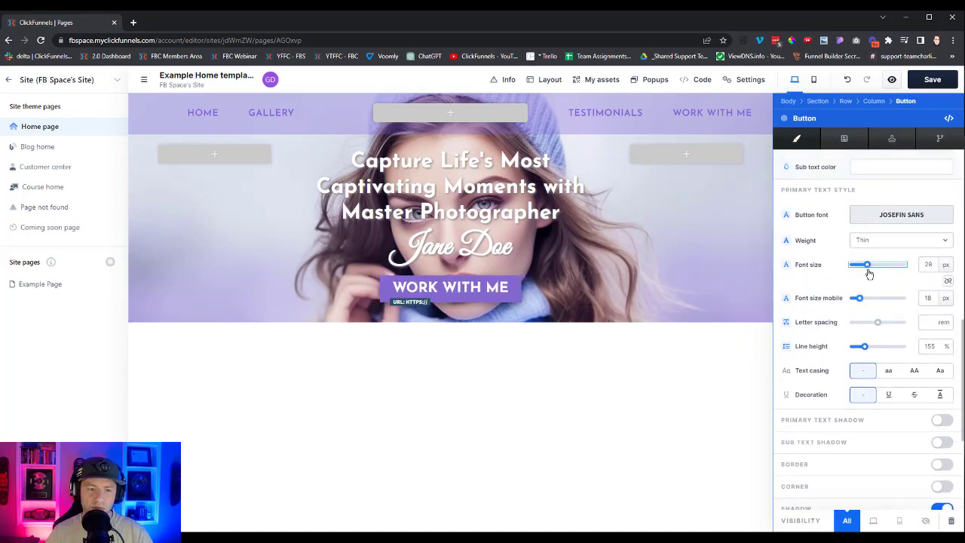
left_click(689, 315)
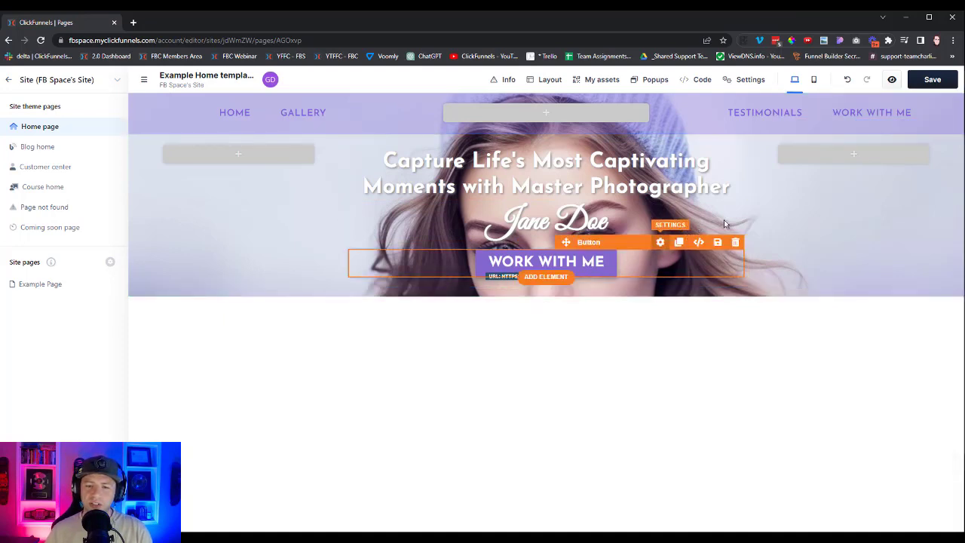
left_click(659, 242)
left_click_drag(863, 163, 887, 168)
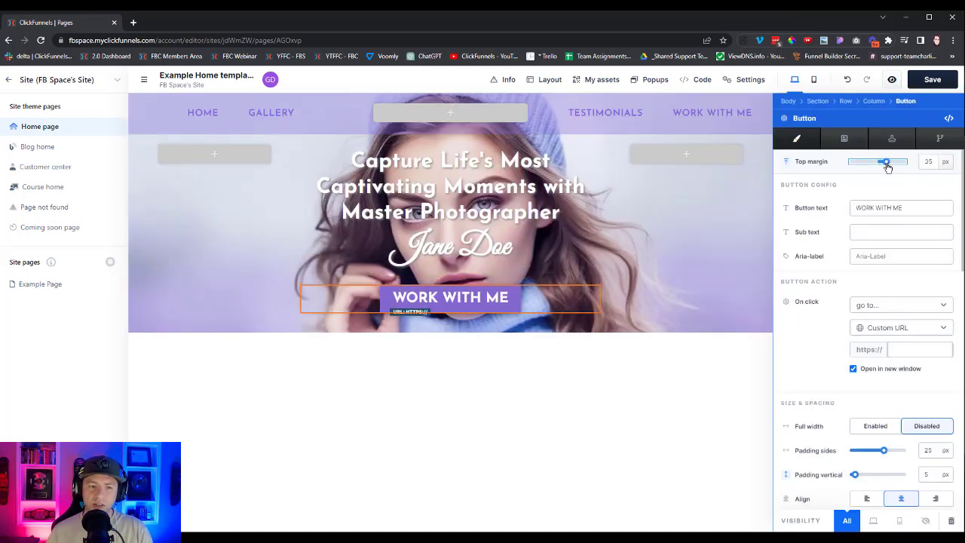
key("Escape")
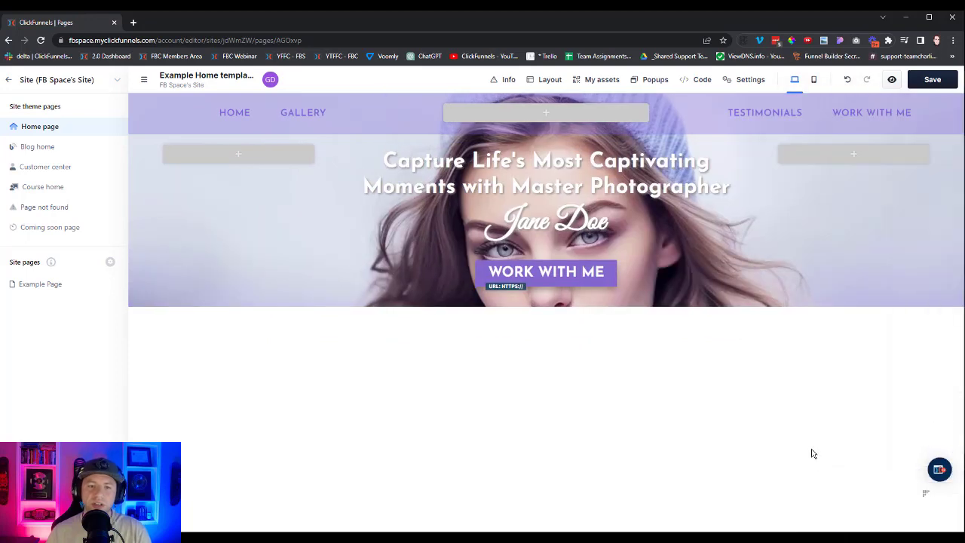
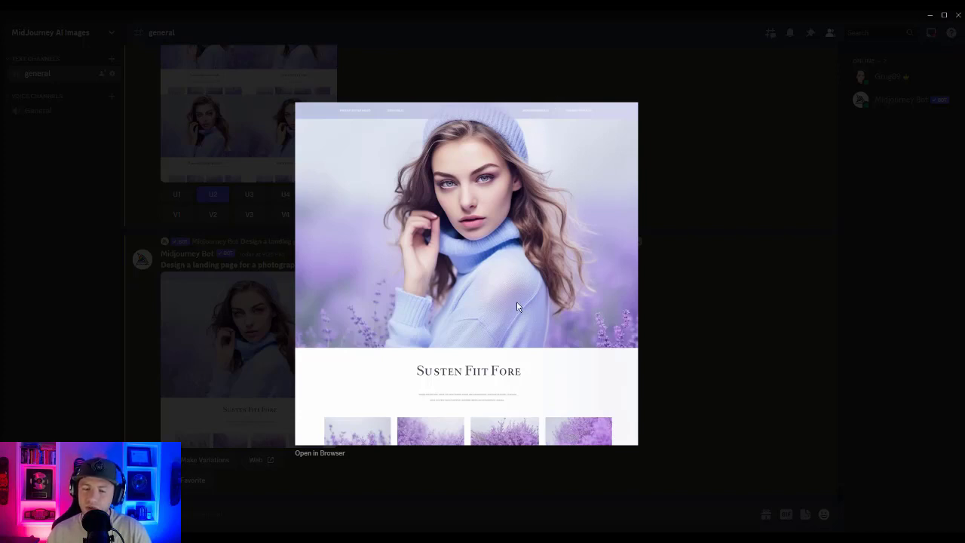
Step: Return to the ClickFunnels editor and add a Flex Container to the empty right-hand column of the hero row
left_click(929, 15)
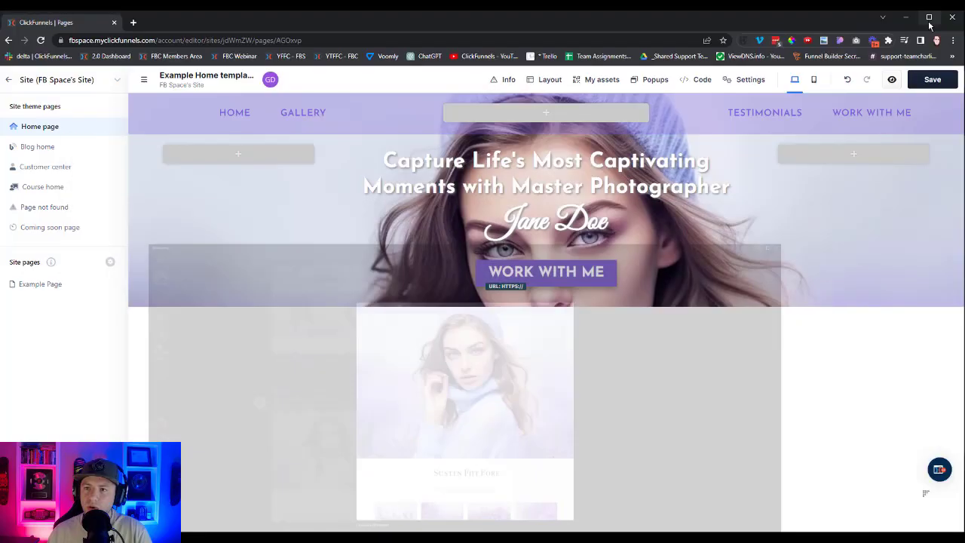
mouse_move(882, 271)
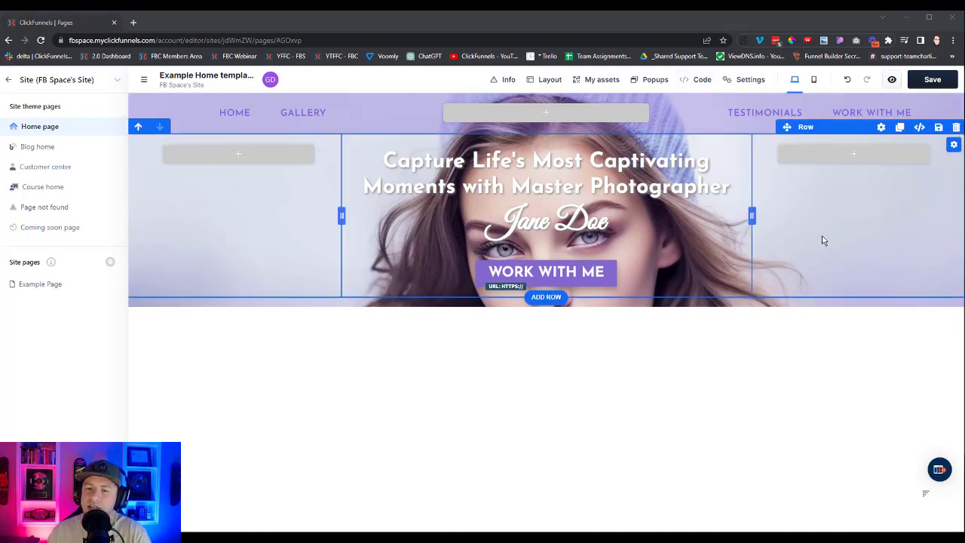
left_click(847, 162)
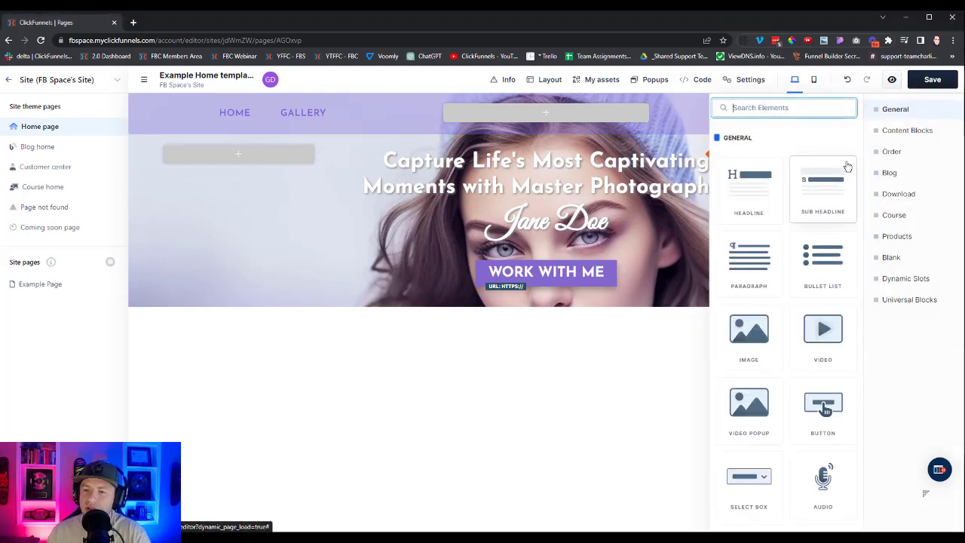
scroll(800, 322, "down", 2)
scroll(800, 322, "down", 10)
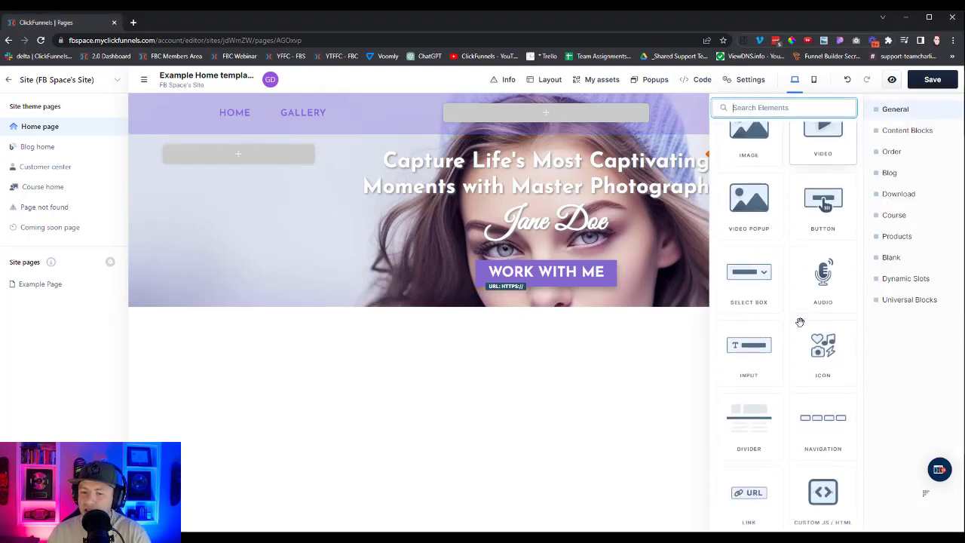
scroll(800, 322, "down", 5)
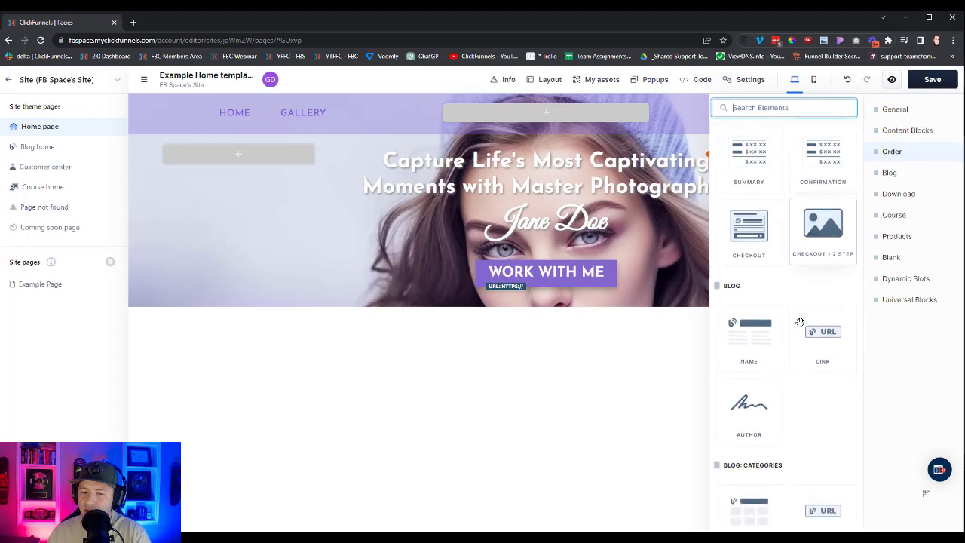
scroll(801, 327, "down", 5)
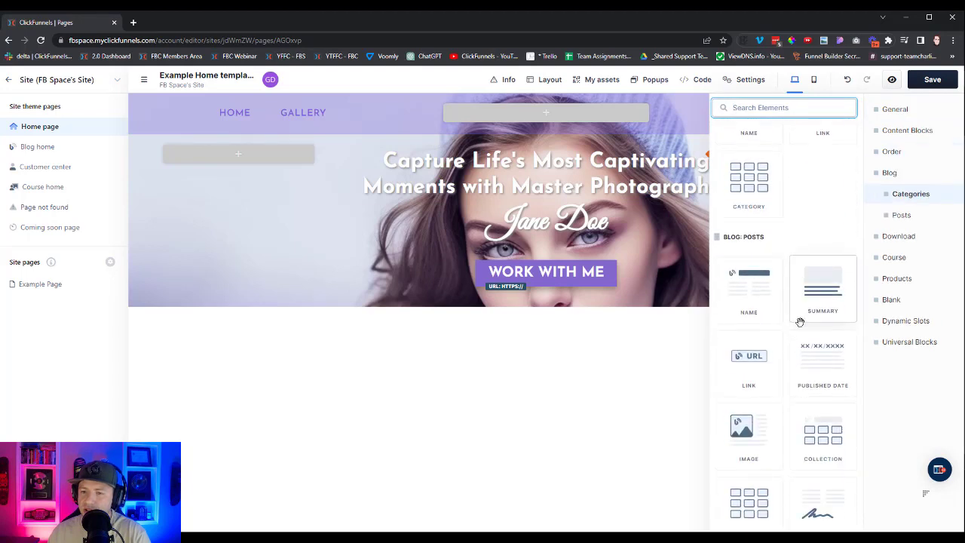
scroll(799, 322, "down", 5)
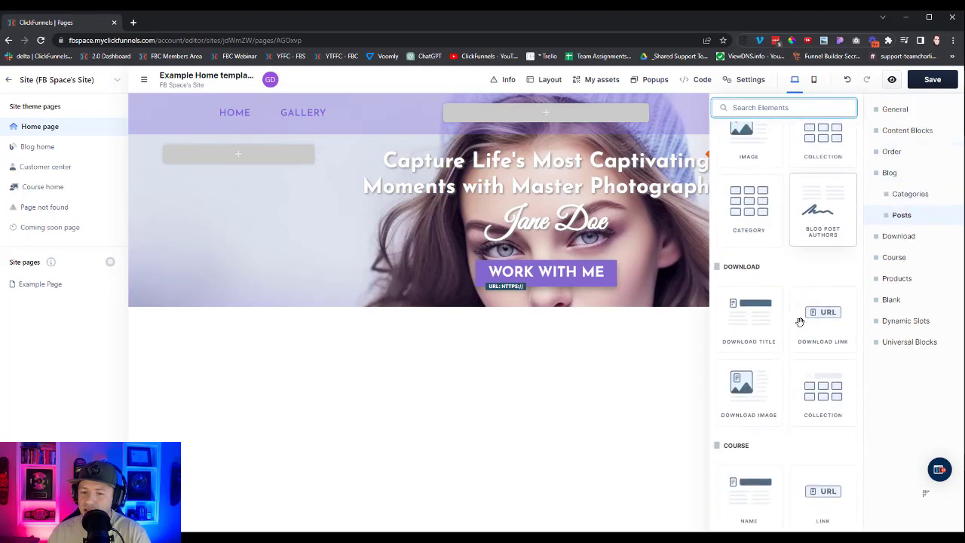
scroll(799, 321, "up", 20)
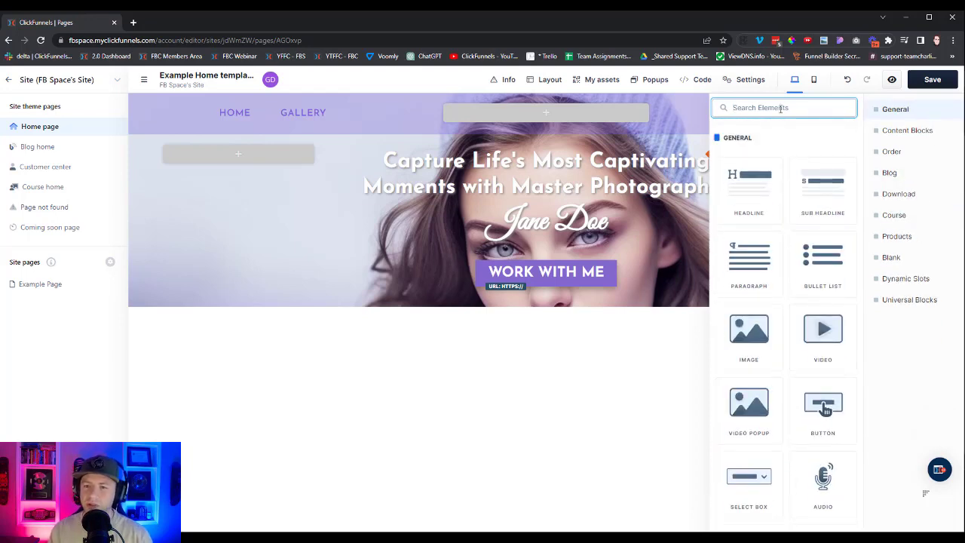
type("flex")
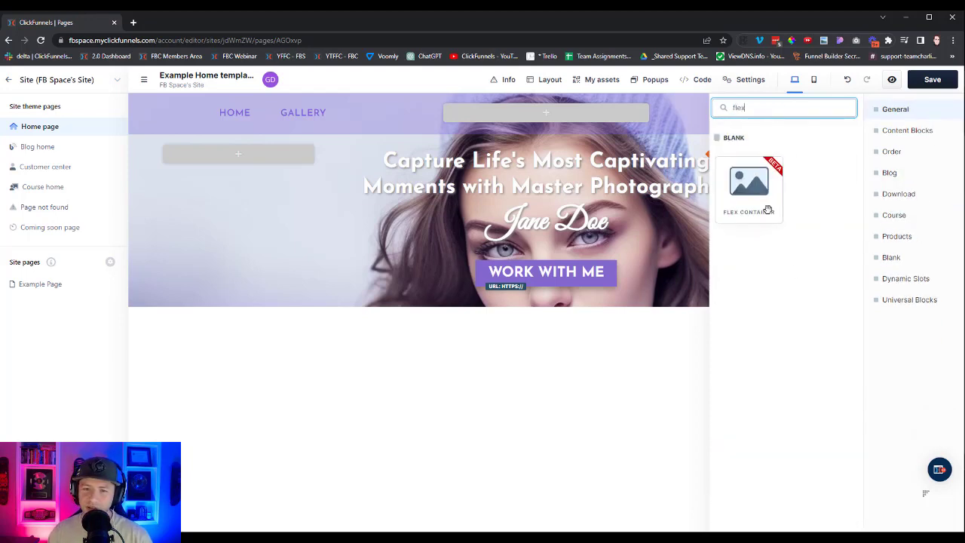
left_click(767, 209)
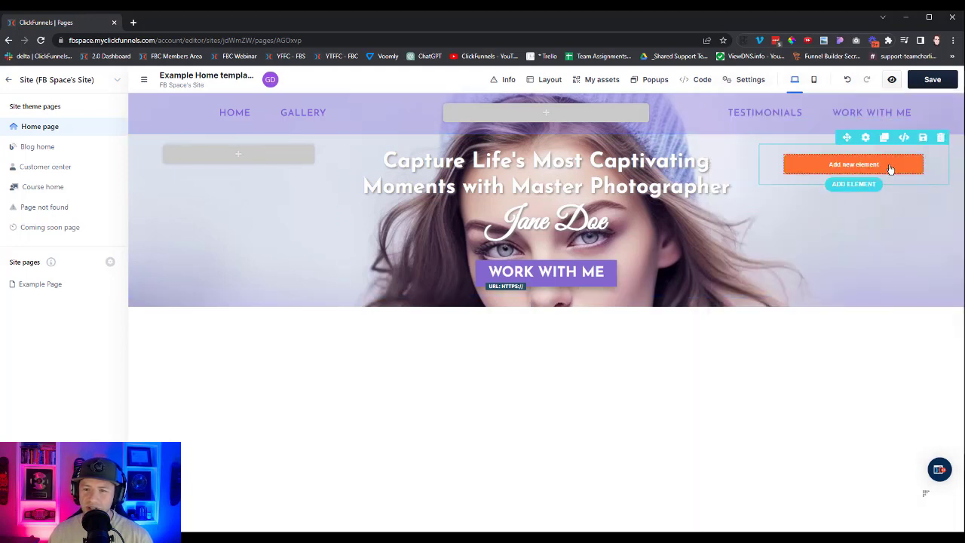
Step: Inspect the settings of the flex container in the hero row's right-hand column and delete the container
left_click(865, 137)
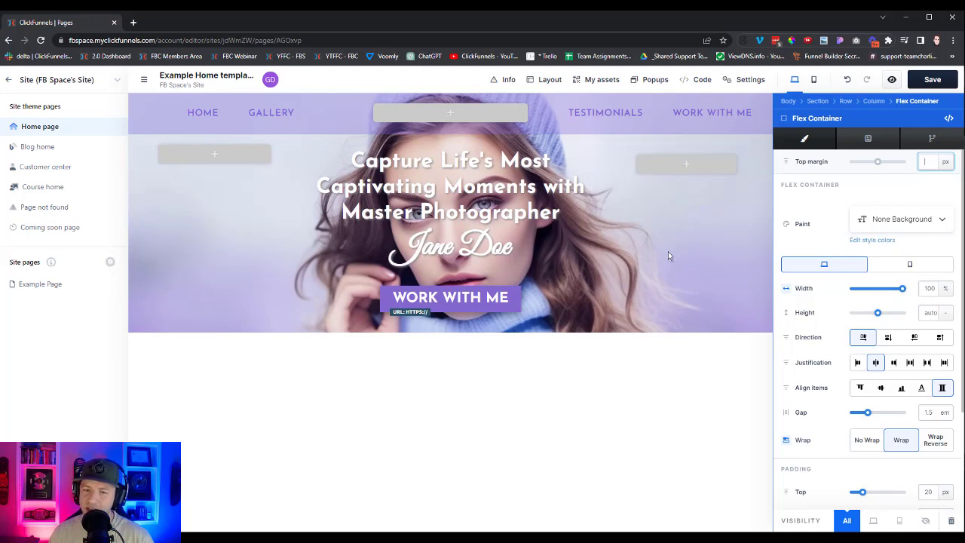
key("Escape")
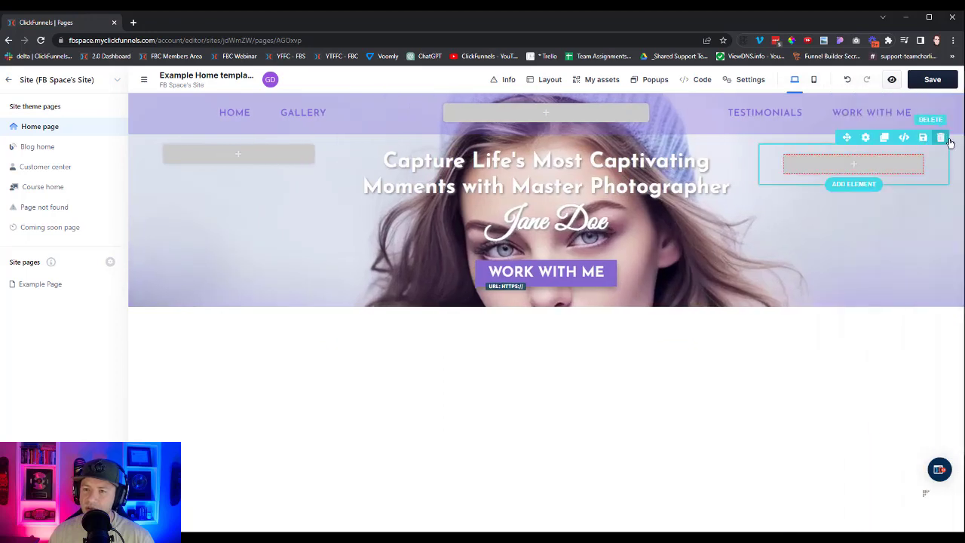
left_click(940, 136)
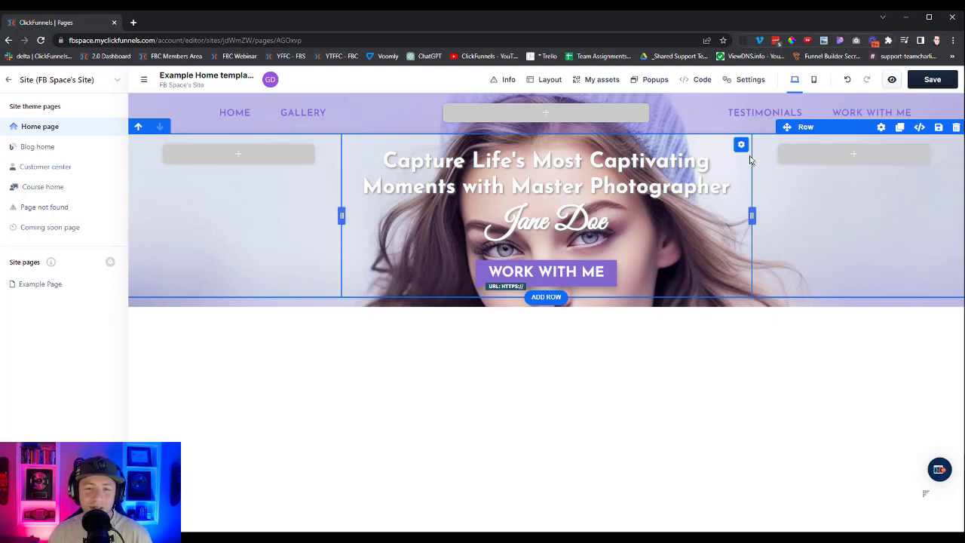
Step: Add a #center rule to the page's custom CSS with display: flex, align-items: center and justify-content: center
left_click(694, 81)
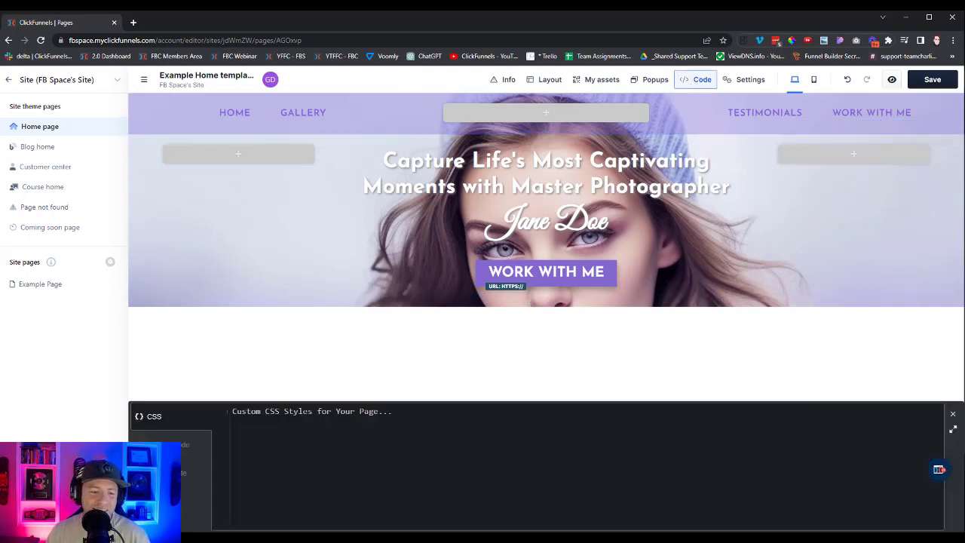
type("#center { display: flex;   align-items: center;   justify-content: center; }")
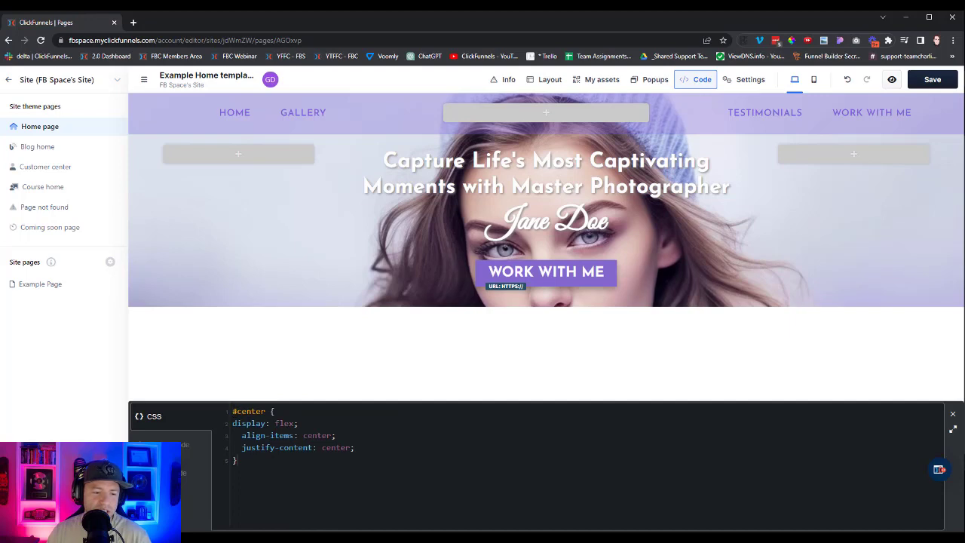
left_click_drag(233, 422, 330, 434)
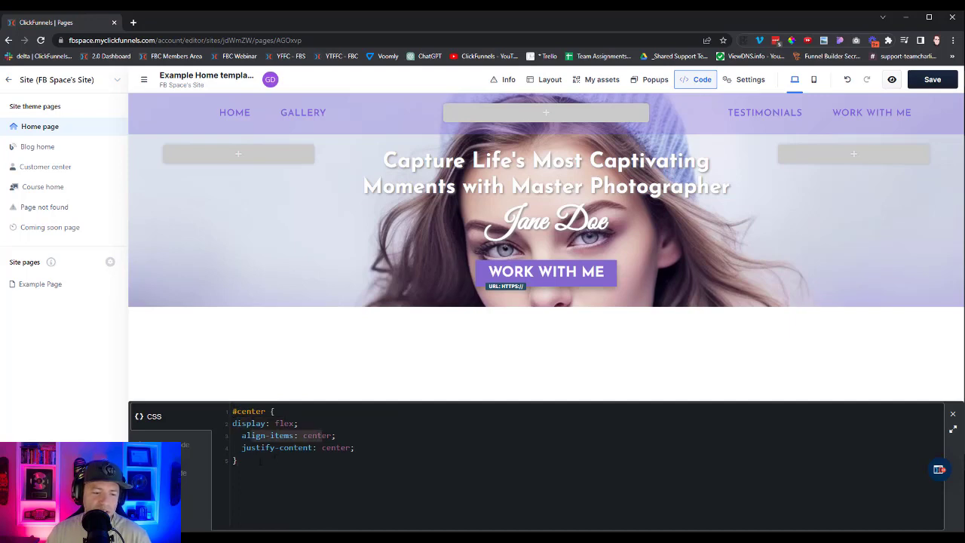
double_click(276, 447)
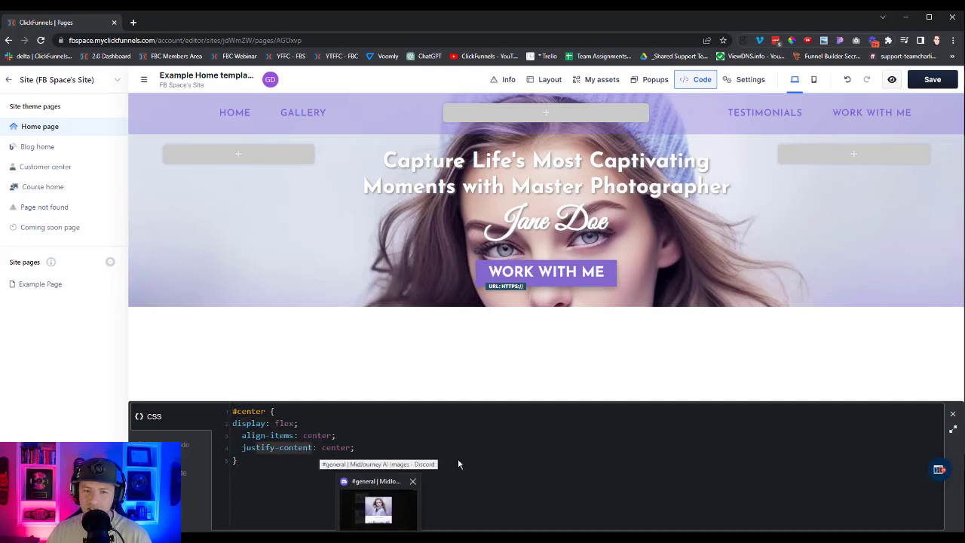
left_click(872, 249)
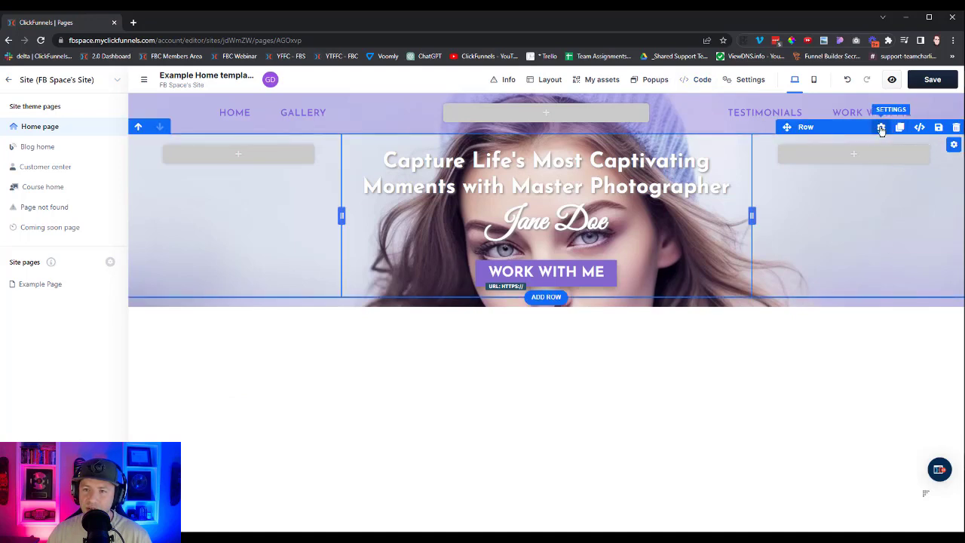
Step: Assign the CSS ID center to the hero row and apply the update
left_click(882, 128)
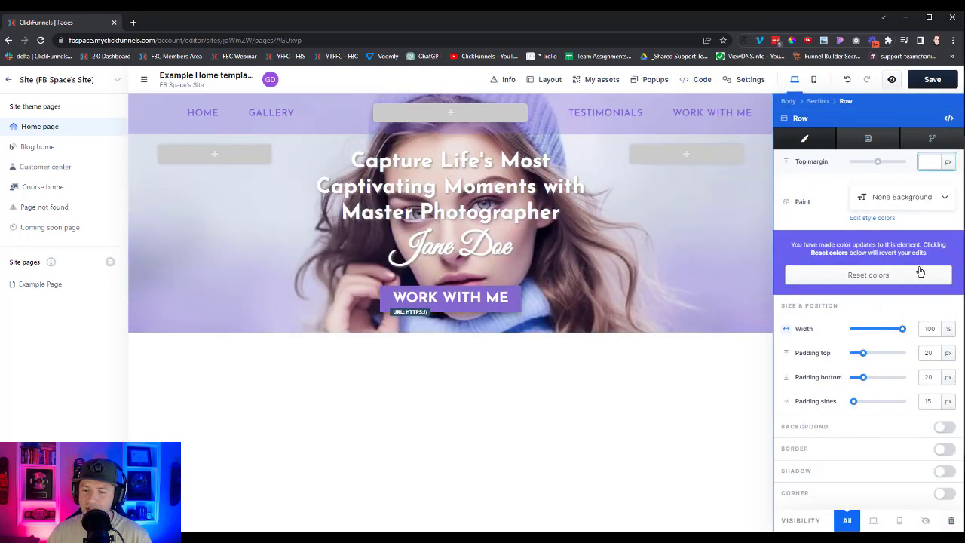
left_click(948, 119)
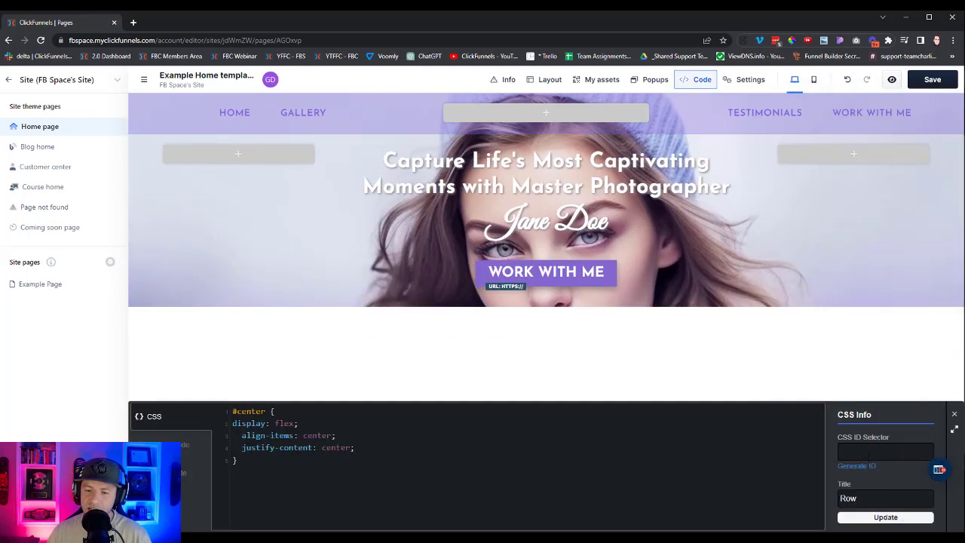
left_click_drag(266, 413, 238, 412)
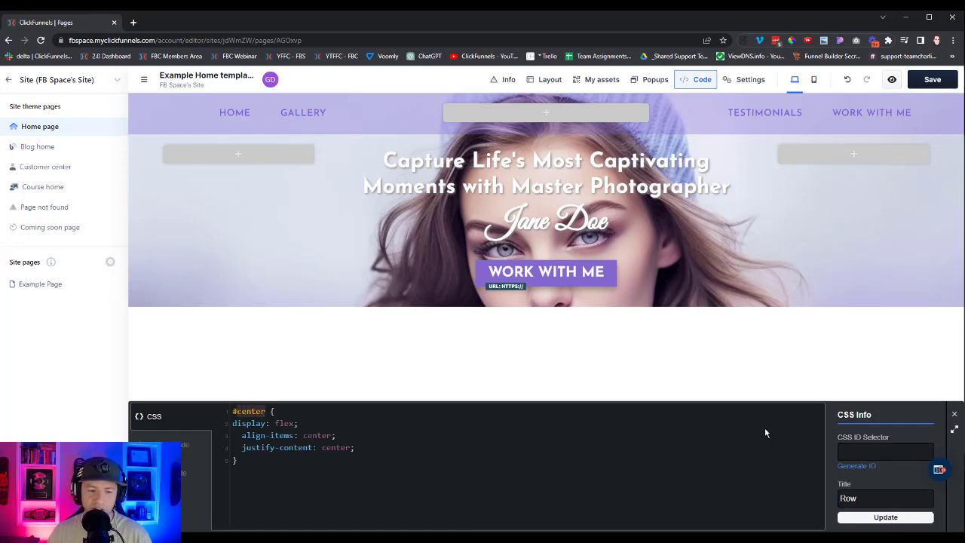
type("center")
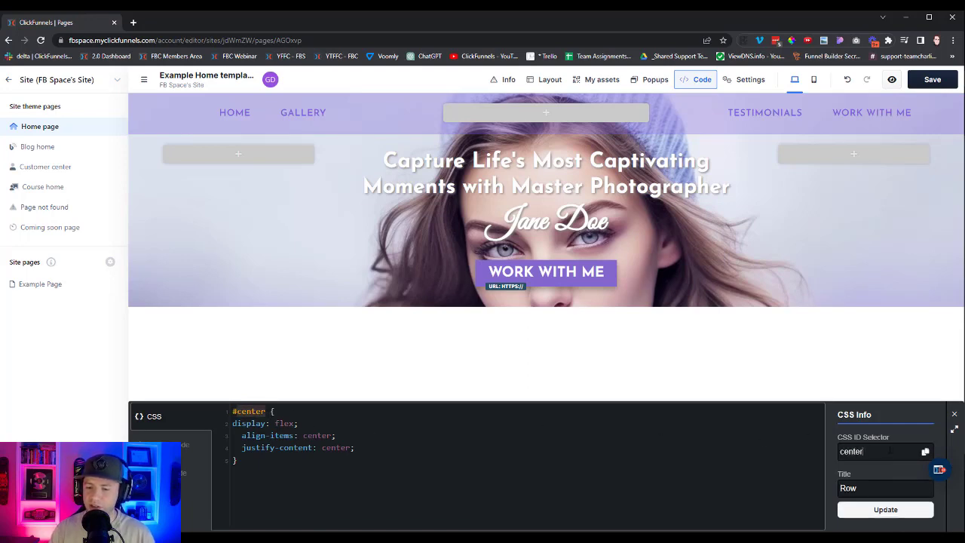
left_click(876, 510)
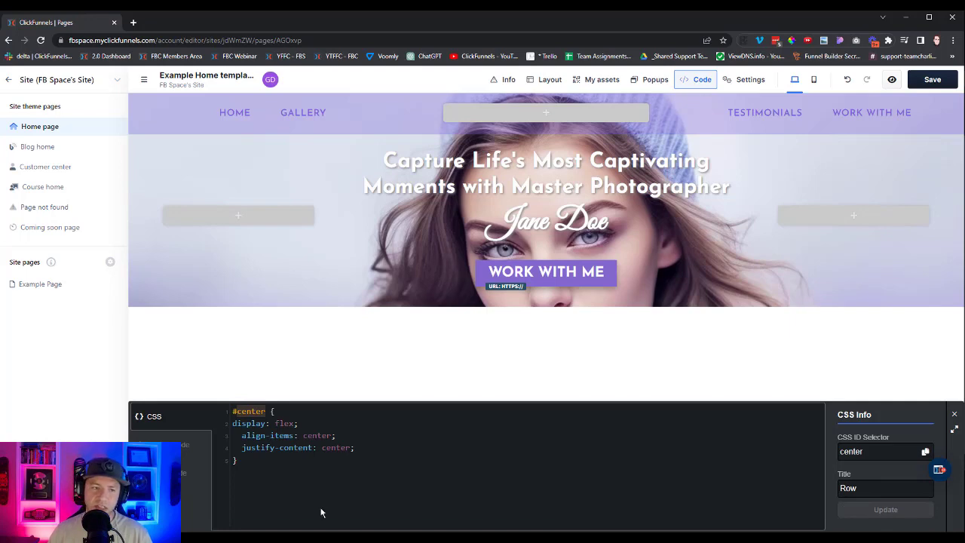
Step: Test the centering rule by changing the hero row's CSS ID to center1 and restoring it to center, applying each change
type("1")
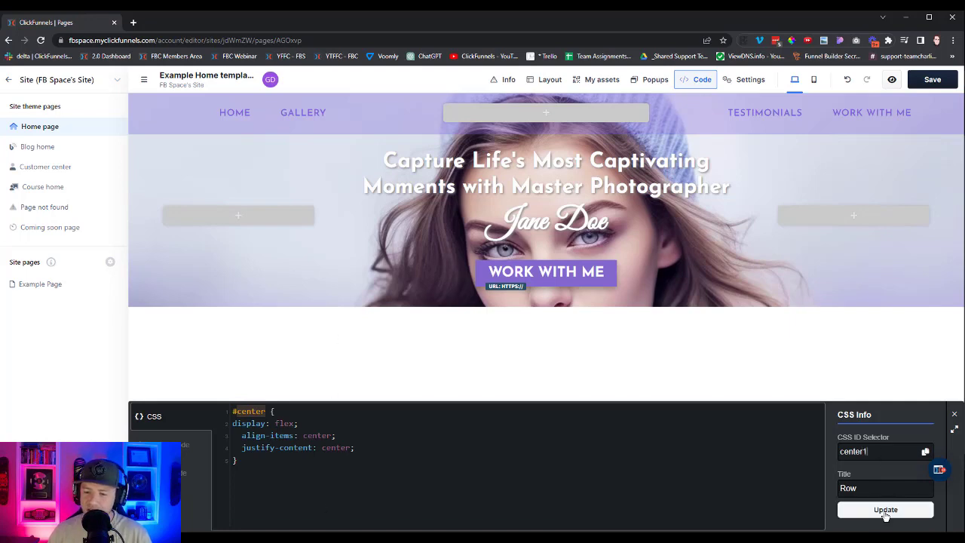
left_click(880, 510)
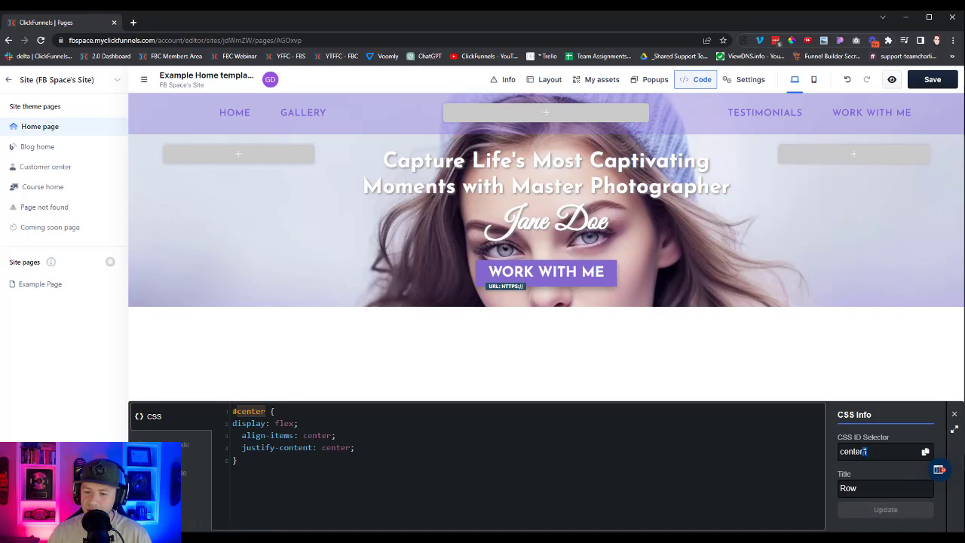
key("BackSpace")
left_click(885, 510)
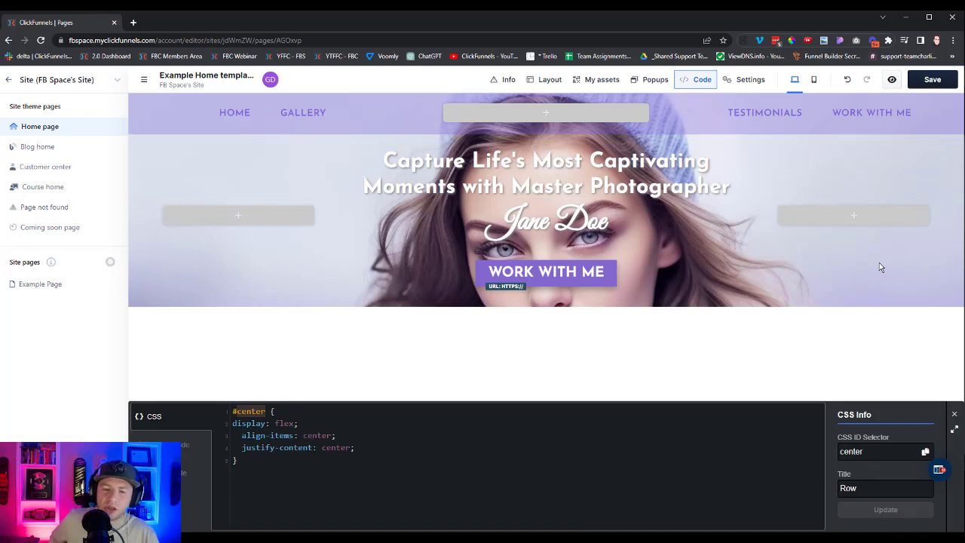
Step: Set both the top and bottom padding of the hero row to 300 px
left_click(844, 165)
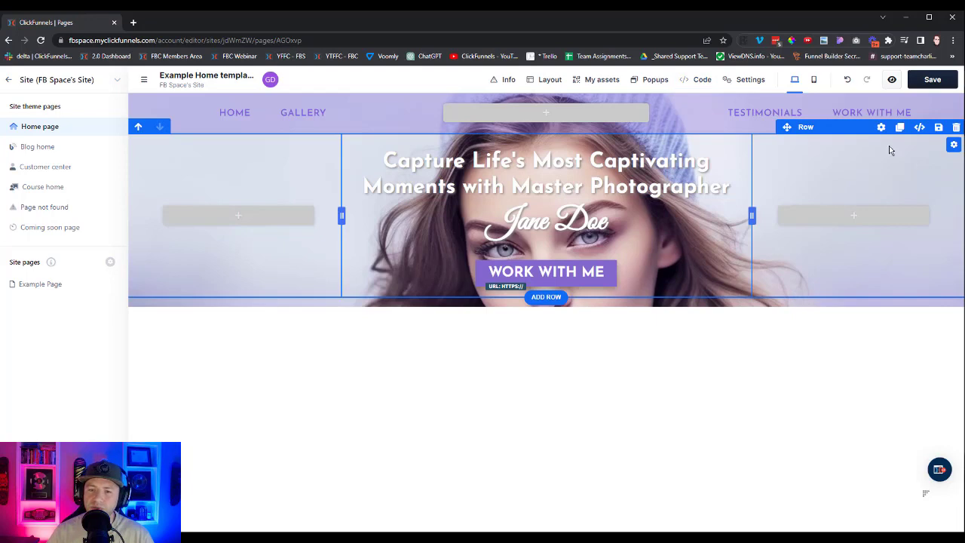
left_click(880, 126)
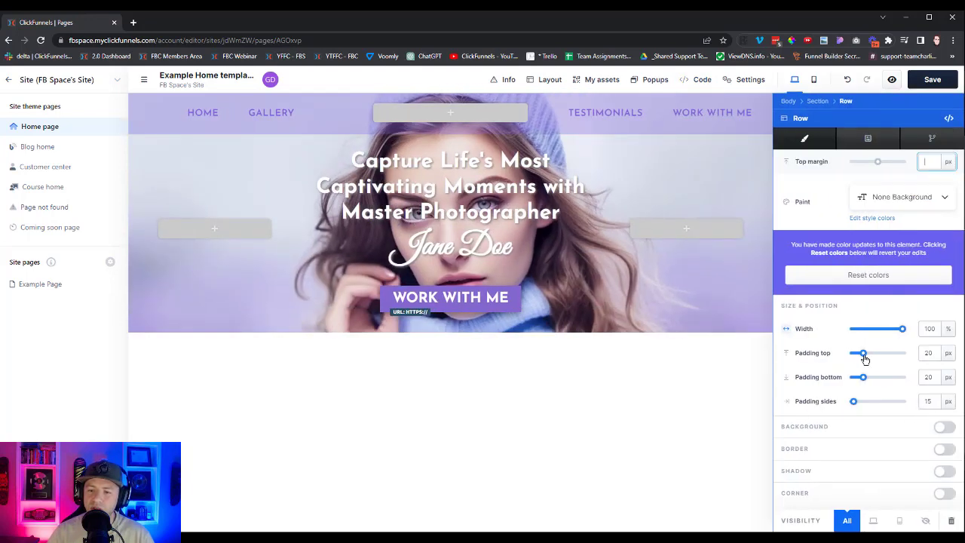
left_click_drag(861, 353, 905, 353)
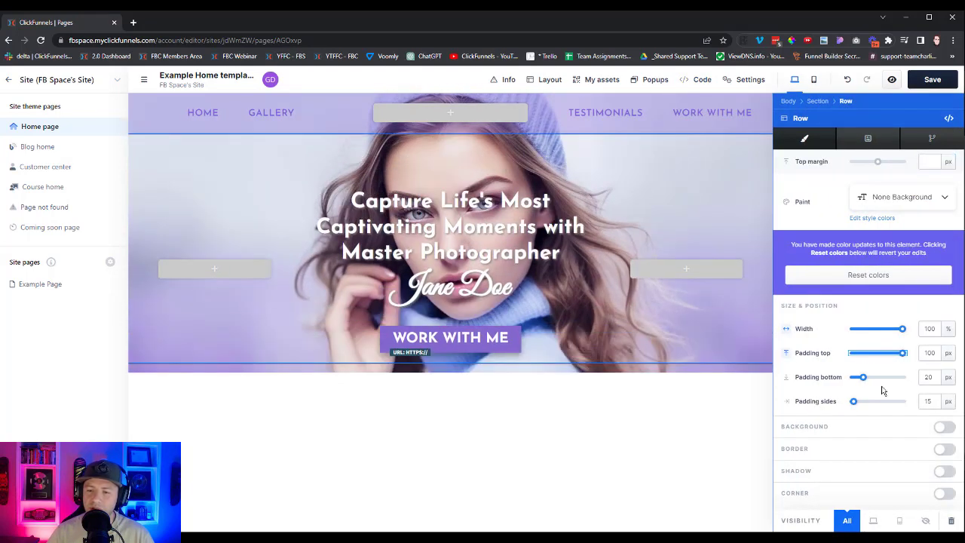
left_click_drag(863, 378, 928, 379)
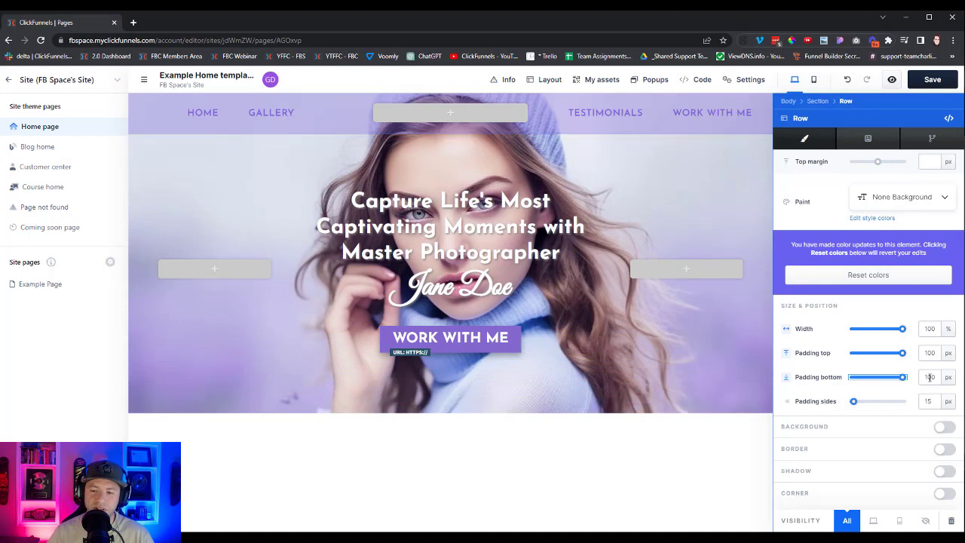
left_click(929, 354)
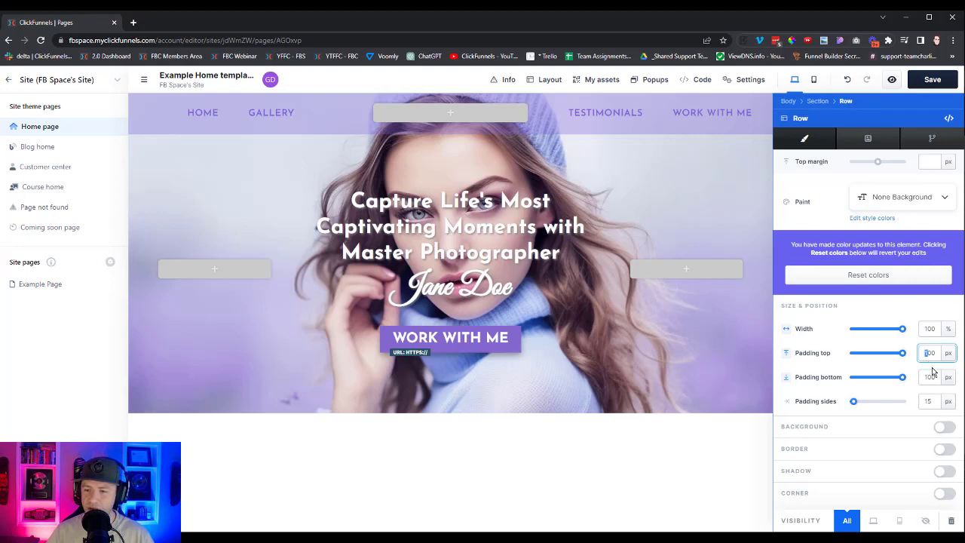
type("3")
left_click(925, 377)
key("Delete")
type("3")
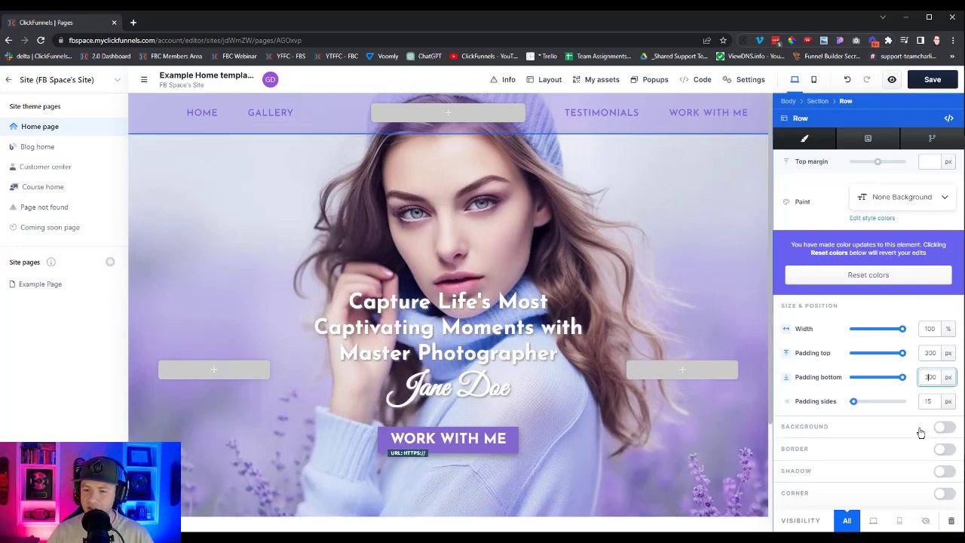
left_click(716, 265)
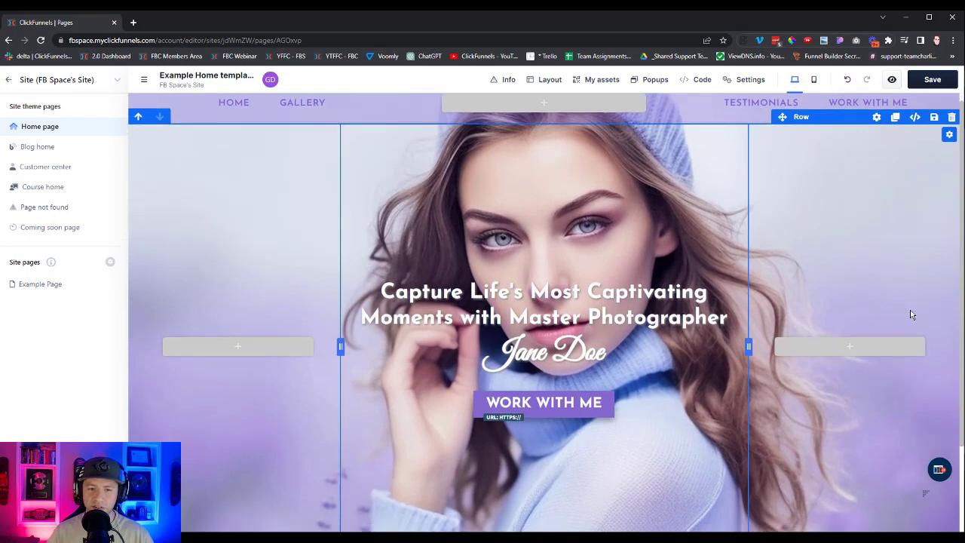
Step: Examine the enlarged hero section and how the headline, photographer name and button sit over the background photo
scroll(909, 314, "down", 2)
scroll(910, 314, "up", 2)
scroll(910, 314, "down", 2)
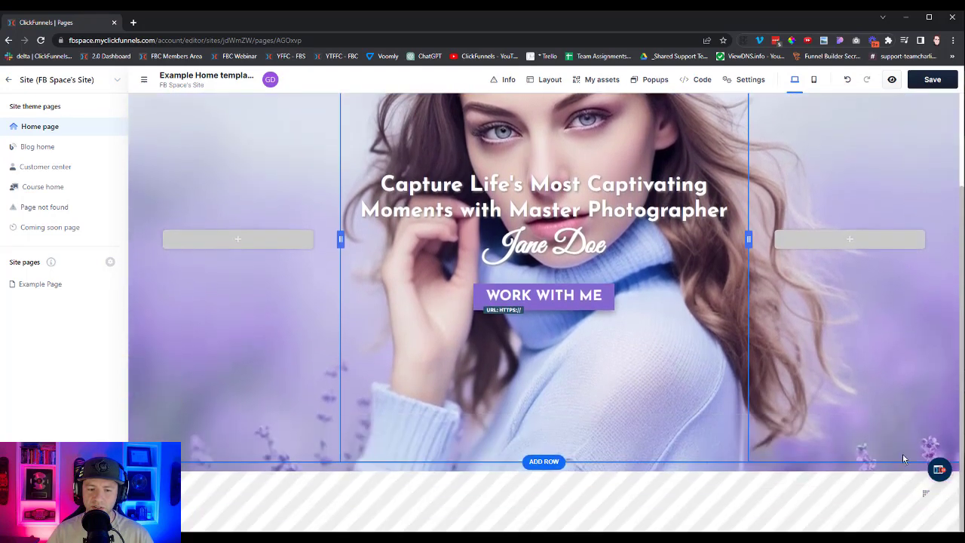
scroll(794, 512, "up", 2)
scroll(794, 513, "down", 2)
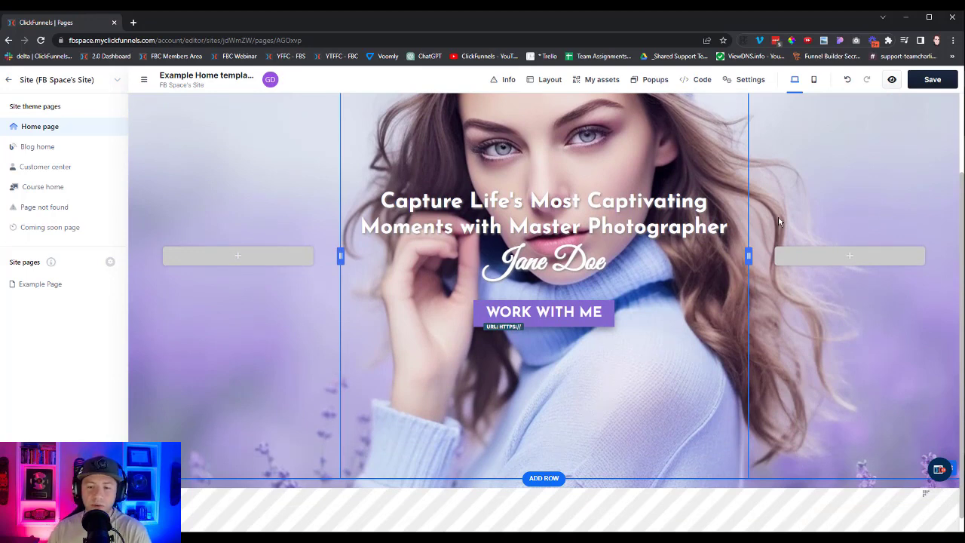
scroll(784, 226, "up", 2)
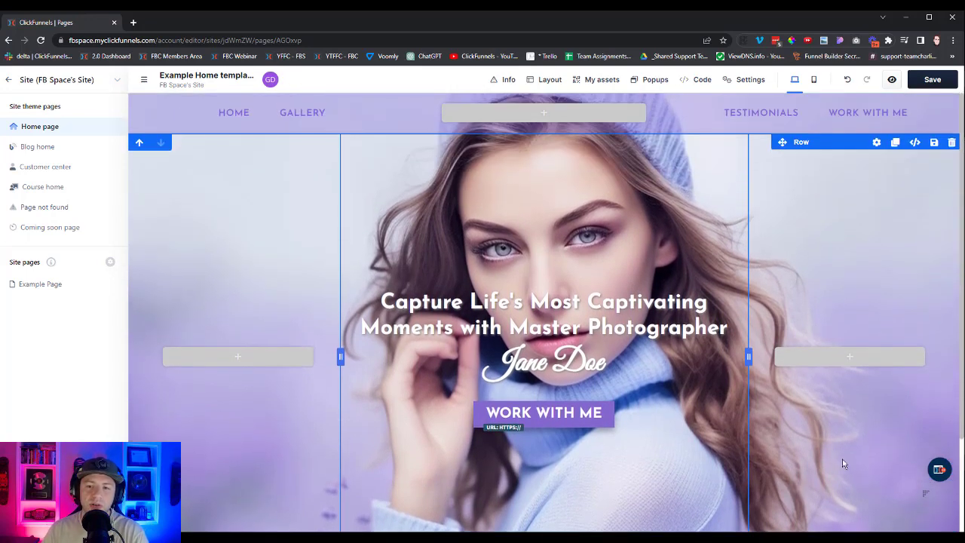
scroll(887, 320, "down", 2)
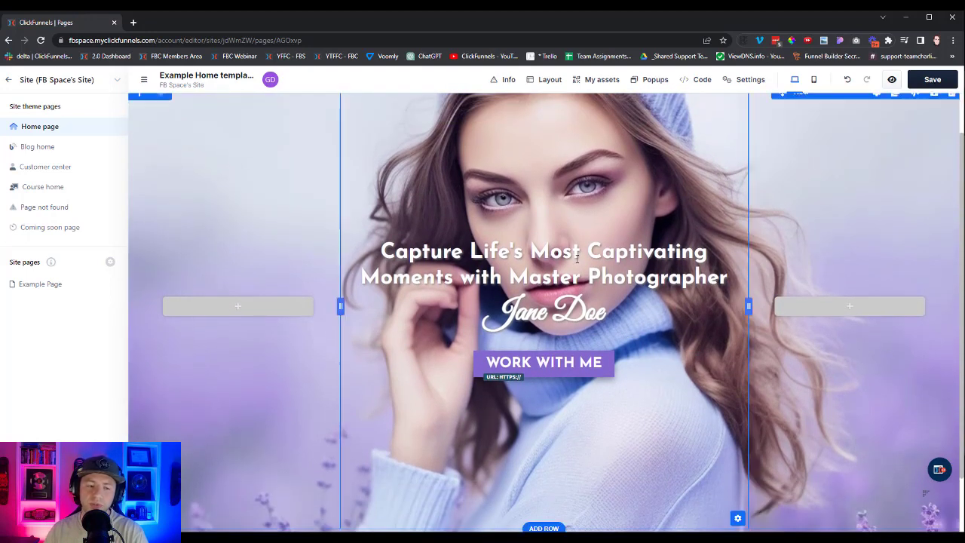
scroll(645, 426, "up", 2)
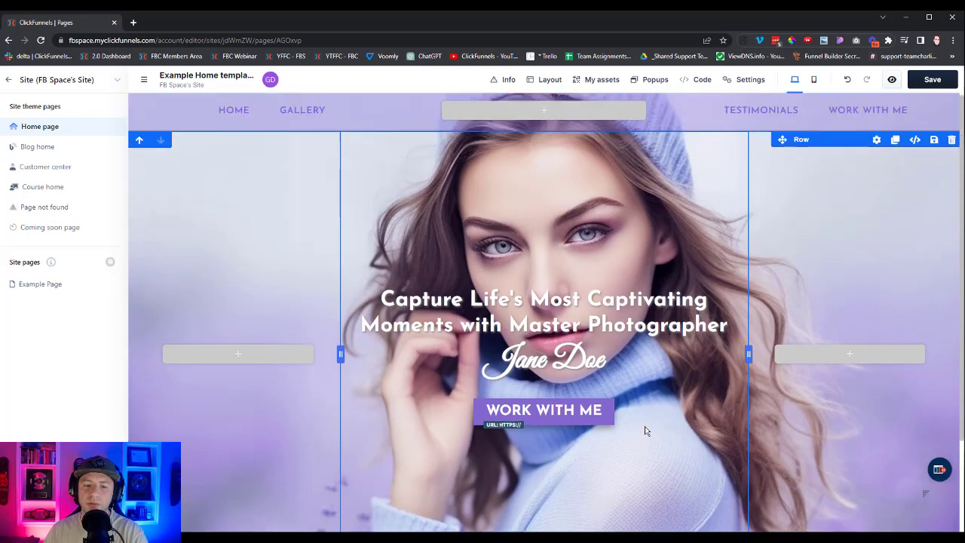
scroll(630, 238, "down", 4)
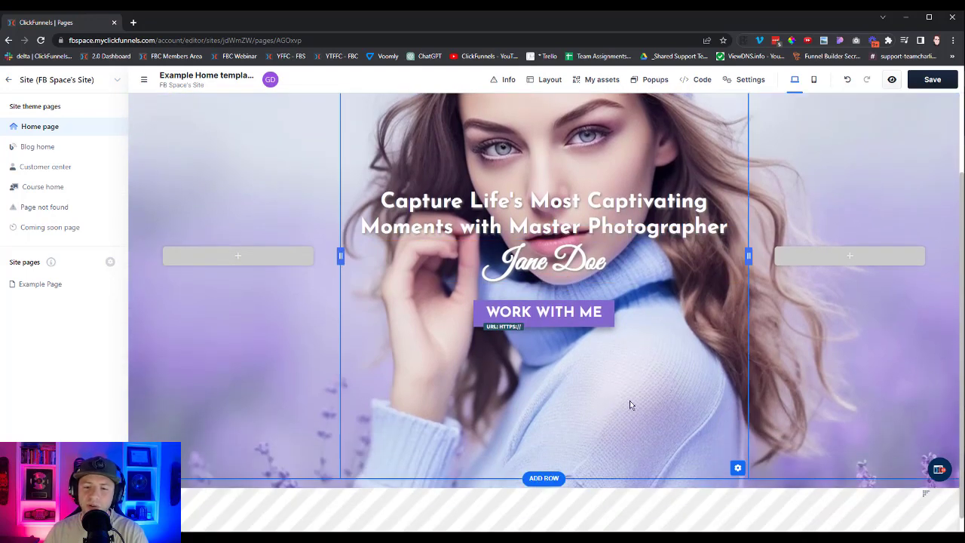
scroll(629, 405, "up", 2)
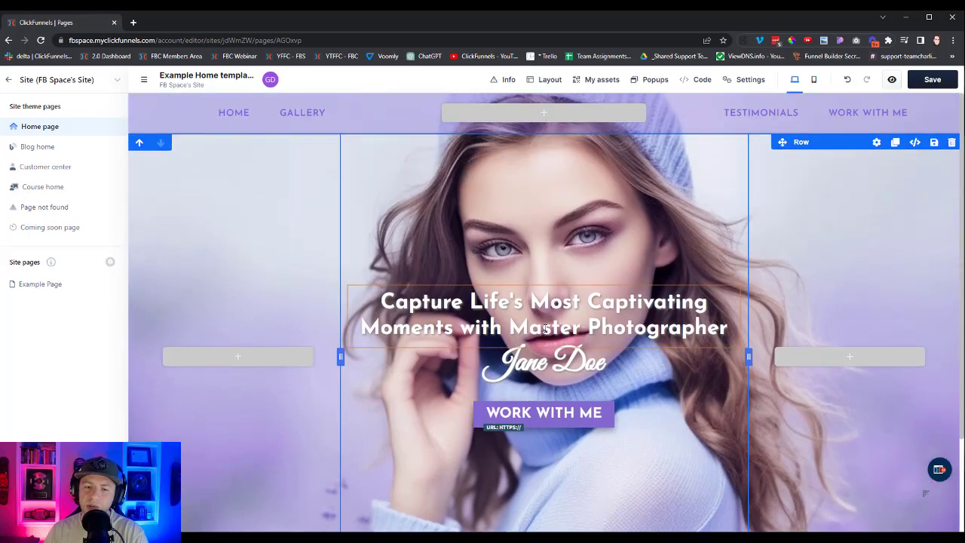
Step: Set the hero headline's top margin to 100 px to move the text lower on the photo
mouse_move(678, 289)
left_click(658, 278)
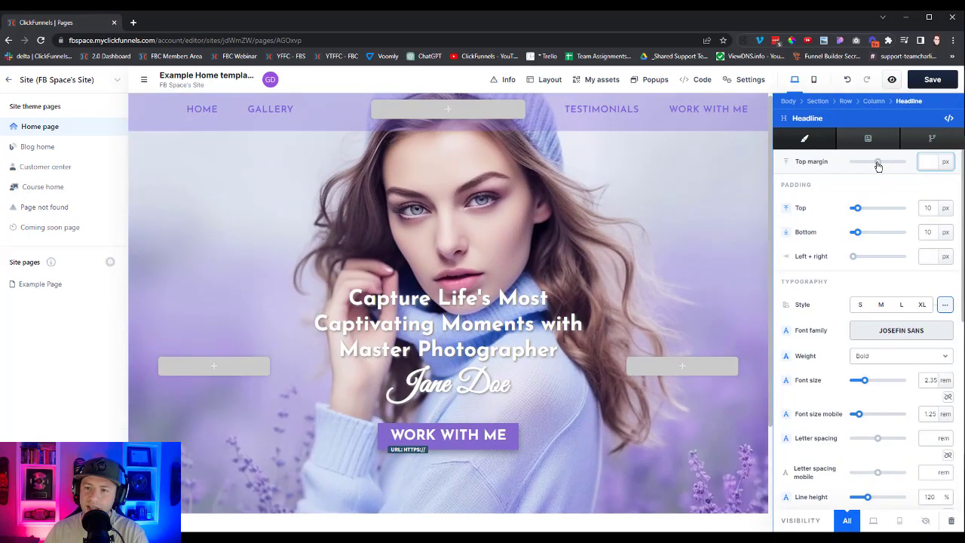
left_click_drag(878, 164, 902, 164)
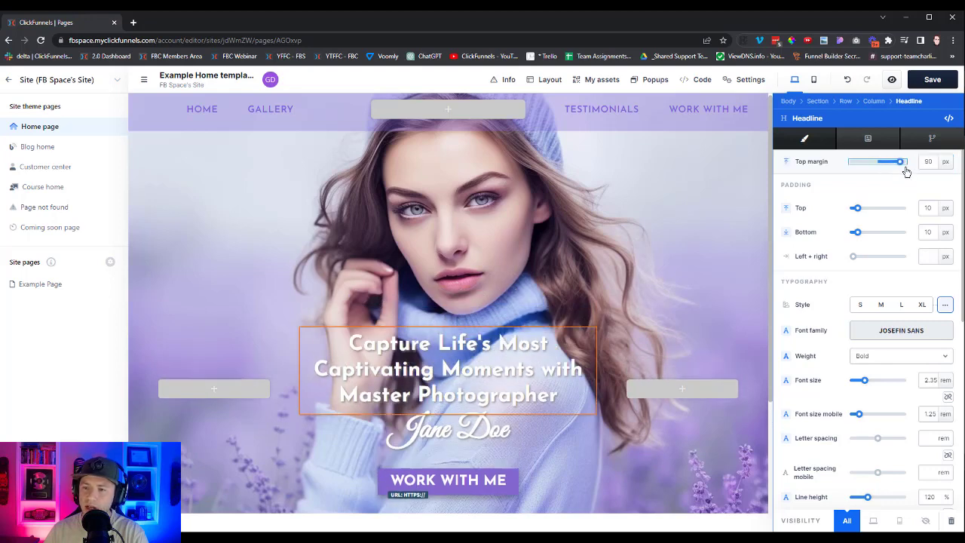
left_click(715, 238)
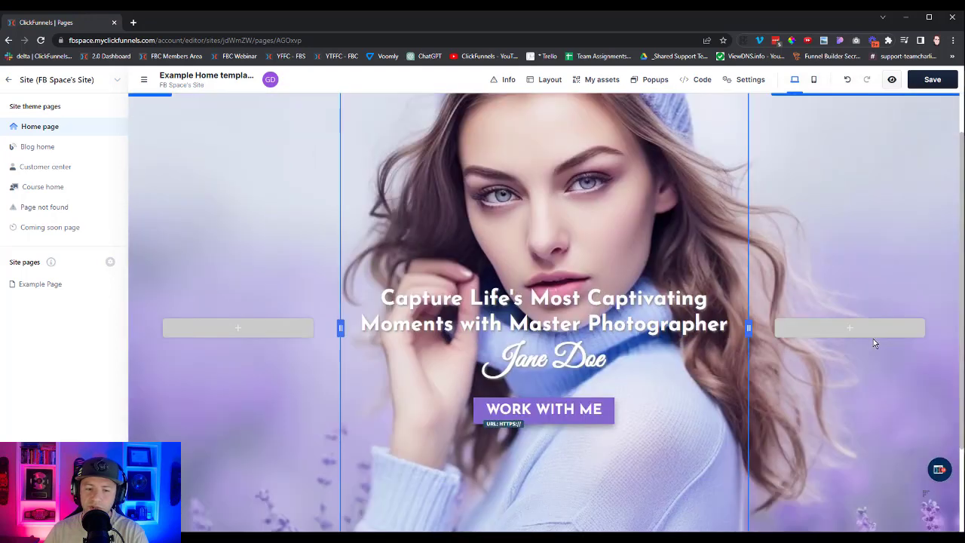
scroll(886, 354, "down", 2)
scroll(887, 359, "up", 1)
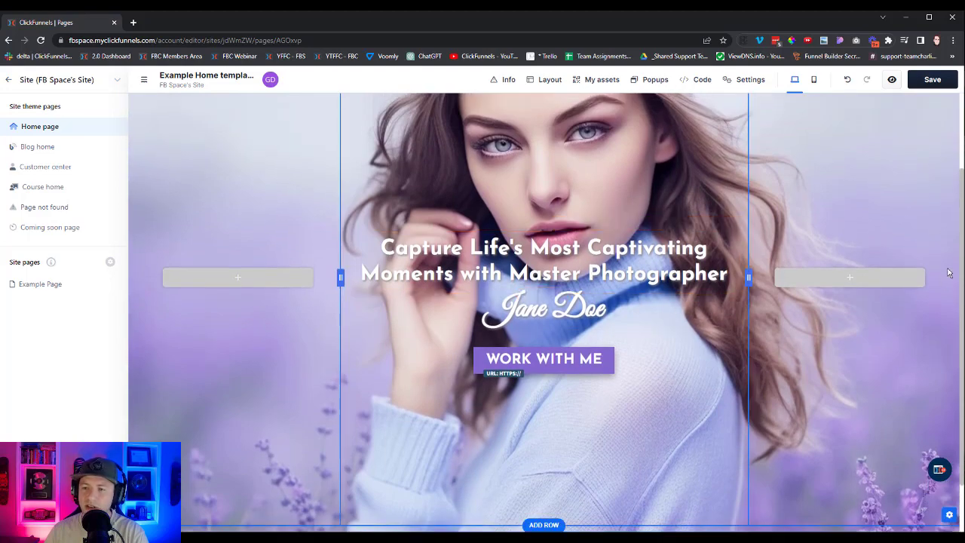
Step: Hide the site pages sidebar and examine the hero text's placement over the photo at full width
left_click(144, 83)
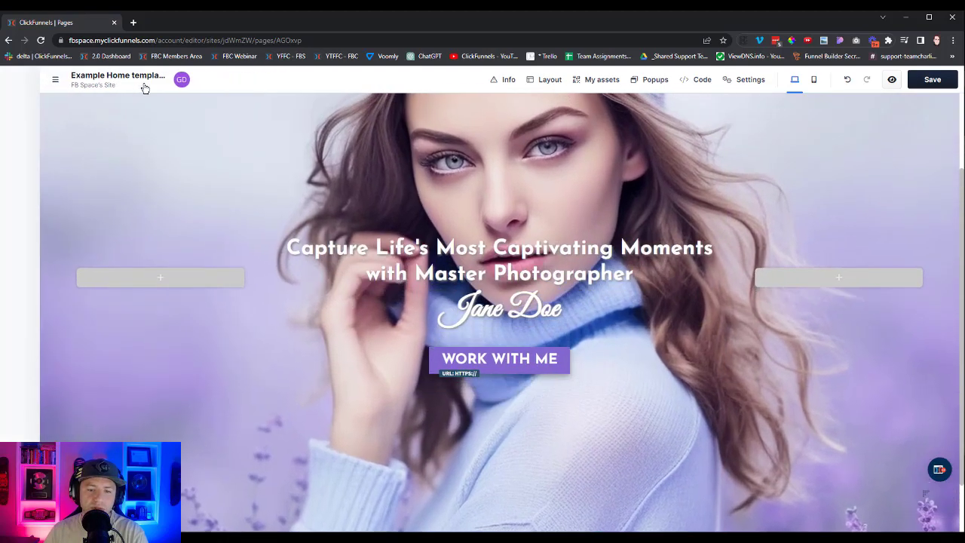
scroll(600, 357, "up", 2)
scroll(600, 356, "down", 2)
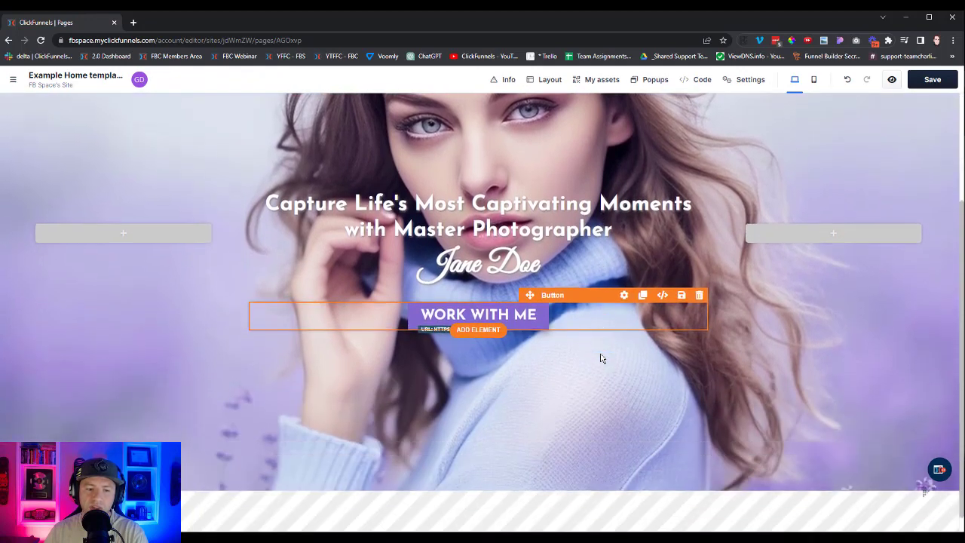
scroll(600, 358, "up", 2)
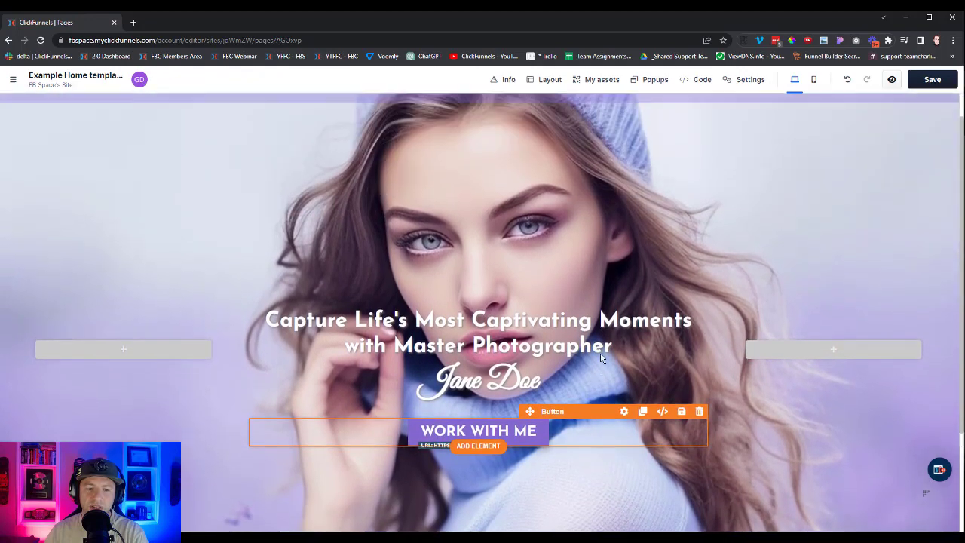
scroll(601, 358, "down", 1)
scroll(600, 357, "up", 2)
scroll(600, 357, "down", 2)
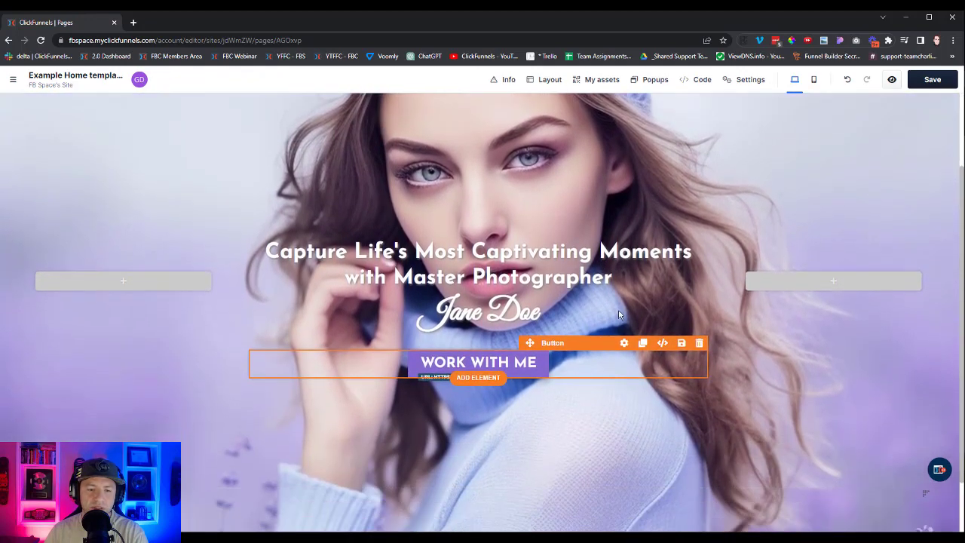
Step: Set the hero headline's top margin to 300 px
left_click(623, 229)
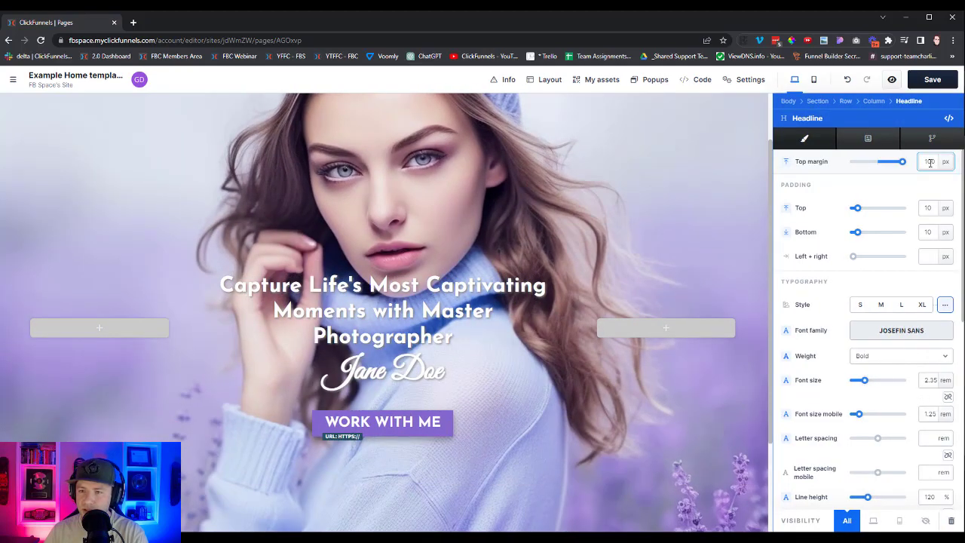
type("3")
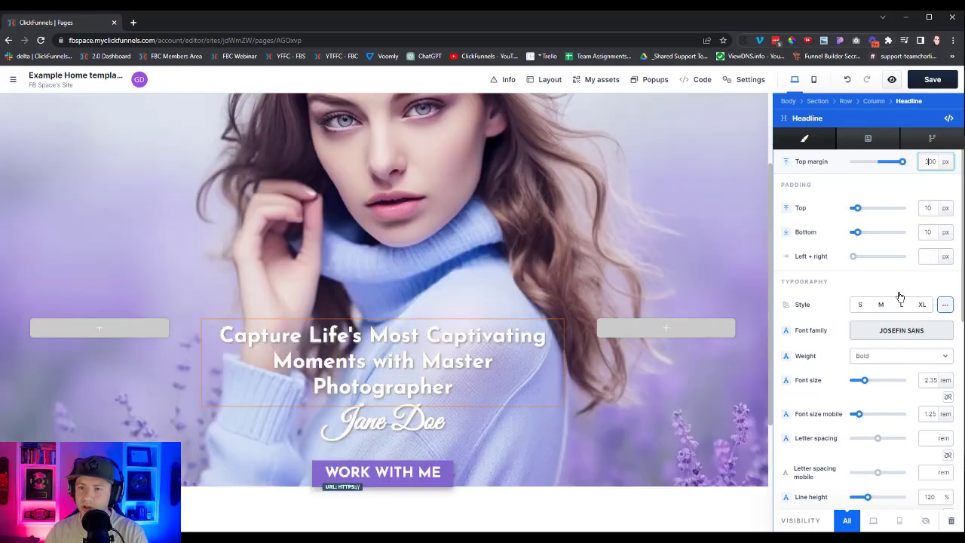
left_click(679, 220)
scroll(780, 308, "down", 3)
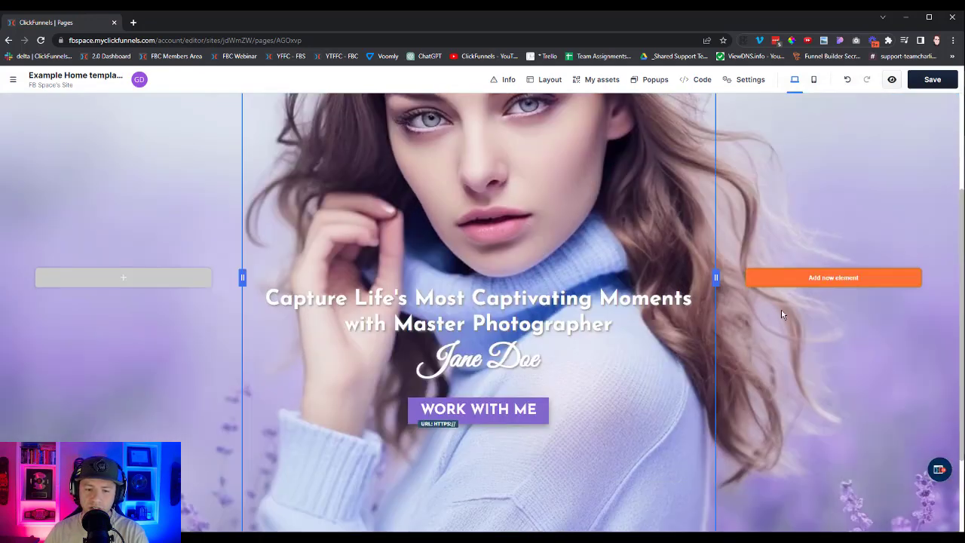
scroll(798, 366, "up", 4)
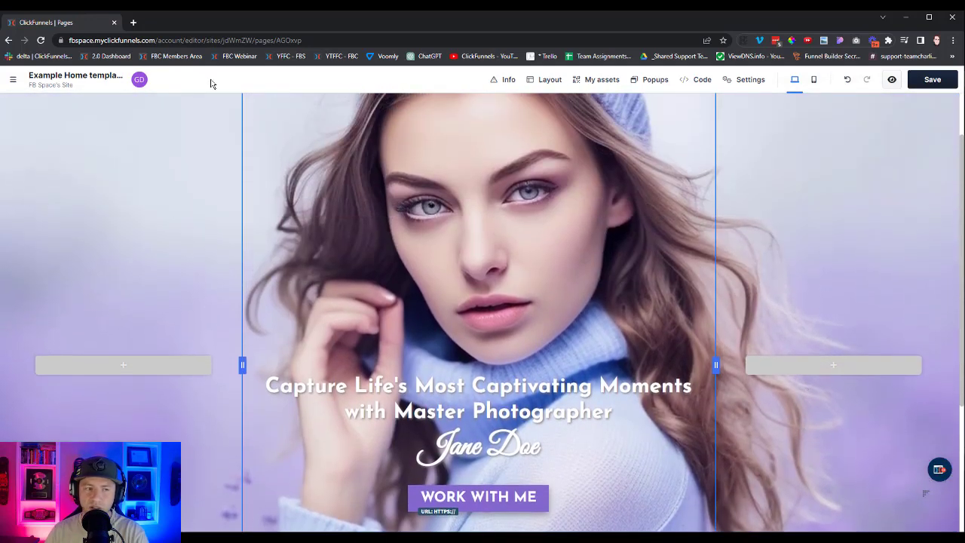
Step: Show the site pages sidebar again and examine the hero section's text position and the background image's lower edge
left_click(13, 79)
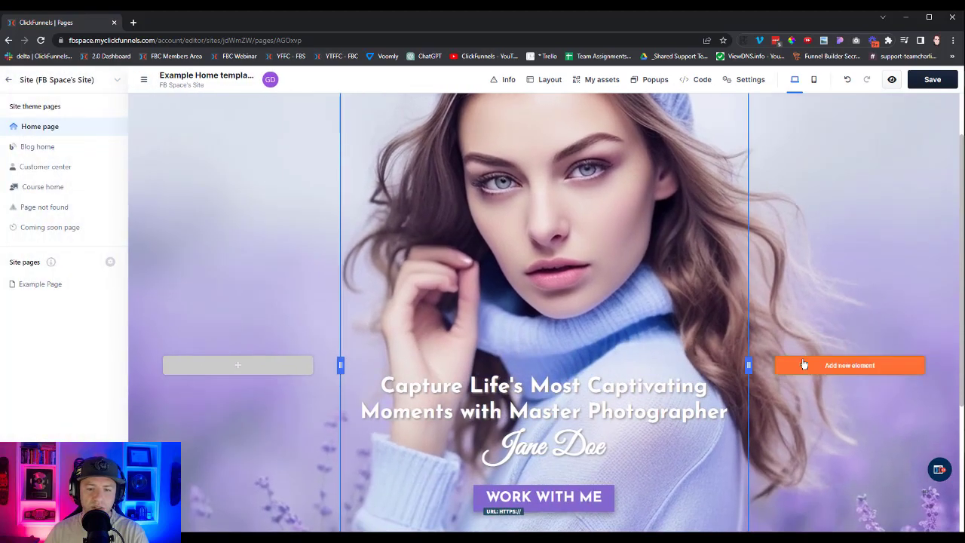
scroll(804, 364, "up", 2)
scroll(804, 364, "down", 4)
scroll(803, 364, "up", 1)
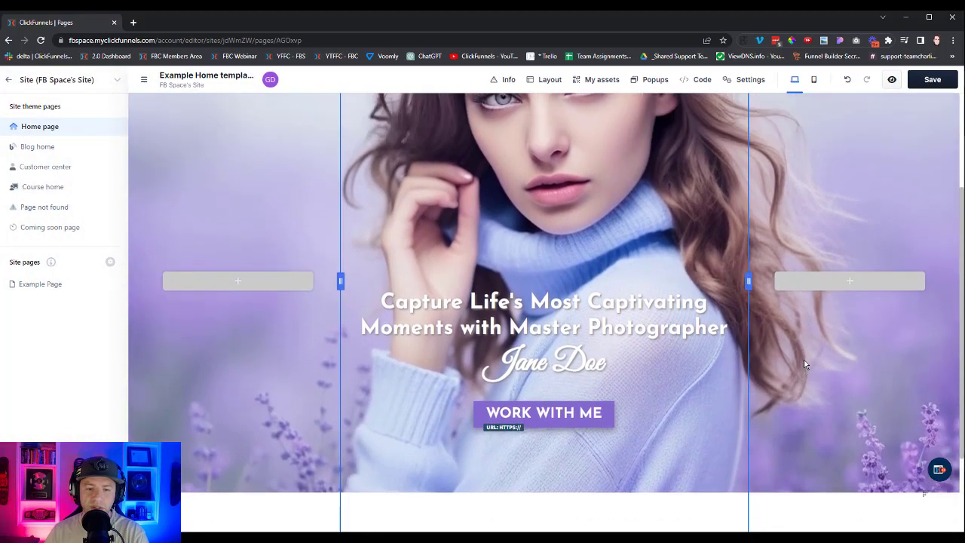
scroll(803, 360, "up", 3)
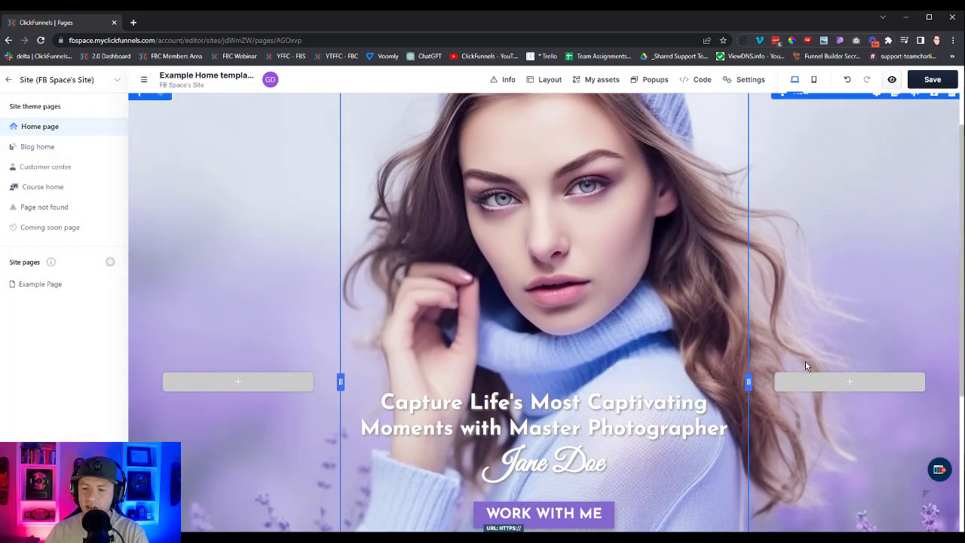
scroll(805, 365, "down", 3)
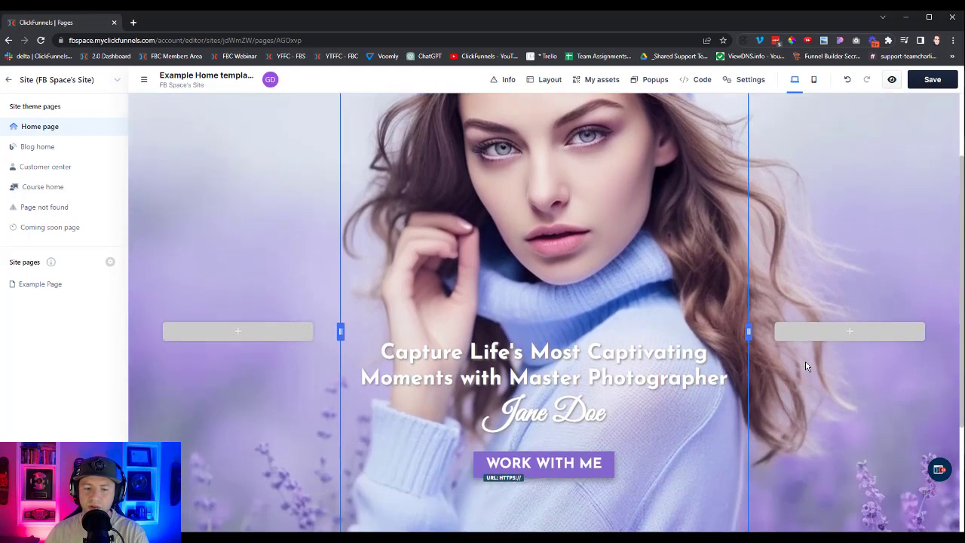
scroll(805, 366, "down", 4)
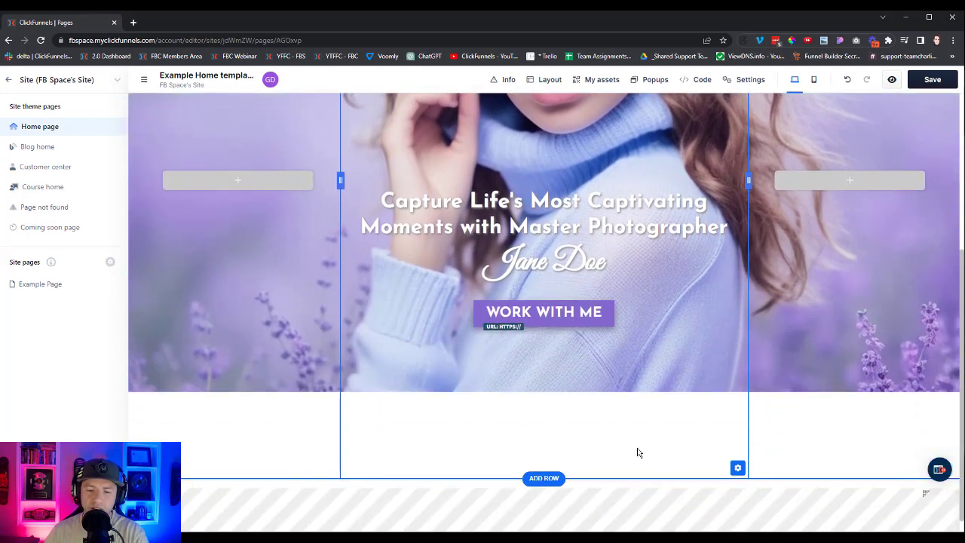
scroll(724, 407, "up", 2)
scroll(618, 478, "up", 3)
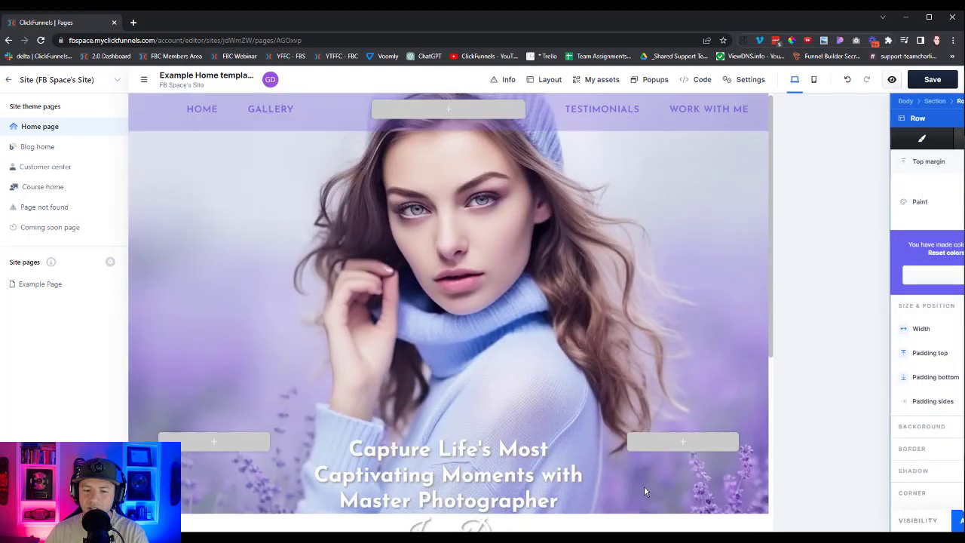
scroll(760, 483, "down", 5)
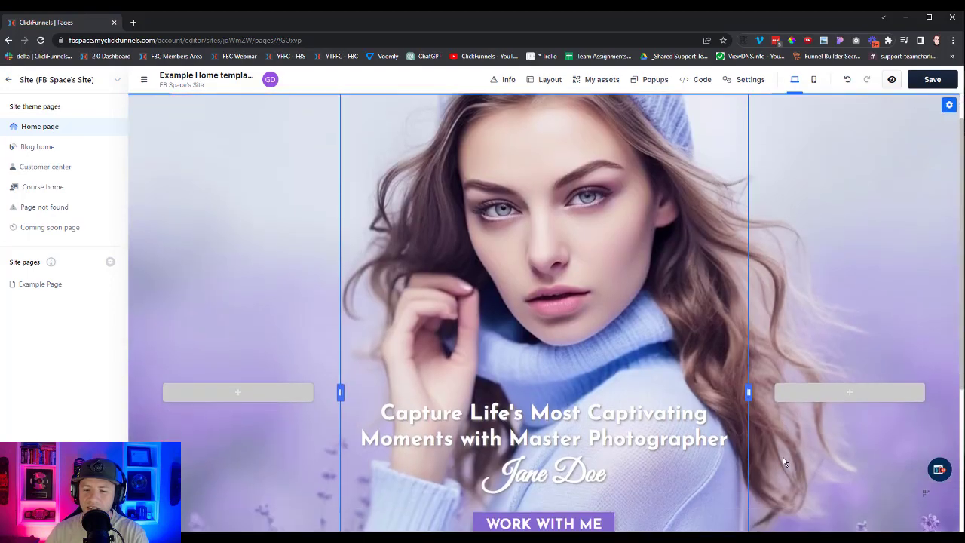
scroll(701, 439, "up", 1)
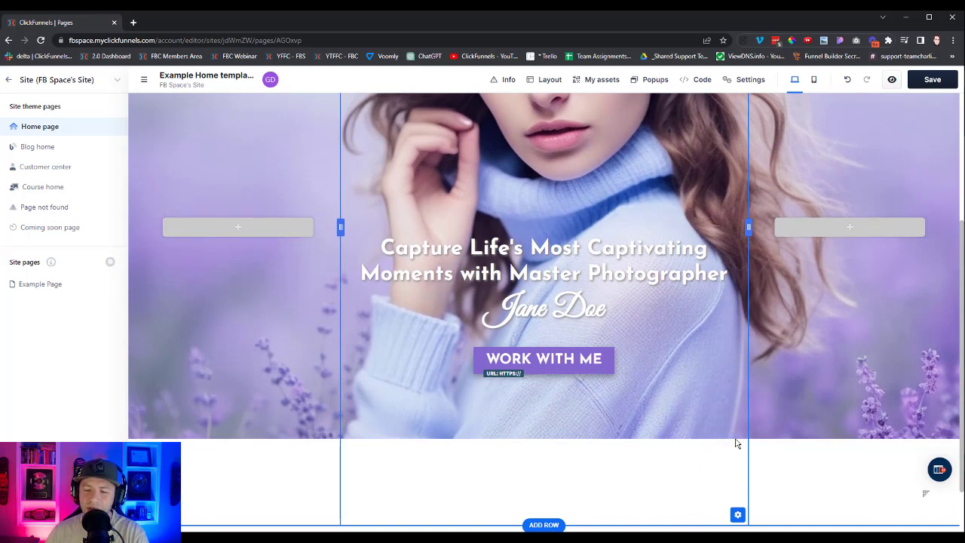
scroll(749, 449, "up", 4)
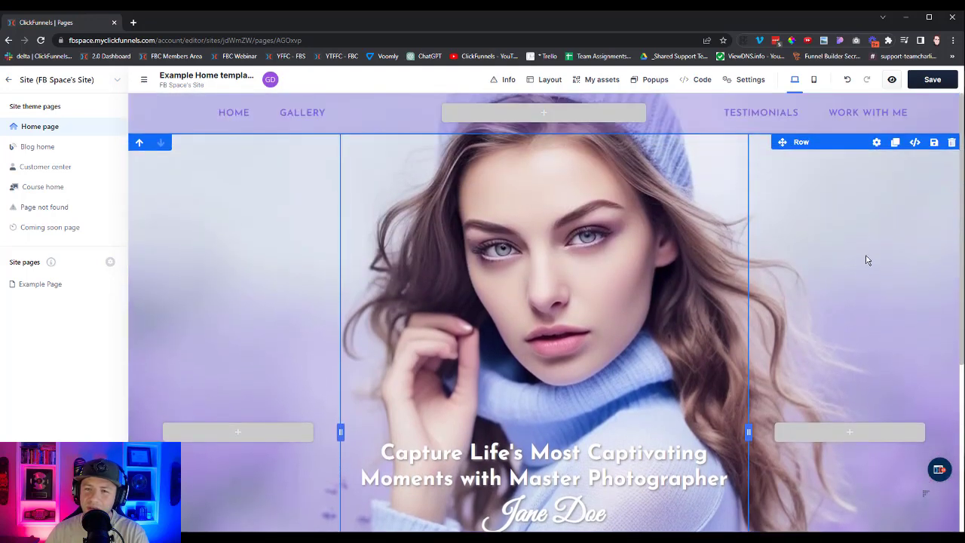
Step: Set the hero row's top and bottom padding to 200 px each
left_click(876, 143)
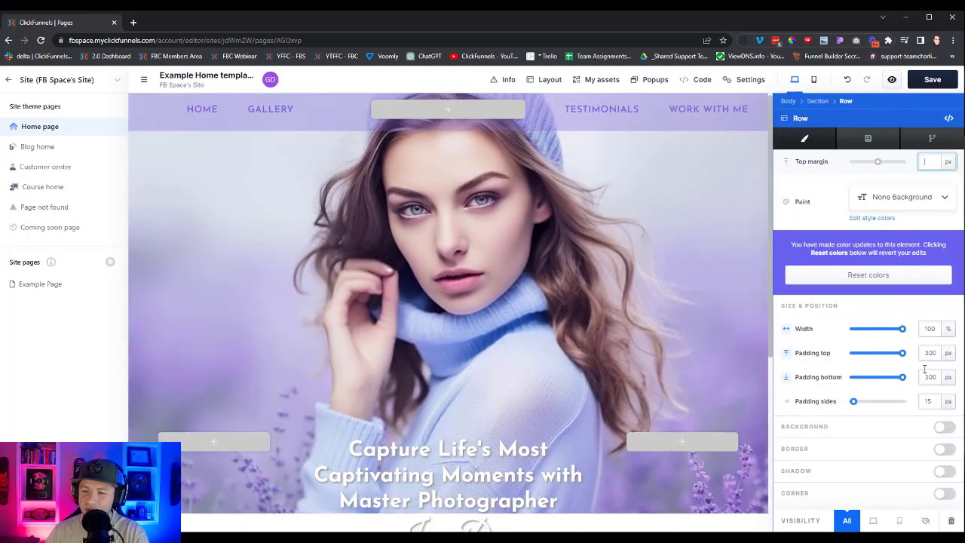
left_click_drag(928, 354, 922, 385)
type("2")
type("2")
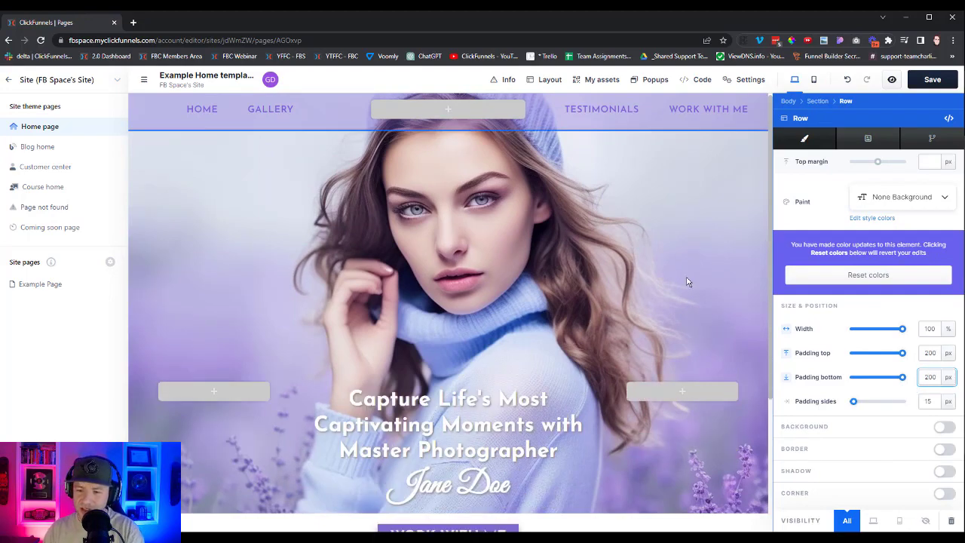
key("Escape")
Step: Examine the hero's text placement and the photo's lower edge, and check the headline's top margin setting
scroll(756, 431, "down", 2)
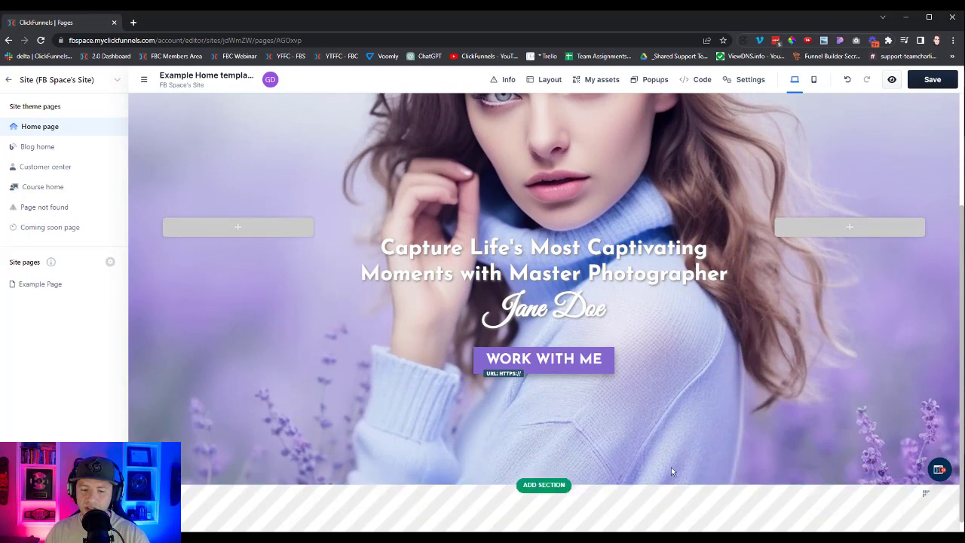
scroll(673, 474, "up", 1)
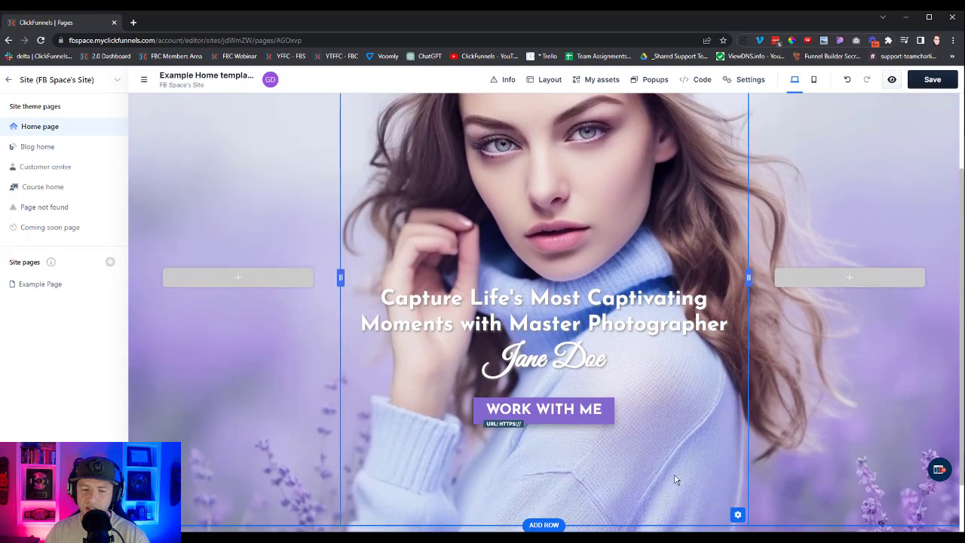
scroll(674, 479, "down", 1)
scroll(675, 478, "up", 1)
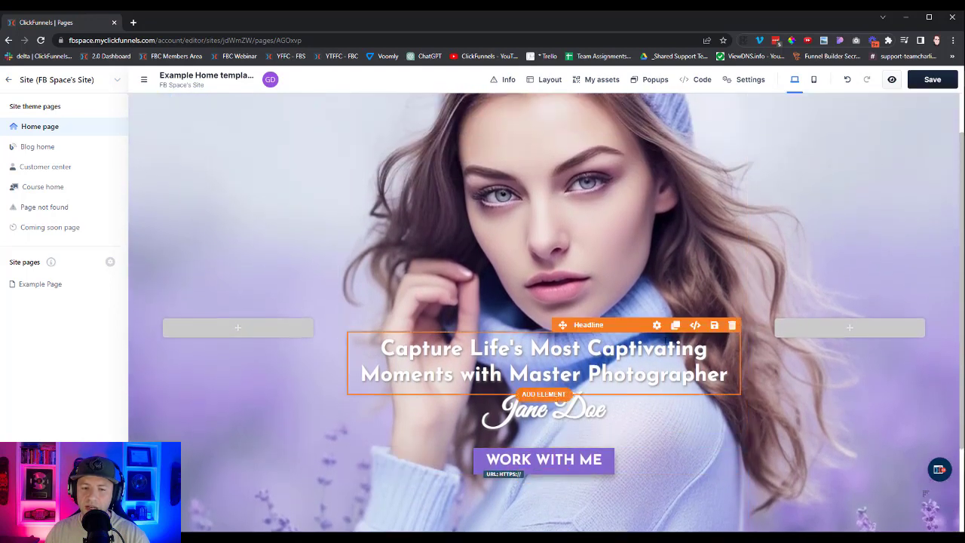
left_click(657, 330)
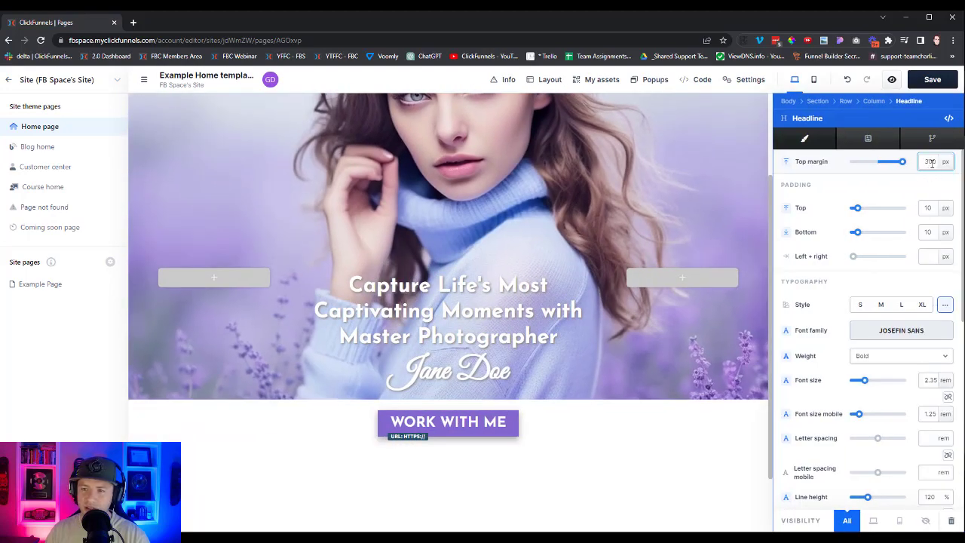
left_click(644, 181)
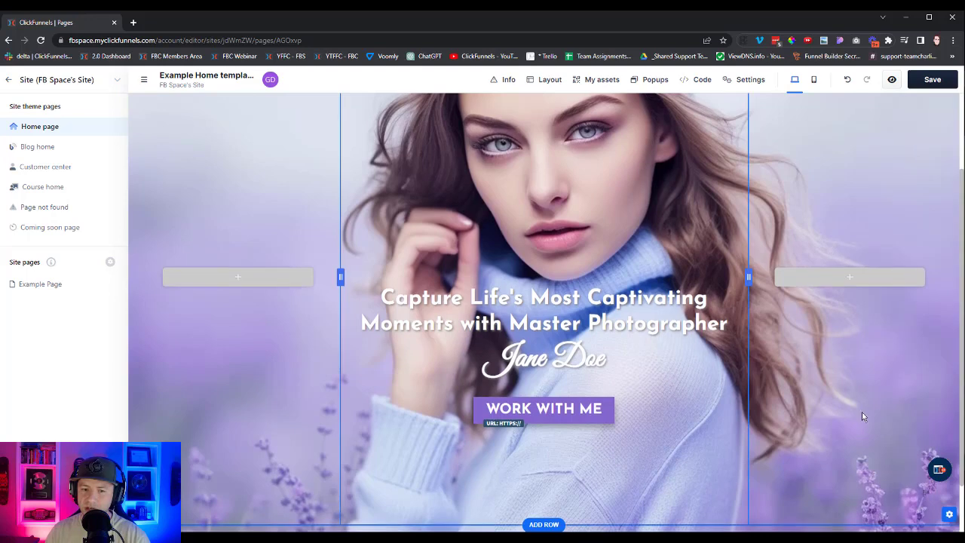
scroll(864, 416, "down", 2)
scroll(864, 416, "up", 2)
scroll(864, 417, "up", 1)
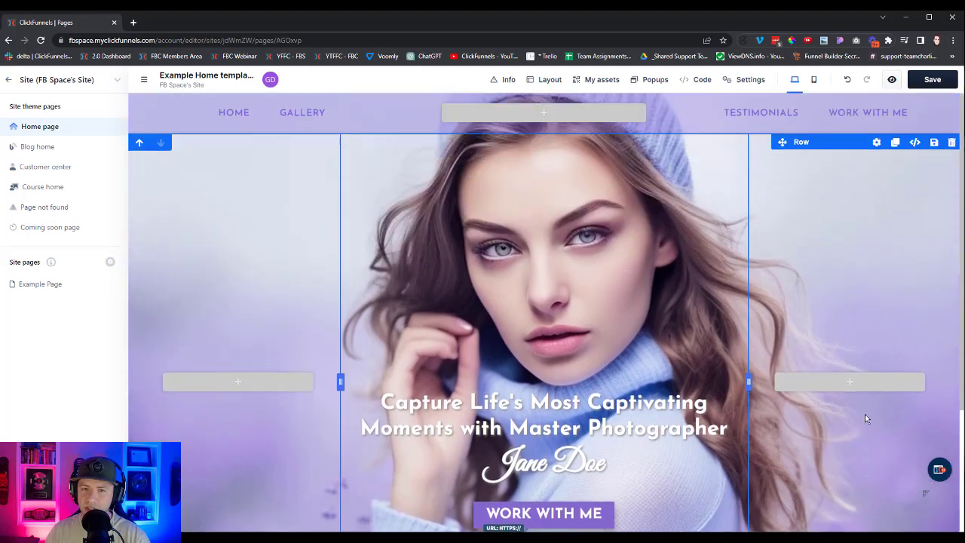
Step: Set the hero row's top and bottom padding to 250 px and check the fit against the background photo
left_click(876, 143)
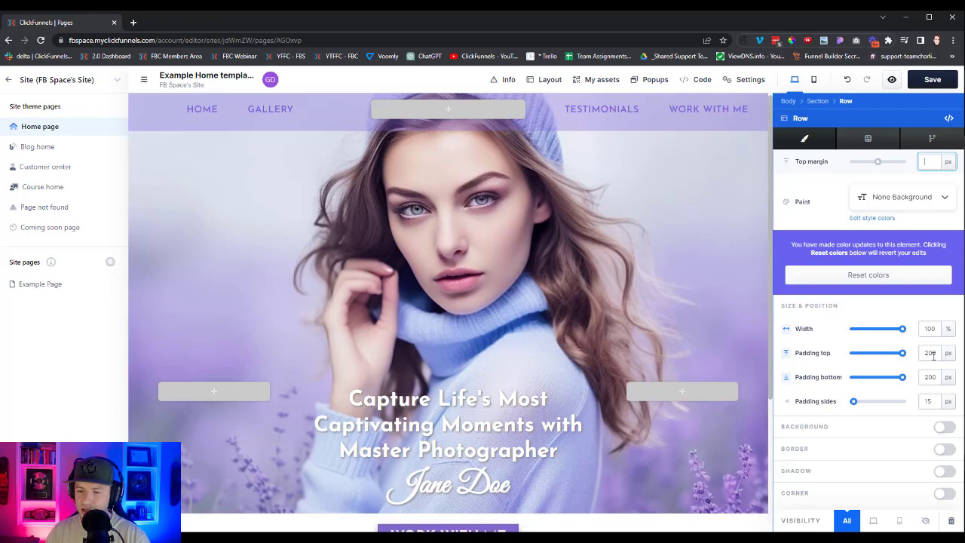
left_click(932, 354)
type("250")
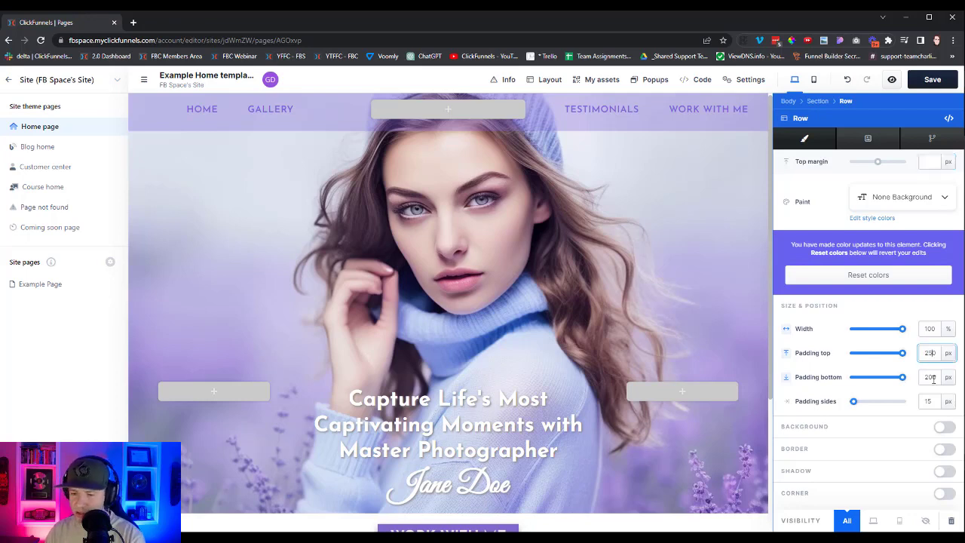
left_click(928, 377)
left_click(685, 303)
scroll(837, 399, "down", 3)
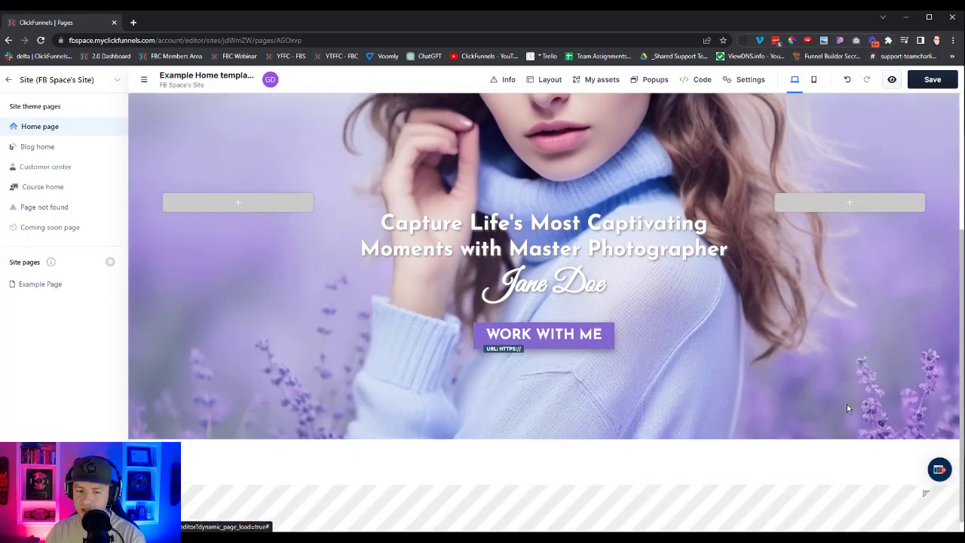
scroll(686, 450, "up", 5)
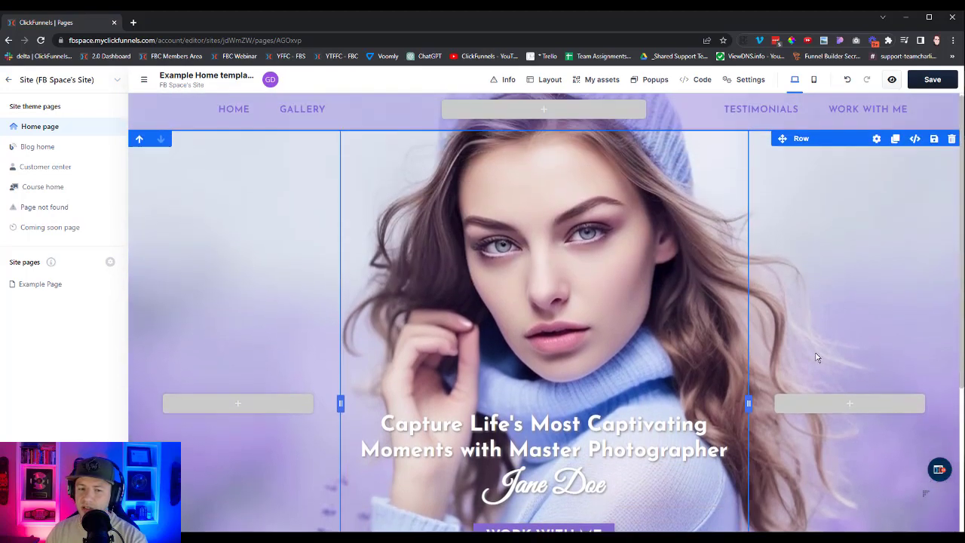
Step: Set the hero row's top and bottom padding to 150 px and check the section's lower edge
left_click(876, 138)
double_click(929, 353)
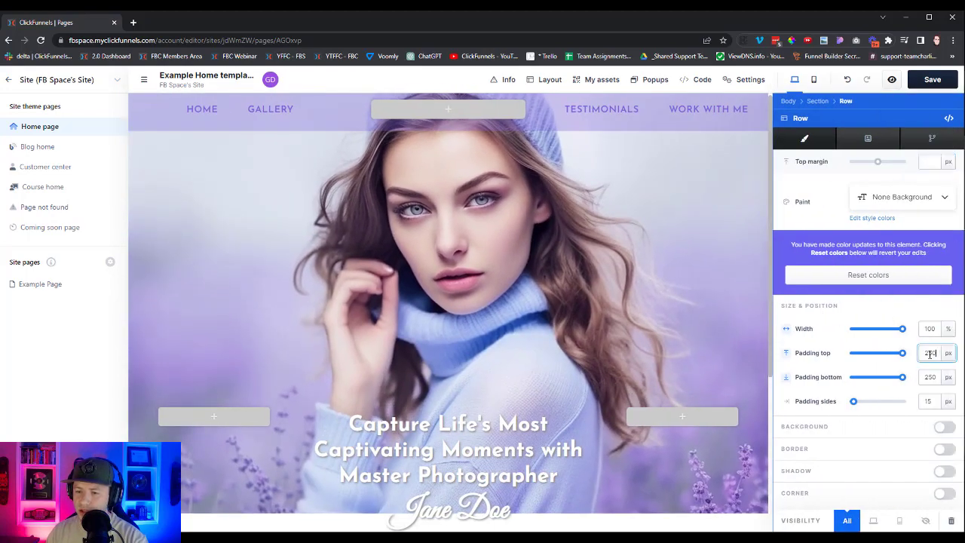
type("150")
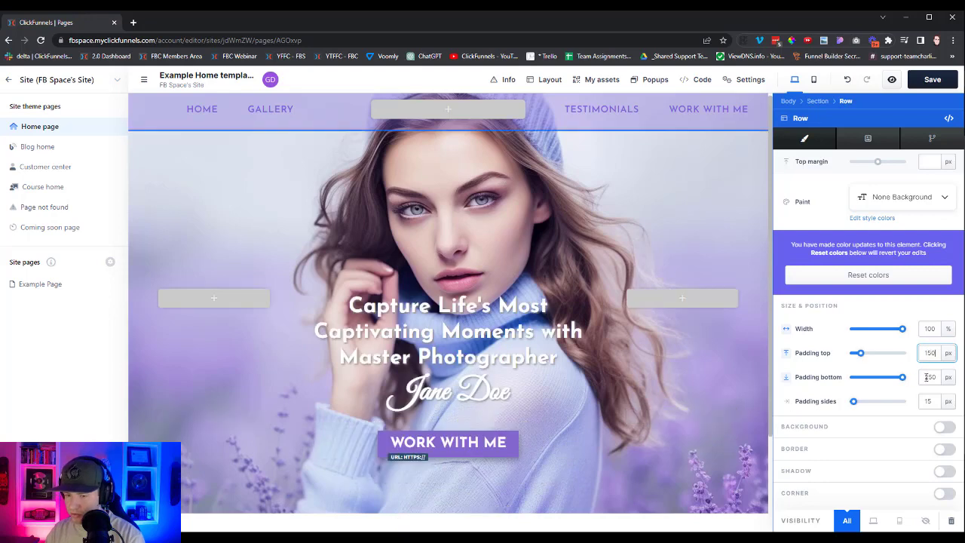
double_click(929, 377)
type("1")
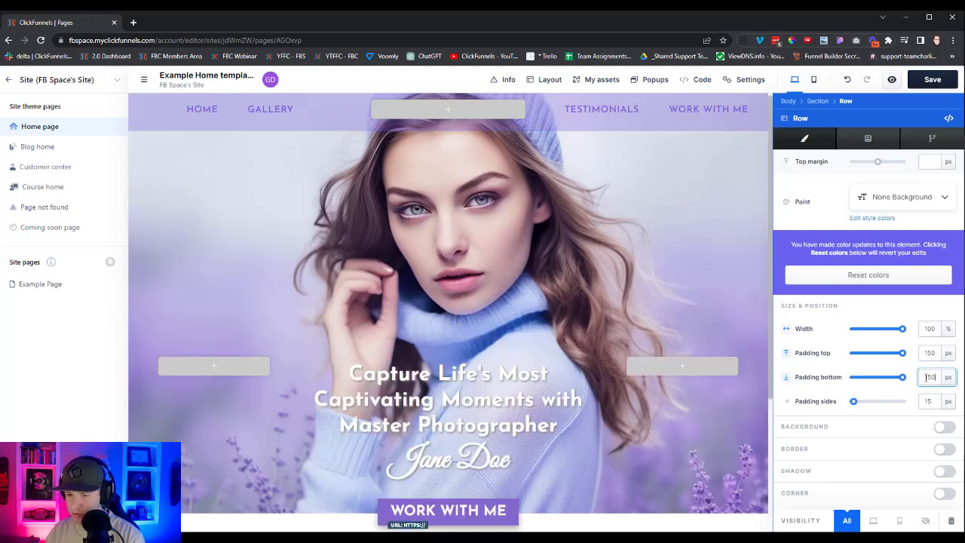
type("50")
left_click(698, 253)
scroll(808, 395, "down", 3)
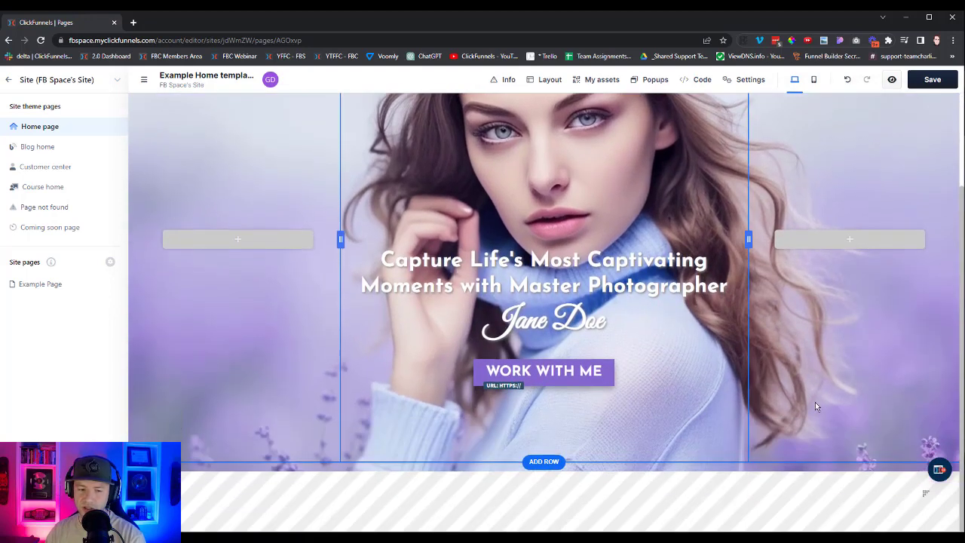
scroll(814, 406, "up", 3)
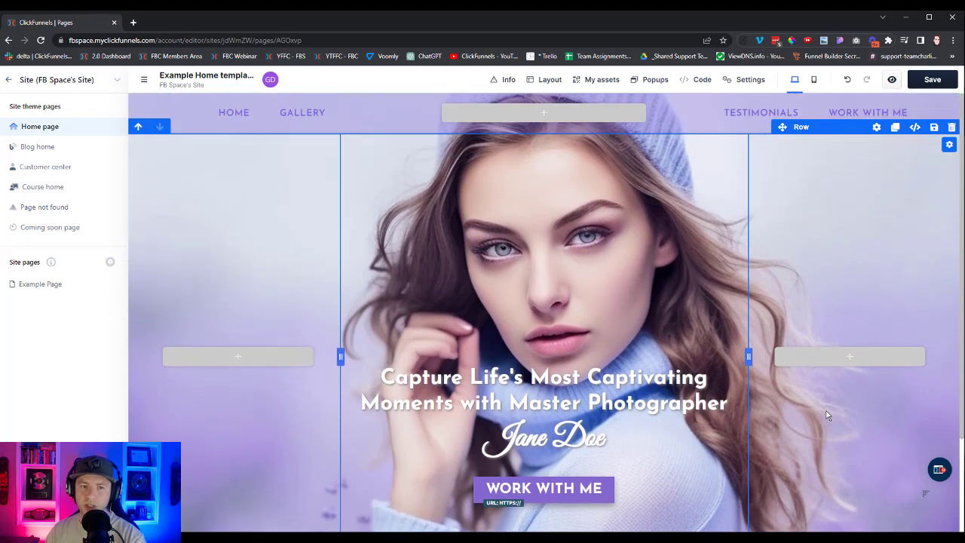
Step: Set the hero headline's top margin to 400 px and check the text placement over the photo
scroll(827, 413, "down", 1)
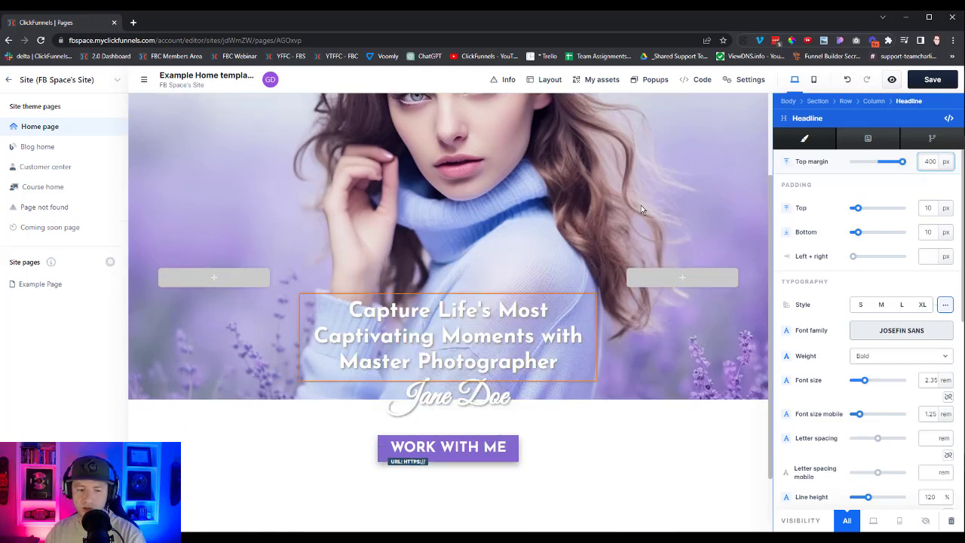
key("Escape")
scroll(910, 413, "up", 2)
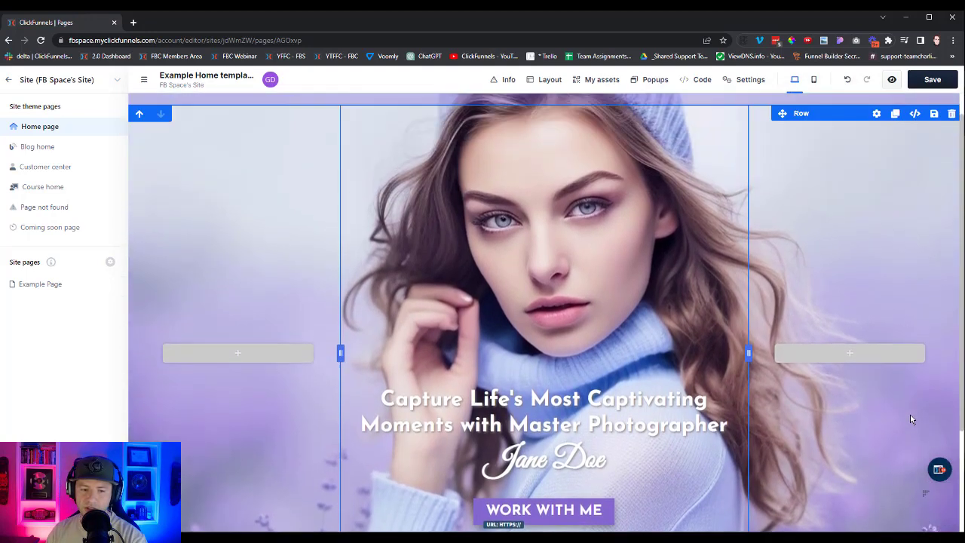
scroll(909, 413, "down", 1)
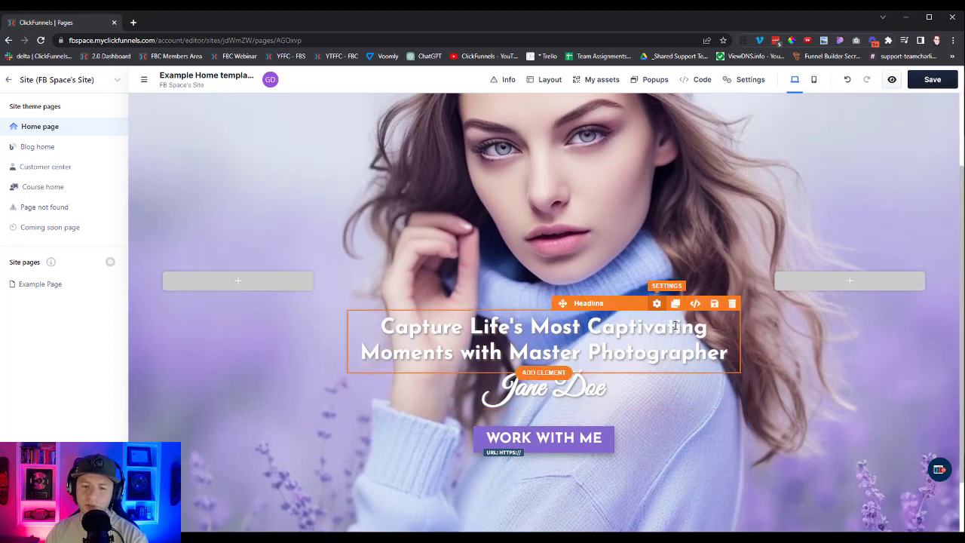
scroll(677, 324, "up", 2)
scroll(867, 422, "down", 2)
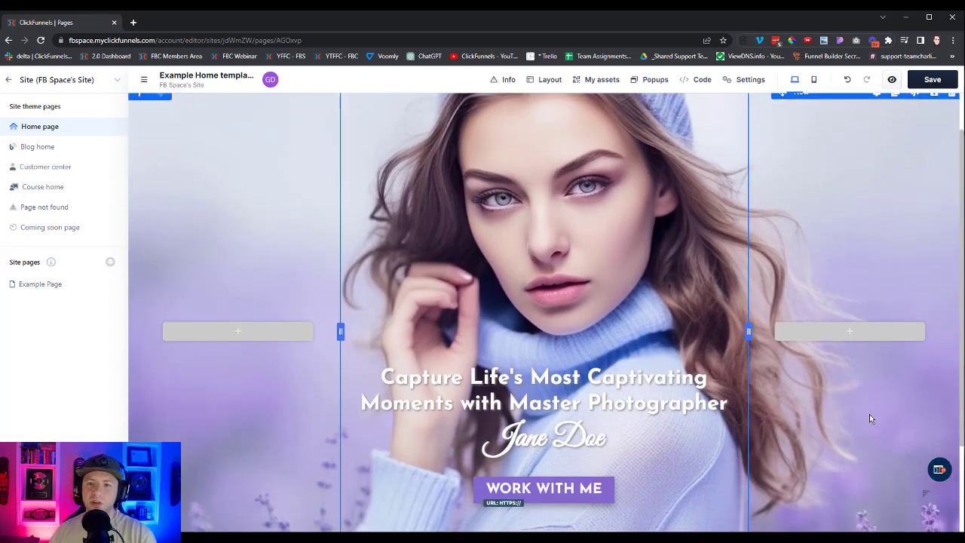
Step: Add a new blank section directly below the hero section
scroll(513, 471, "down", 2)
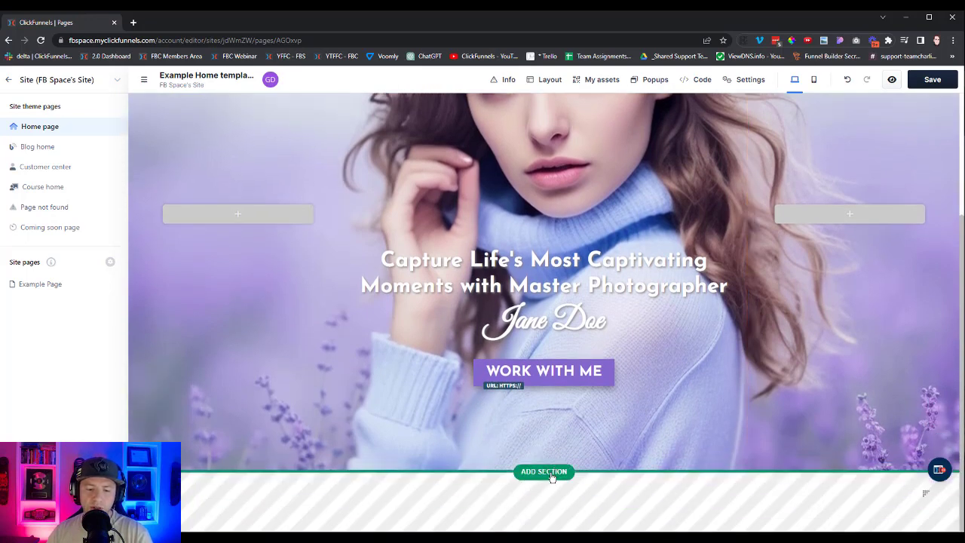
left_click(542, 469)
left_click(748, 190)
left_click_drag(817, 319, 626, 486)
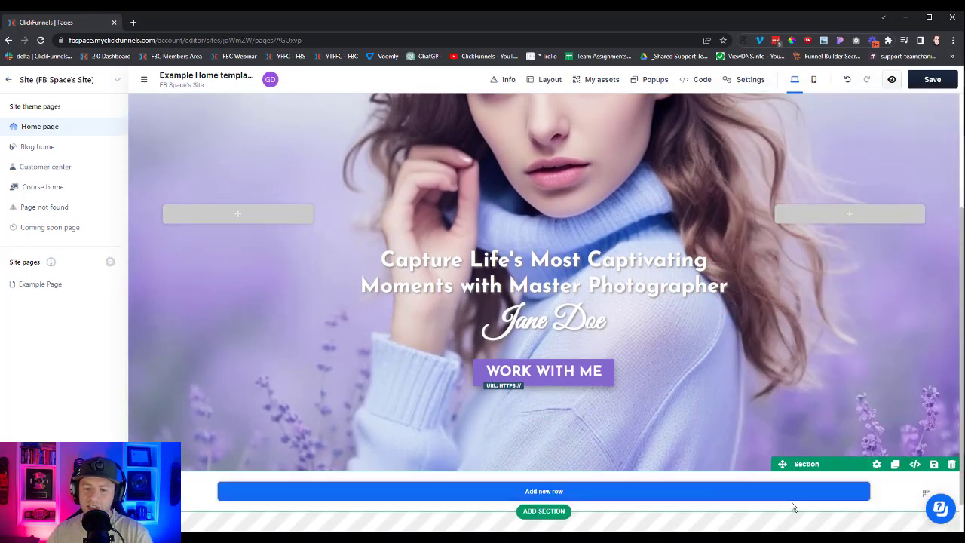
Step: Add a 1-column row to the new section below the hero without placing an element in it
left_click(549, 494)
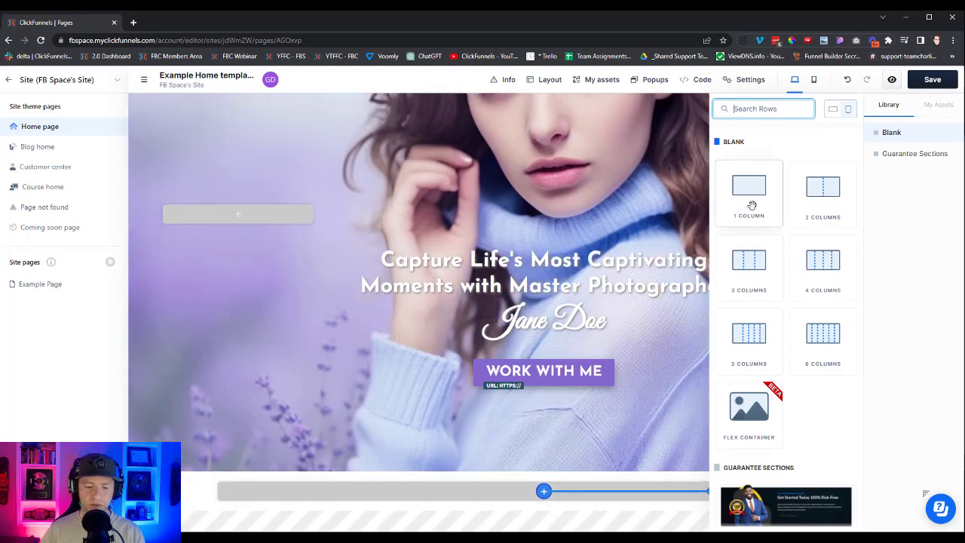
left_click(214, 494)
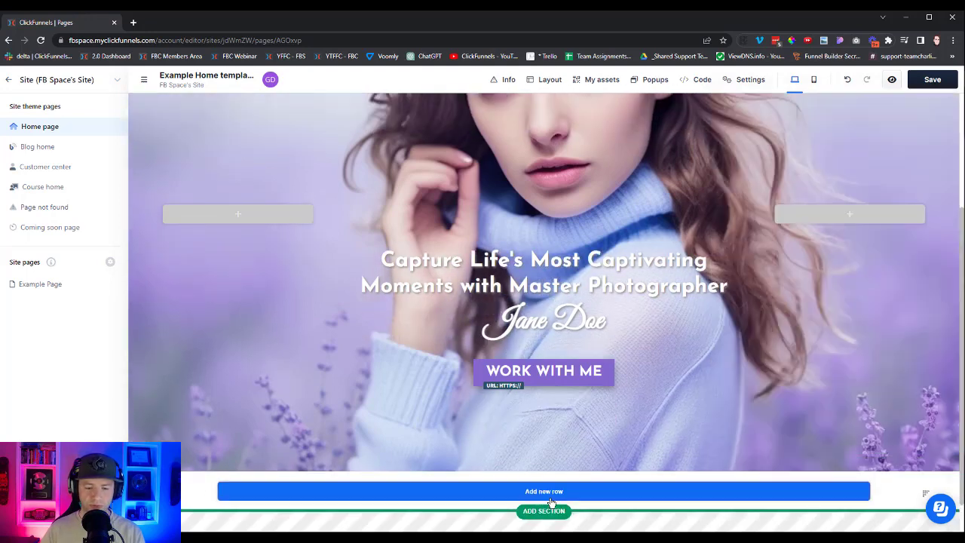
left_click(551, 497)
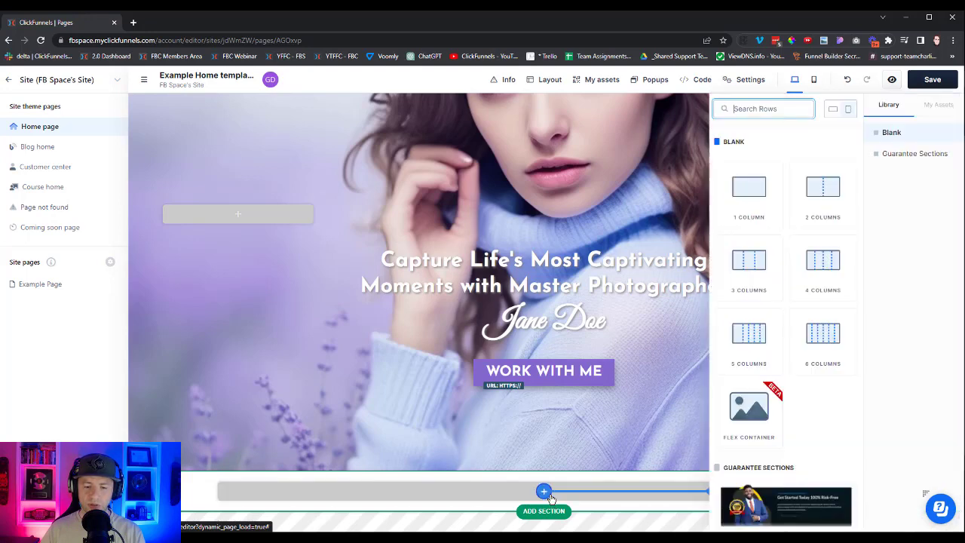
left_click(749, 188)
left_click(452, 495)
scroll(542, 500, "down", 2)
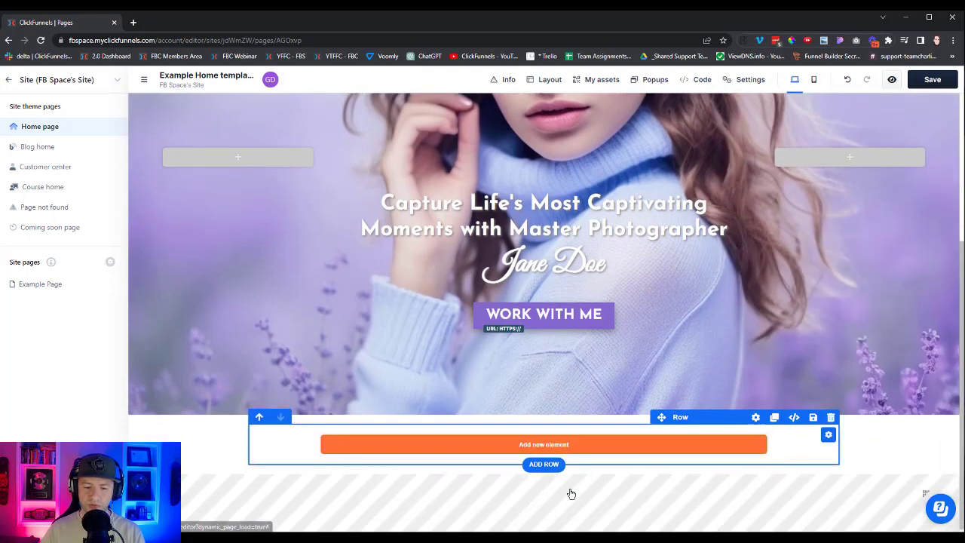
Step: Add a second 1-column row beneath the first one in the new section, leaving it empty
left_click(544, 462)
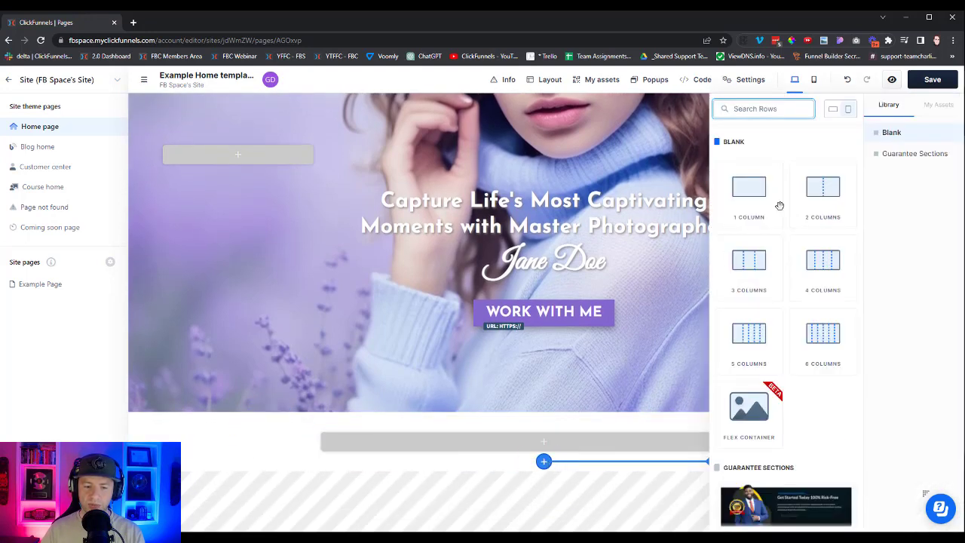
left_click(748, 193)
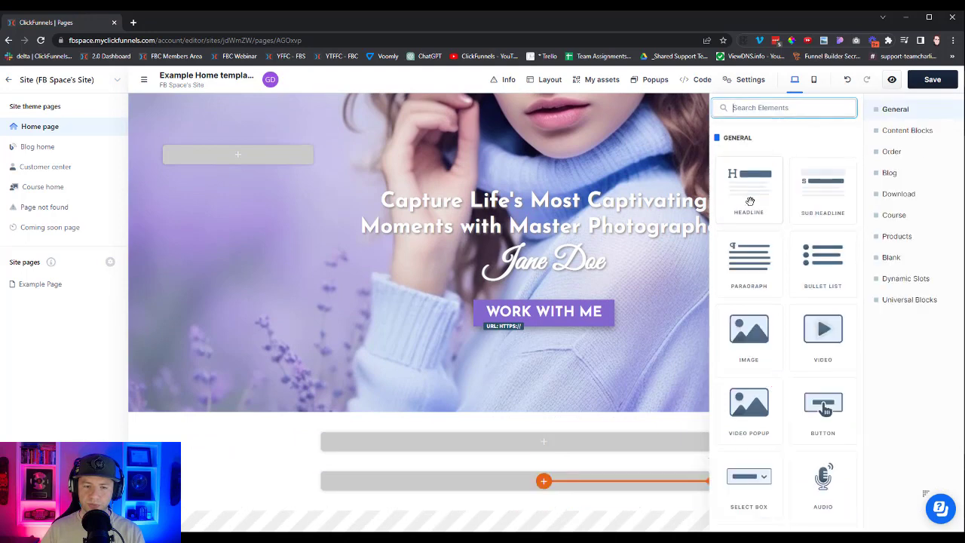
left_click(289, 447)
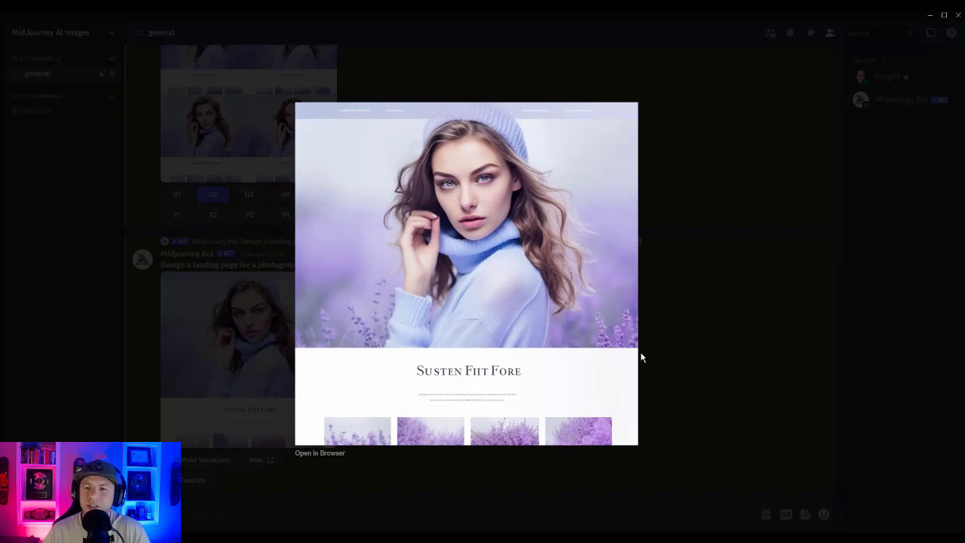
Step: Return to ClickFunnels from the Midjourney design, clone the hero headline and move the copy into the new section's first row
left_click(929, 16)
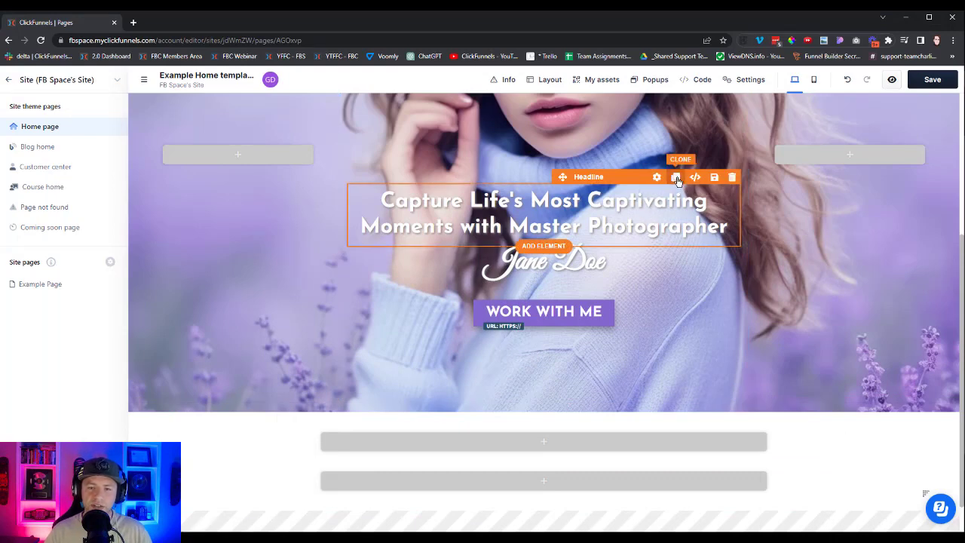
left_click(676, 178)
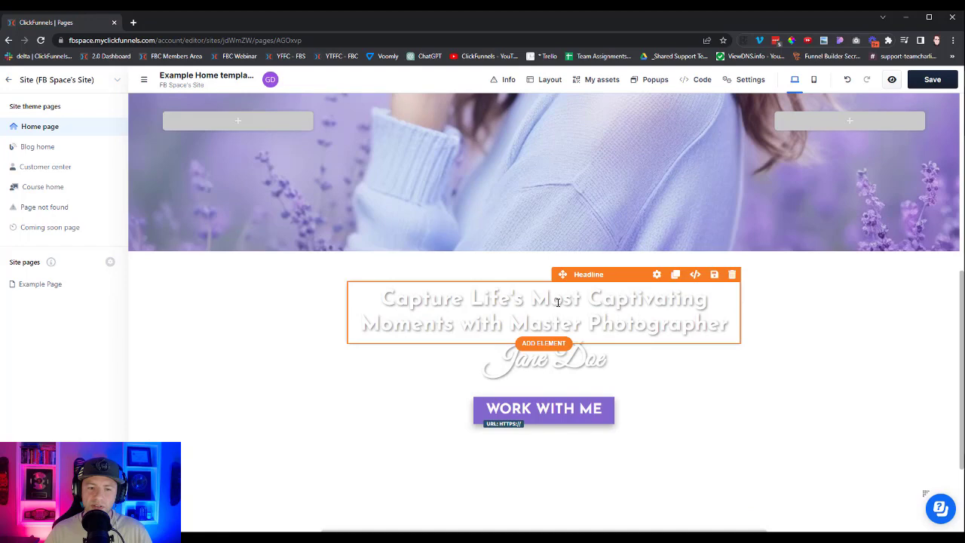
left_click_drag(562, 274, 571, 402)
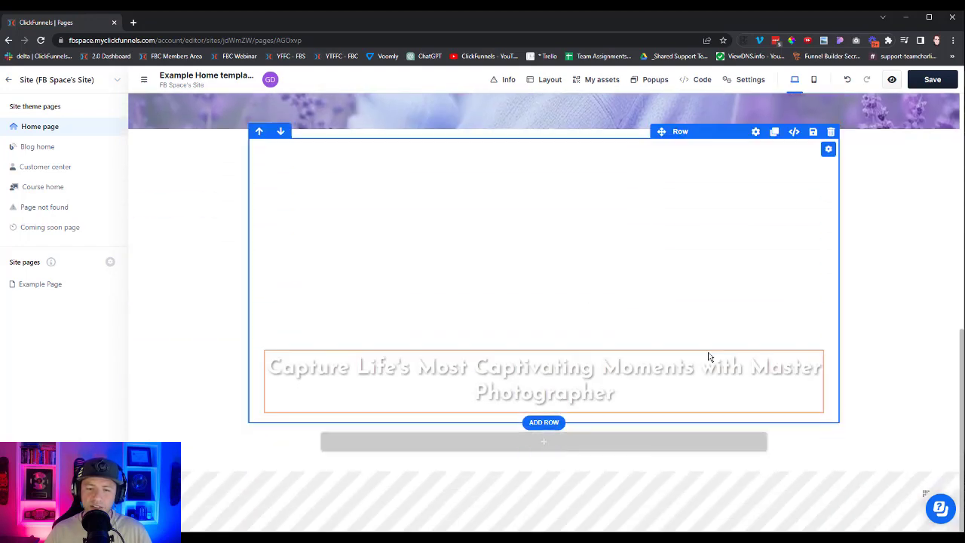
Step: Remove the top margin from the copied headline in the new section
left_click(739, 340)
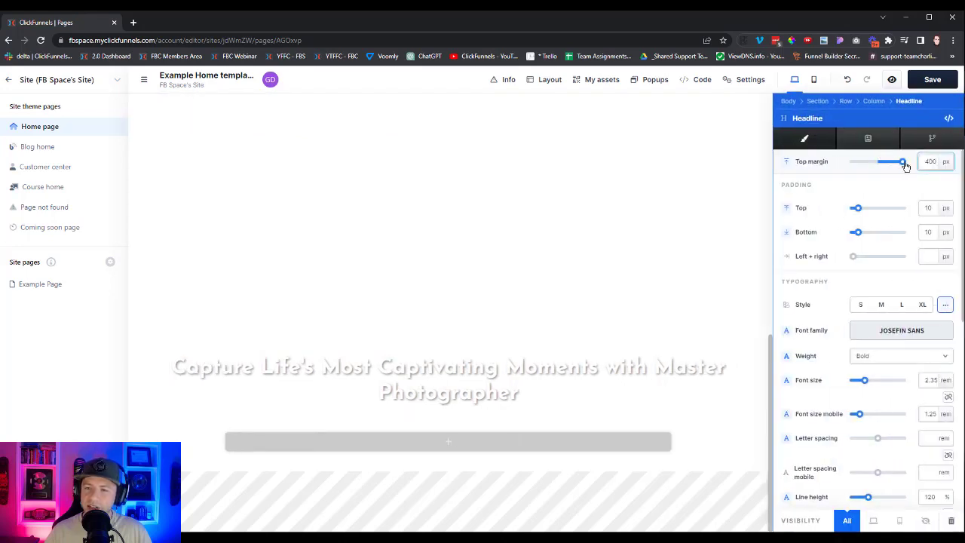
left_click_drag(905, 165, 879, 165)
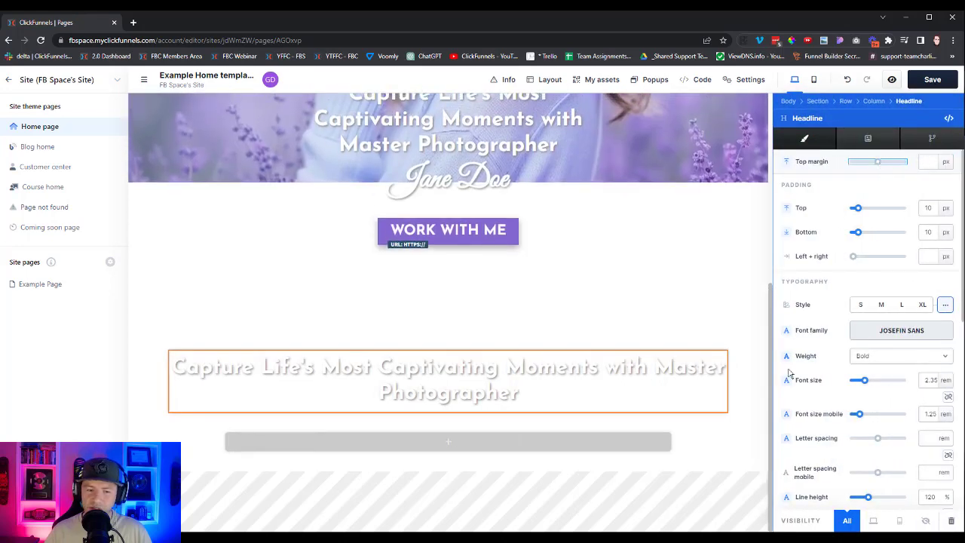
Step: Turn off the text shadow on the copied headline in the section below the hero
left_click(595, 291)
scroll(834, 392, "up", 3)
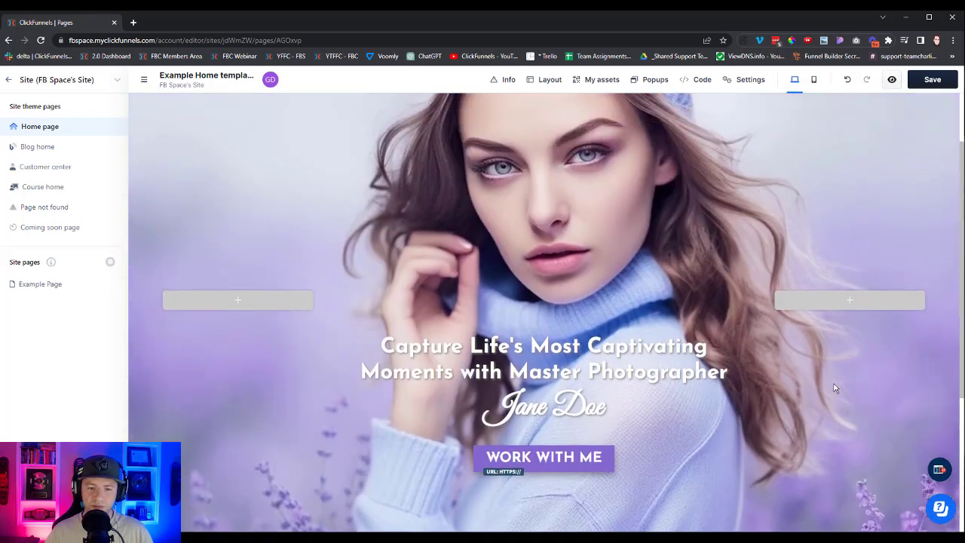
scroll(833, 388, "up", 1)
scroll(500, 377, "down", 4)
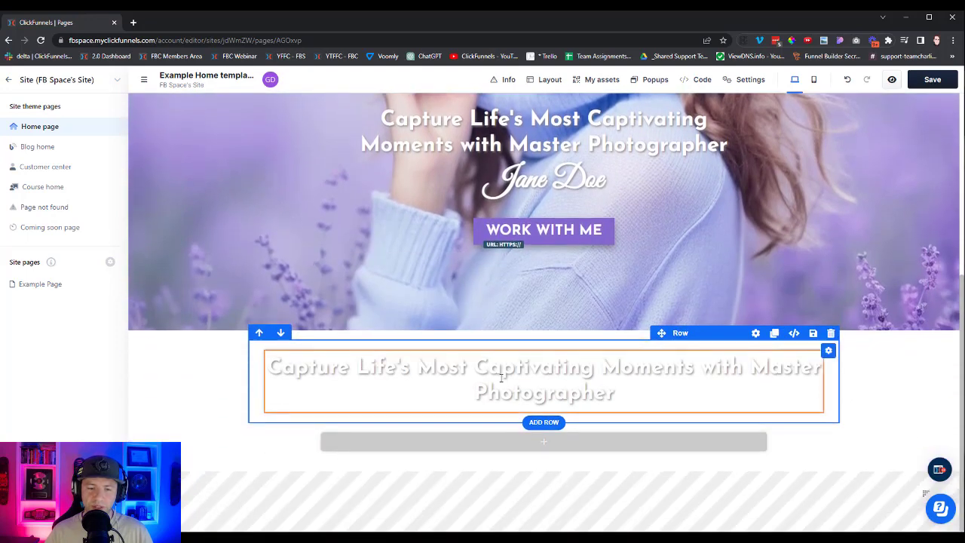
left_click(739, 343)
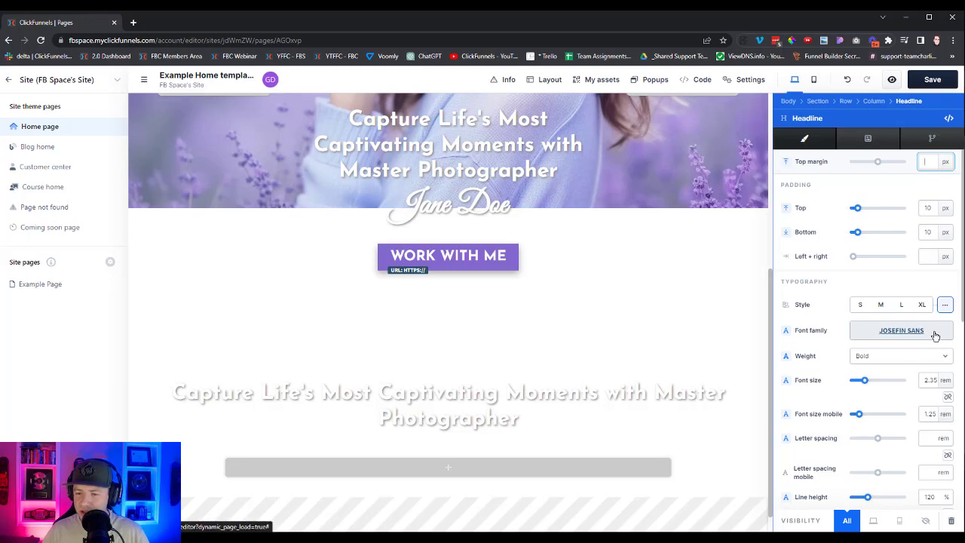
scroll(932, 334, "down", 3)
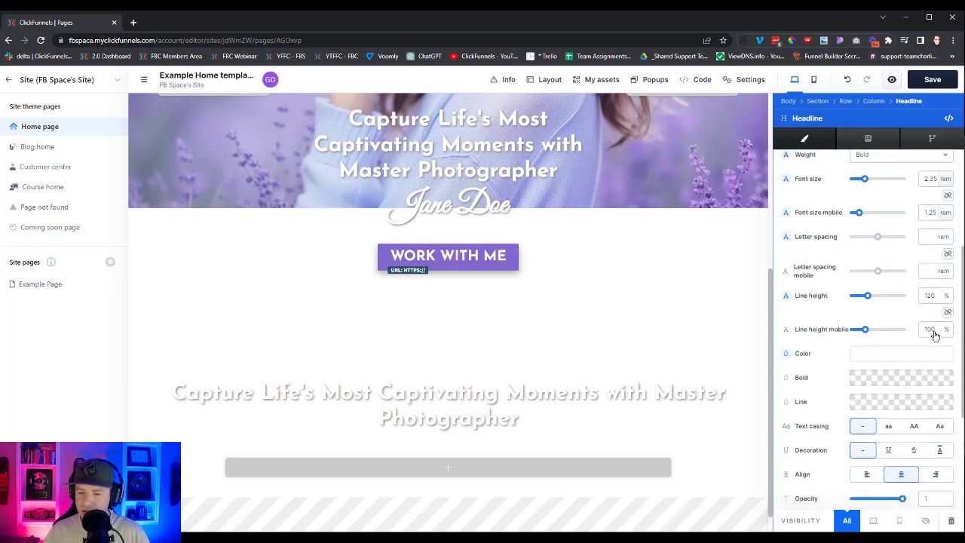
left_click(877, 355)
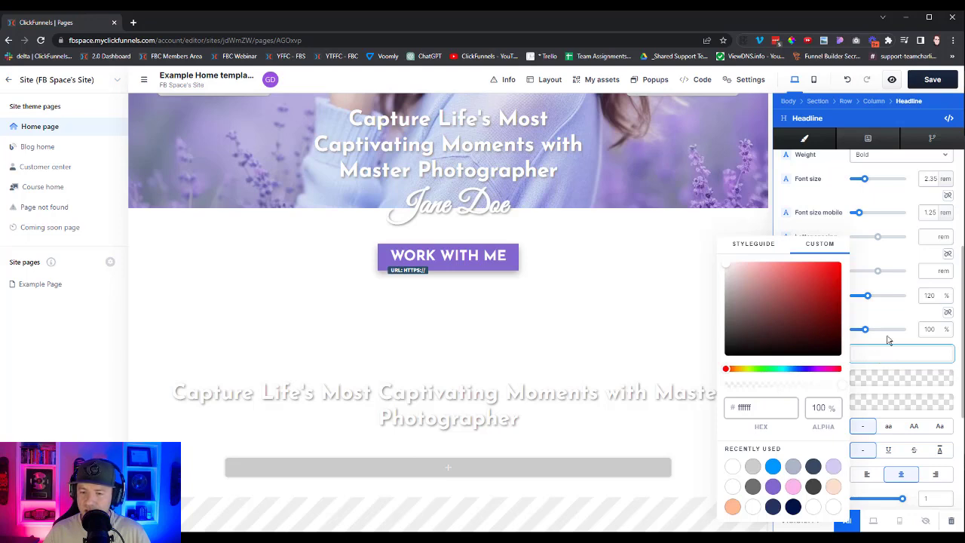
left_click(908, 394)
scroll(915, 377, "down", 4)
left_click(940, 355)
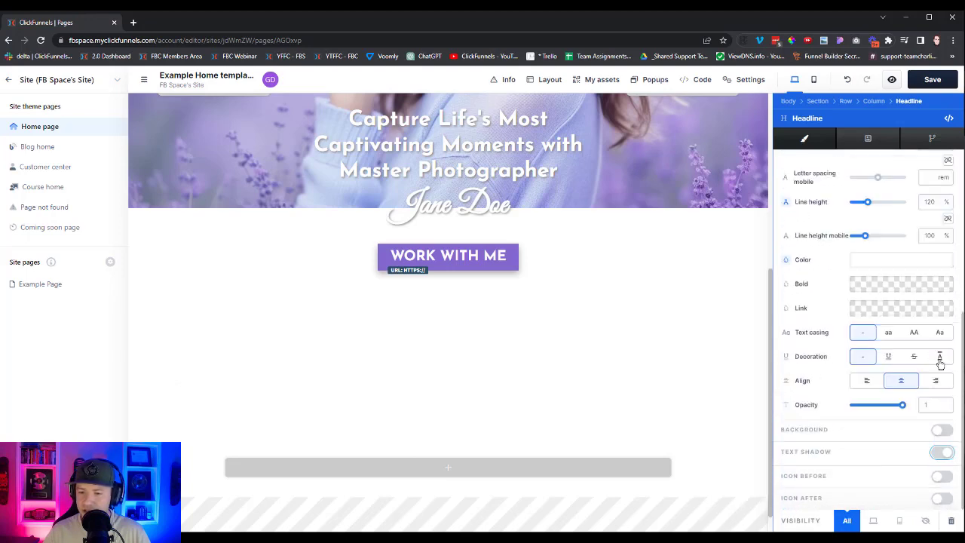
Step: Change the copied headline's text color to dark gray 595151
scroll(939, 364, "up", 3)
left_click(881, 365)
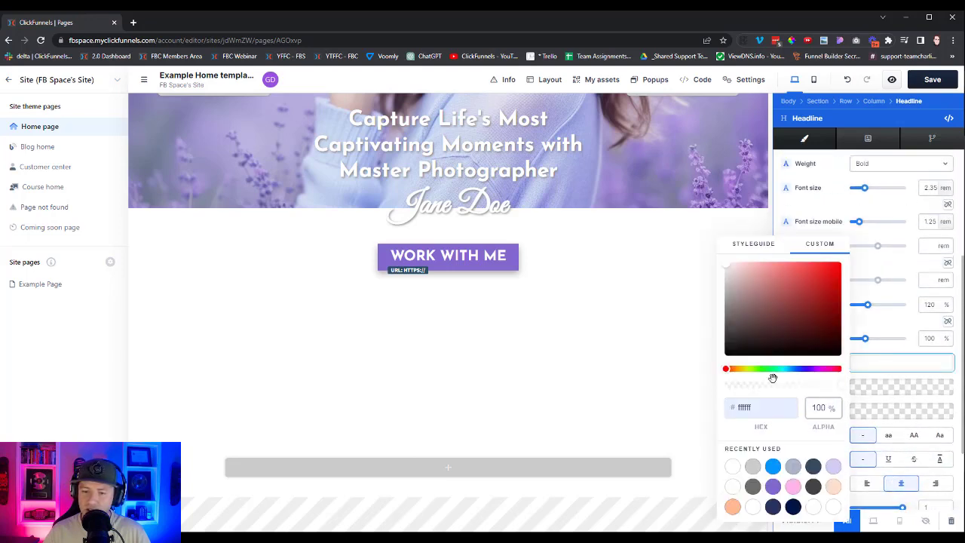
mouse_move(746, 311)
left_mouse_down()
mouse_move(721, 327)
mouse_move(735, 323)
left_mouse_up()
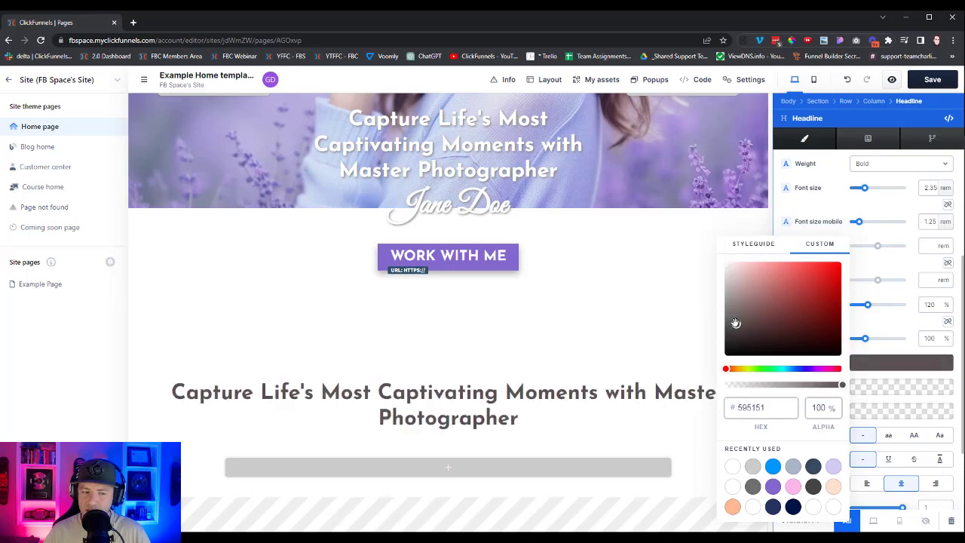
Step: Replace the copied headline's text with "My Gallery"
left_click(574, 395)
double_click(574, 395)
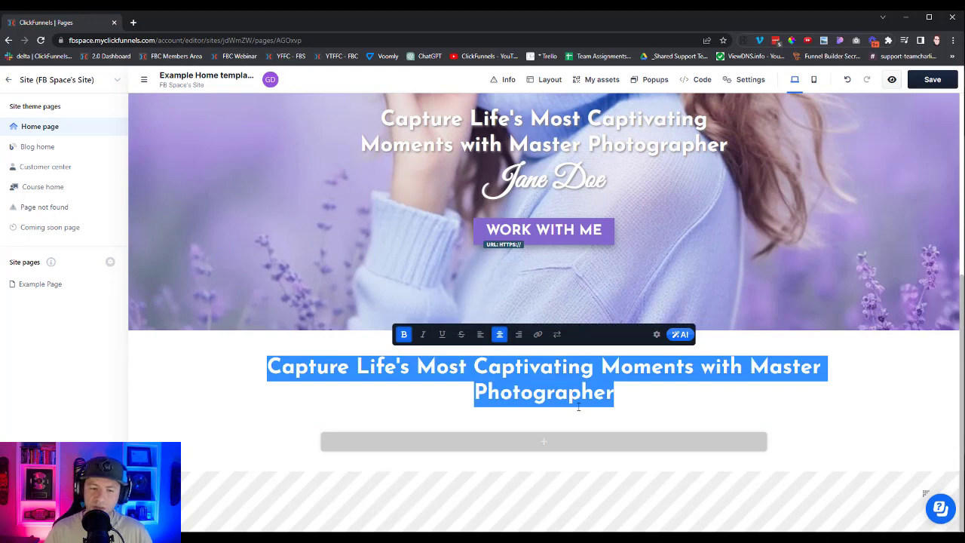
type("MY GAL")
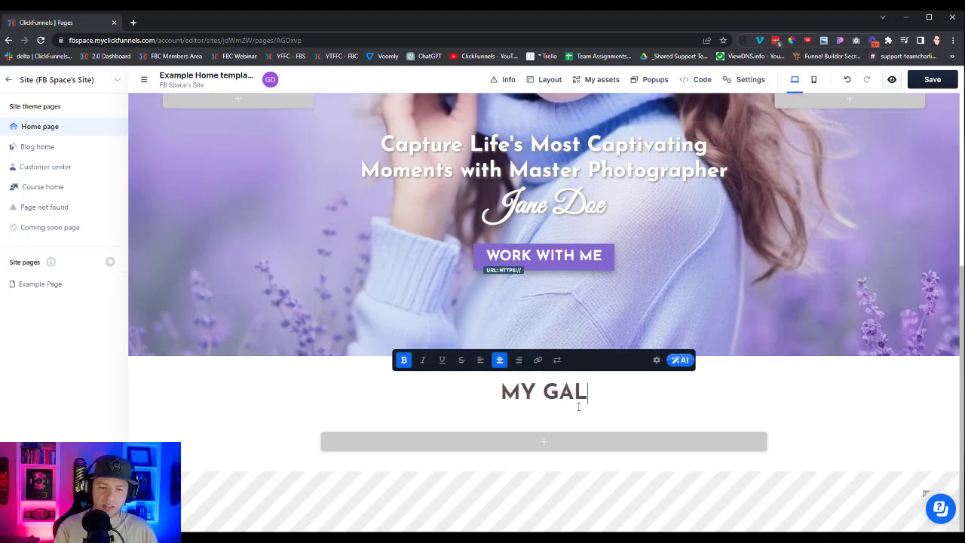
key("BackSpace")
key("BackSpace")
key("BackSpace")
key("BackSpace")
key("BackSpace")
type("y Ga")
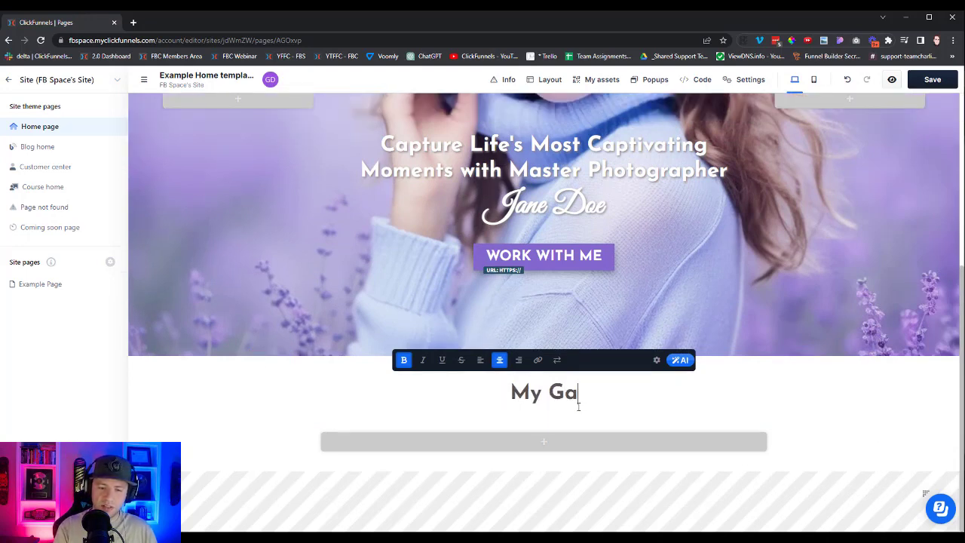
type("llery")
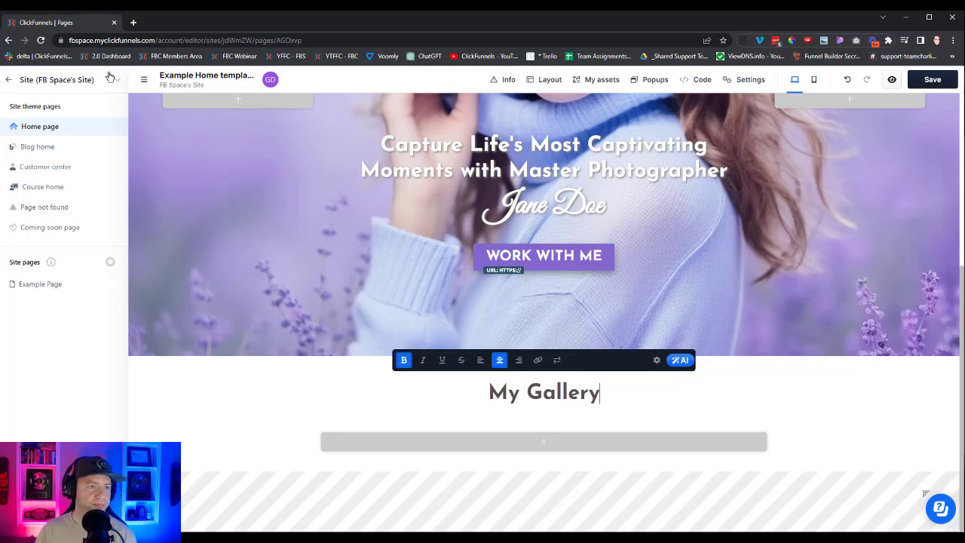
Step: Hide the site pages sidebar and add a Paragraph element to the empty row below the My Gallery headline
left_click(144, 79)
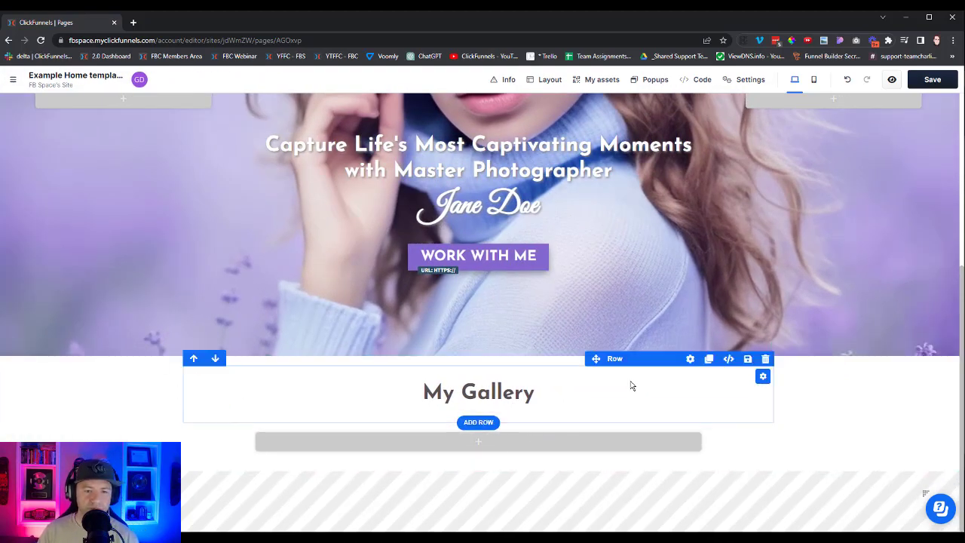
scroll(806, 359, "up", 3)
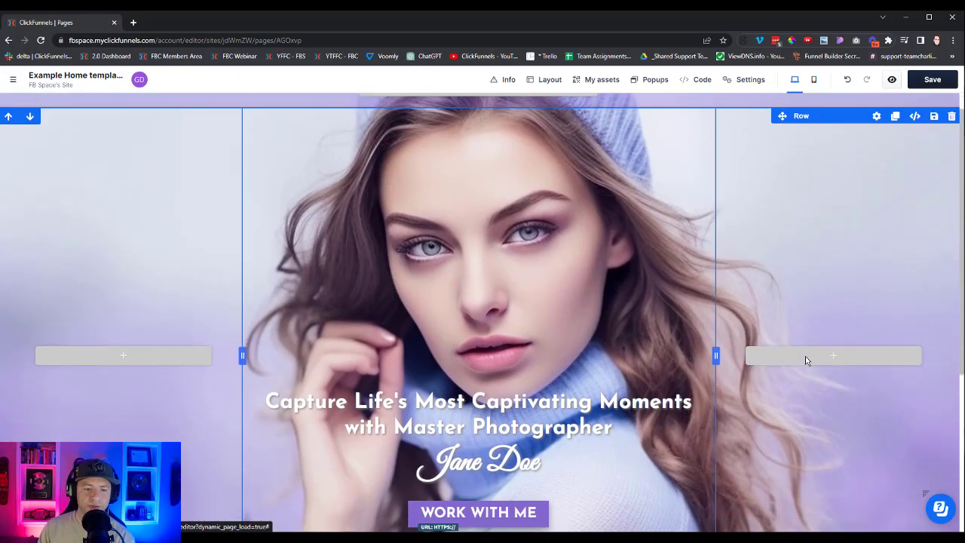
scroll(806, 359, "down", 3)
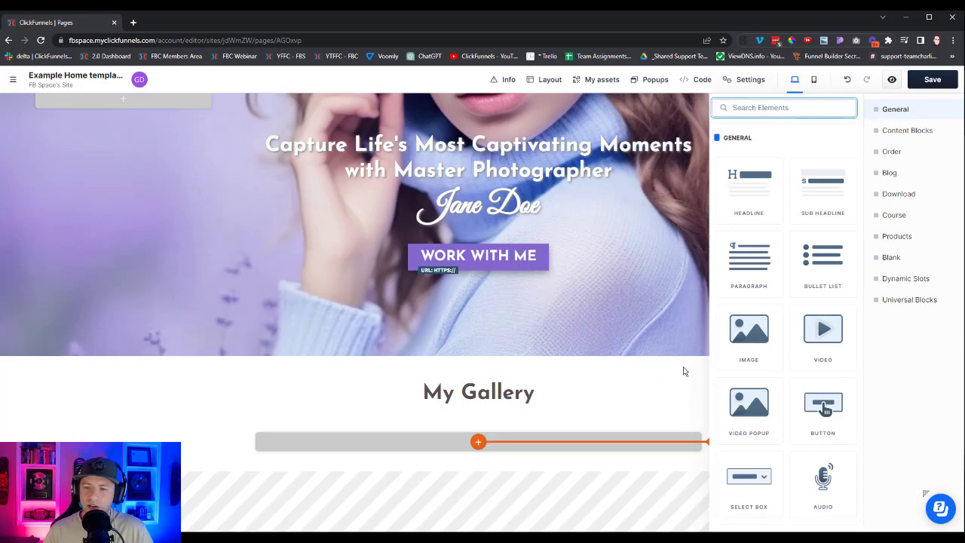
left_click(749, 262)
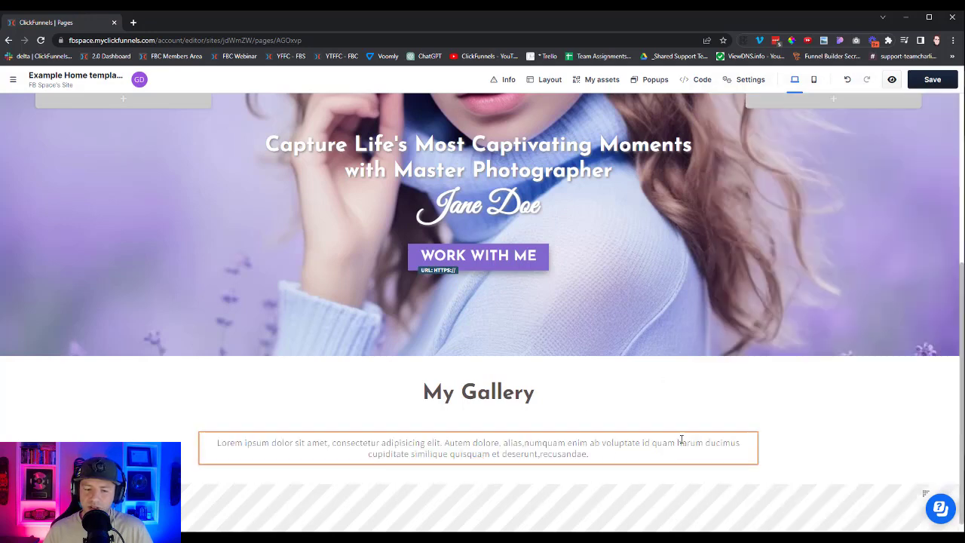
Step: Ask the Napoleon AI assistant for the new paragraph's copy with the prompt "write a two sentence description for my photo gallery"
left_click(684, 444)
left_click(616, 417)
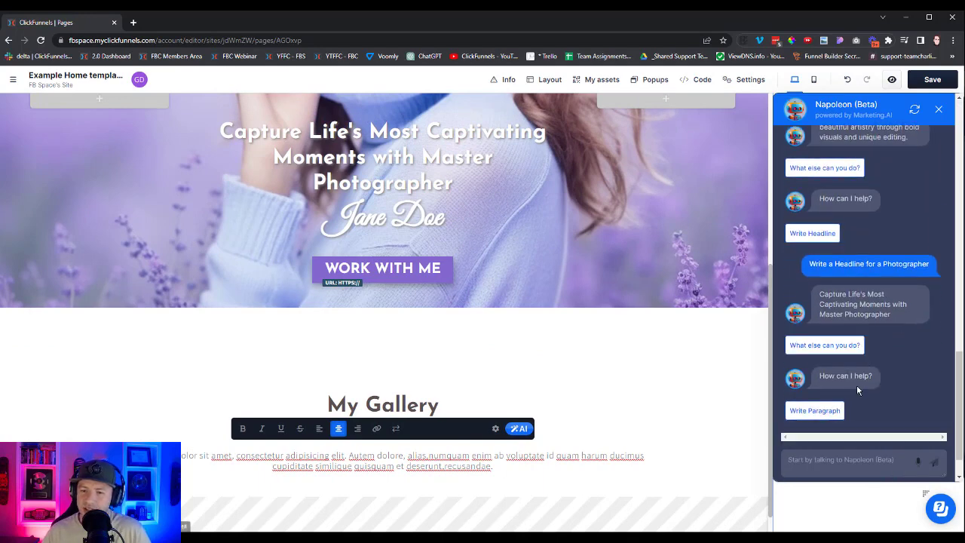
scroll(852, 302, "up", 3)
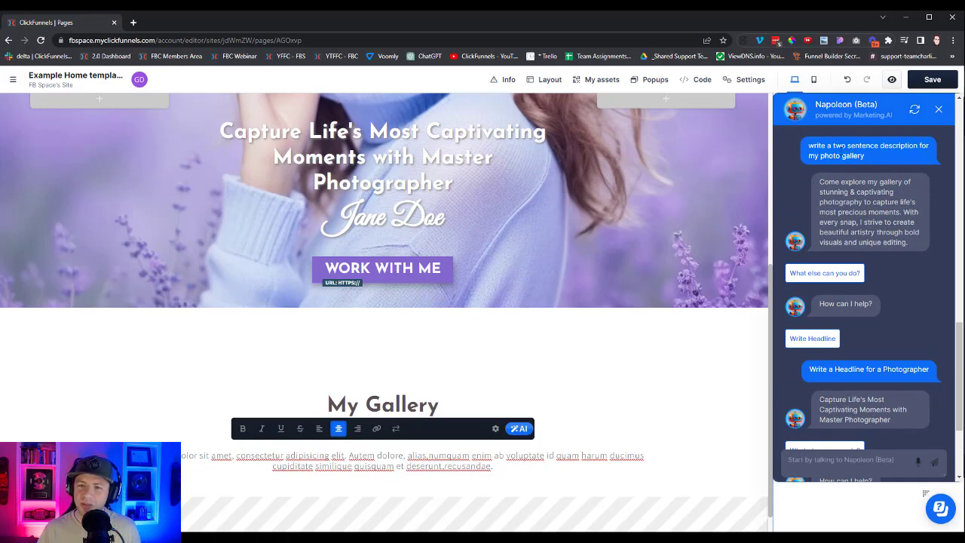
right_click(857, 147)
left_click(872, 155)
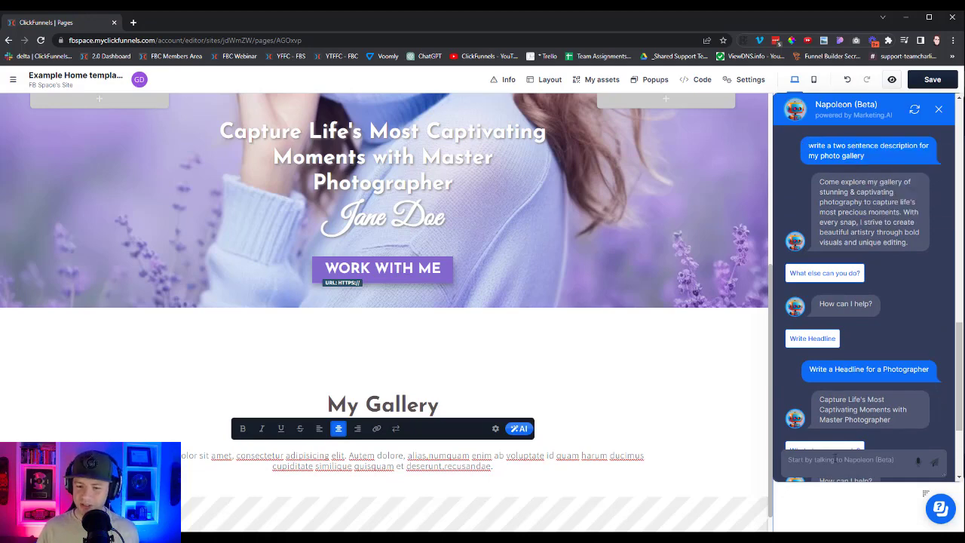
left_click(836, 459)
type("write a two sentence description for my photo gallery")
key("Return")
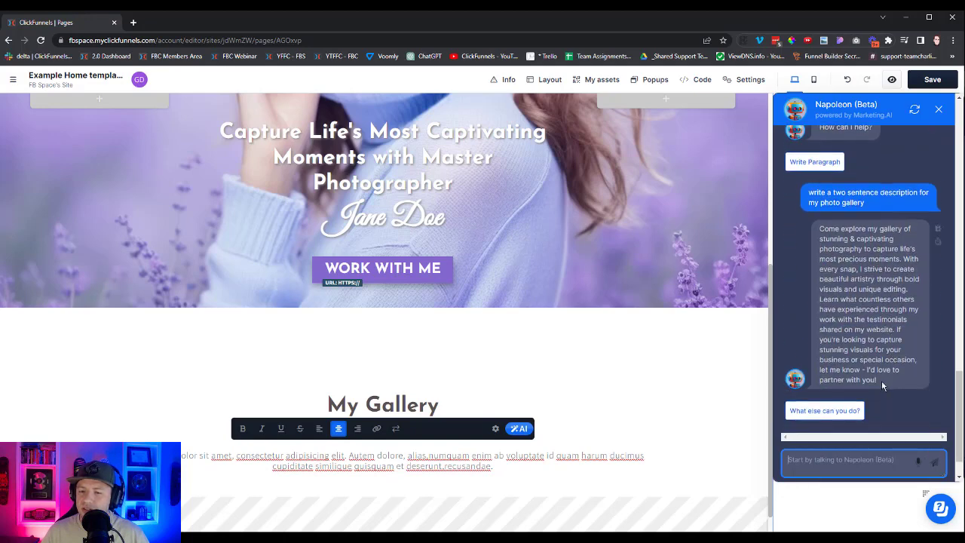
Step: Insert the AI-generated gallery description into the paragraph and close the assistant
left_click(937, 242)
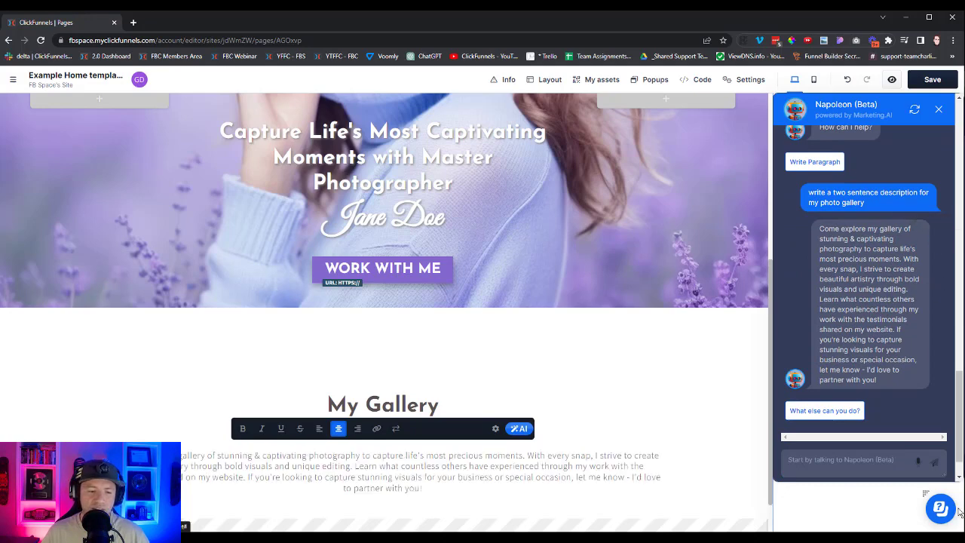
left_click(700, 388)
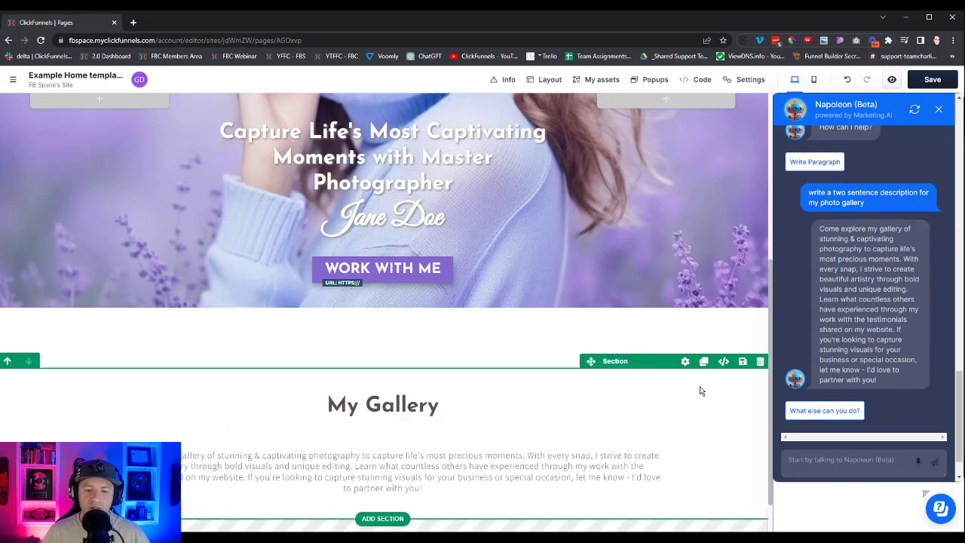
scroll(700, 388, "down", 1)
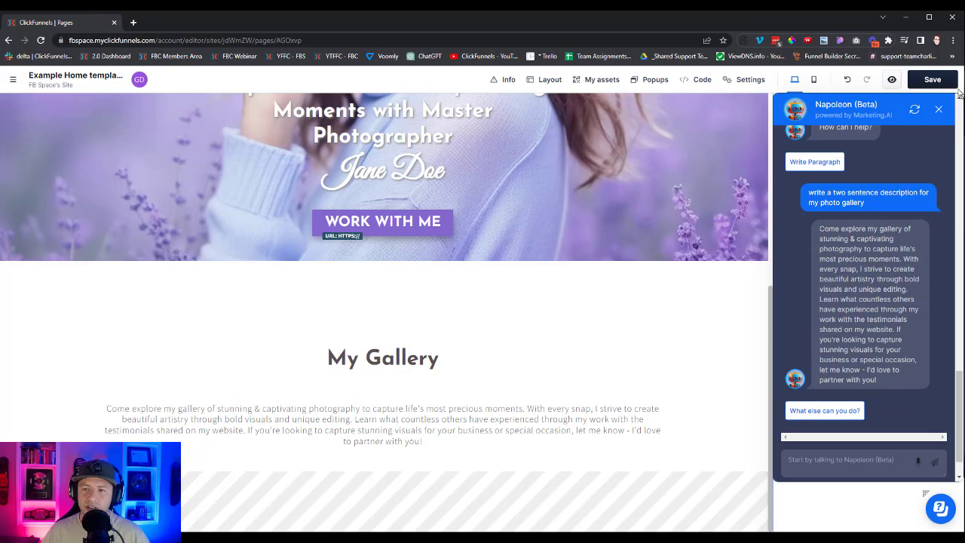
left_click(938, 109)
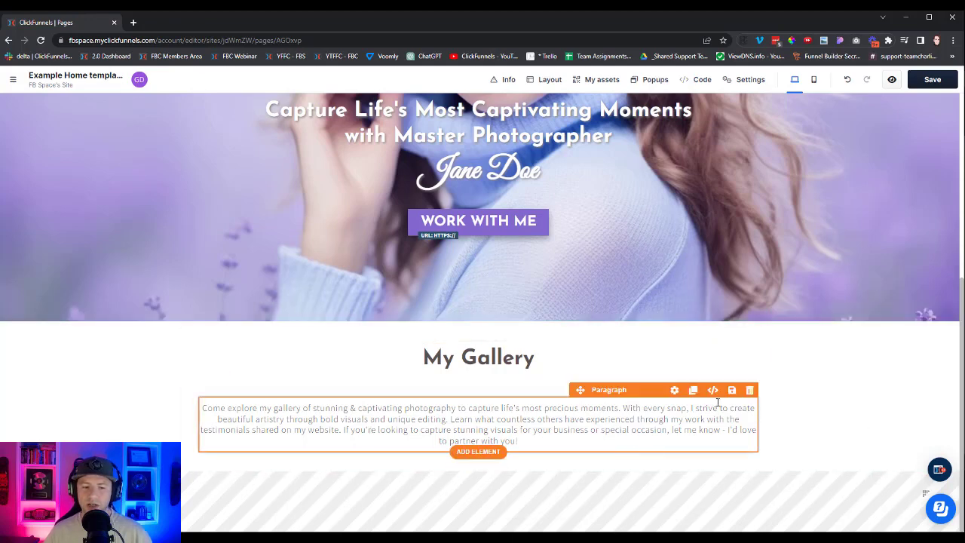
Step: Reduce the width of the row holding the gallery description so the paragraph is somewhat narrower
left_click(716, 378)
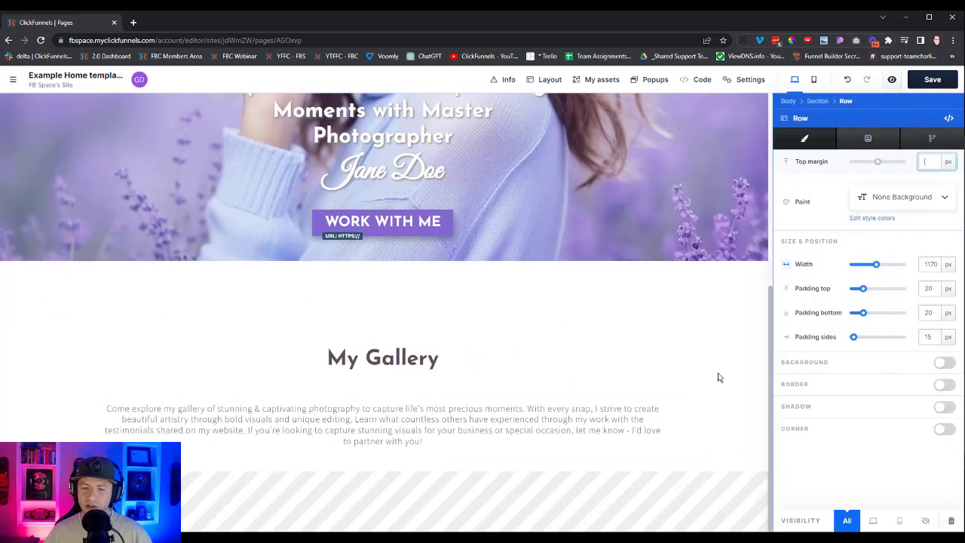
left_click_drag(876, 267, 874, 268)
left_click(684, 318)
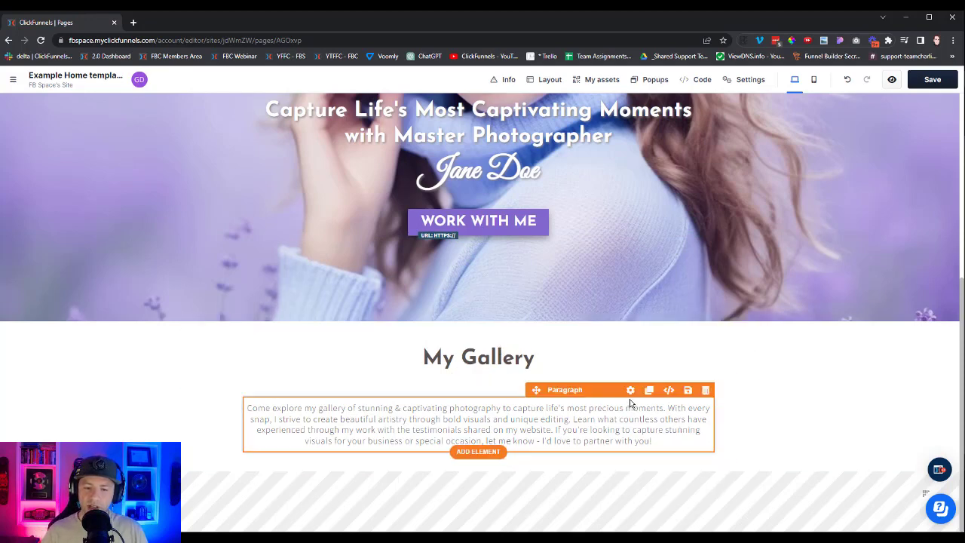
Step: Set the gallery description paragraph's top margin to -20 px to bring it closer to the headline
left_click(630, 390)
left_click_drag(878, 164, 871, 164)
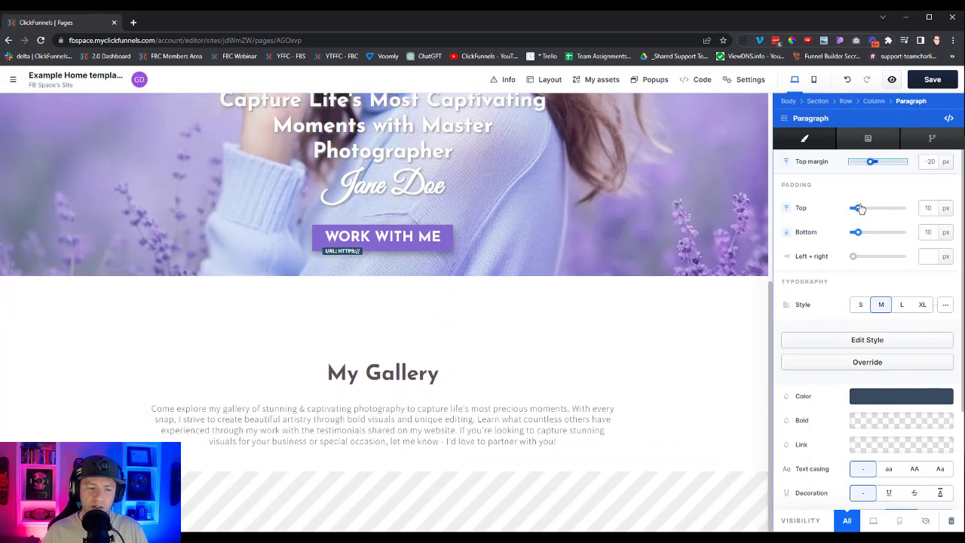
left_click(673, 389)
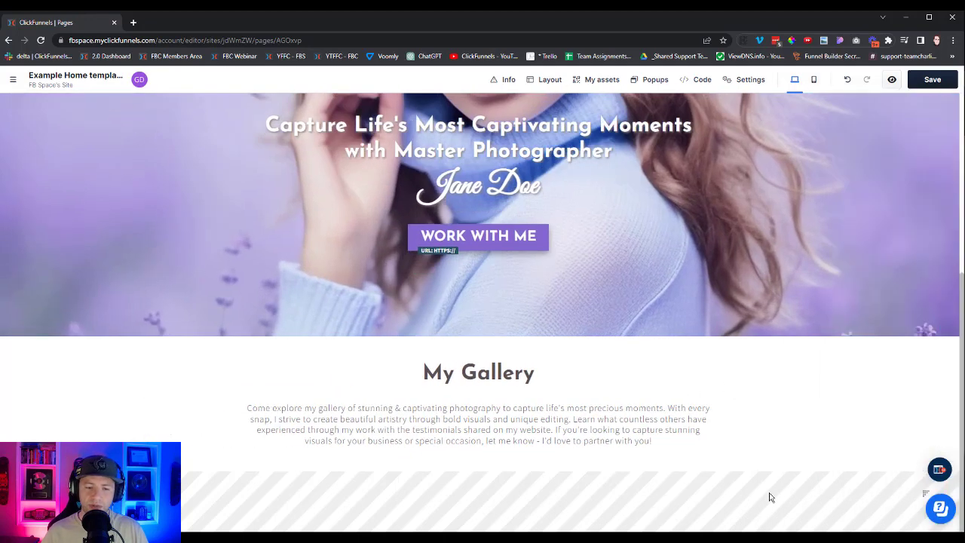
Step: Add a 3-column row beneath the gallery description without placing any element in it
left_click(476, 471)
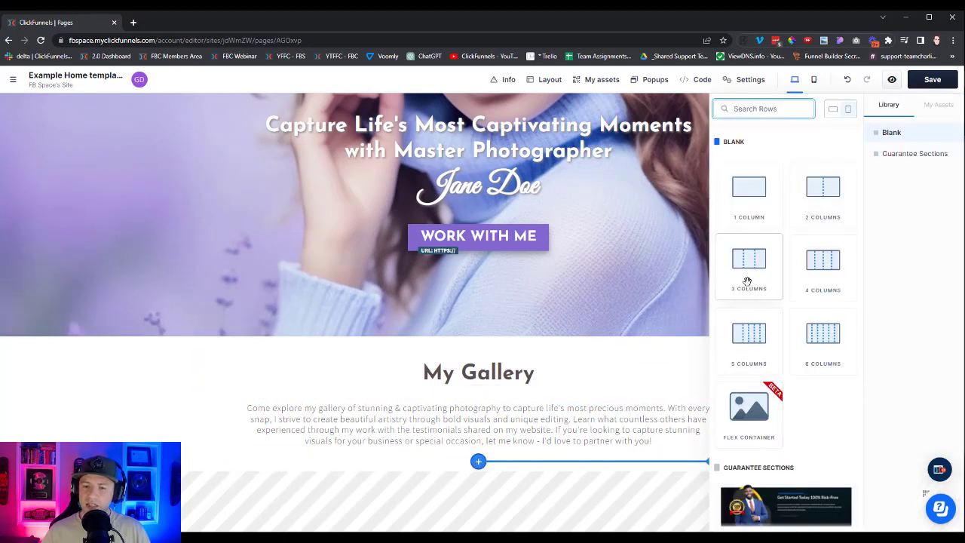
left_click(747, 271)
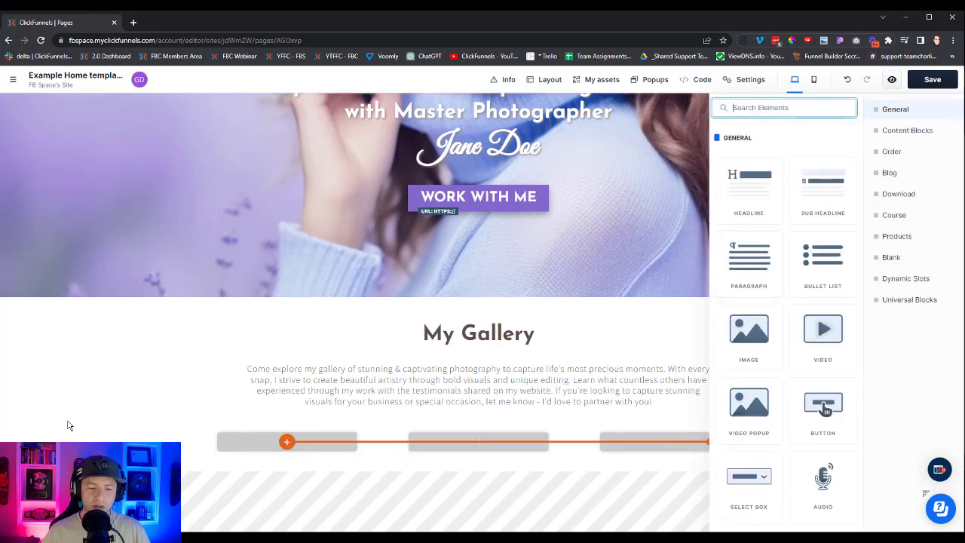
left_click(110, 394)
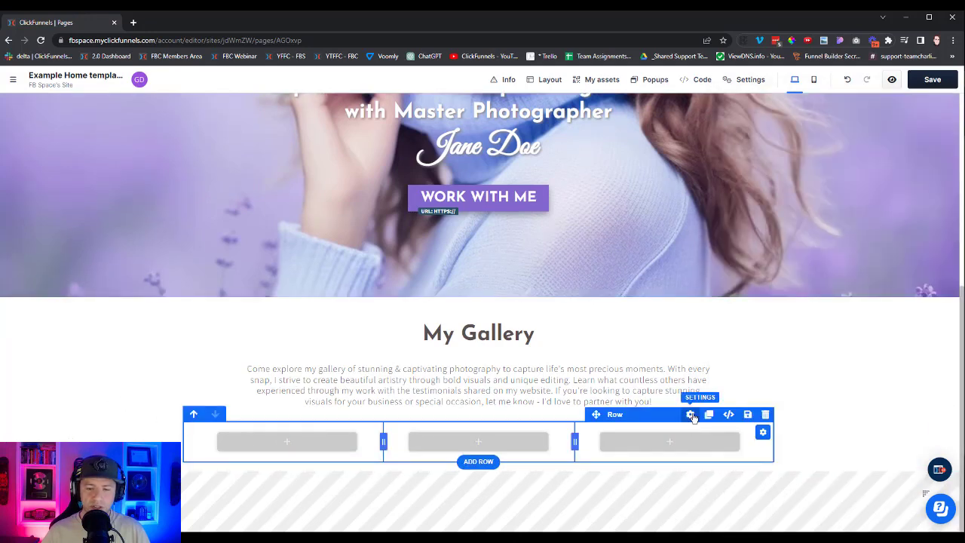
Step: Set the three-column row's width to 90% and clone the row to make a second one
left_click(689, 414)
left_click(952, 269)
left_click(948, 287)
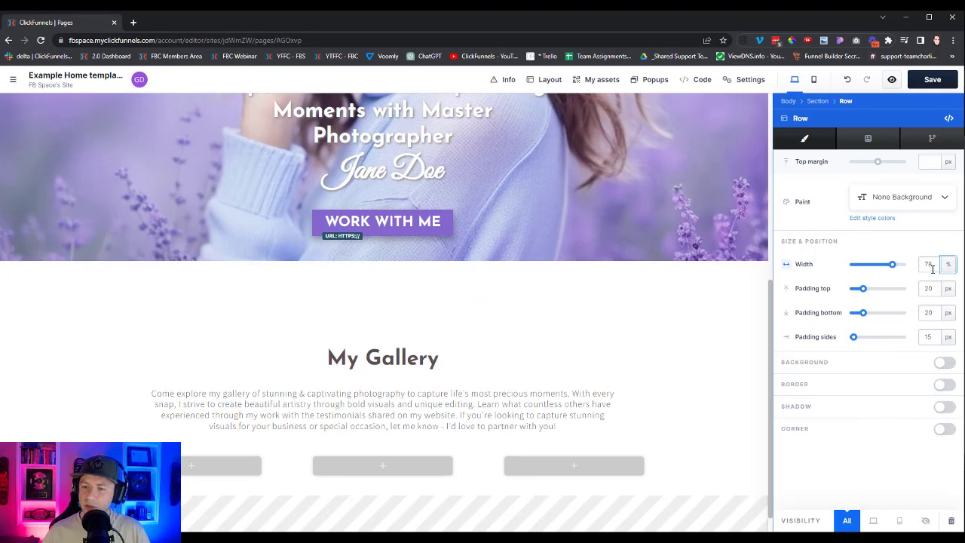
left_click(919, 264)
type("90")
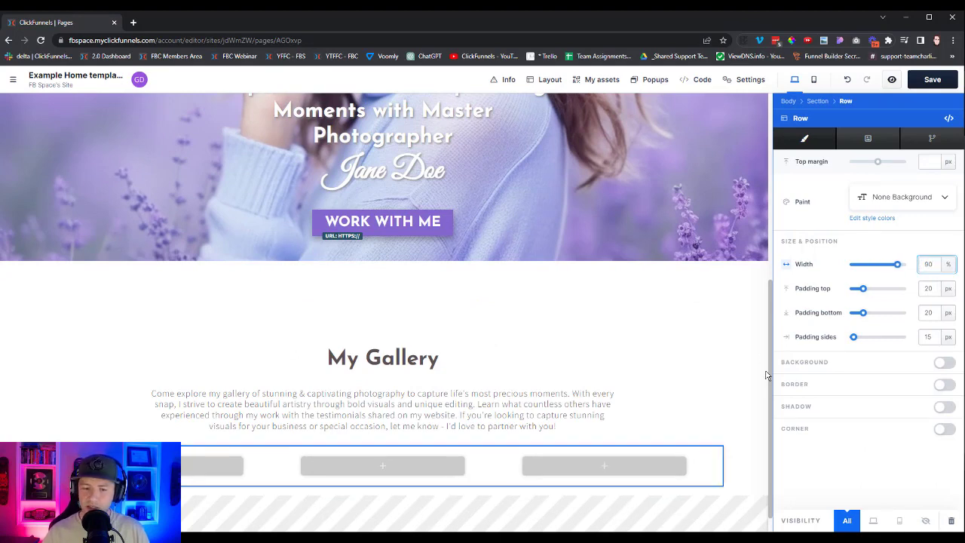
left_click(737, 412)
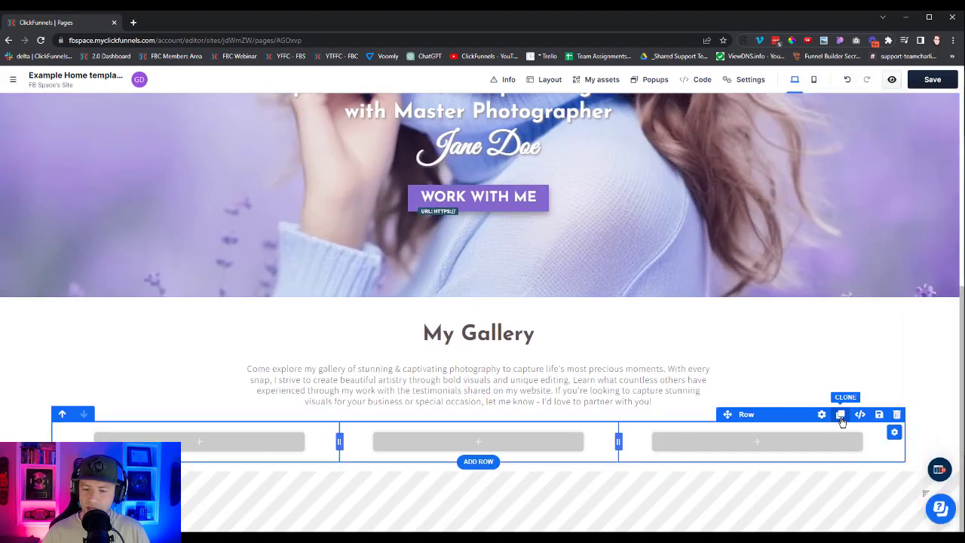
left_click(839, 414)
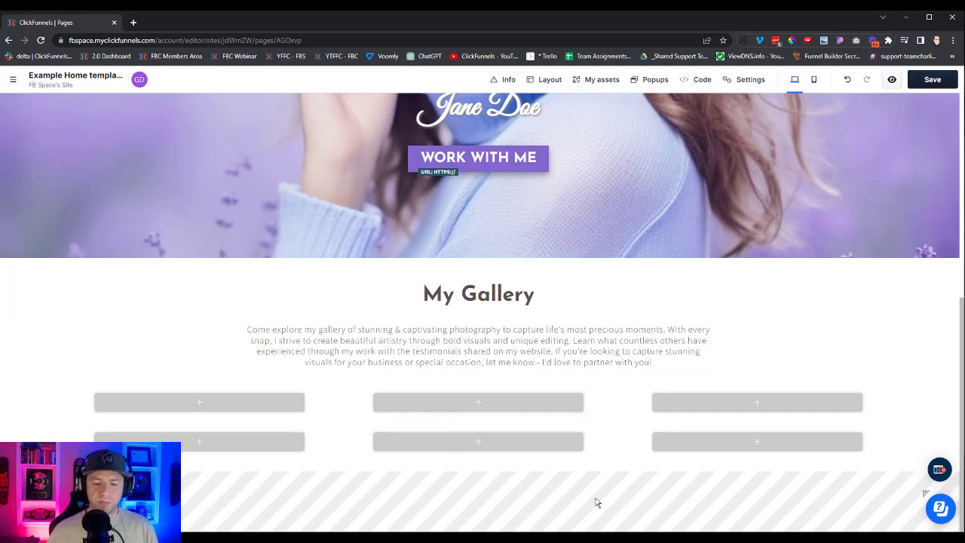
Step: Add a blank full-page section directly below the gallery section
left_click(479, 473)
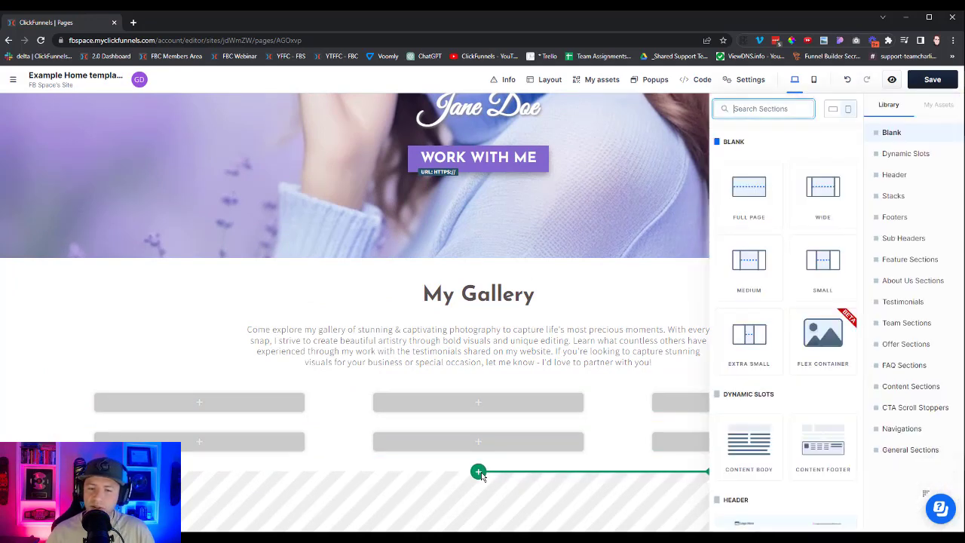
left_click(748, 189)
left_click(626, 470)
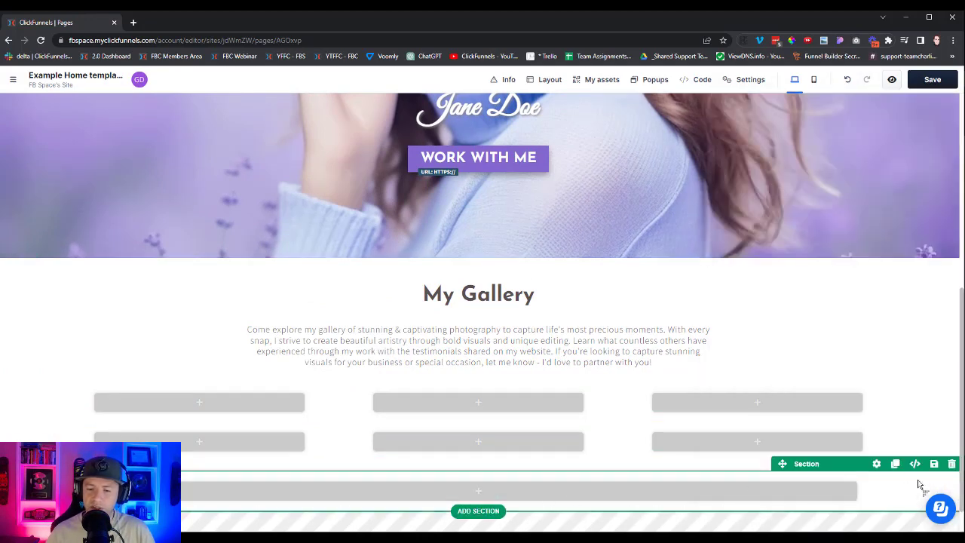
Step: Enable the new section's background and set its colour to the recently used purple 8269cd
left_click(876, 464)
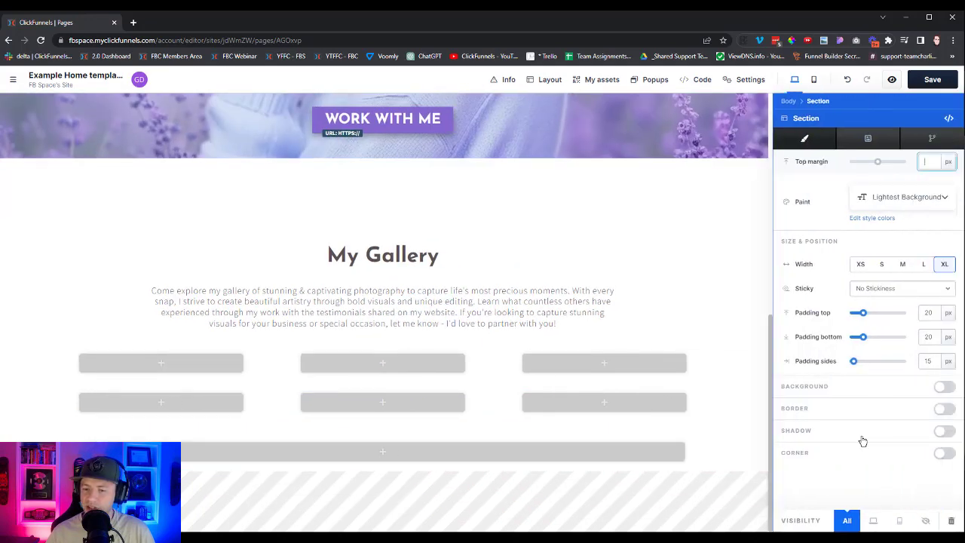
left_click(943, 387)
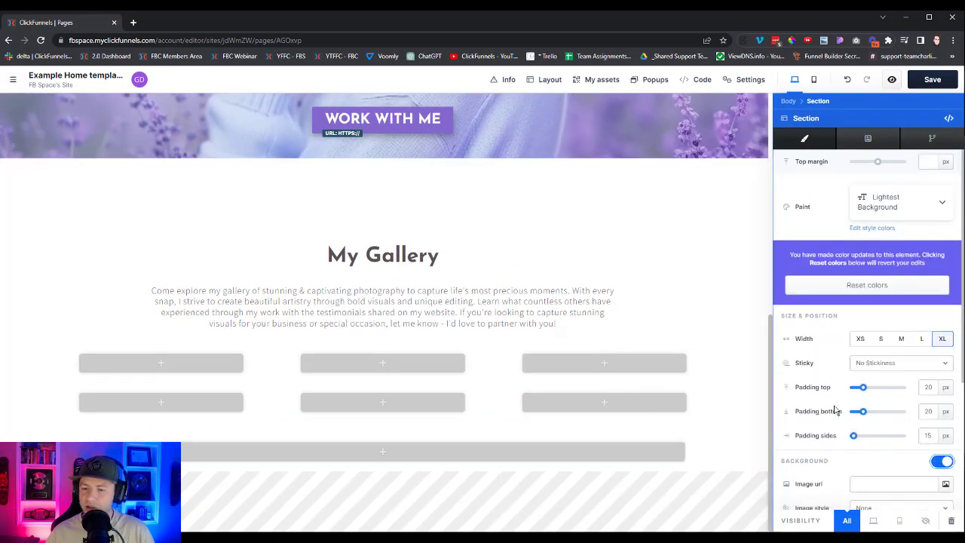
scroll(889, 422, "down", 2)
left_click(870, 413)
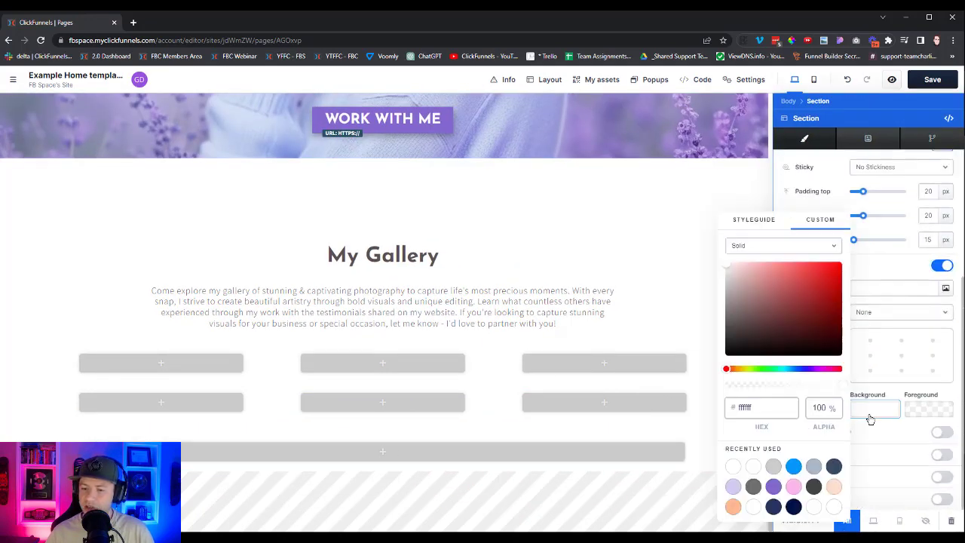
left_click(773, 486)
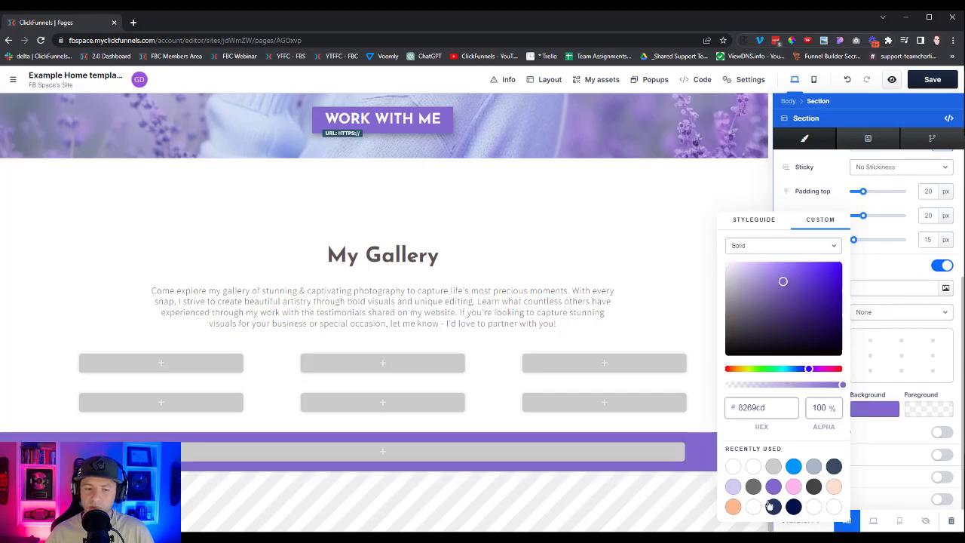
left_click(659, 301)
Step: Add a 1-column row to the purple section without placing any element in it
left_click(477, 451)
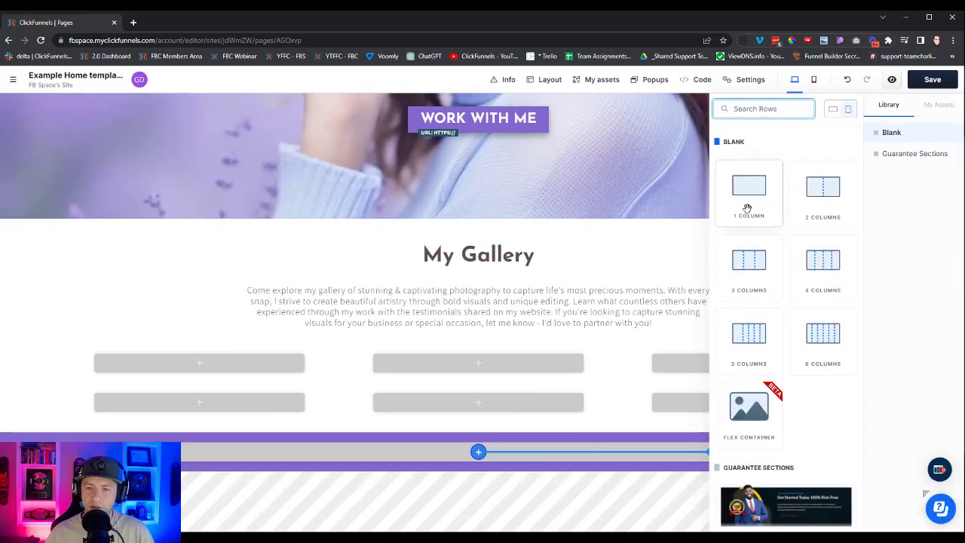
left_click(747, 208)
left_click(583, 321)
Step: Clone the script-style name headline in the hero and move the copy into the purple section's empty row
scroll(631, 314, "up", 3)
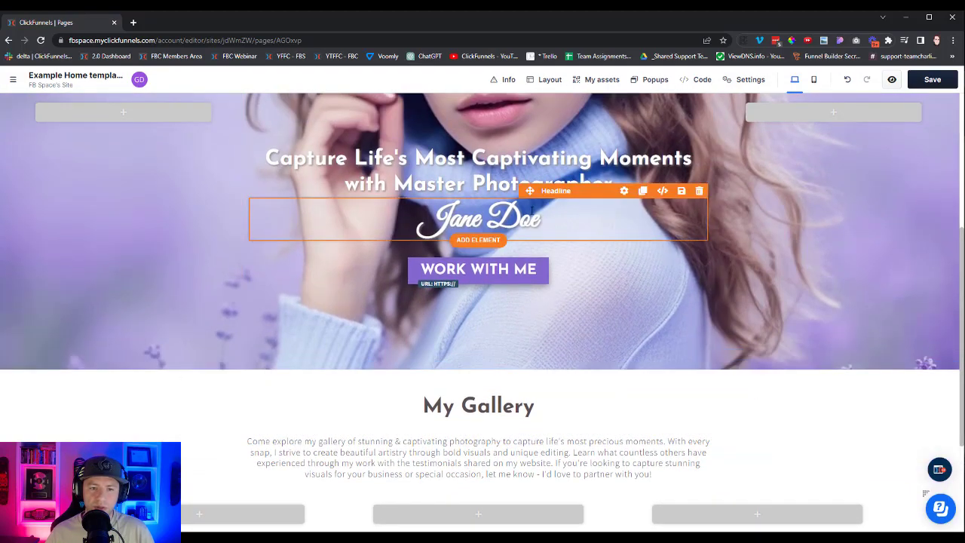
left_click(642, 191)
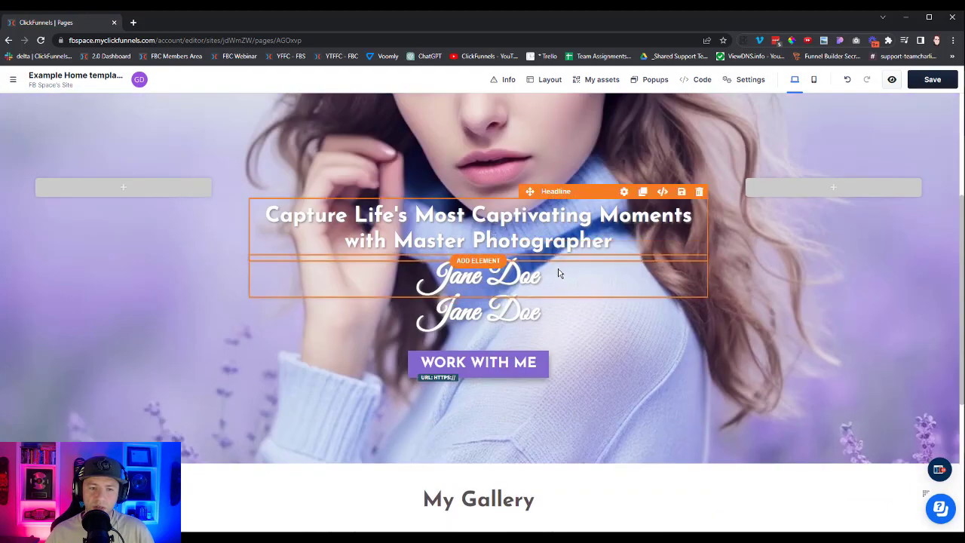
scroll(595, 377, "down", 3)
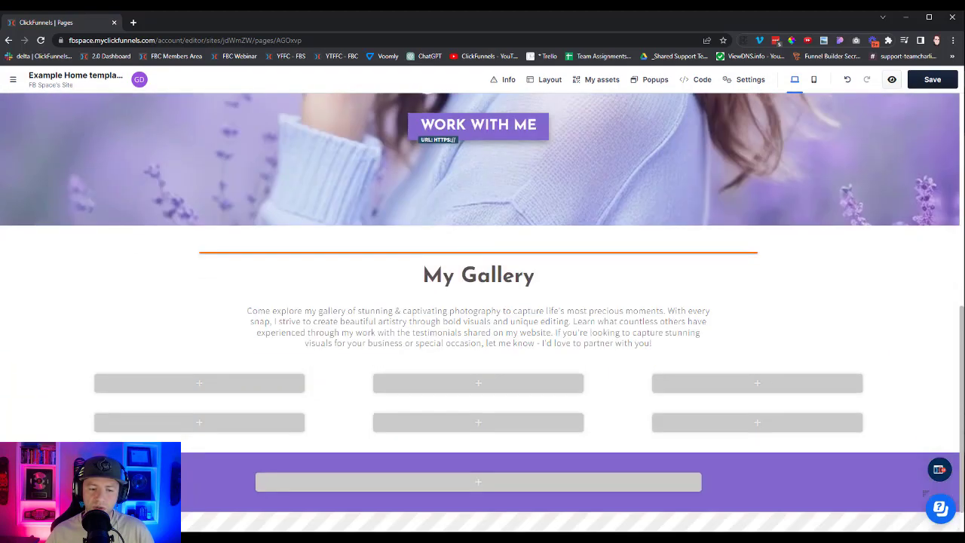
left_click_drag(482, 475, 498, 460)
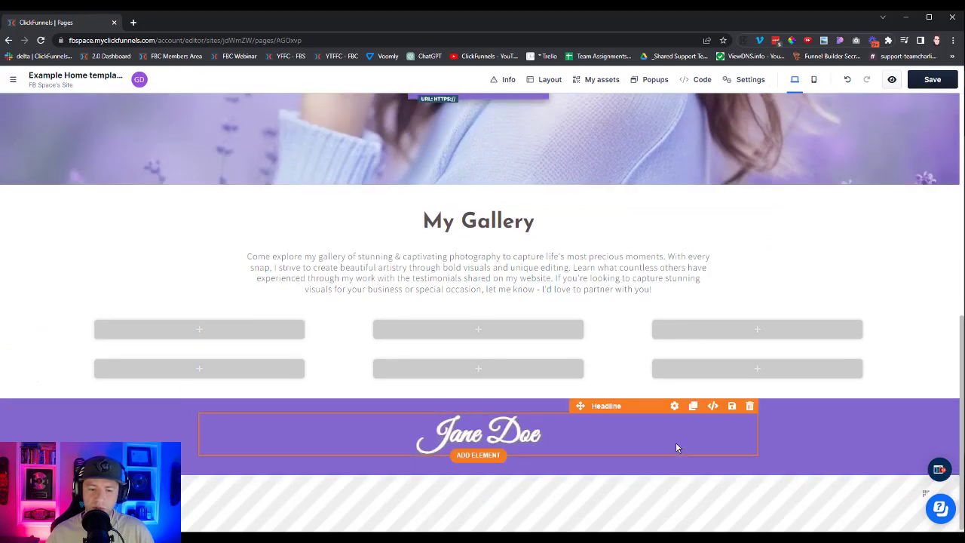
Step: Reduce the footer name headline's font size to 2.14 rem
left_click(674, 406)
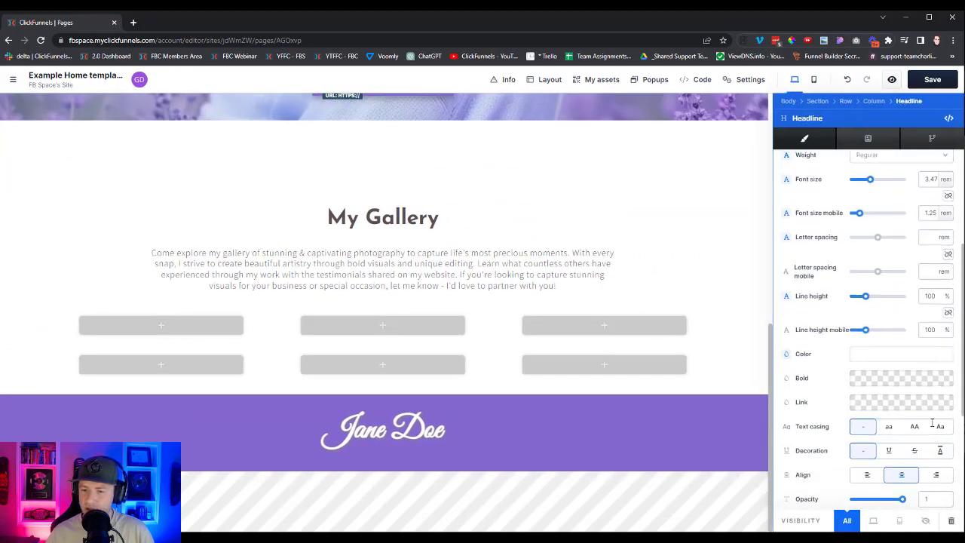
scroll(931, 410, "down", 3)
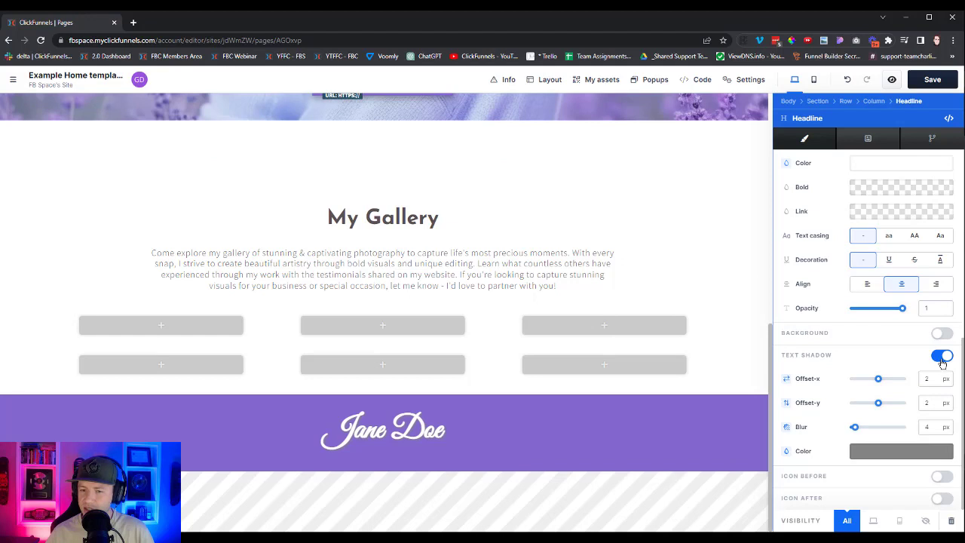
scroll(934, 370, "up", 6)
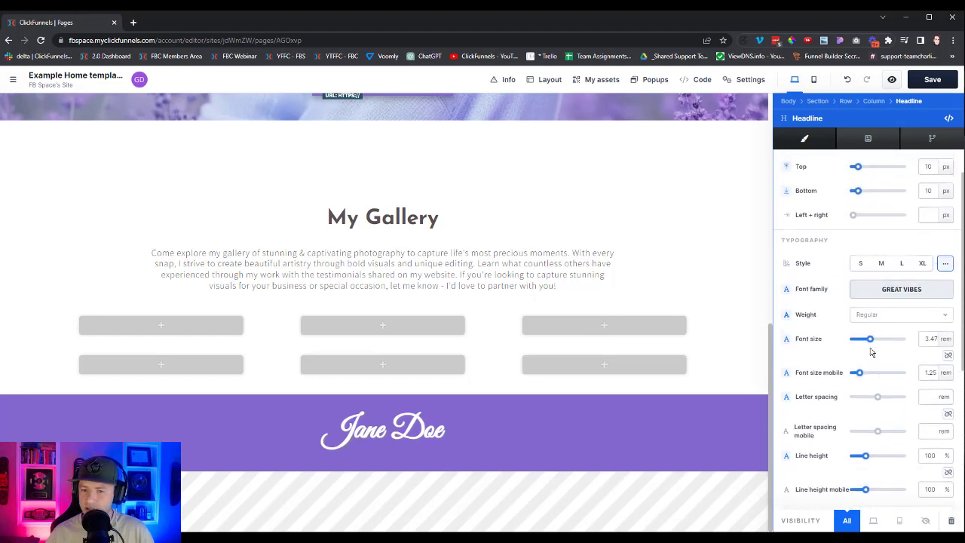
left_click_drag(870, 339, 863, 343)
scroll(875, 226, "up", 1)
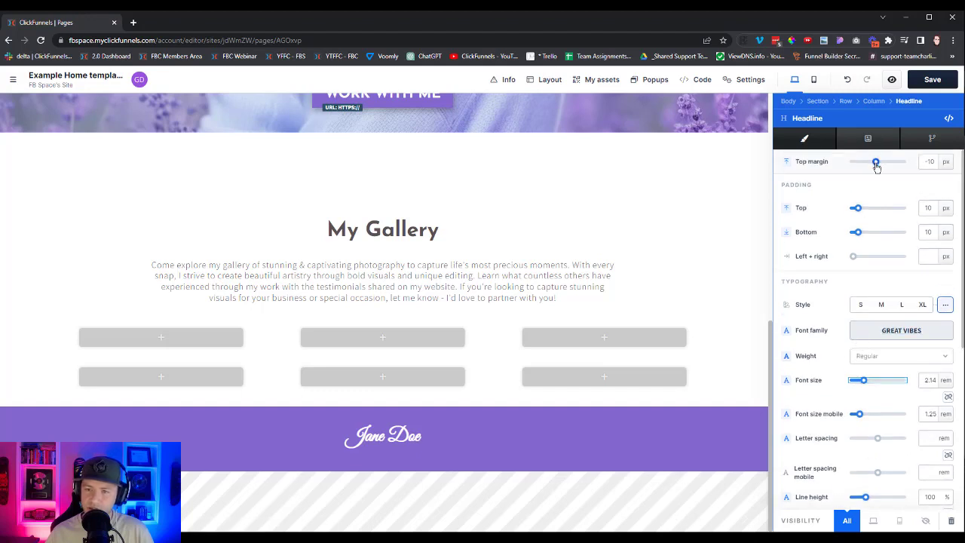
left_click(550, 482)
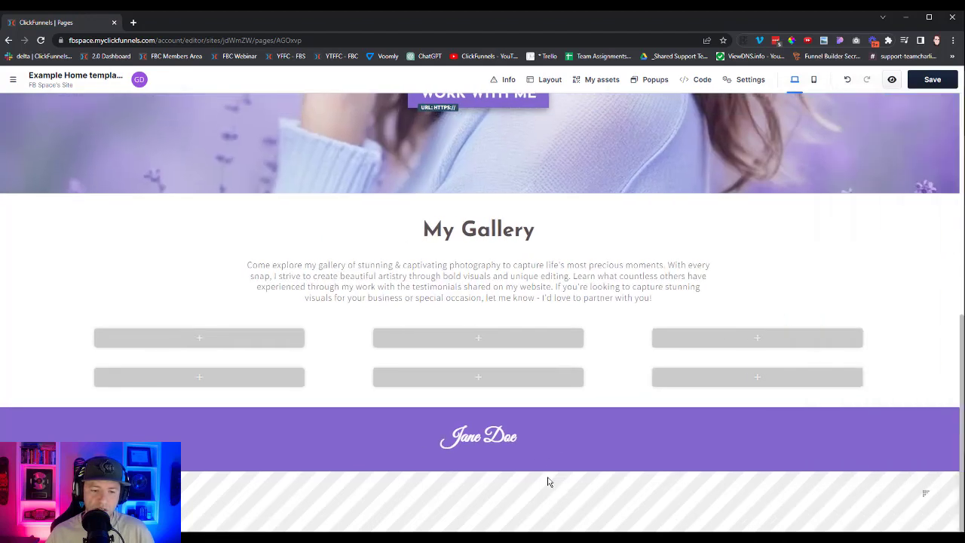
Step: Add a paragraph beneath the footer name headline and set its text colour to white ffffff
left_click(482, 452)
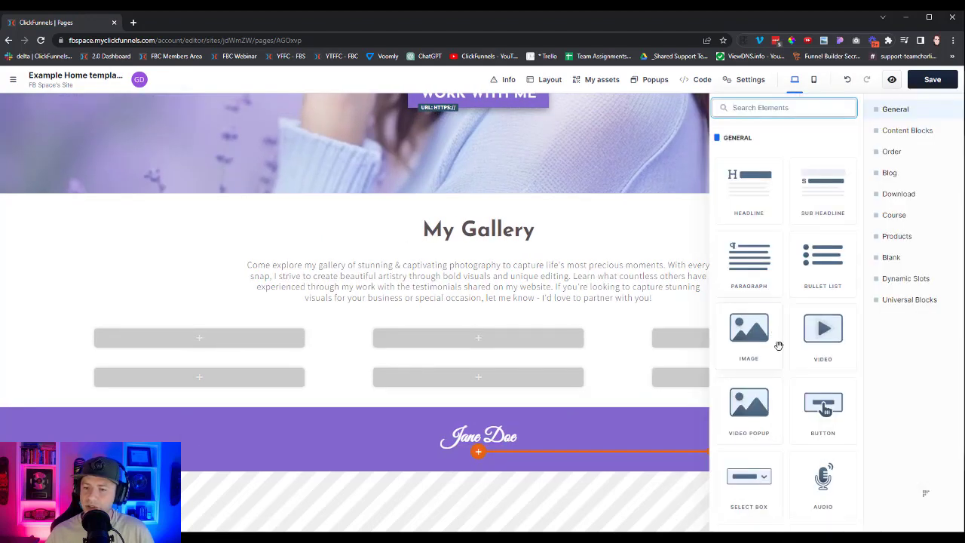
left_click(744, 284)
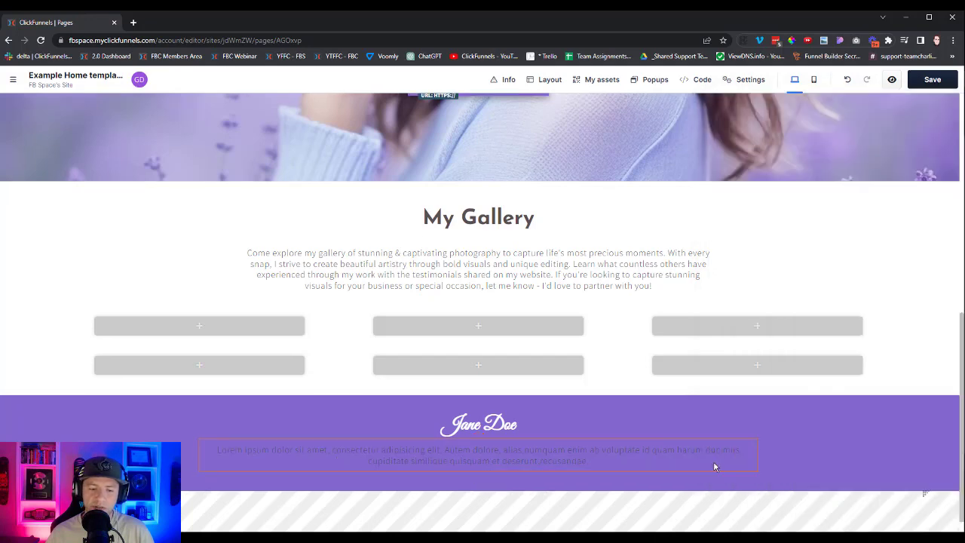
left_click(694, 458)
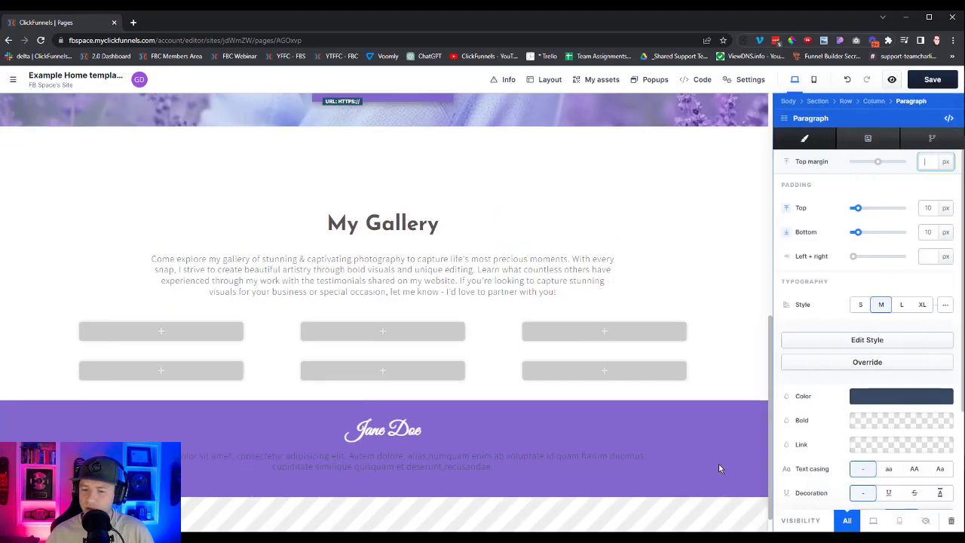
left_click(888, 403)
left_click_drag(754, 304, 696, 259)
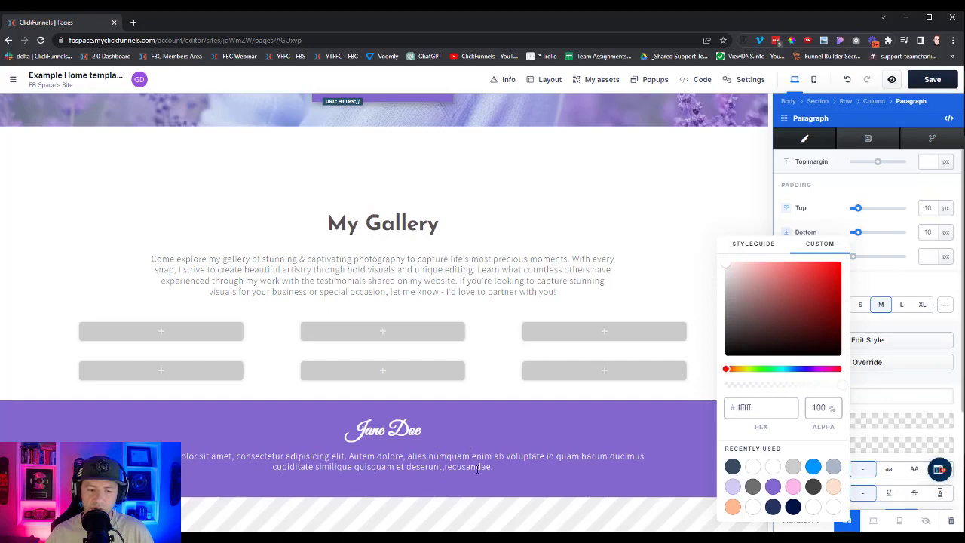
left_click(539, 460)
Step: Replace the footer paragraph's placeholder text with "All Rights Reserved" and a second line reading "Privacy Policy - Terms & Contisions"
double_click(538, 445)
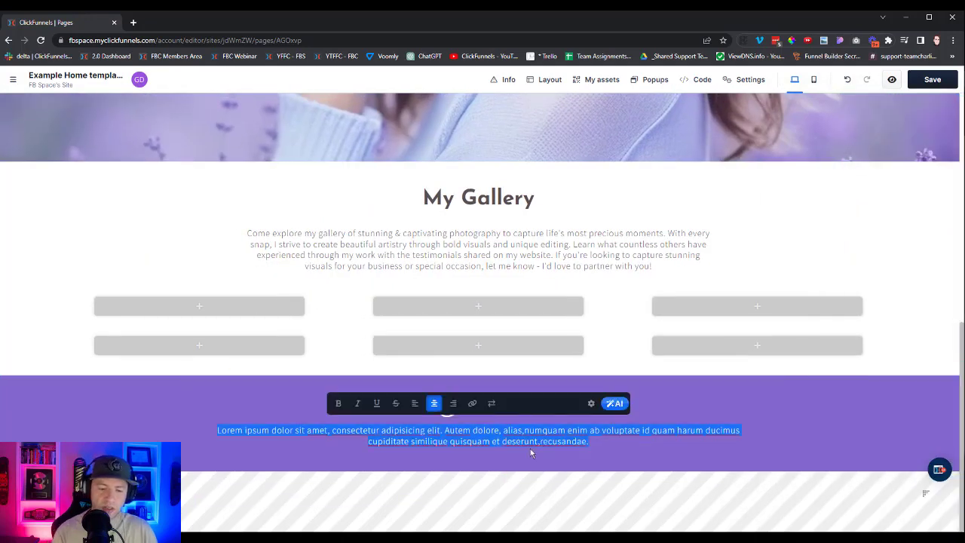
type("ALL RIGHTS RE")
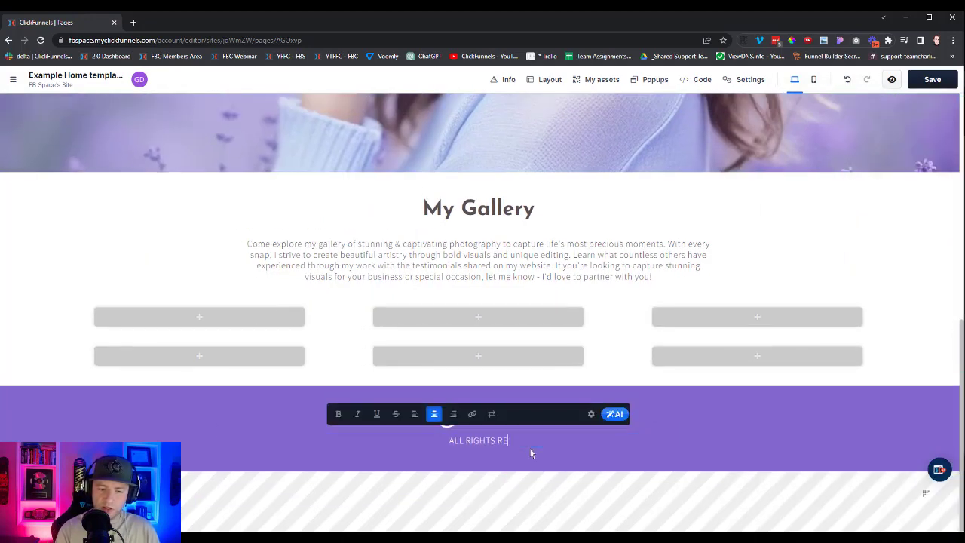
key("BackSpace")
key("BackSpace")
key("BackSpace")
key("BackSpace")
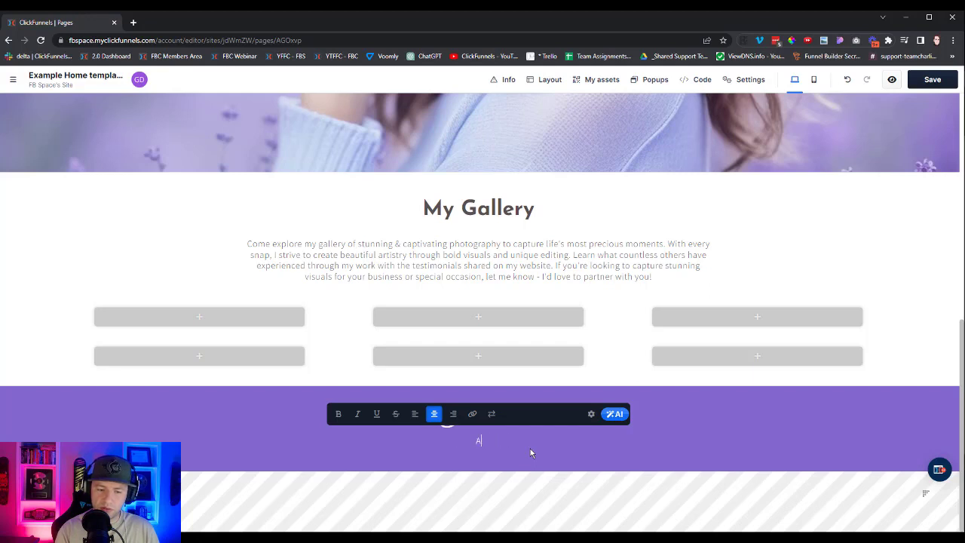
type("s Reserved")
key("Return")
type("Privacy Policy")
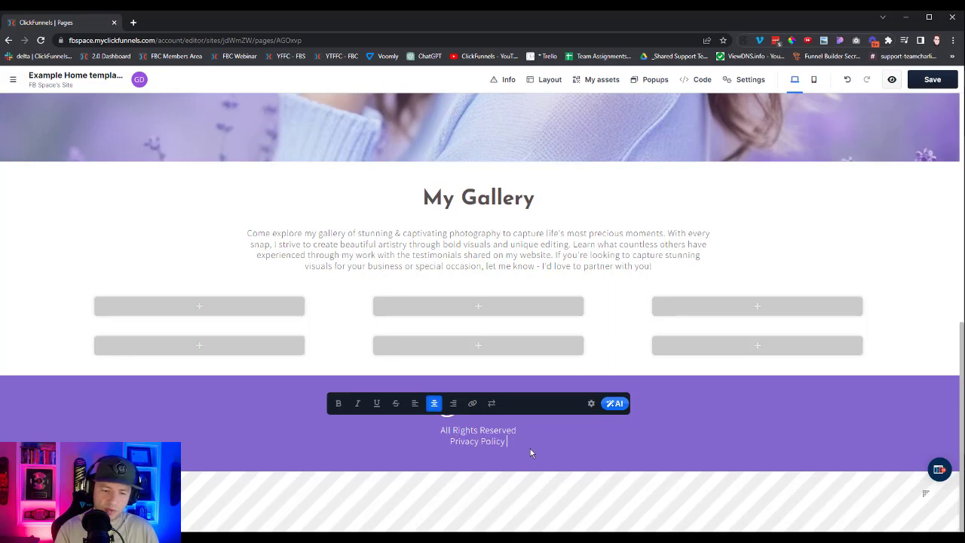
type(" - Terms")
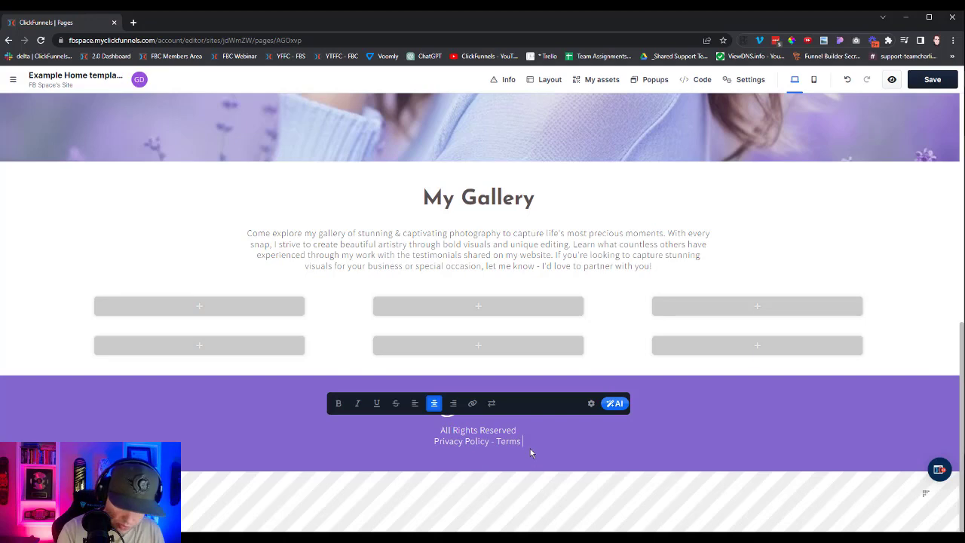
type(" & Contisions")
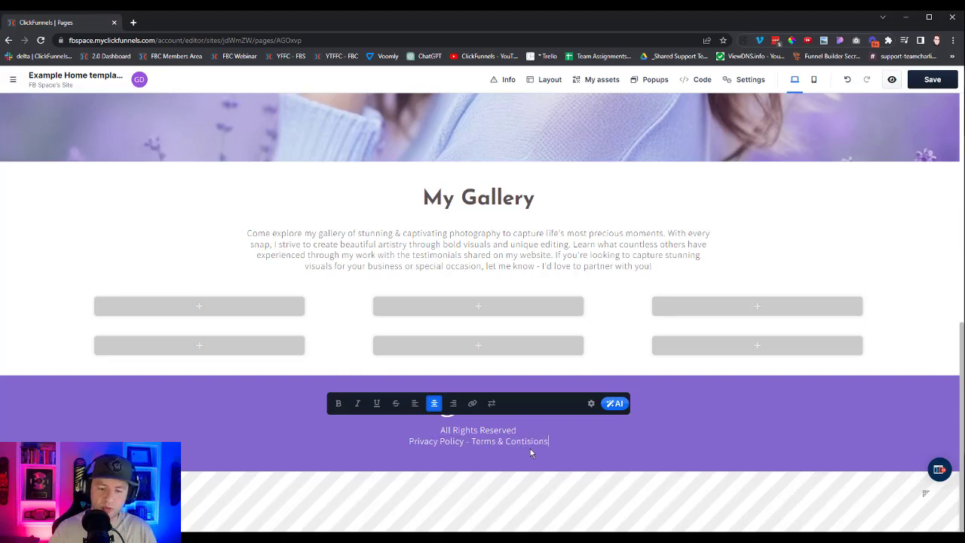
Step: Override the footer paragraph's typography style and set its font size to 0.71 rem
left_click(591, 403)
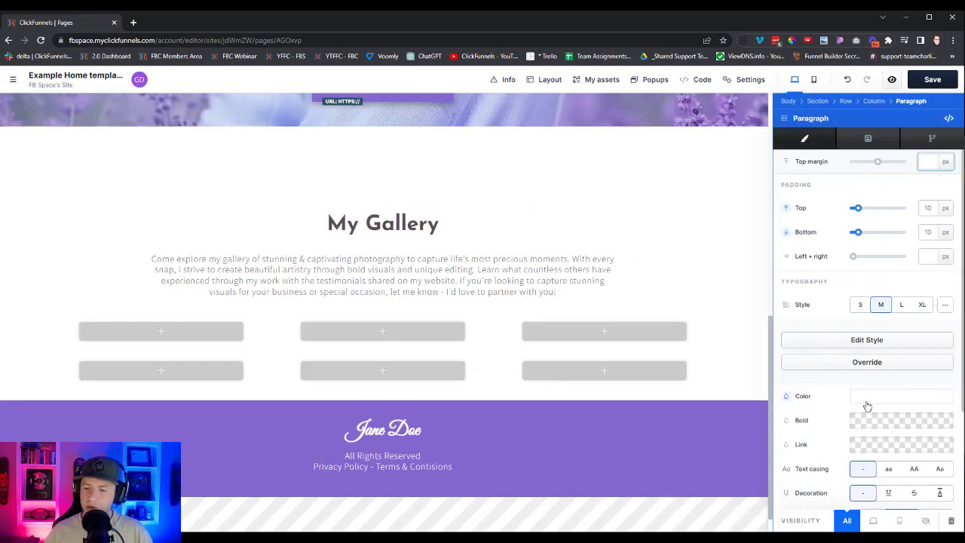
left_click(944, 306)
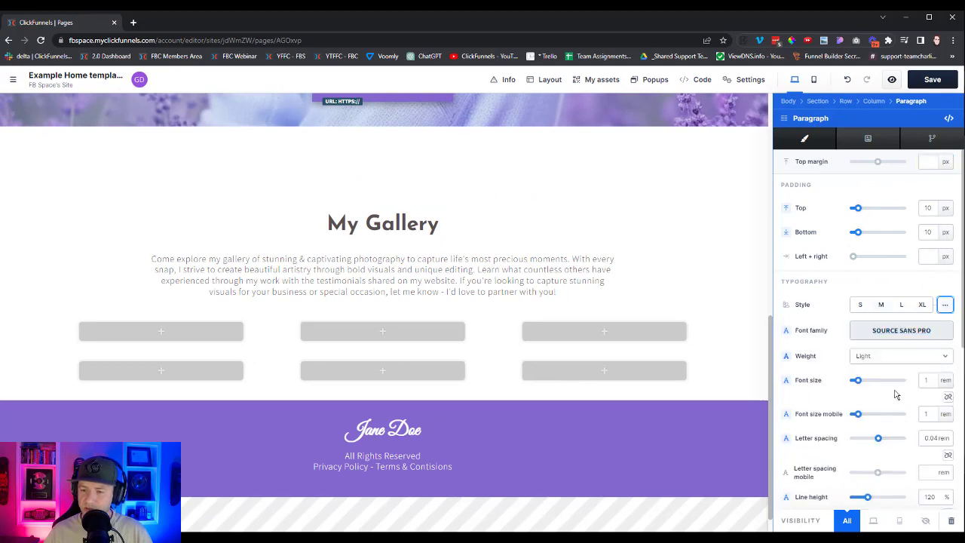
left_click_drag(859, 385, 857, 385)
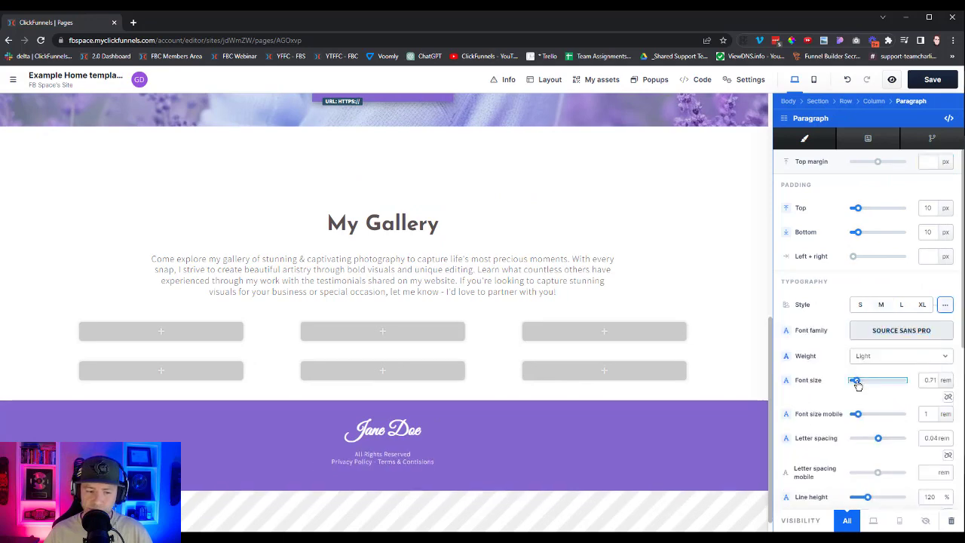
left_click(540, 450)
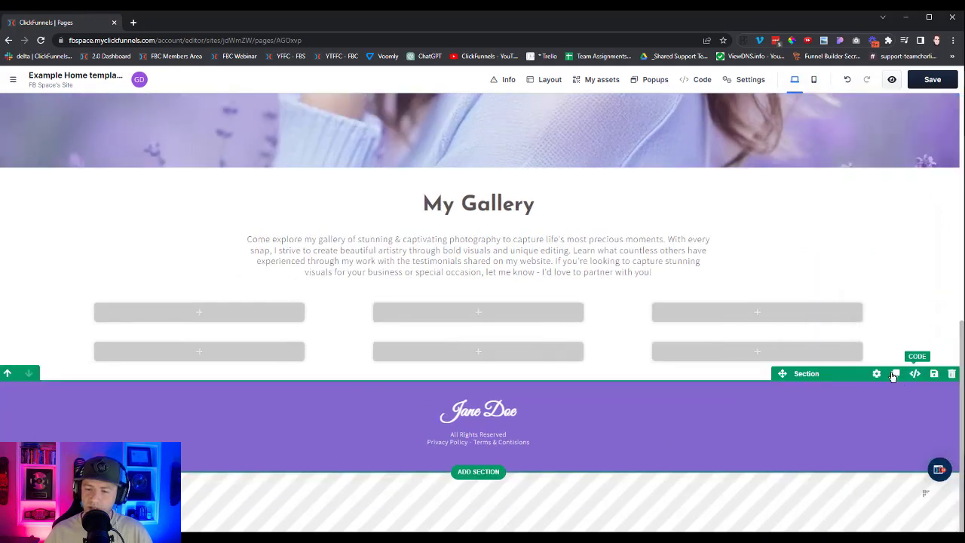
Step: Set the purple footer section's top padding to 80 px and increase its bottom padding to match
left_click(875, 374)
left_click_drag(863, 390, 893, 391)
left_click(939, 415)
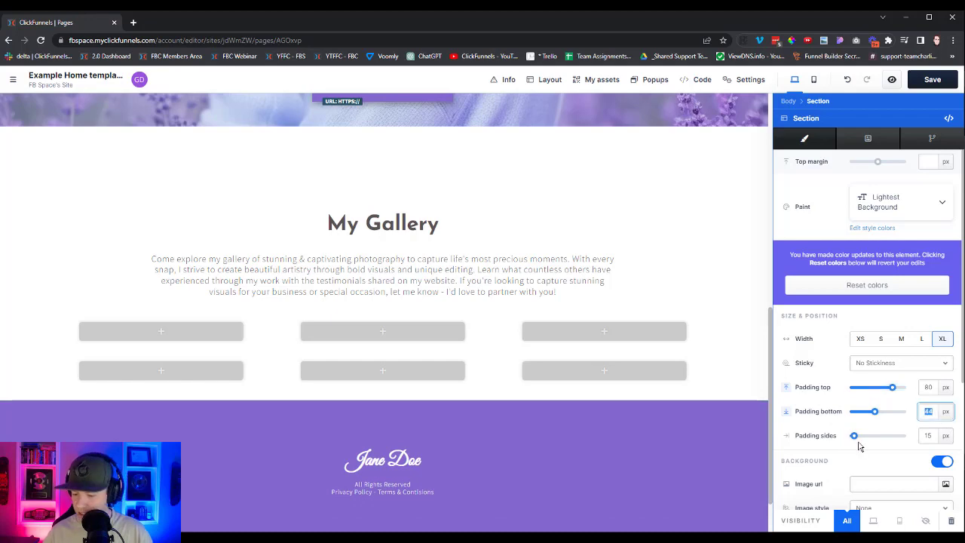
key("Return")
key("Escape")
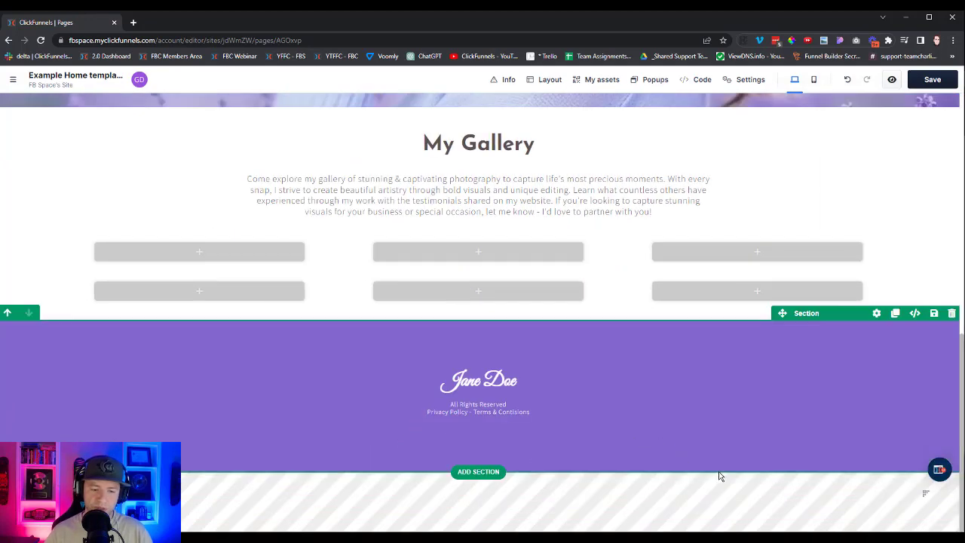
Step: Switch to Discord to compare the page with the Midjourney landing page design
scroll(798, 489, "up", 2)
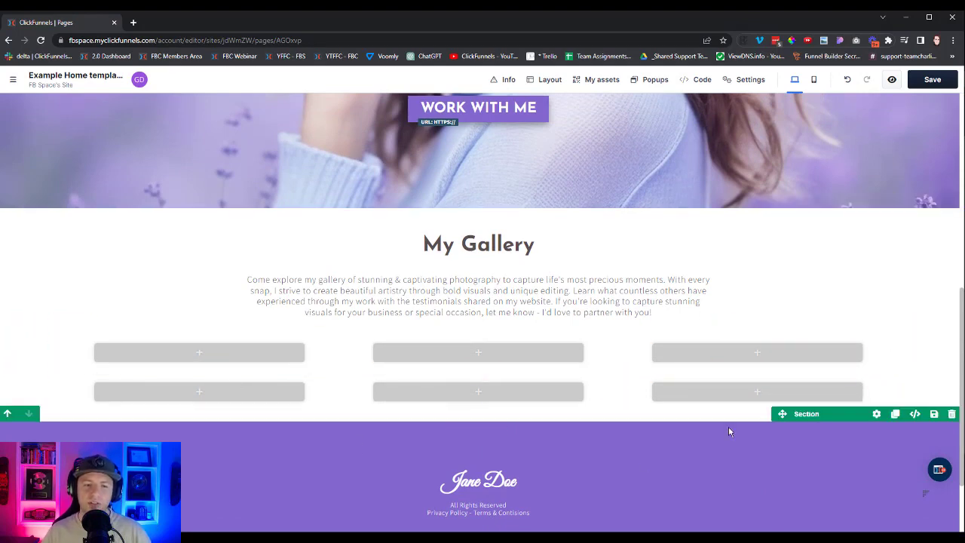
scroll(456, 395, "up", 1)
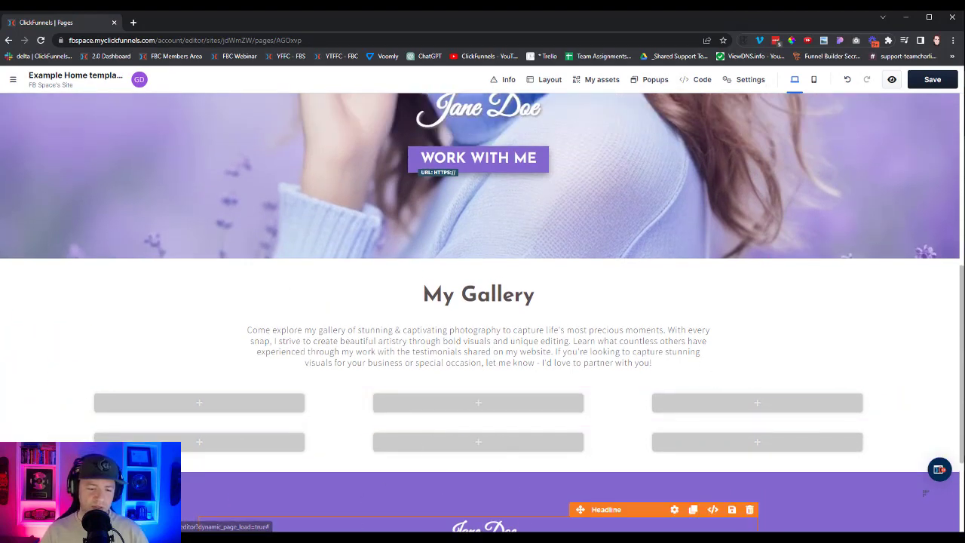
key("alt+Tab")
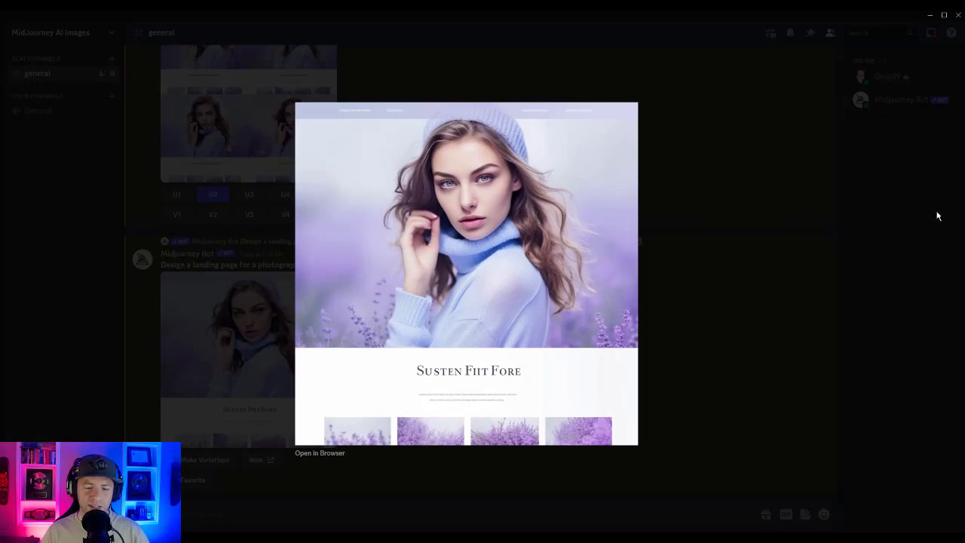
Step: Close the landing page design preview and find the upscaled squirrel Image #3 in the general channel
left_click(775, 238)
scroll(443, 396, "down", 3)
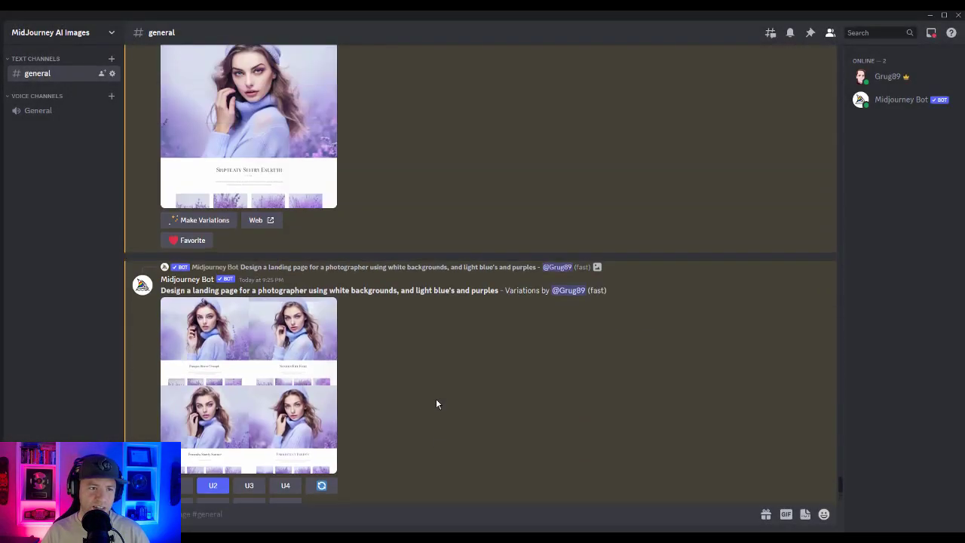
scroll(436, 397, "up", 3)
scroll(436, 399, "up", 5)
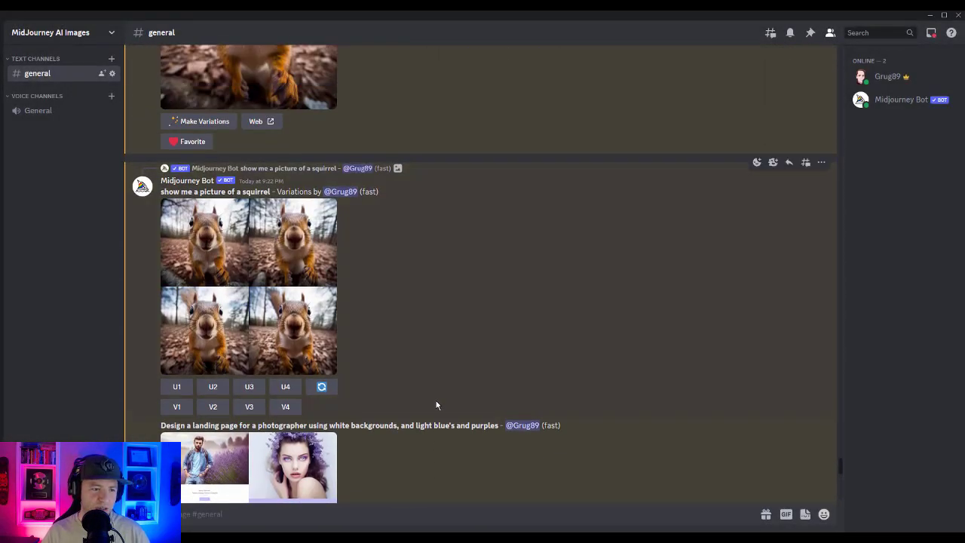
scroll(436, 404, "up", 3)
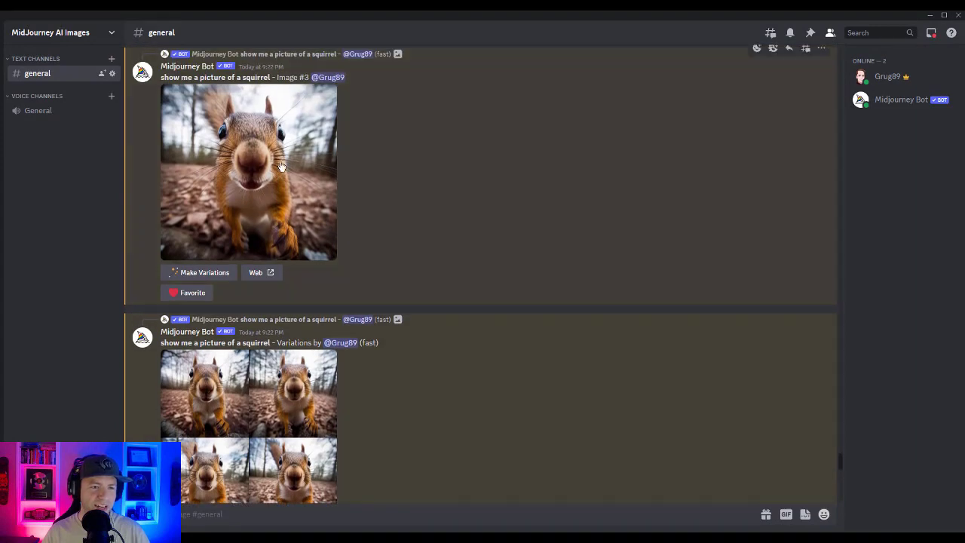
Step: Save the enlarged close-up squirrel Image #3 to the computer and close its preview
left_click(280, 166)
right_click(518, 266)
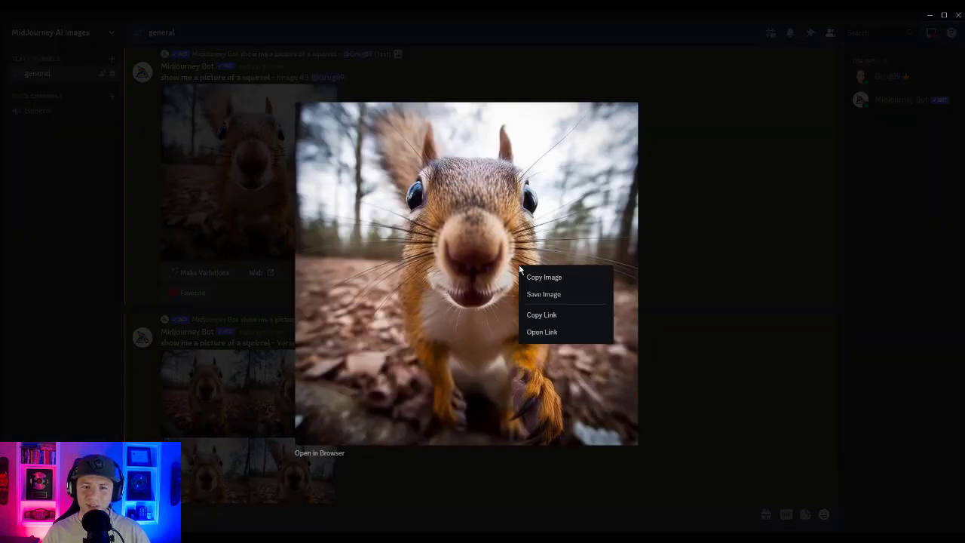
left_click(550, 294)
left_click(729, 403)
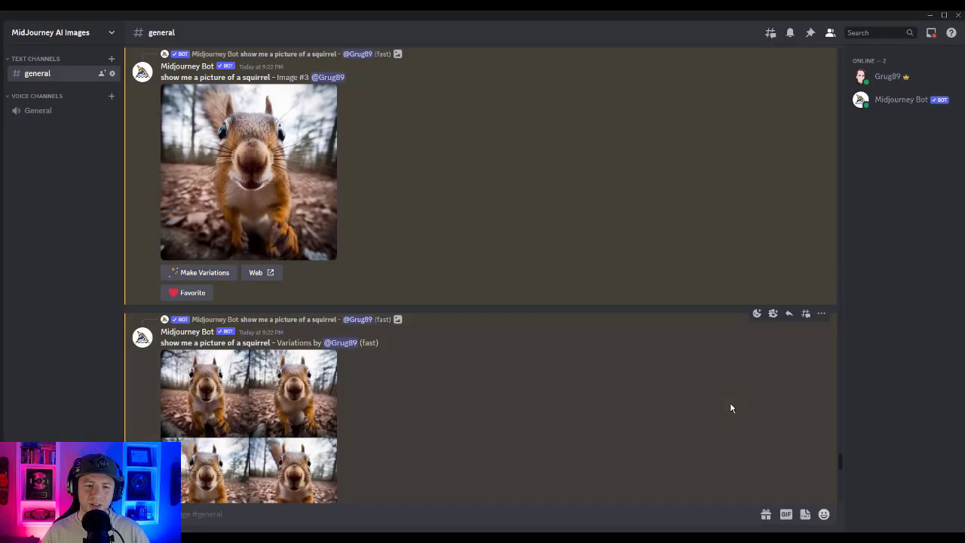
right_click(283, 172)
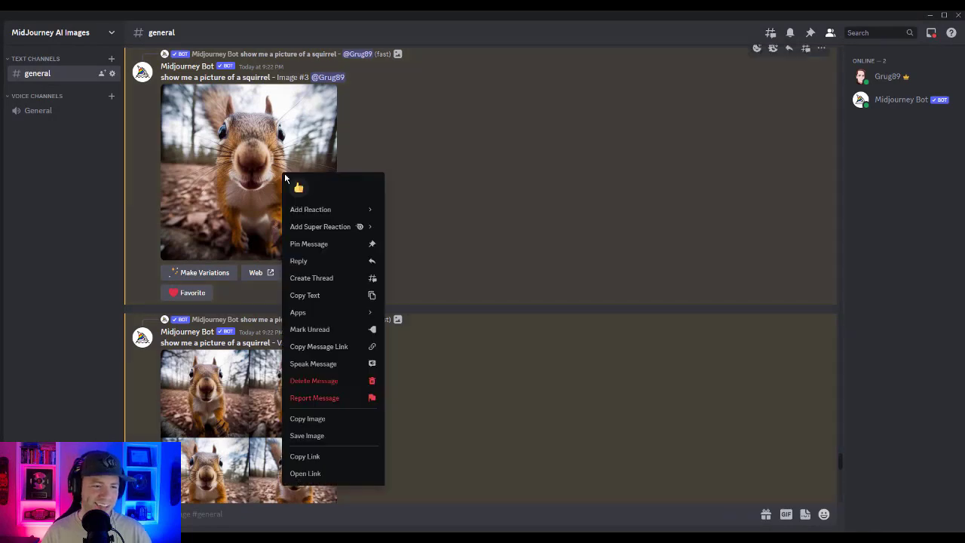
left_click(243, 148)
left_click(243, 148)
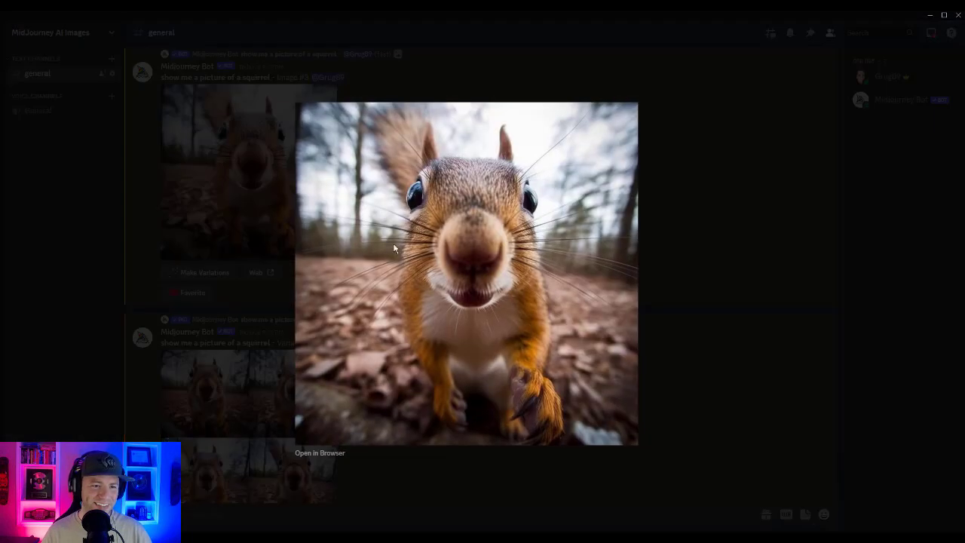
right_click(457, 262)
left_click(499, 289)
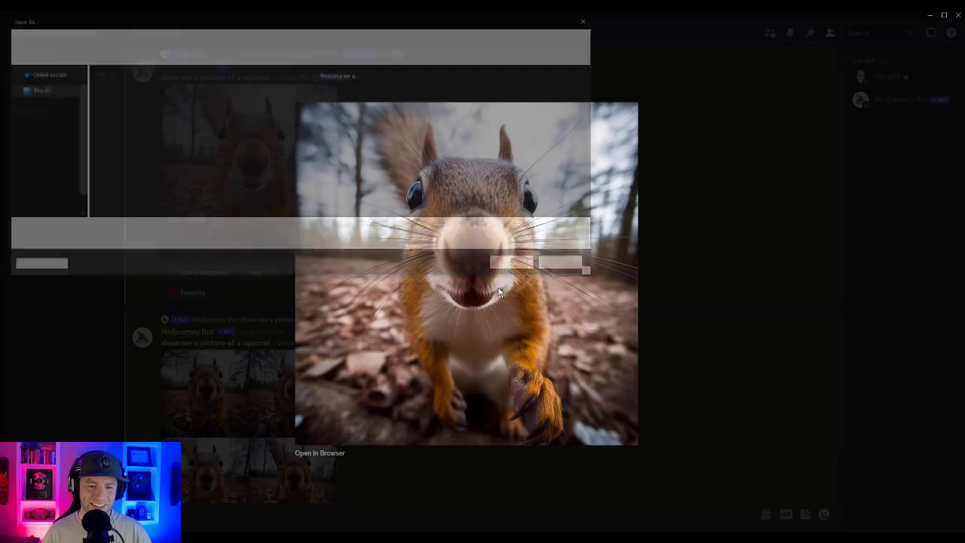
left_click(517, 269)
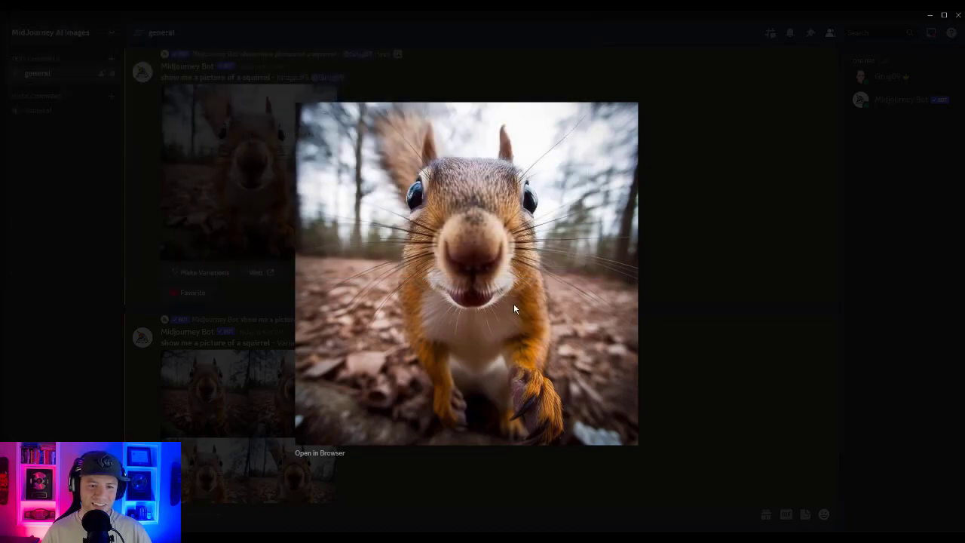
left_click(668, 360)
Step: Upscale images 1, 2 and 4 of the original squirrel grid and rerun its prompt for a new set
scroll(656, 373, "down", 10)
scroll(653, 374, "up", 2)
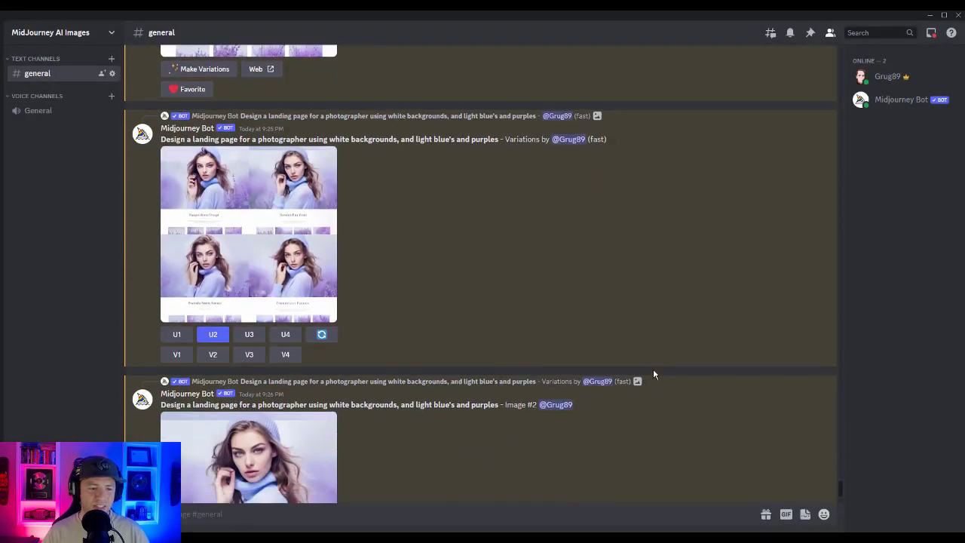
scroll(653, 374, "down", 4)
scroll(653, 374, "up", 8)
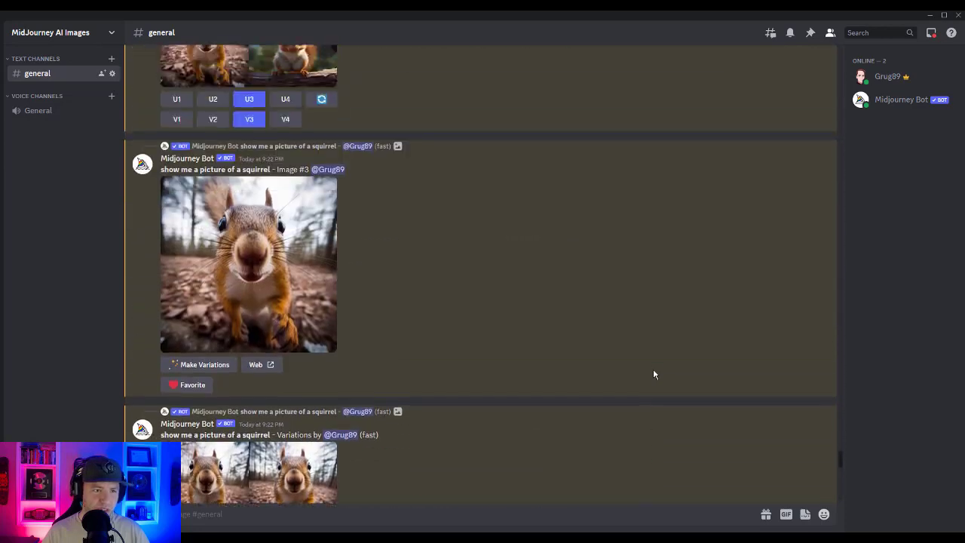
left_click(216, 172)
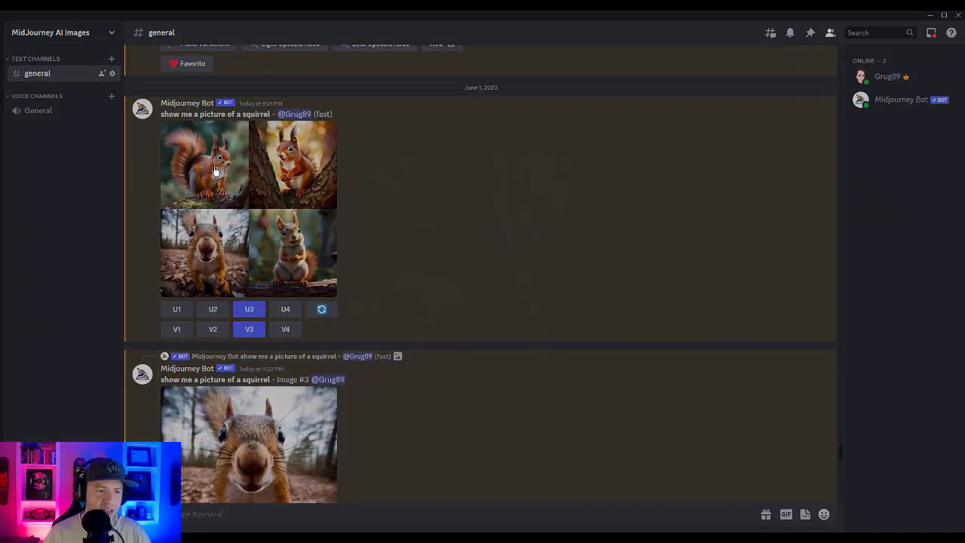
left_click(799, 202)
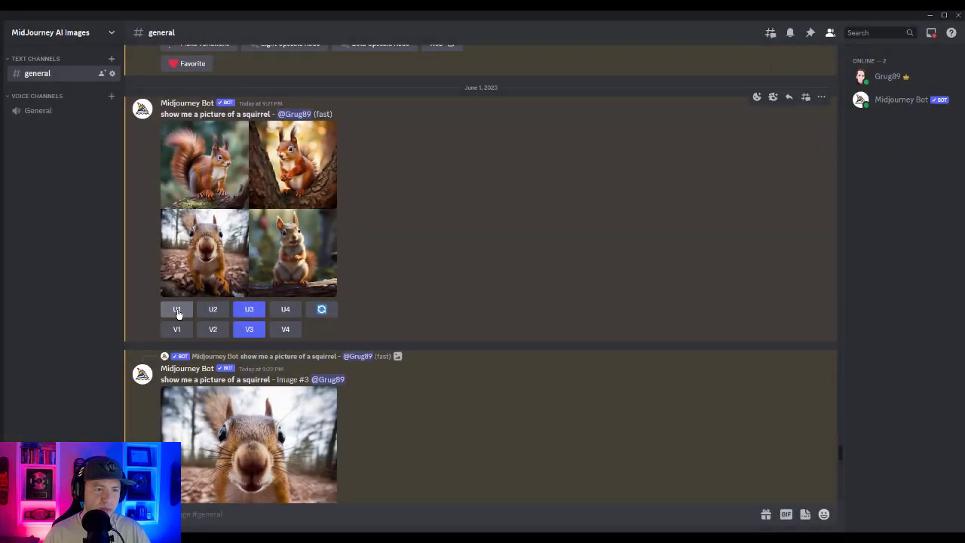
left_click(177, 314)
left_click(214, 315)
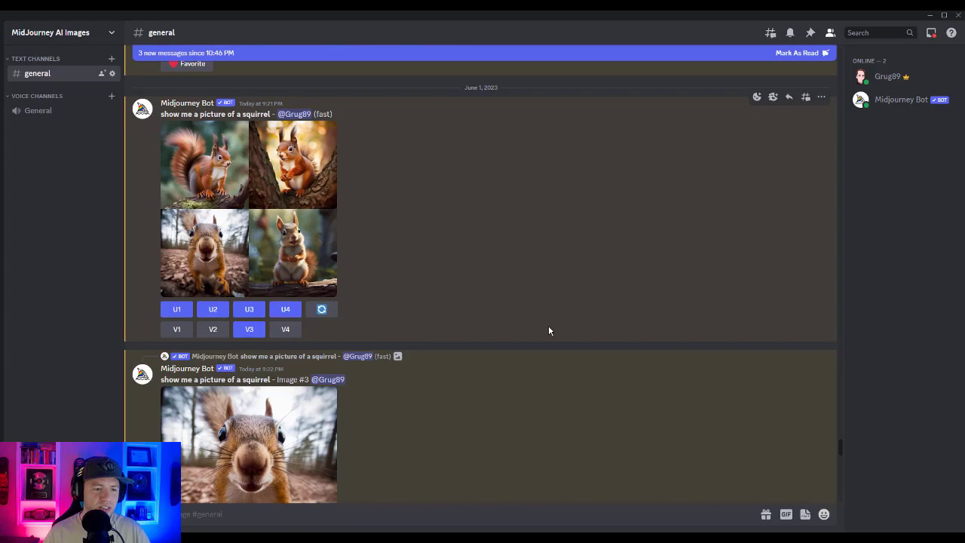
left_click(322, 309)
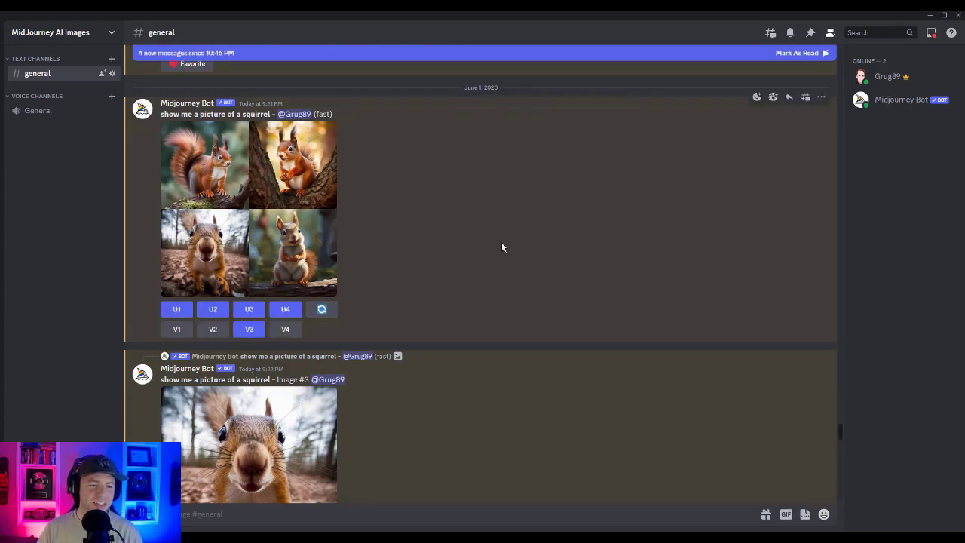
Step: Save the newly upscaled squirrel images to the computer, including Image #4 of the squirrel standing on a log
scroll(490, 249, "down", 5)
scroll(480, 260, "down", 10)
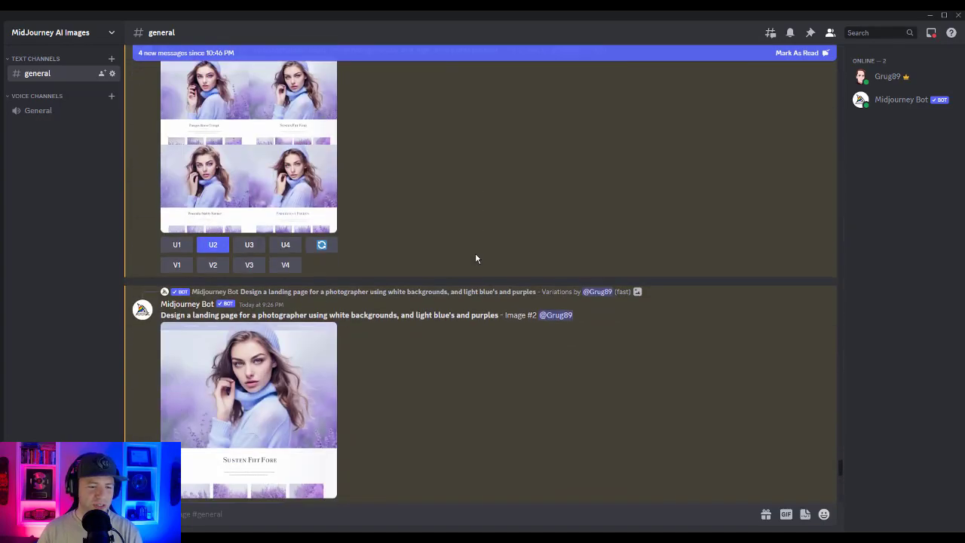
scroll(475, 258, "down", 5)
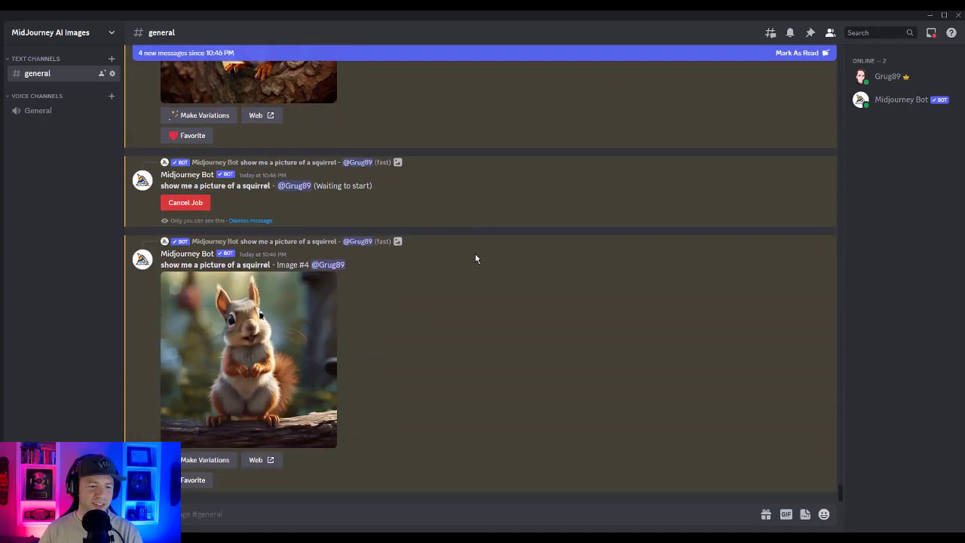
scroll(474, 258, "up", 10)
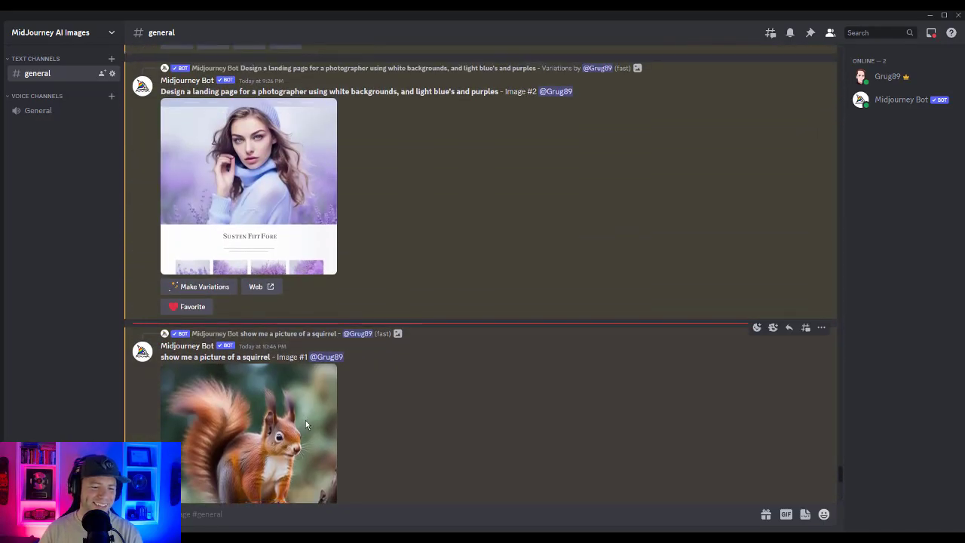
scroll(287, 317, "down", 3)
left_click(259, 205)
right_click(555, 268)
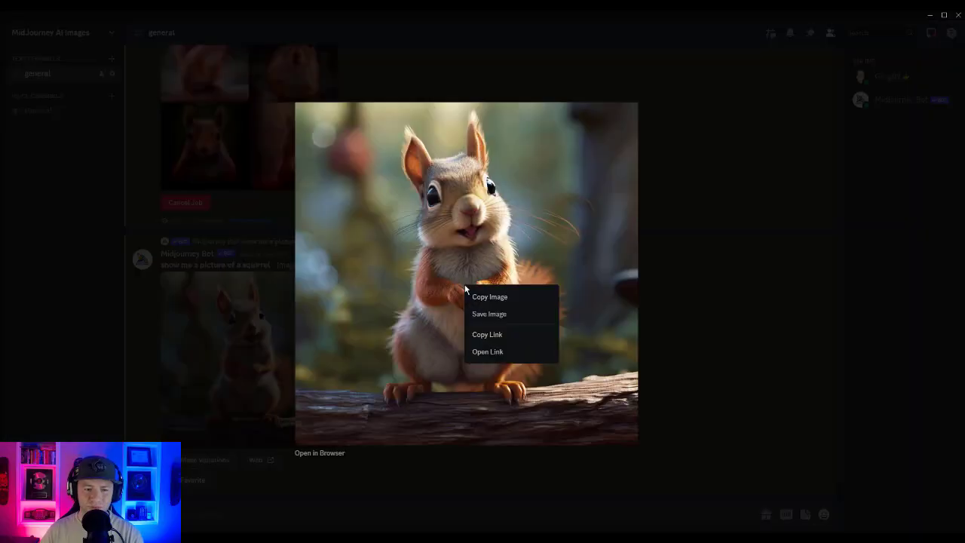
left_click(506, 316)
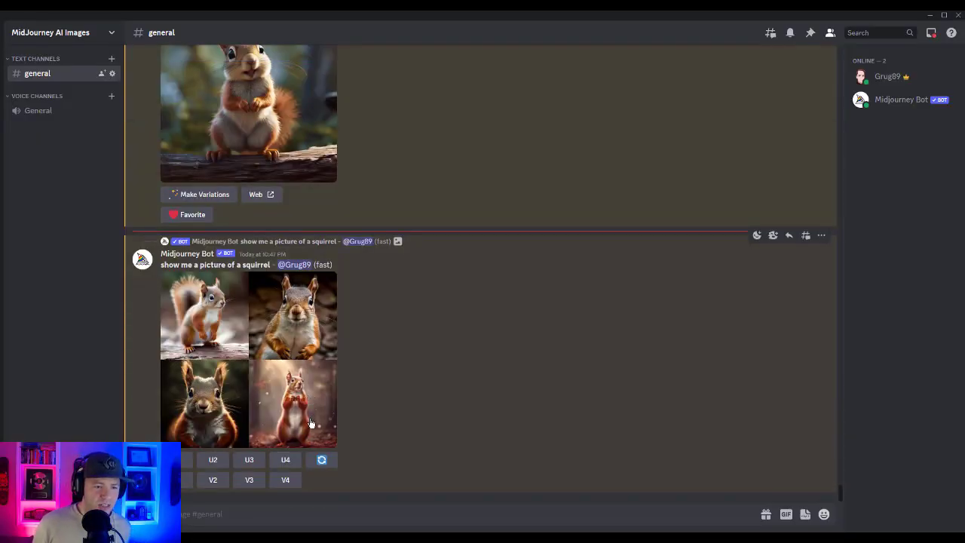
Step: Enlarge the rerun squirrel grid to check it, and upscale its images 4 and 1
left_click(305, 425)
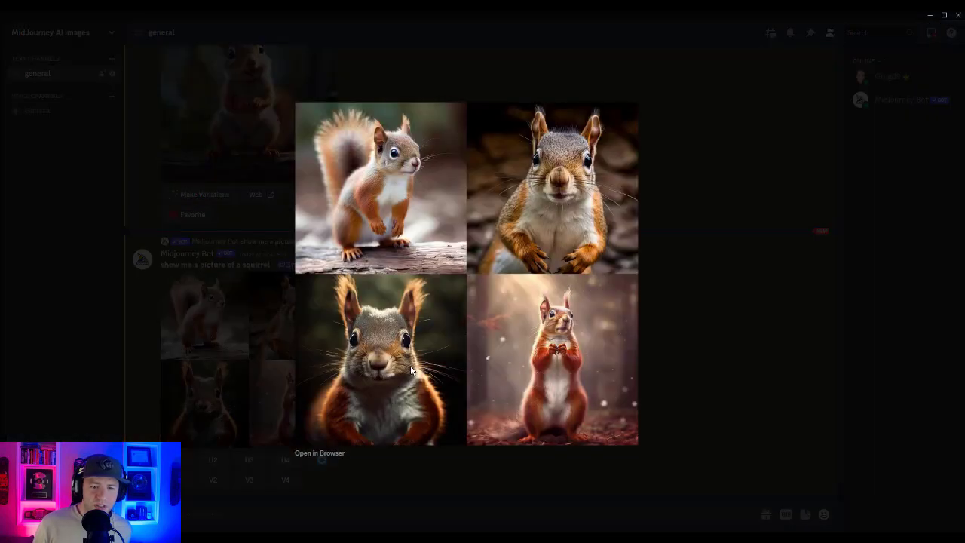
left_click(721, 319)
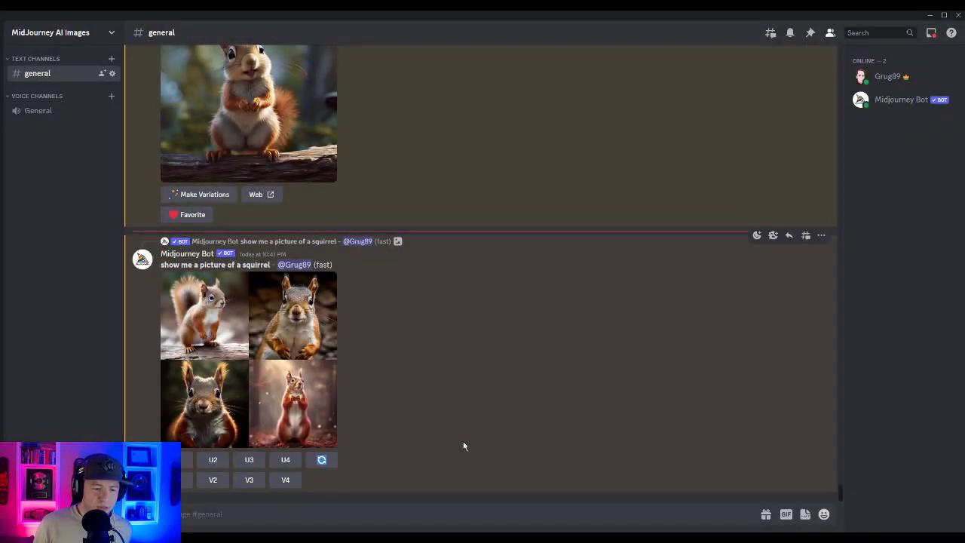
left_click(285, 462)
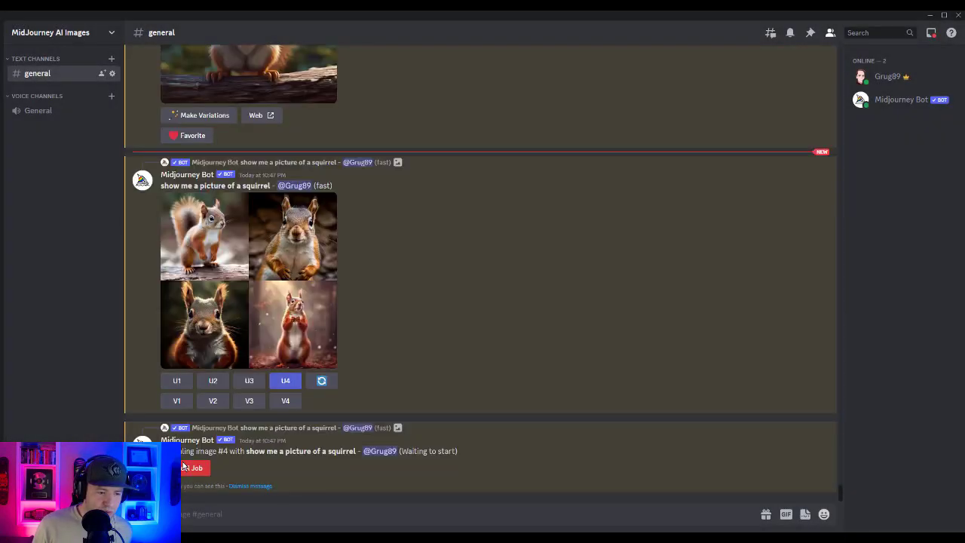
left_click(174, 381)
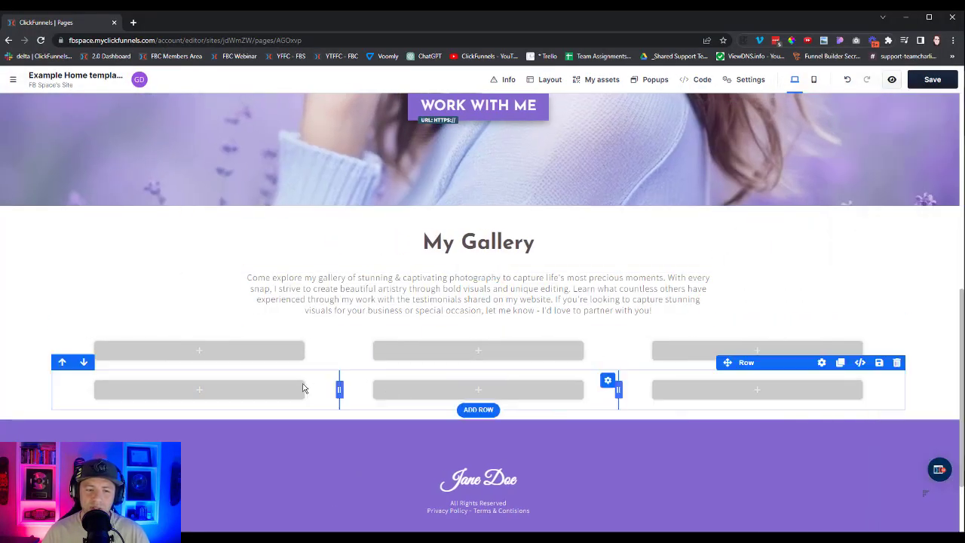
Step: Switch to the ClickFunnels page editor and add an image element to the first column of the upper My Gallery row
left_click(226, 351)
left_click_drag(749, 331, 279, 400)
left_click(294, 395)
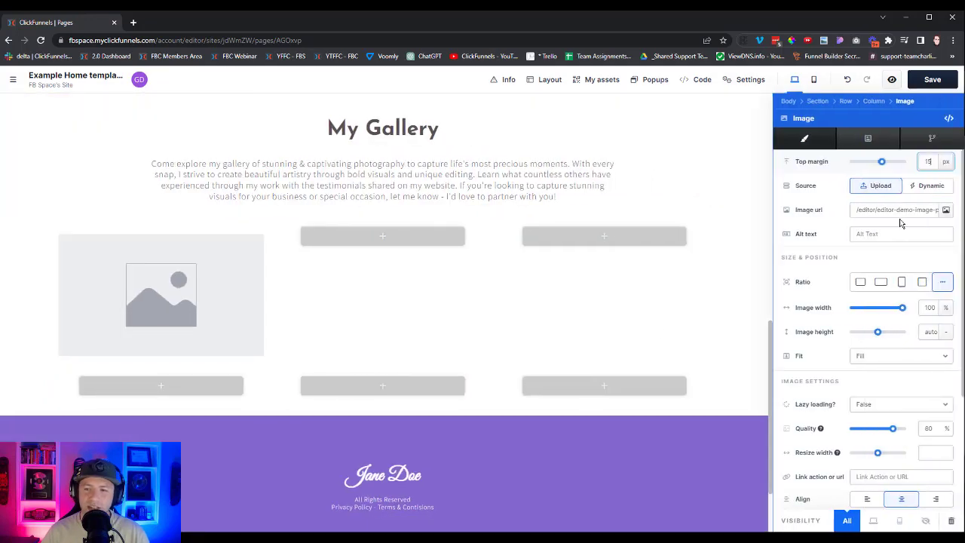
Step: Upload the first six squirrel pictures from Downloads and use the squirrel standing on a log as the image's source
left_click(946, 210)
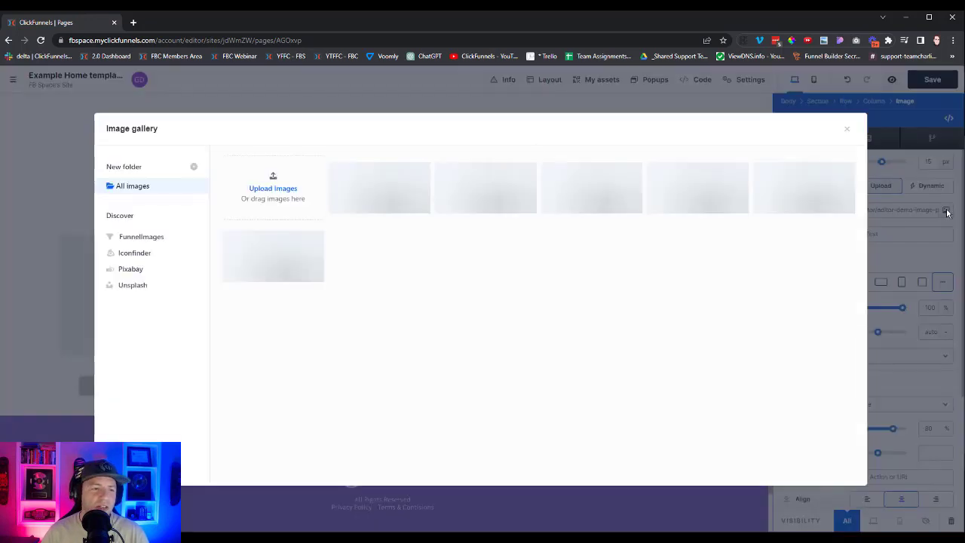
left_click(277, 192)
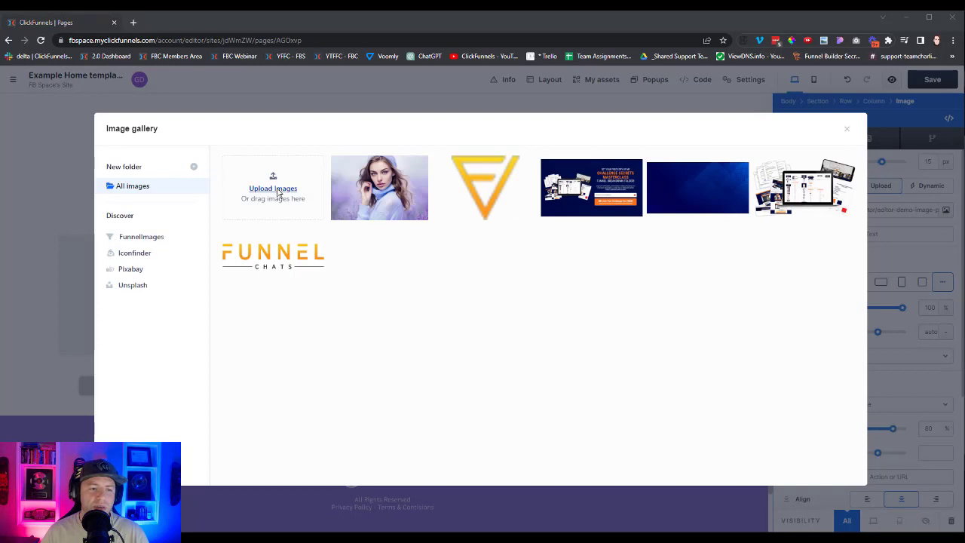
left_click(113, 101)
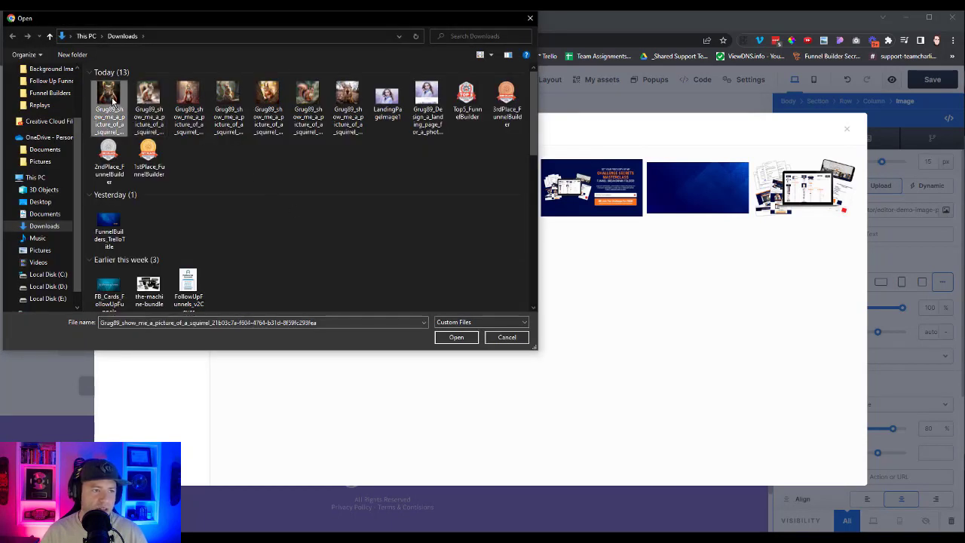
left_click(300, 100, "shift")
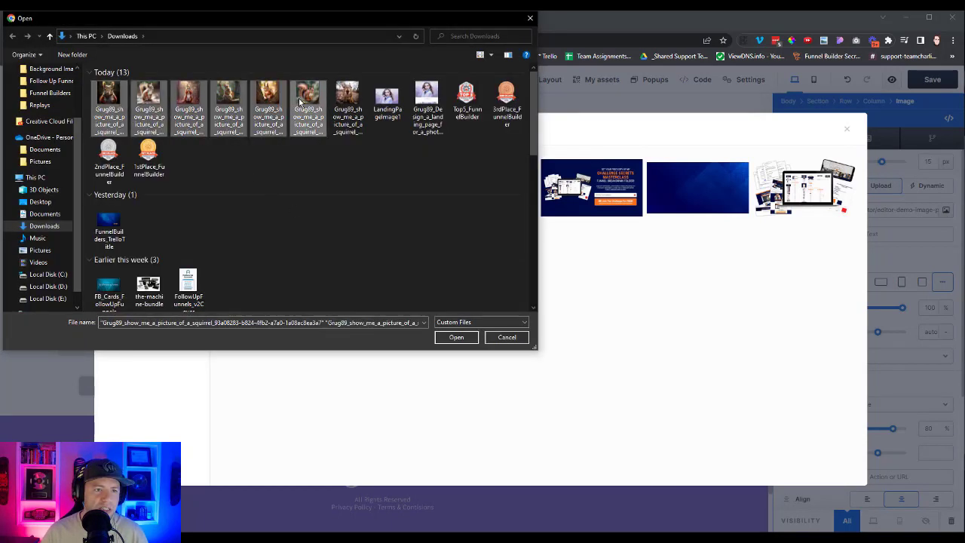
key("Return")
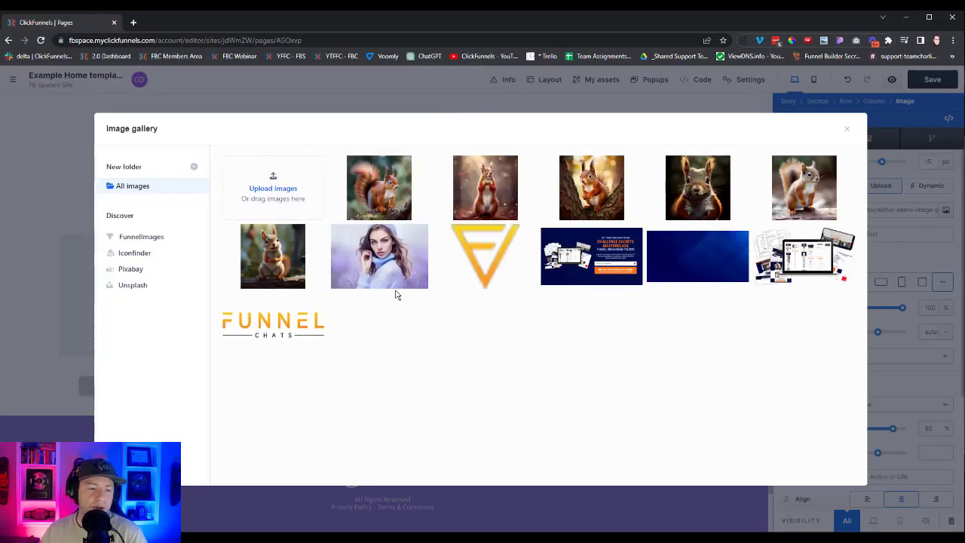
left_click(273, 262)
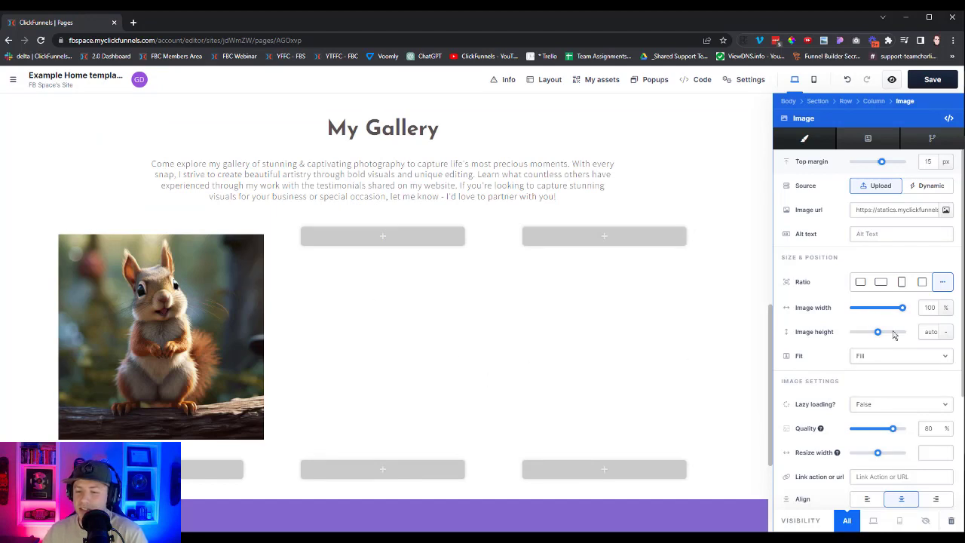
Step: Enable a shadow on the squirrel image, with a dark gray color and a 2 px spread
scroll(894, 335, "down", 3)
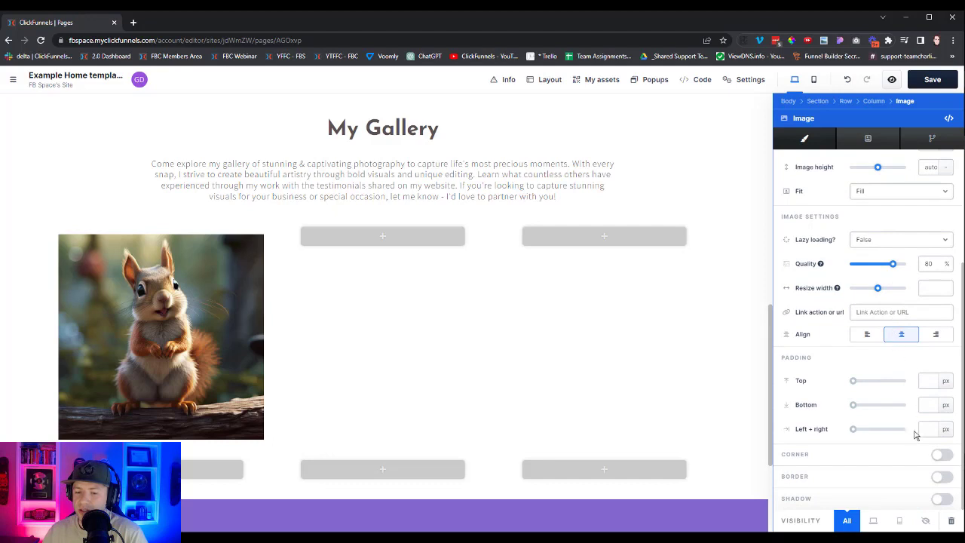
left_click(939, 499)
scroll(903, 353, "down", 3)
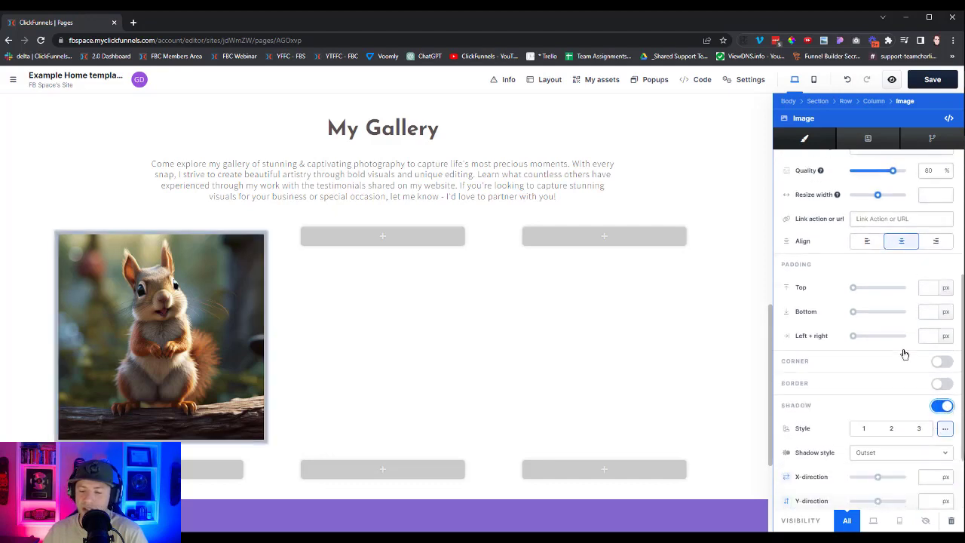
left_click(897, 497)
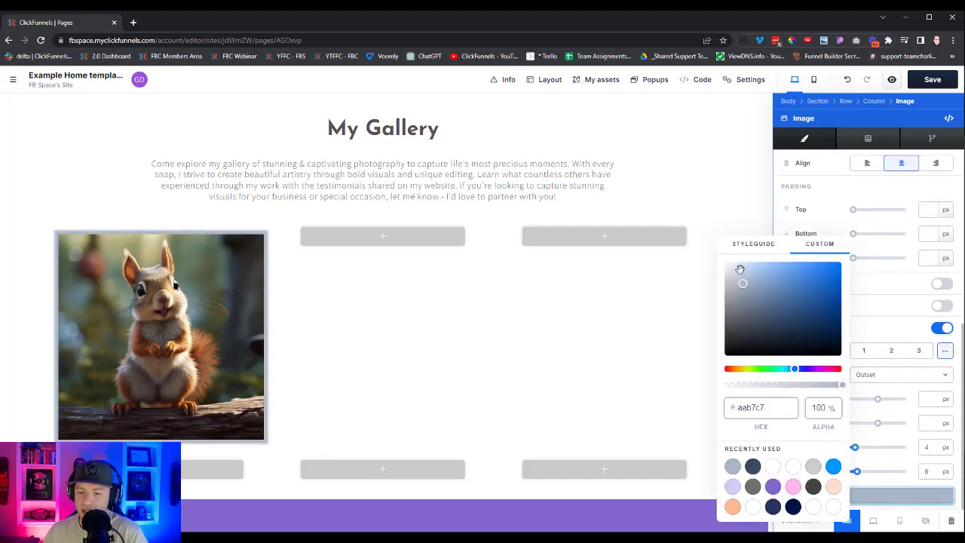
left_click_drag(748, 301, 729, 311)
left_click(924, 471)
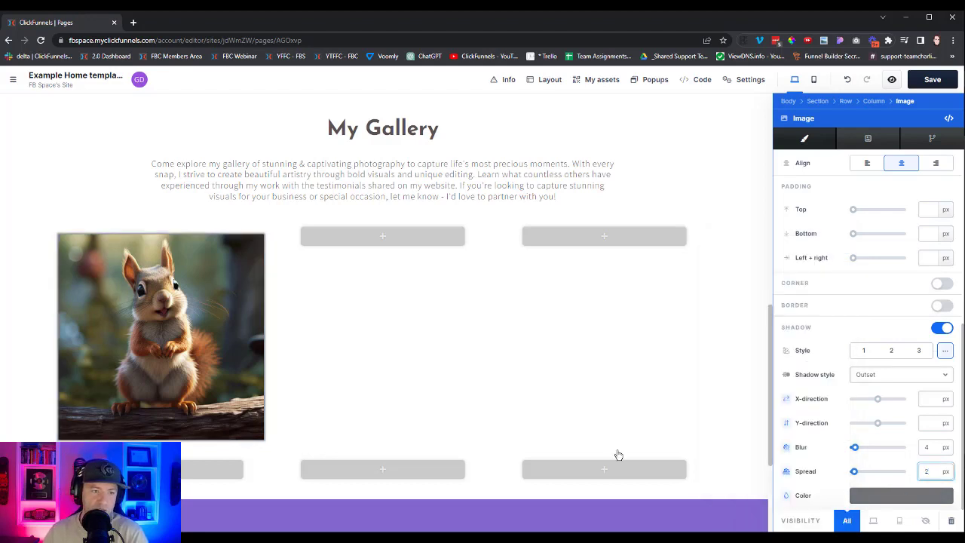
Step: Enable a border on the squirrel image, colored purple #8269cd with a 3 px stroke
key("Escape")
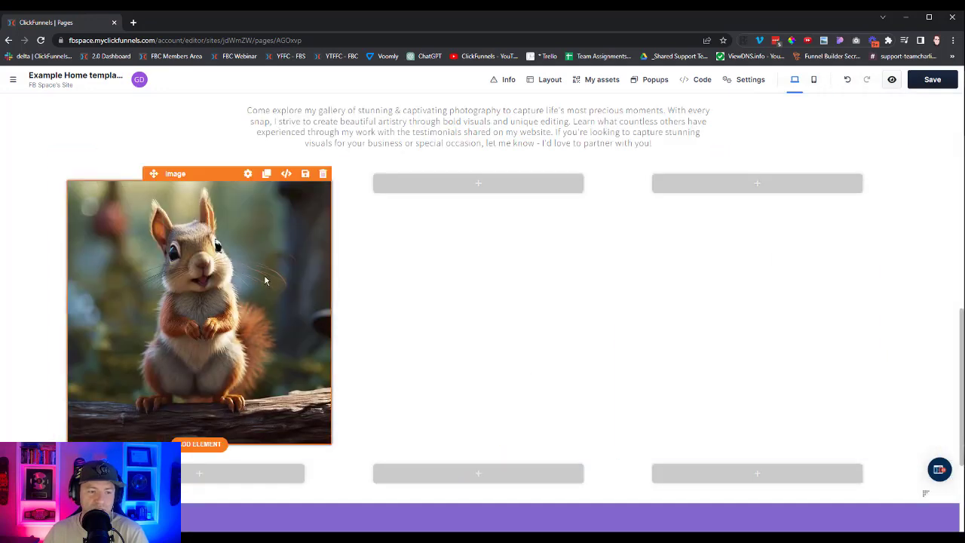
left_click(251, 178)
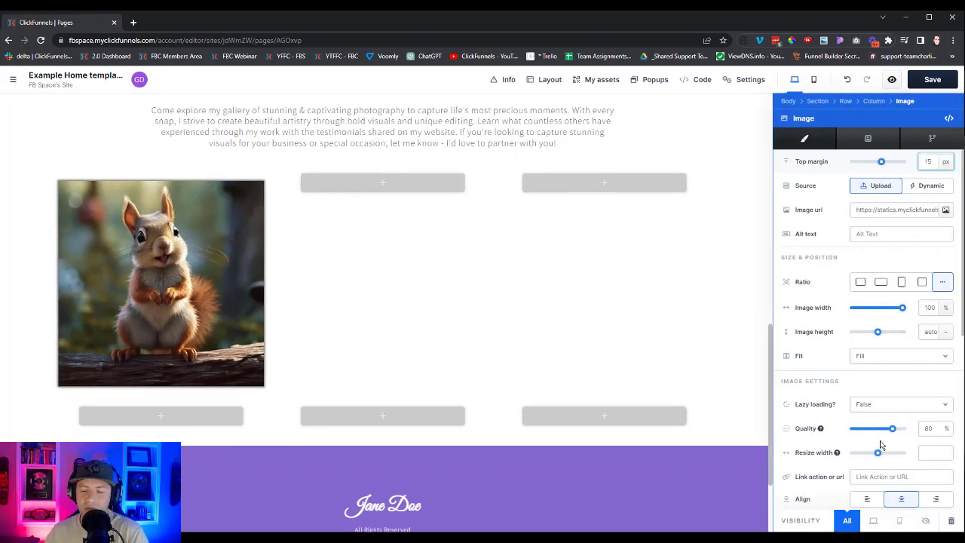
scroll(921, 365, "down", 3)
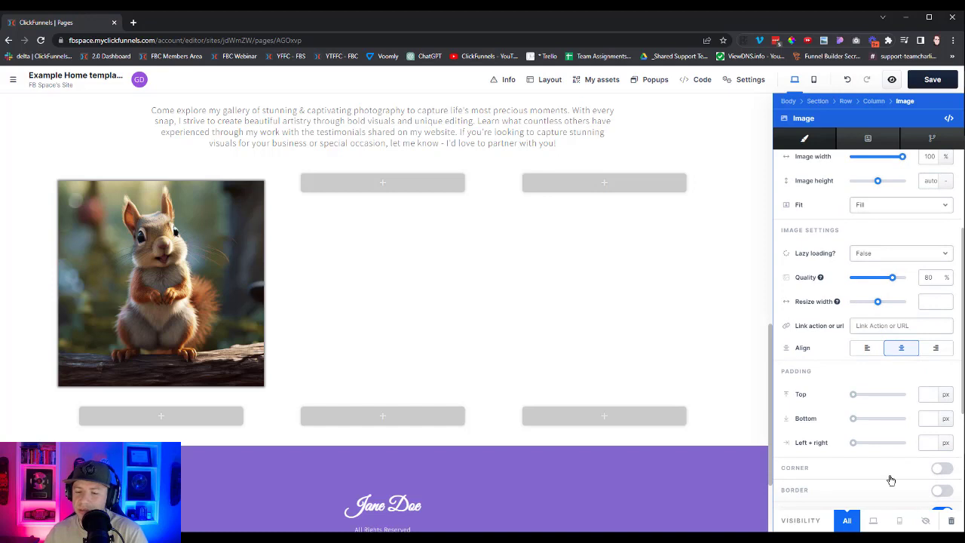
scroll(886, 368, "down", 3)
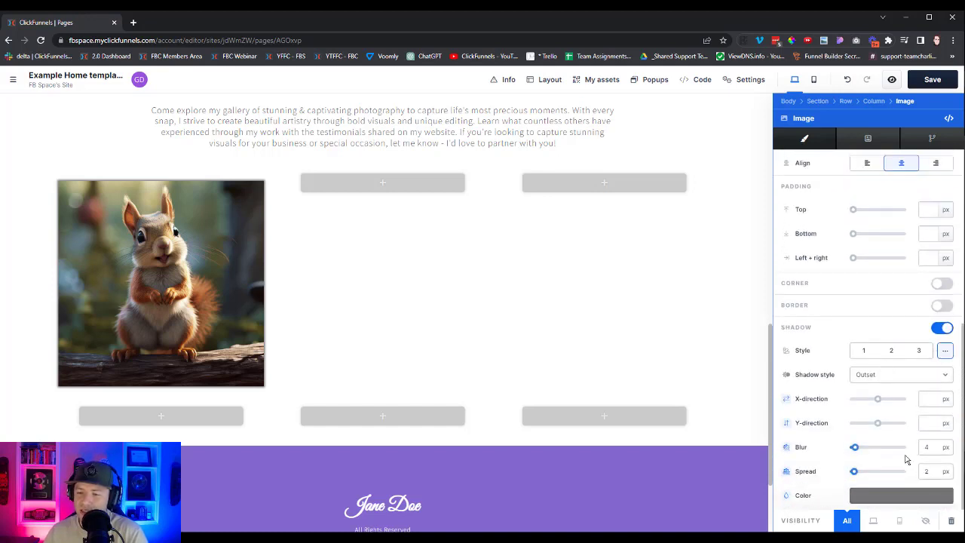
left_click(941, 306)
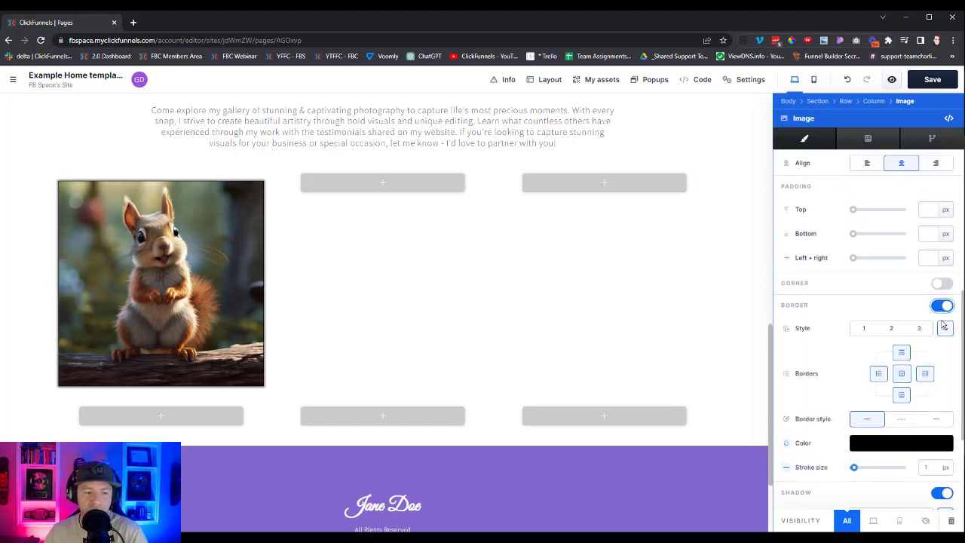
left_click(886, 446)
left_click(792, 486)
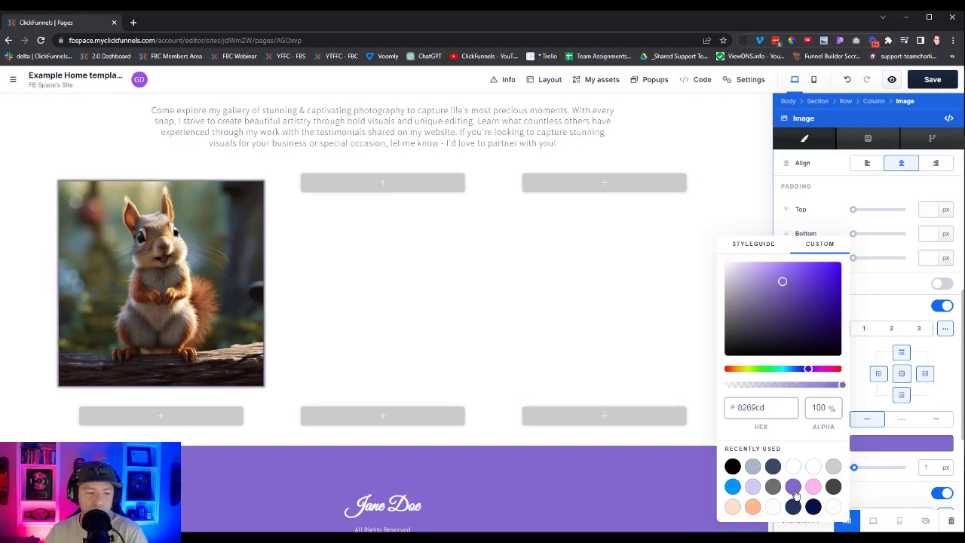
left_click(927, 467)
key("Return")
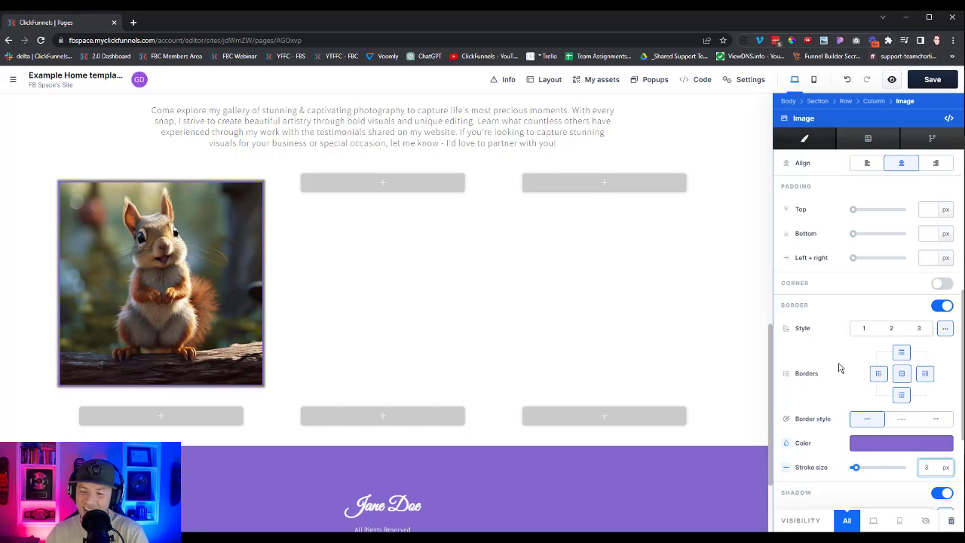
Step: Change the squirrel image's shadow color to a lighter gray and close the image settings
scroll(841, 367, "down", 2)
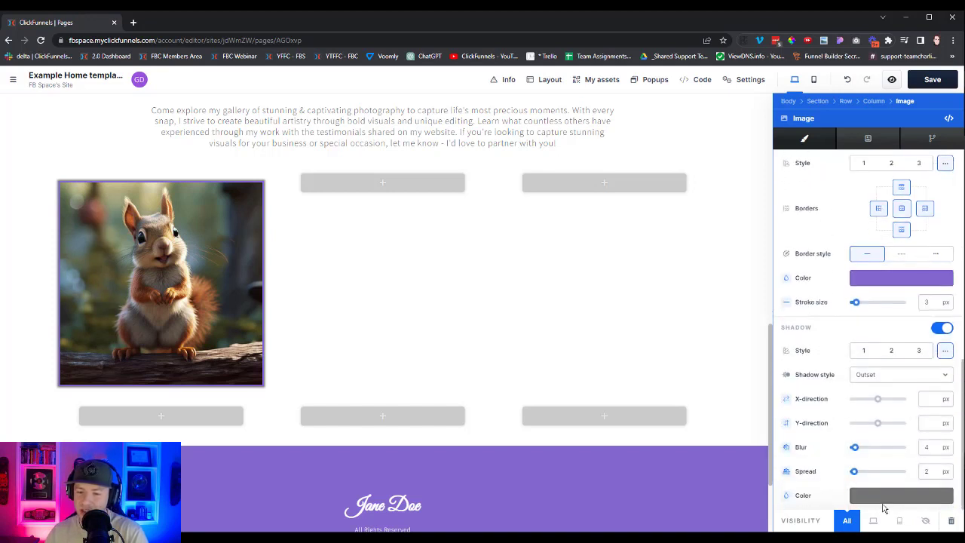
left_click(874, 499)
left_click_drag(744, 319, 713, 286)
left_click(655, 305)
key("Escape")
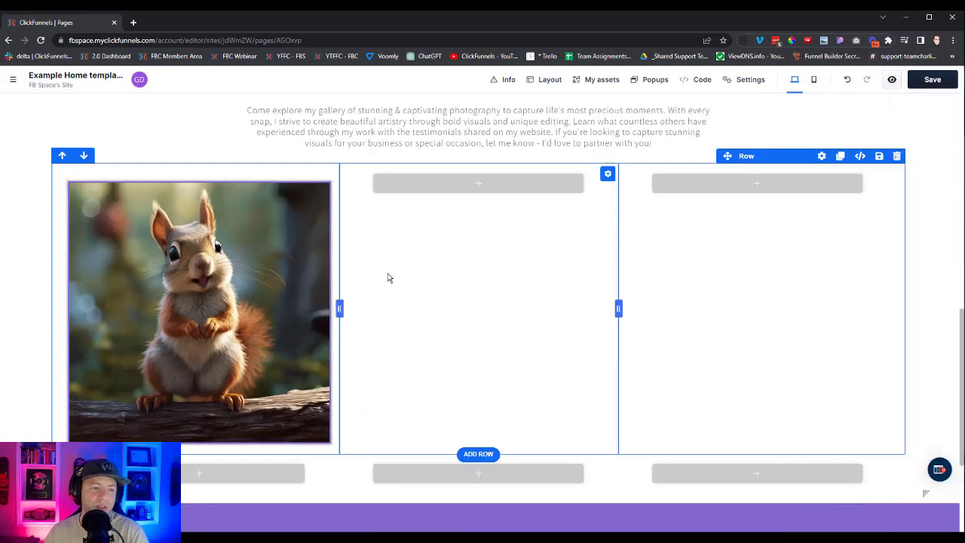
Step: Switch to Discord and examine the enlarged purple photographer landing page design, and return to the ClickFunnels editor
left_click(379, 538)
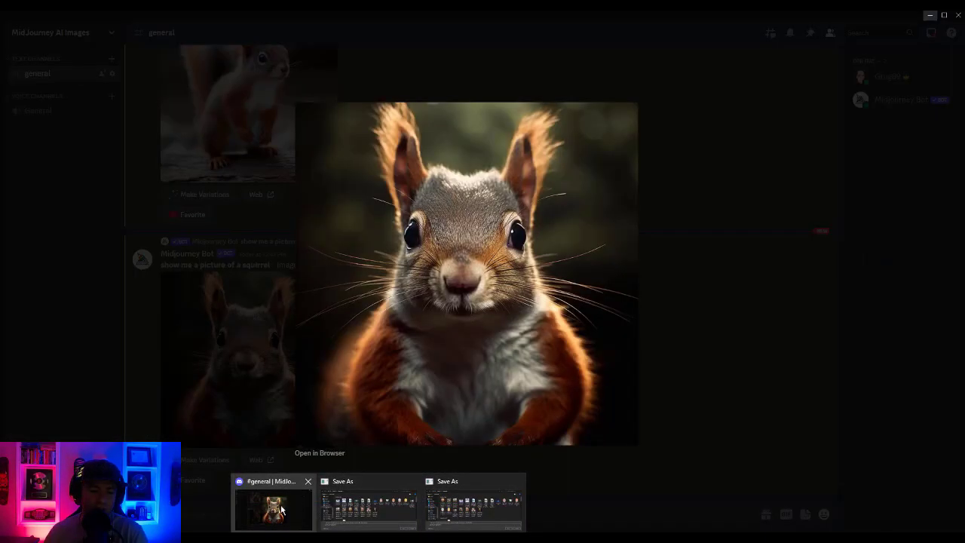
left_click(280, 511)
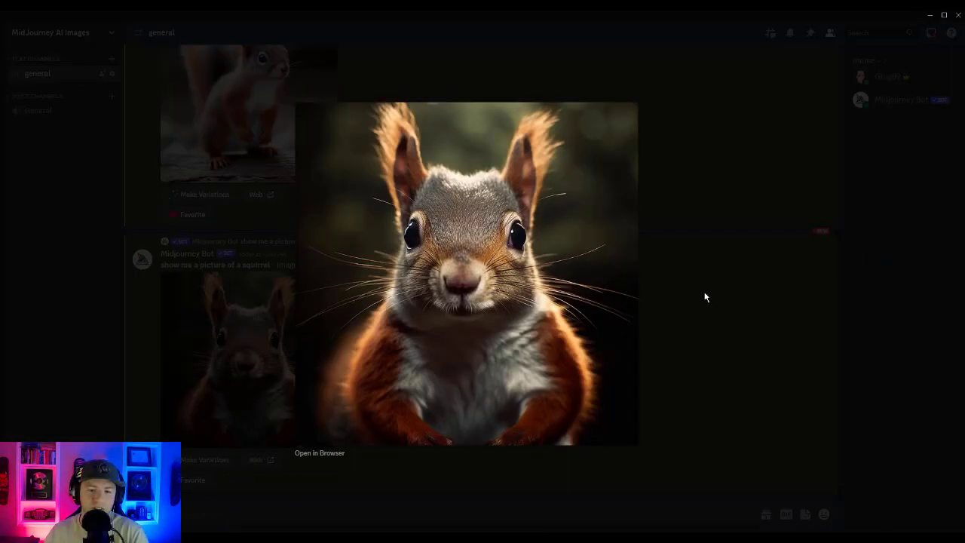
left_click(702, 295)
scroll(487, 374, "up", 10)
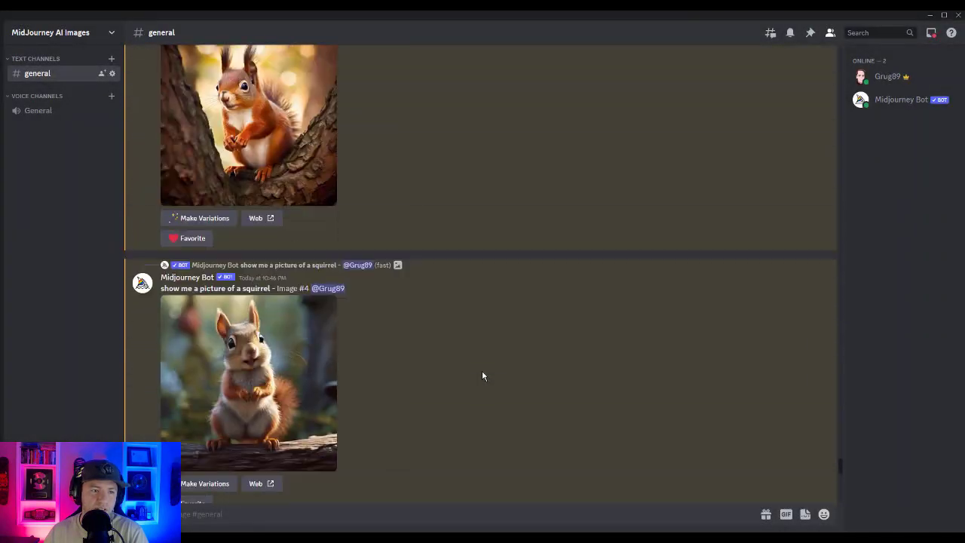
scroll(482, 375, "up", 5)
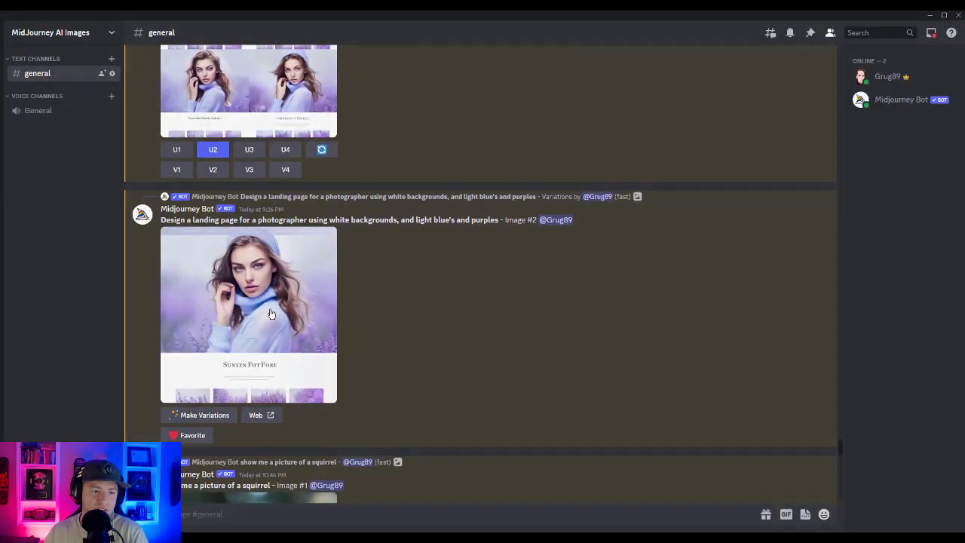
left_click(226, 301)
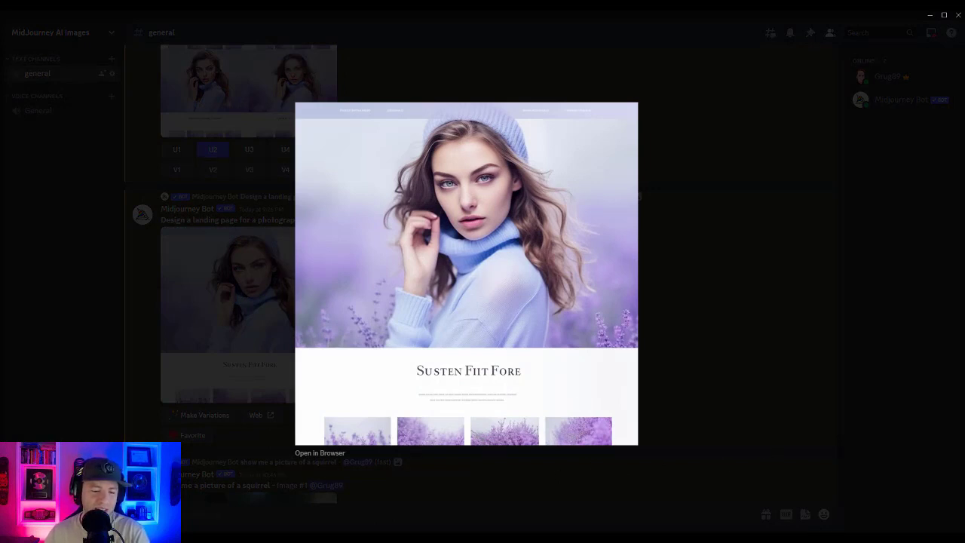
left_click(929, 15)
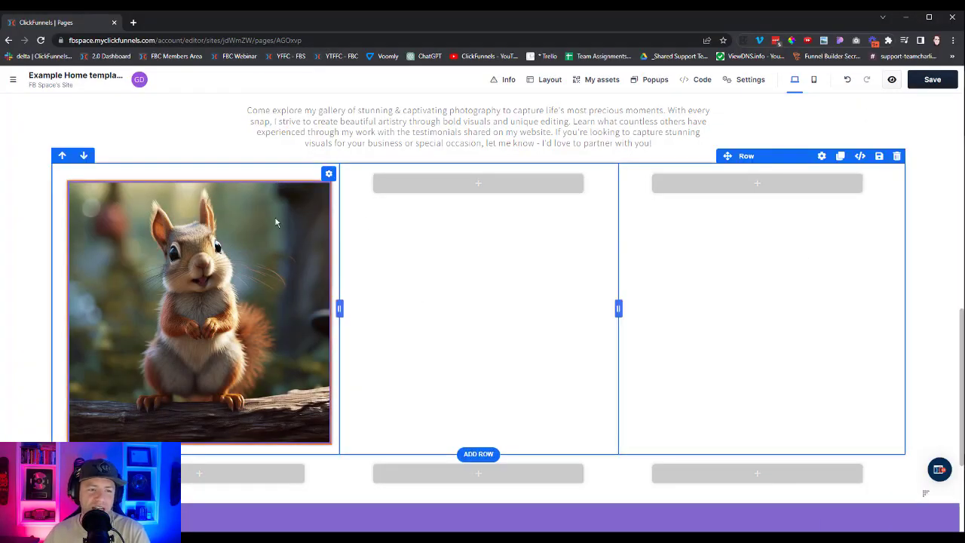
Step: Clone the bordered squirrel image twice and move the copies into the second and third columns of the upper gallery row
left_click(267, 173)
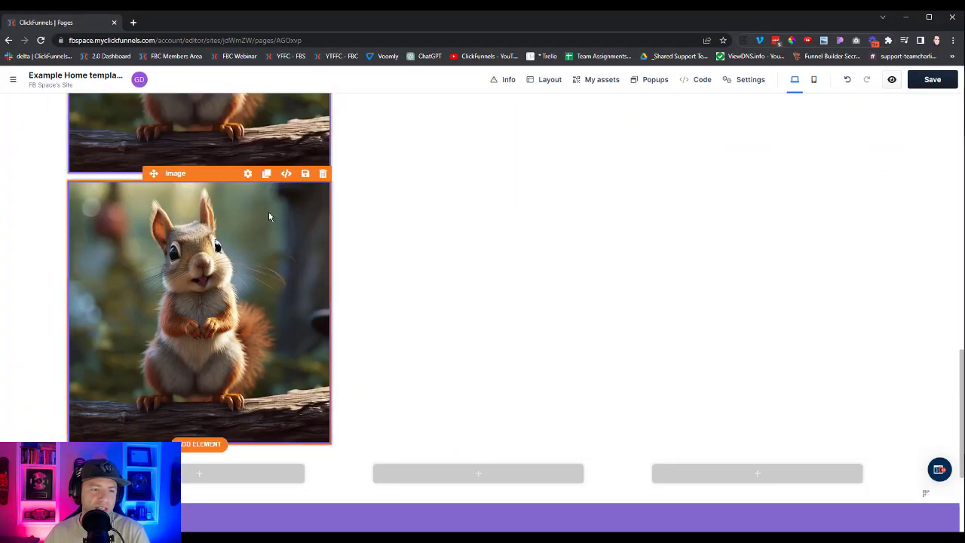
left_click(268, 174)
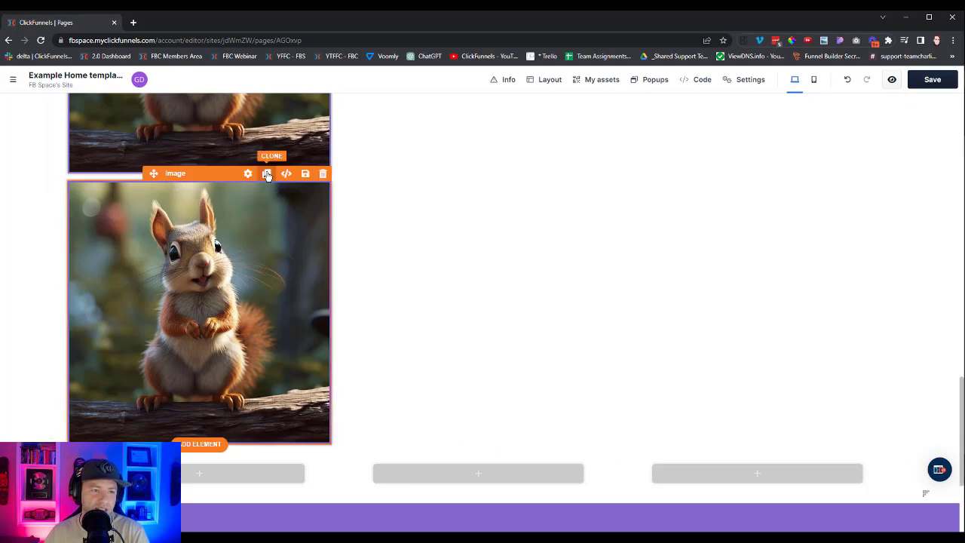
scroll(266, 174, "up", 5)
left_click_drag(153, 272, 469, 328)
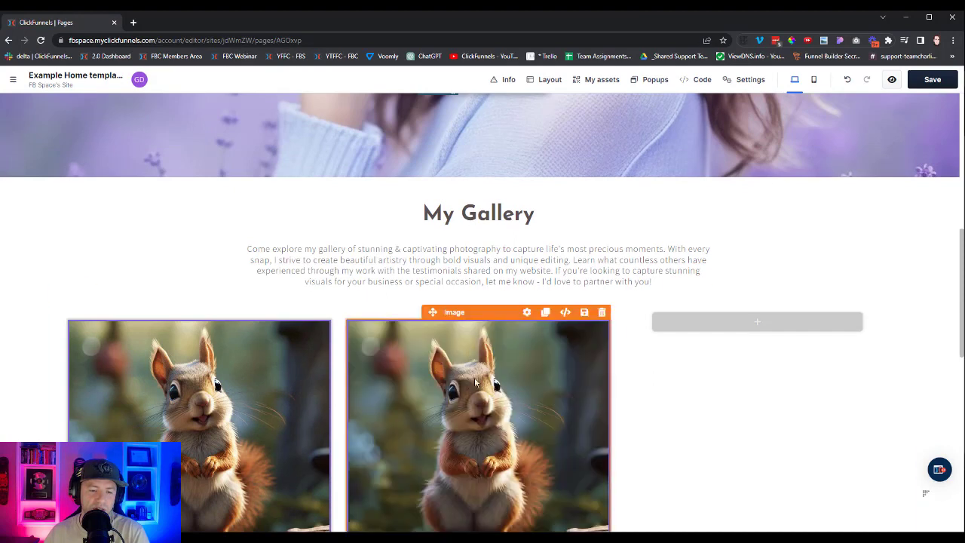
scroll(470, 395, "down", 3)
left_click_drag(153, 330, 758, 292)
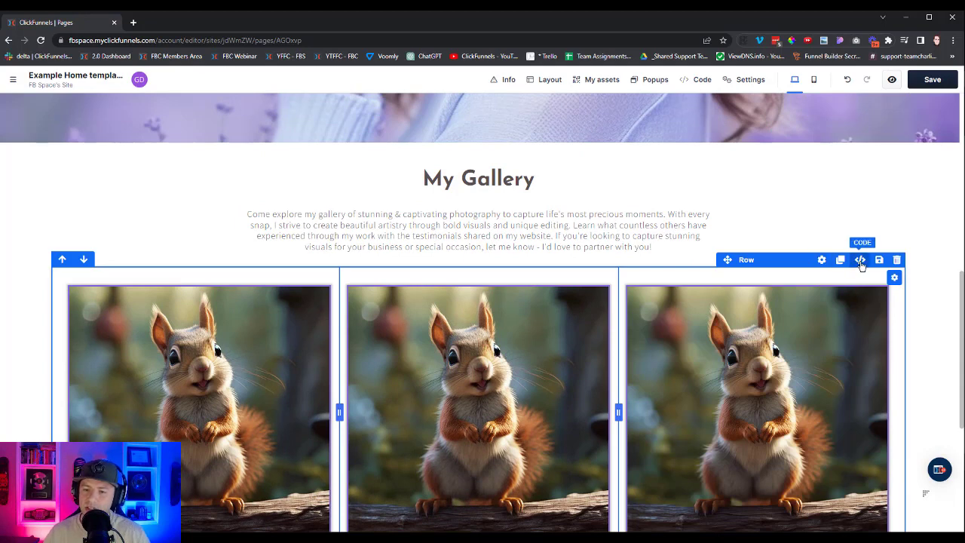
Step: Give the upper gallery row the CSS ID selector "center" and leave the code editor
left_click(860, 262)
type("center")
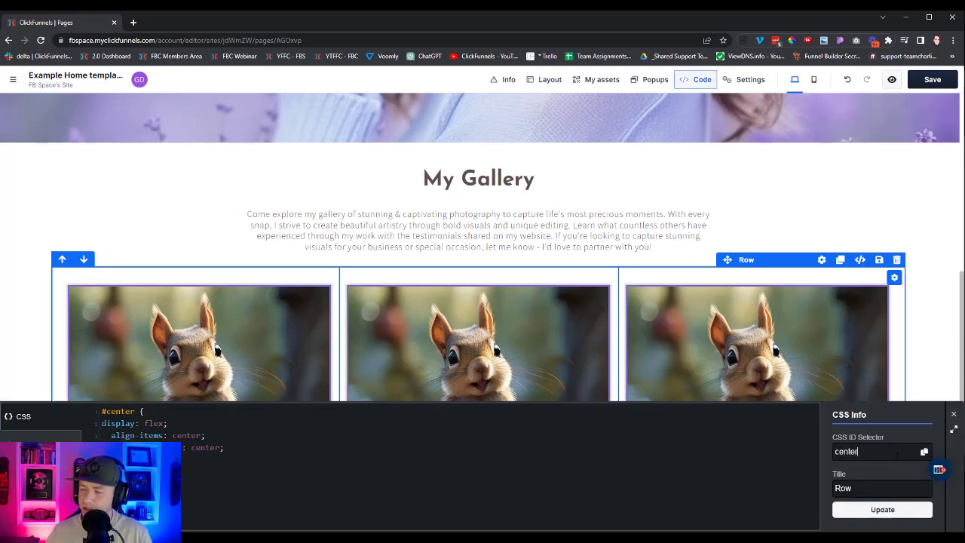
left_click(888, 512)
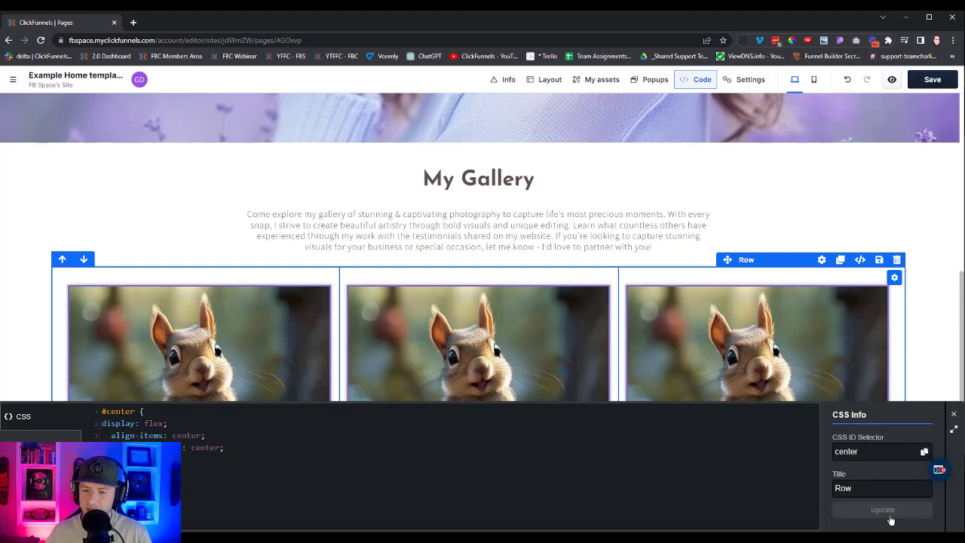
left_click(929, 334)
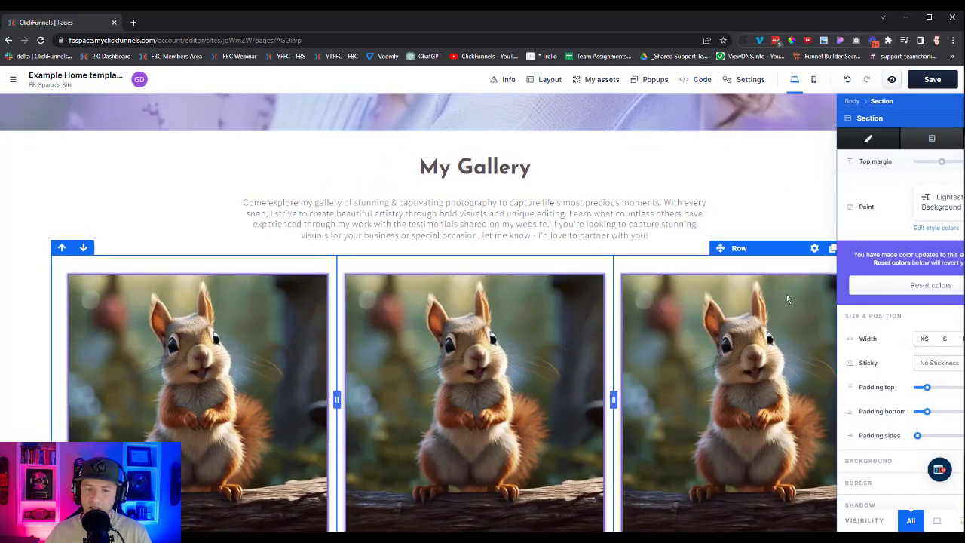
Step: Replace the middle gallery image's source with the uploaded picture of the squirrel standing sideways with its bushy tail raised
scroll(778, 384, "down", 1)
scroll(779, 385, "down", 1)
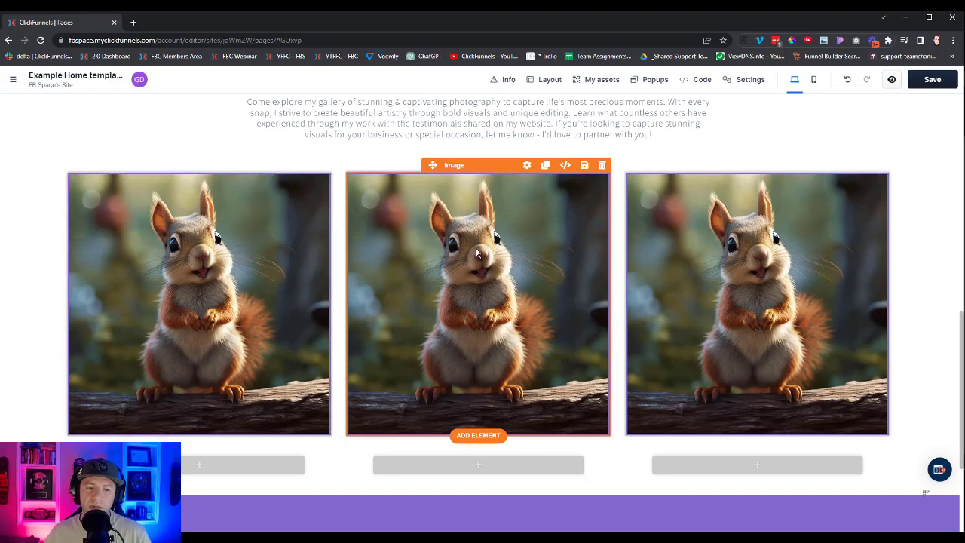
left_click(390, 314)
left_click(946, 210)
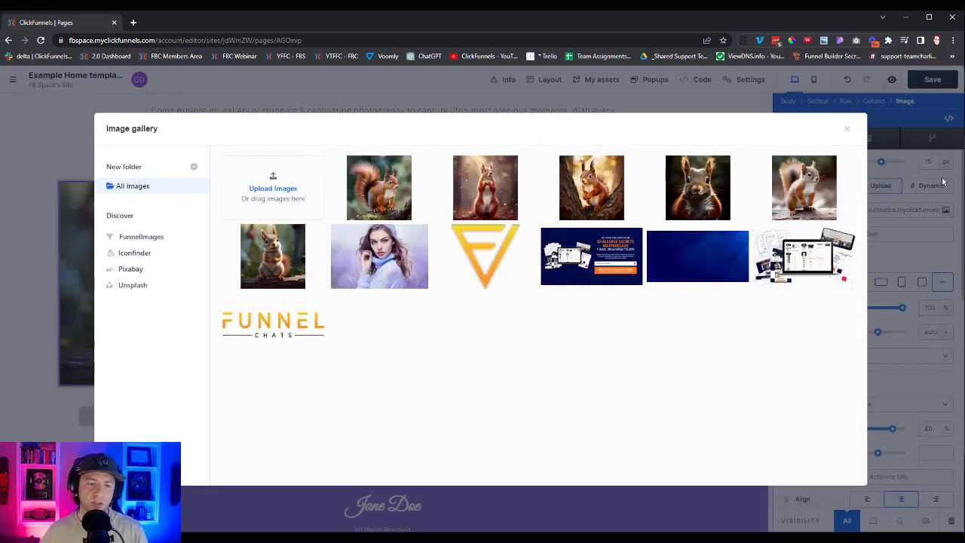
left_click(811, 187)
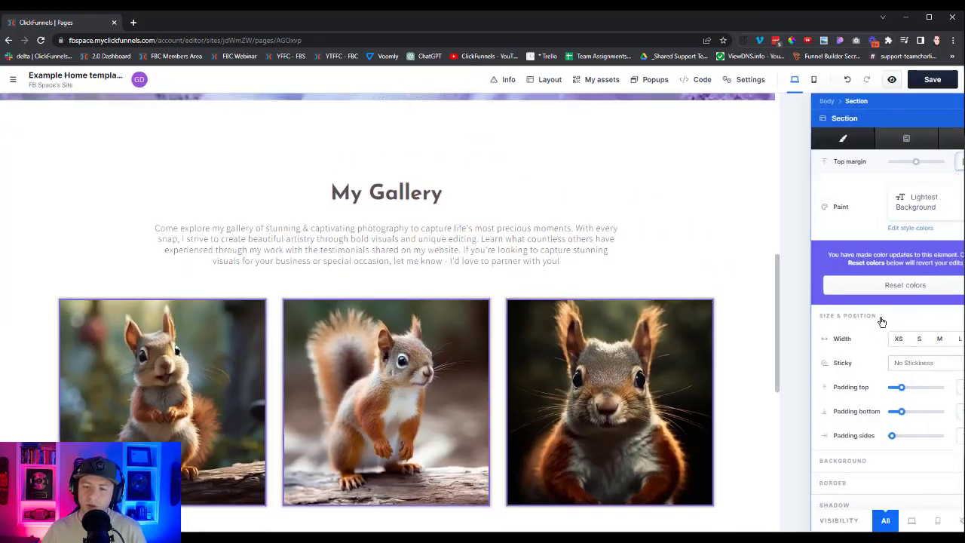
Step: Set the My Gallery section's top and bottom padding to 100 px each and close its settings
scroll(573, 328, "up", 2)
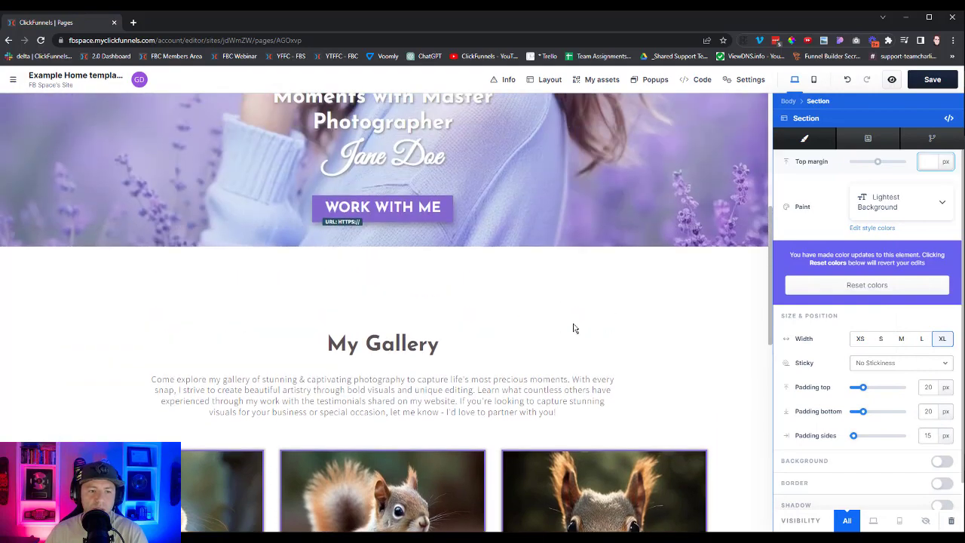
scroll(587, 338, "up", 1)
scroll(587, 338, "down", 2)
scroll(587, 339, "up", 4)
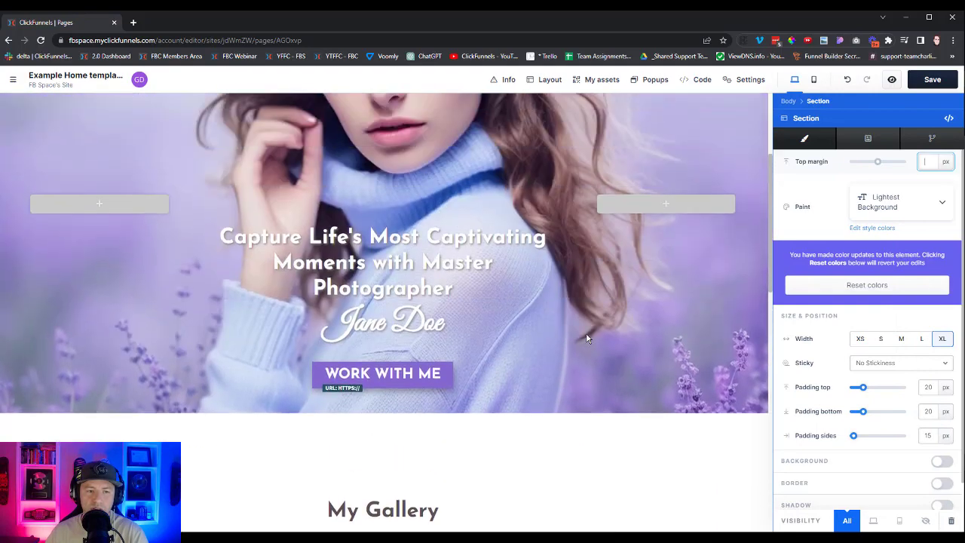
scroll(587, 339, "down", 1)
scroll(587, 339, "down", 2)
left_click_drag(863, 390, 929, 421)
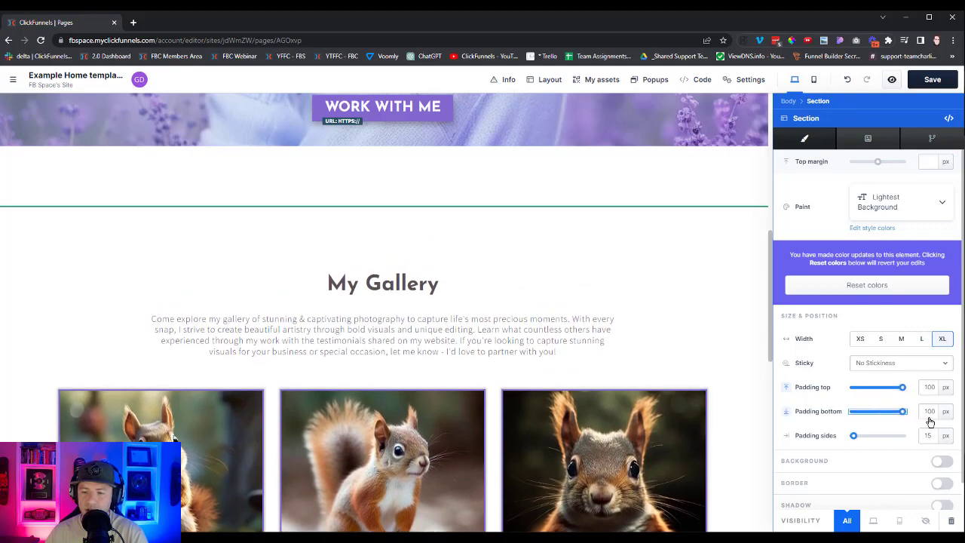
left_click(665, 292)
Step: Check the spacing from the hero to the footer and set the My Gallery section's bottom padding to 200 px
scroll(711, 334, "down", 1)
scroll(489, 388, "up", 4)
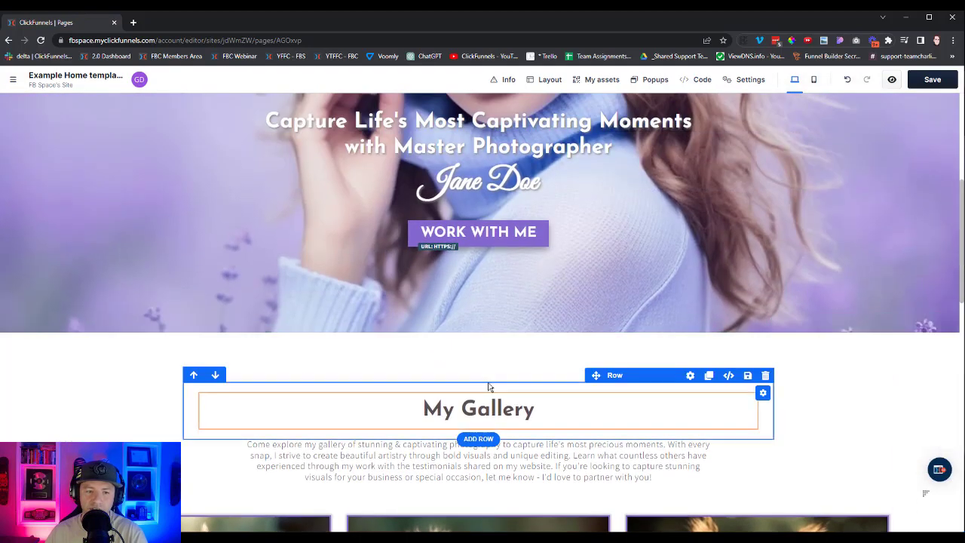
scroll(553, 308, "up", 3)
scroll(553, 308, "down", 10)
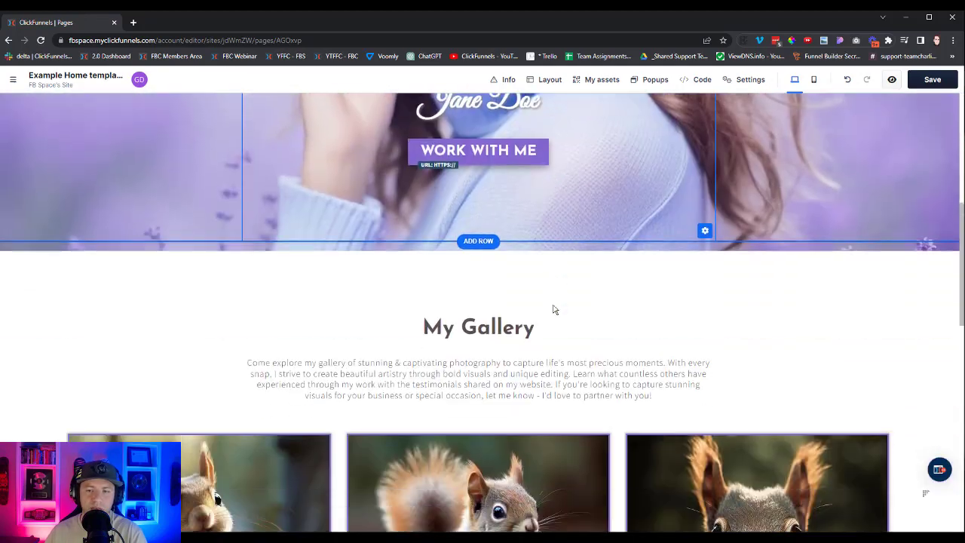
scroll(566, 291, "down", 4)
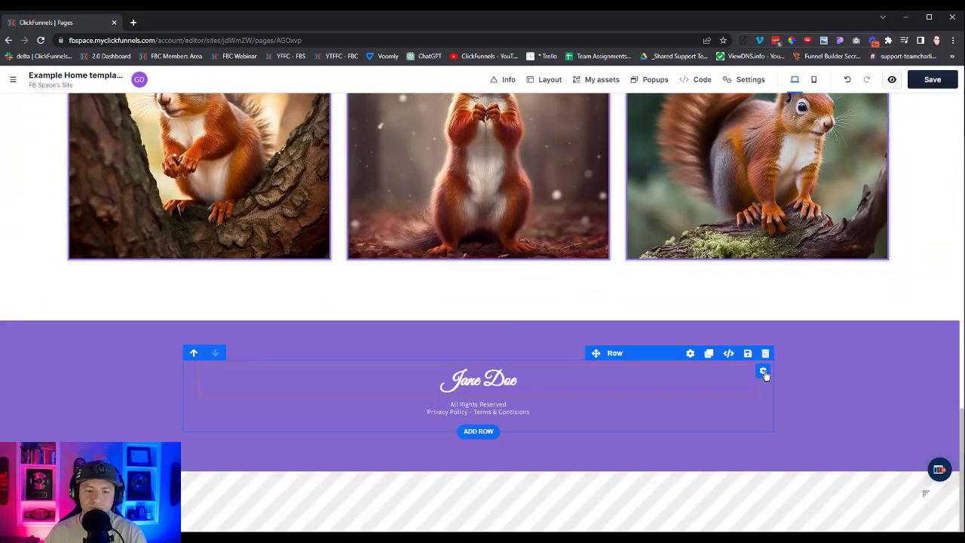
scroll(851, 410, "up", 4)
scroll(852, 406, "up", 8)
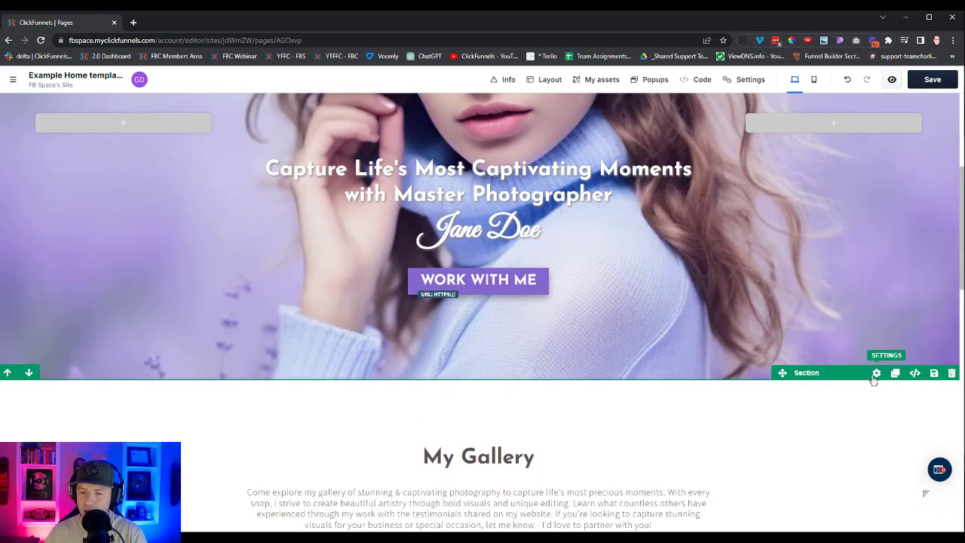
left_click(872, 376)
scroll(679, 362, "down", 7)
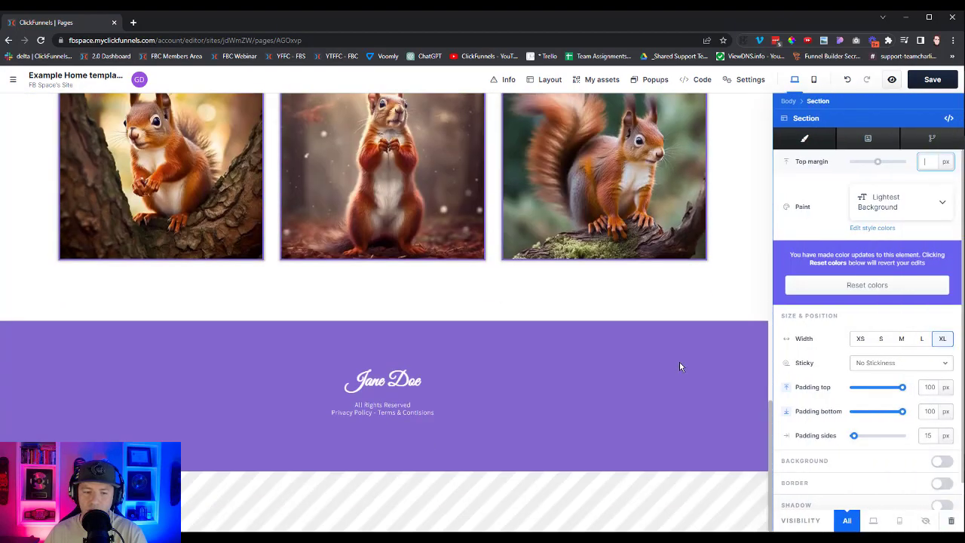
left_click(929, 412)
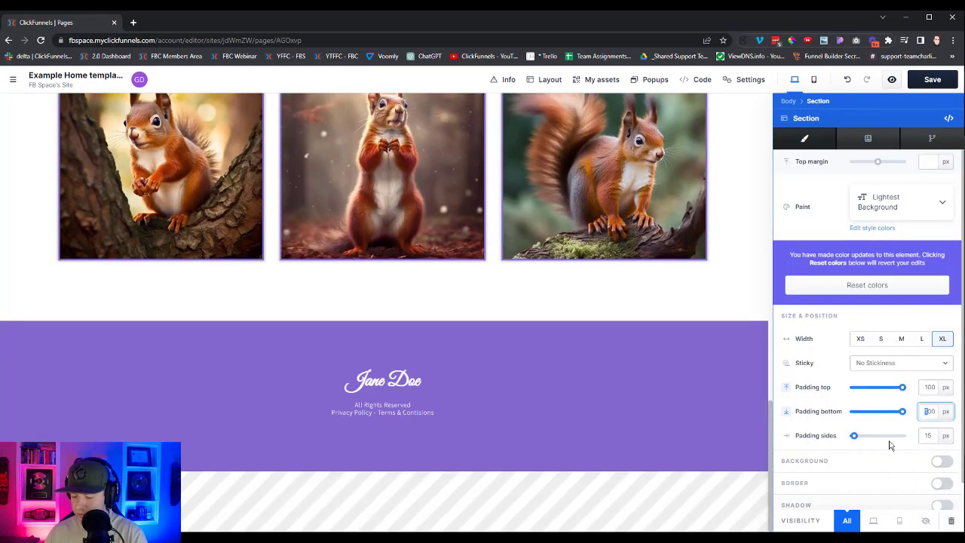
type("2")
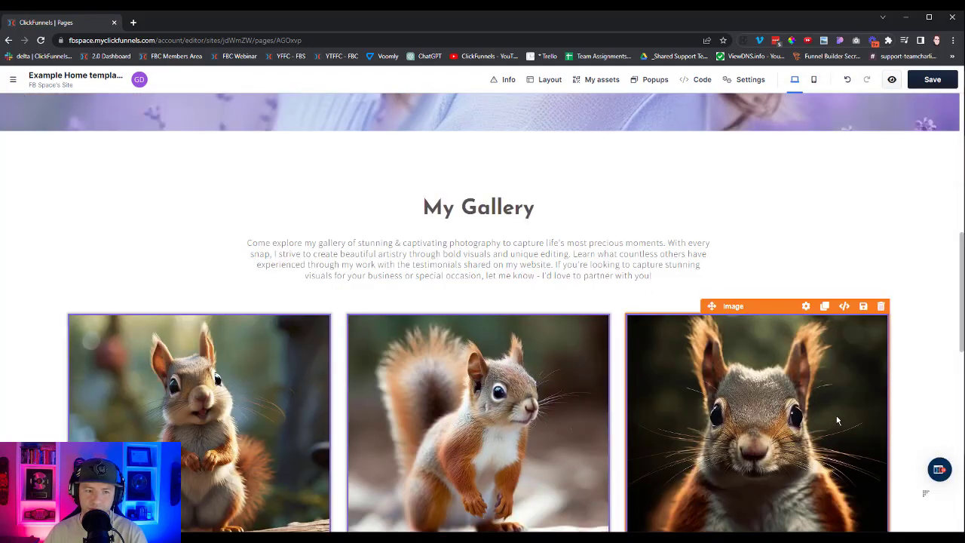
Step: Remove the lower gallery row's top padding so it sits closer to the row above, and close its settings
scroll(837, 420, "down", 2)
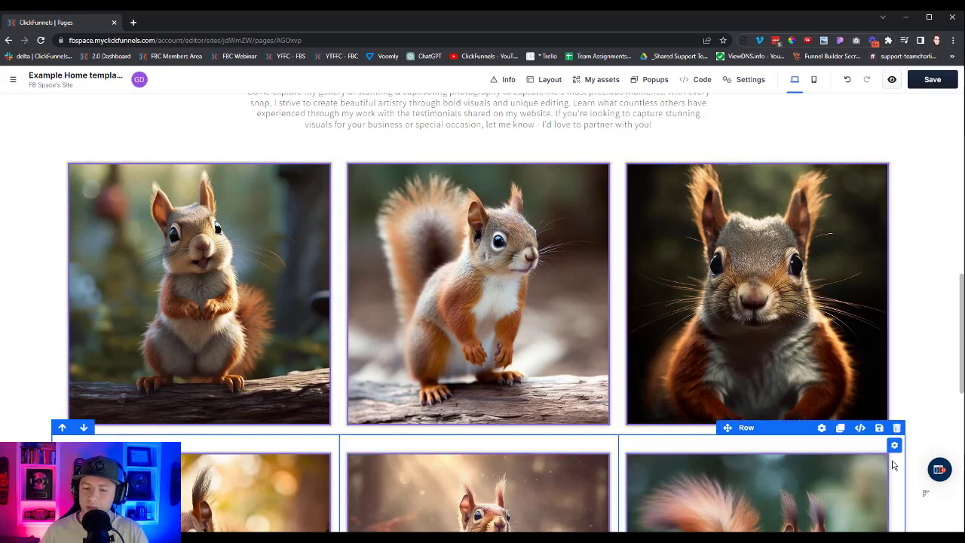
left_click(821, 427)
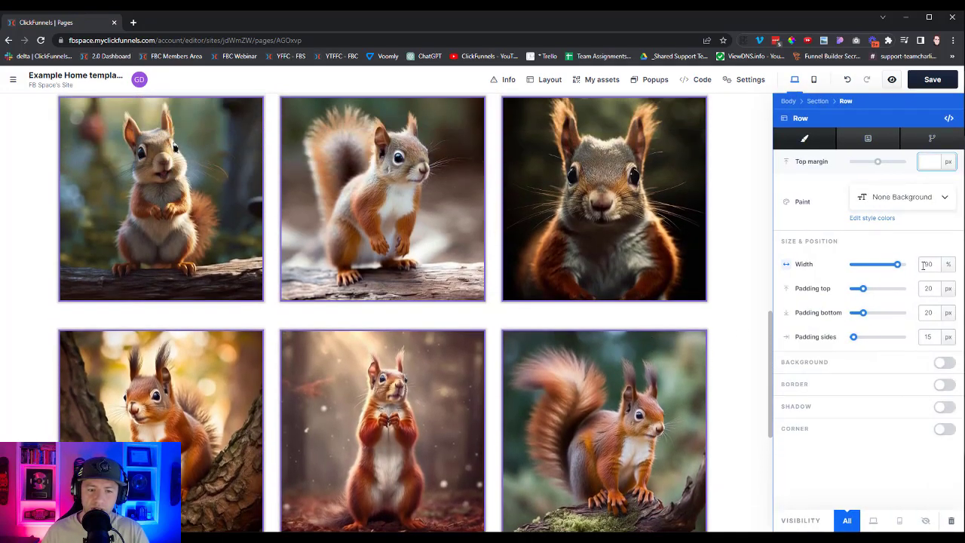
left_click_drag(867, 293, 851, 294)
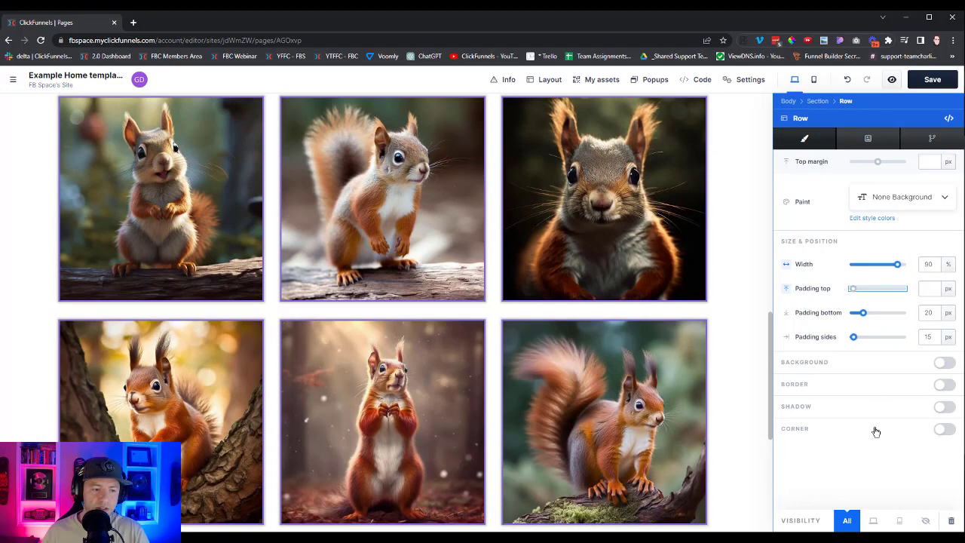
key("Escape")
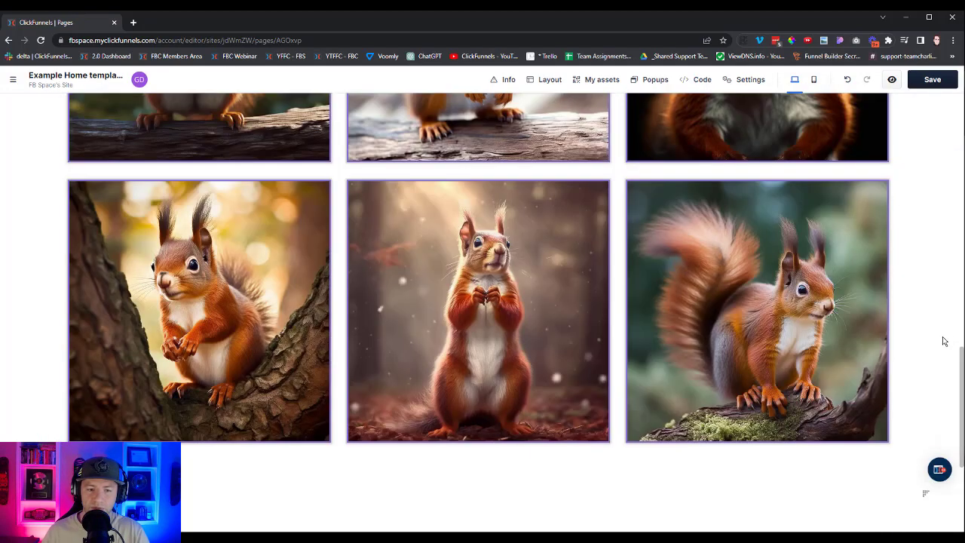
Step: Enlarge the My Gallery headline's desktop font size to 3.27 rem and close its settings
scroll(938, 343, "up", 5)
scroll(912, 364, "up", 3)
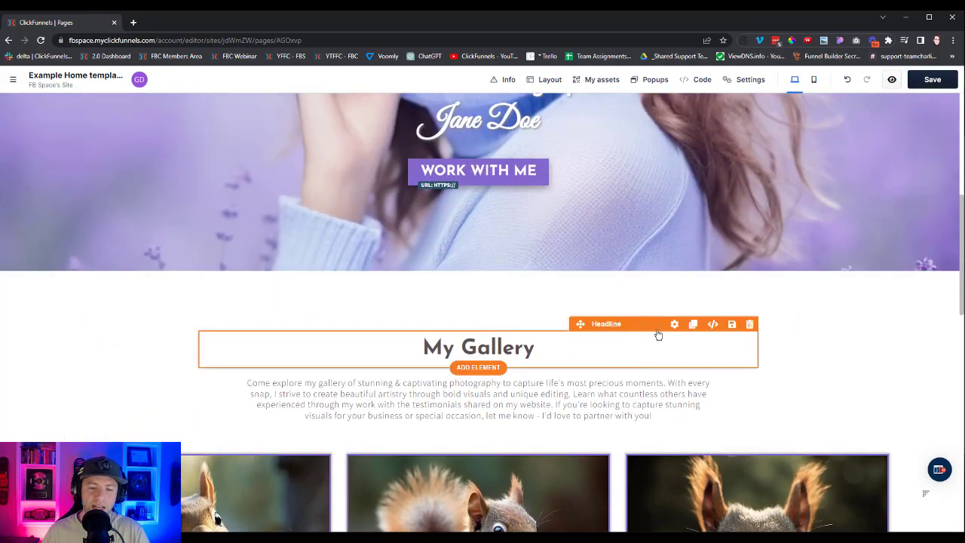
left_click(674, 324)
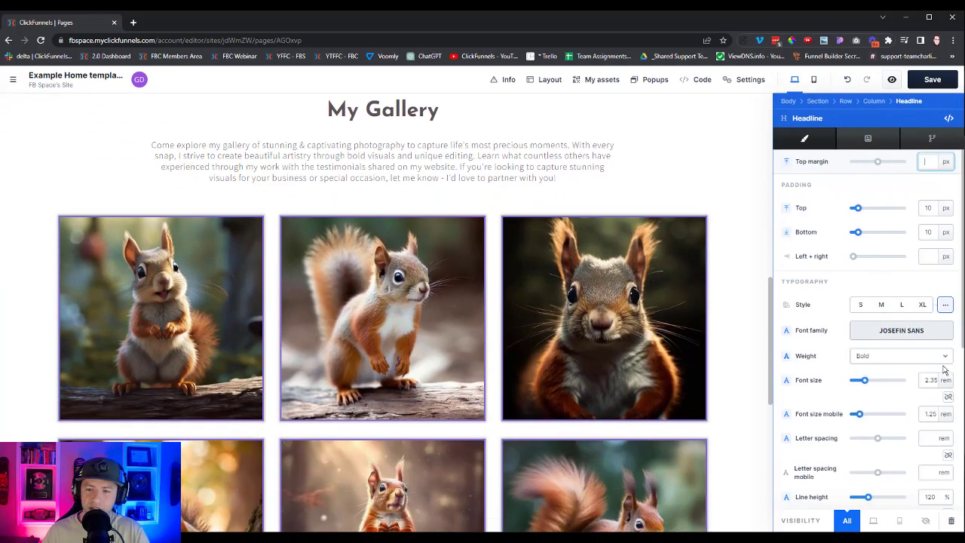
left_click_drag(865, 383, 871, 385)
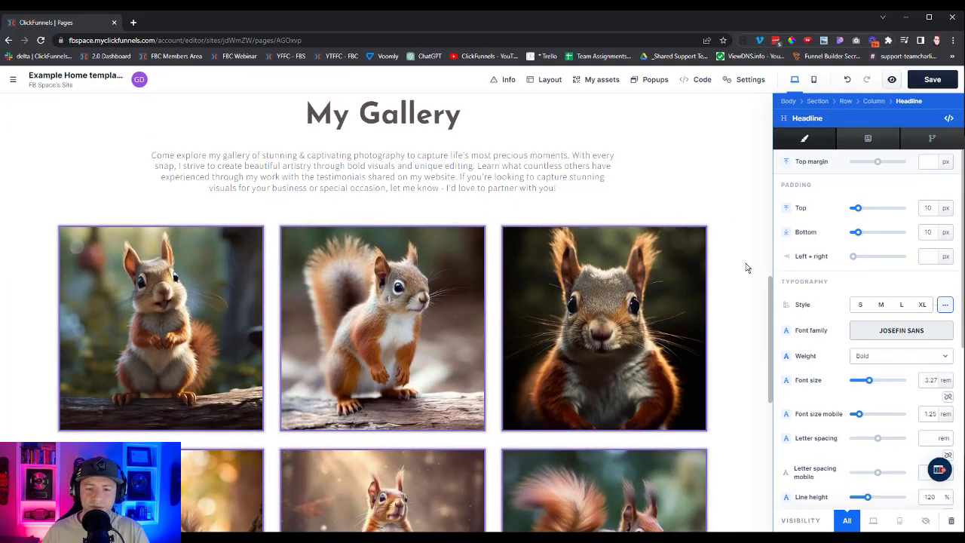
left_click(747, 267)
Step: Review the whole page from the navigation and hero through the gallery to the footer for spacing and overall look
scroll(842, 357, "down", 5)
scroll(829, 403, "down", 3)
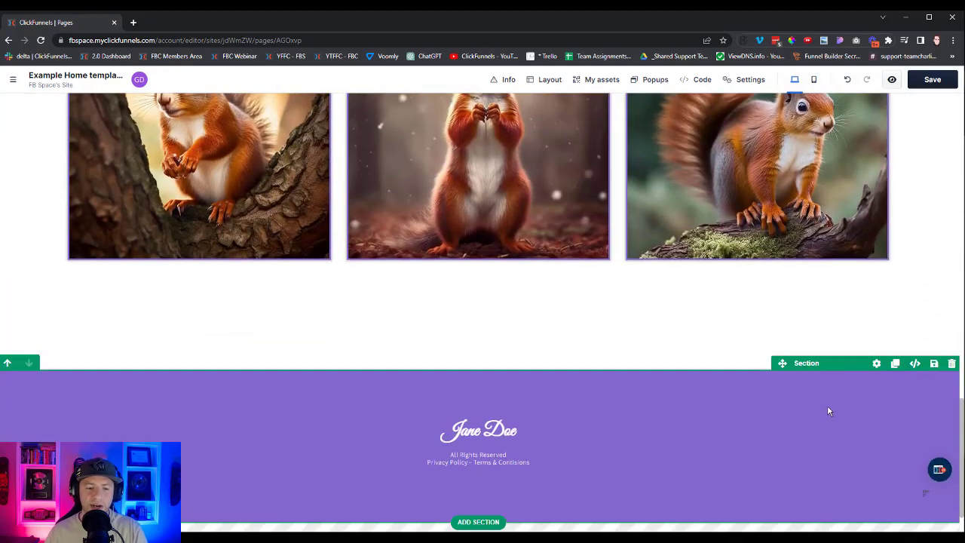
scroll(825, 407, "up", 3)
scroll(823, 407, "up", 10)
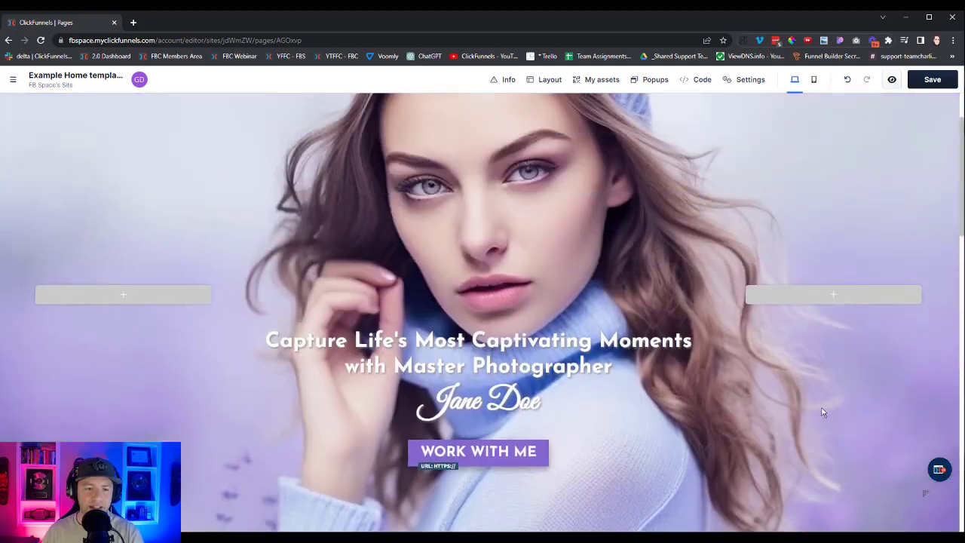
scroll(825, 352, "down", 3)
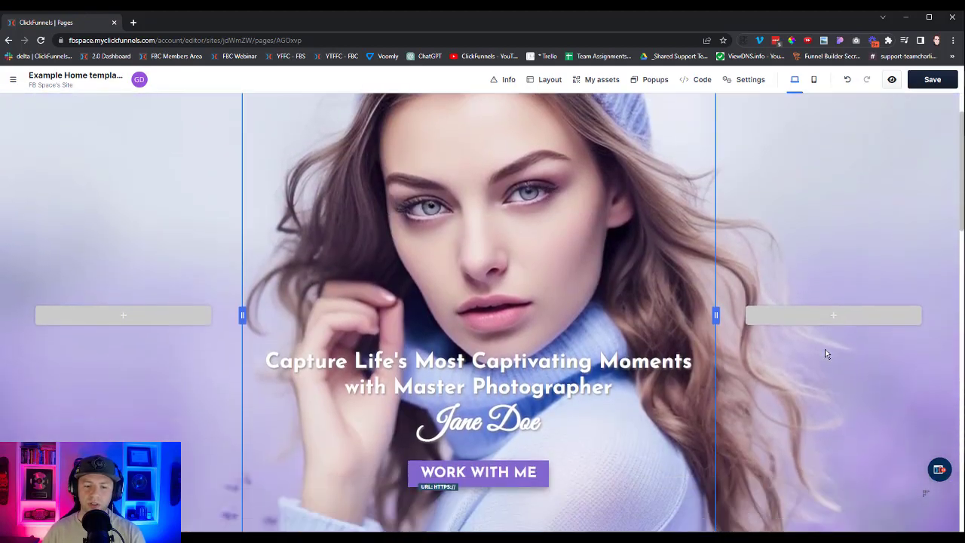
scroll(759, 444, "up", 3)
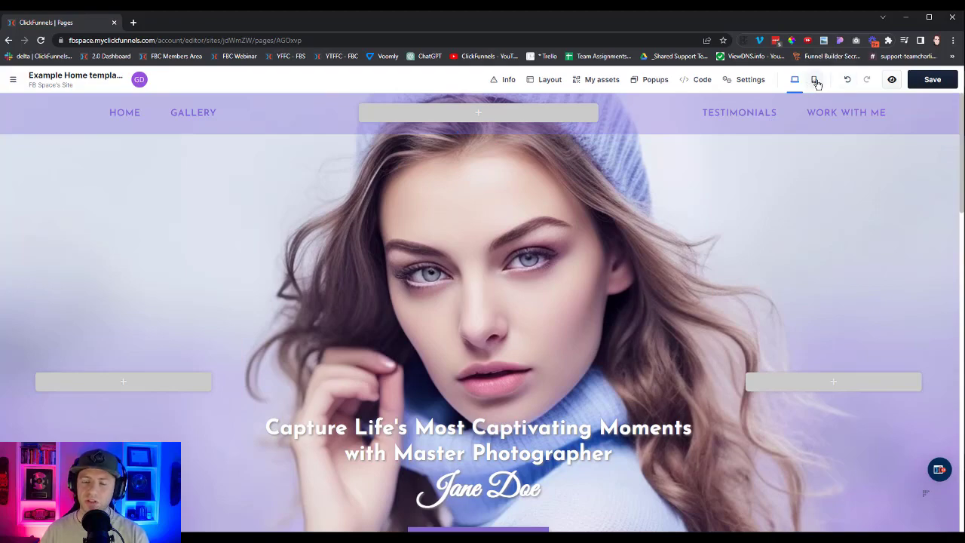
scroll(781, 252, "down", 5)
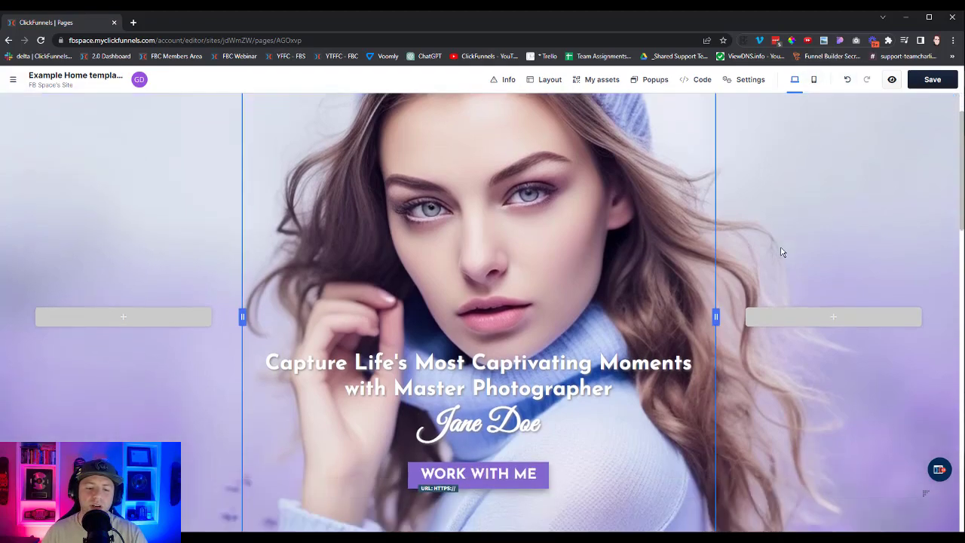
scroll(781, 251, "down", 10)
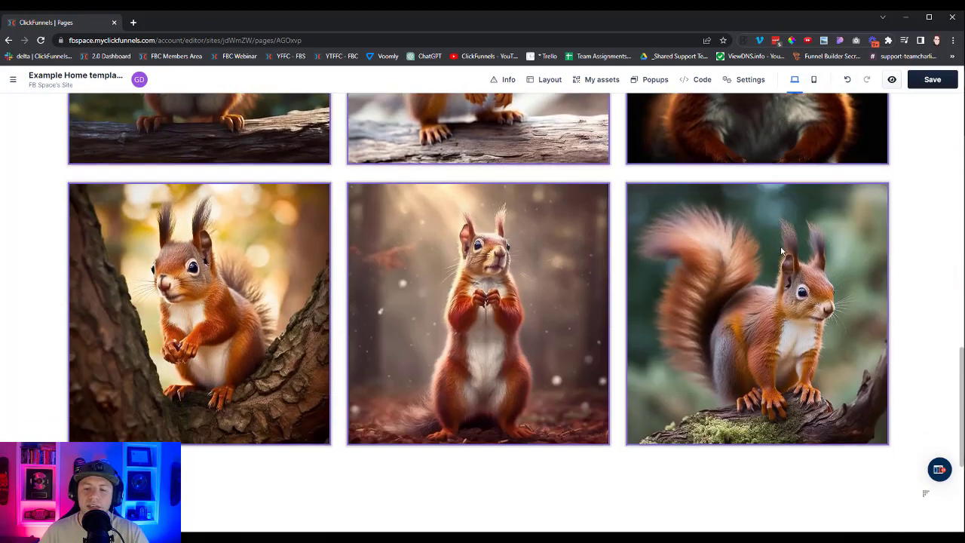
scroll(780, 251, "up", 1)
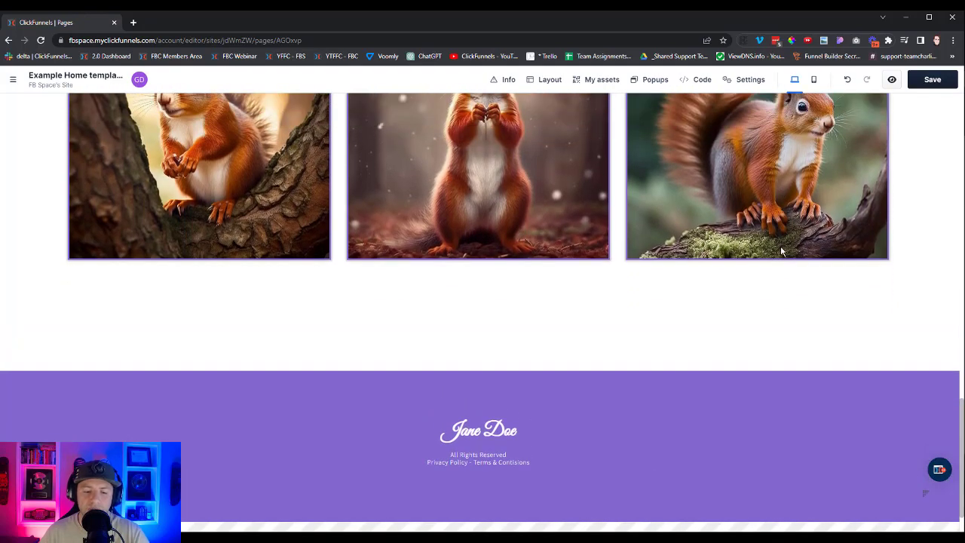
scroll(712, 312, "up", 5)
scroll(725, 303, "up", 8)
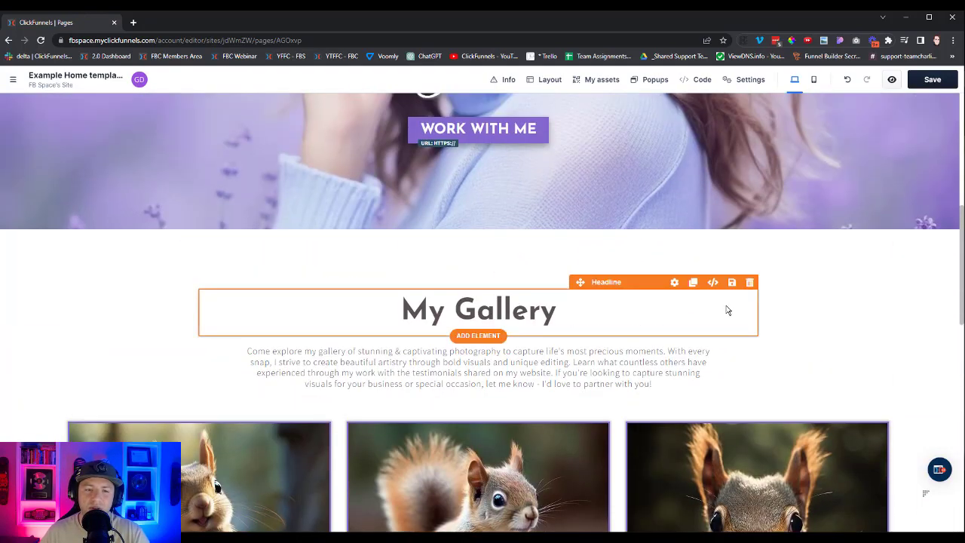
scroll(726, 307, "up", 2)
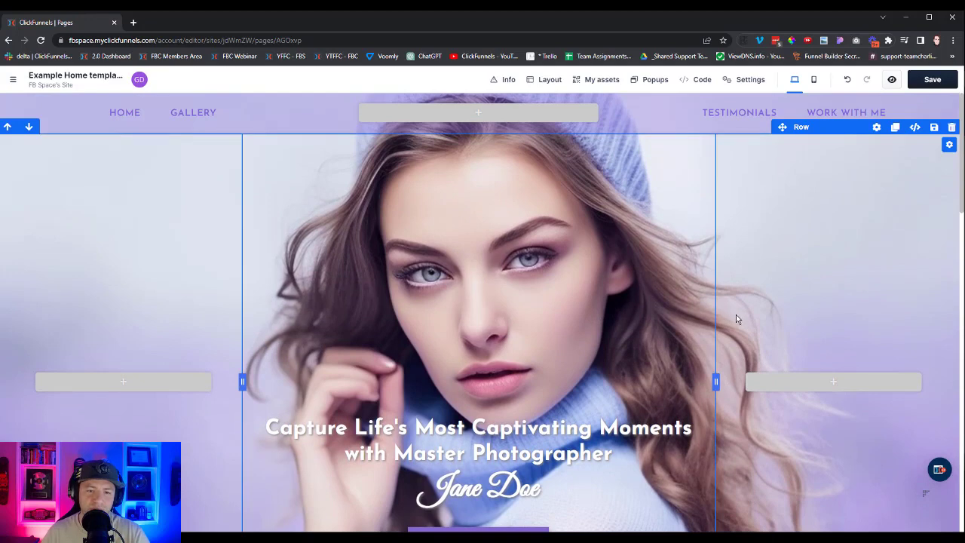
scroll(736, 315, "down", 1)
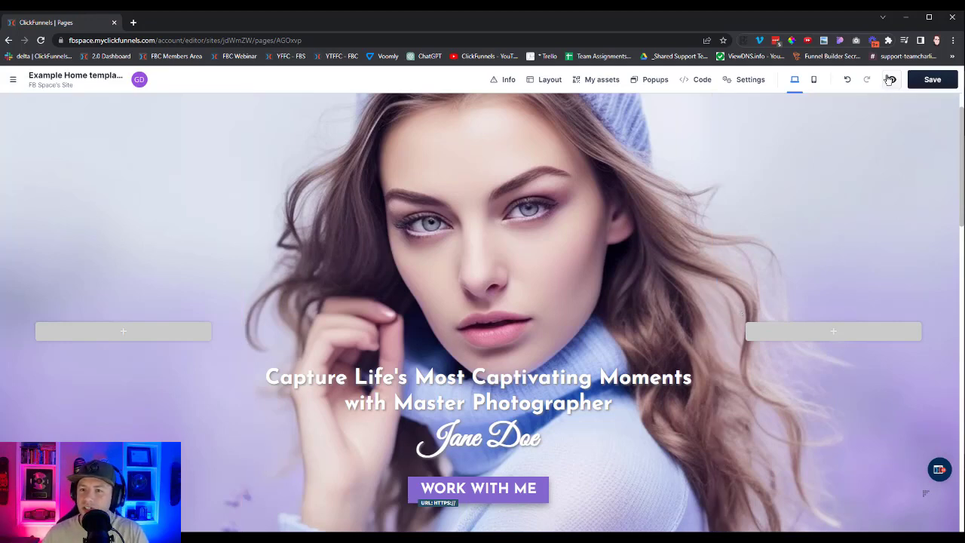
Step: Save the page, open its preview in a new tab and dismiss the preview notice bar
left_click(932, 79)
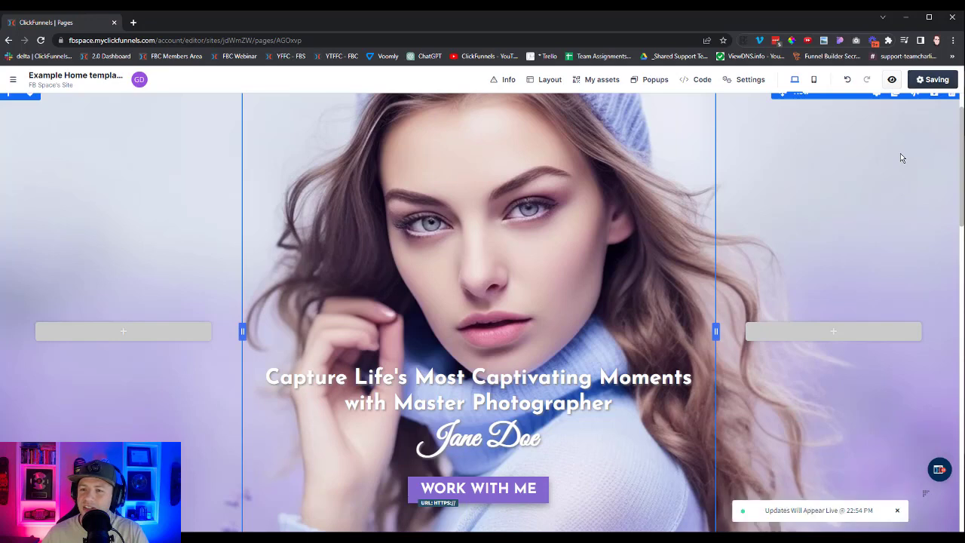
left_click(892, 81)
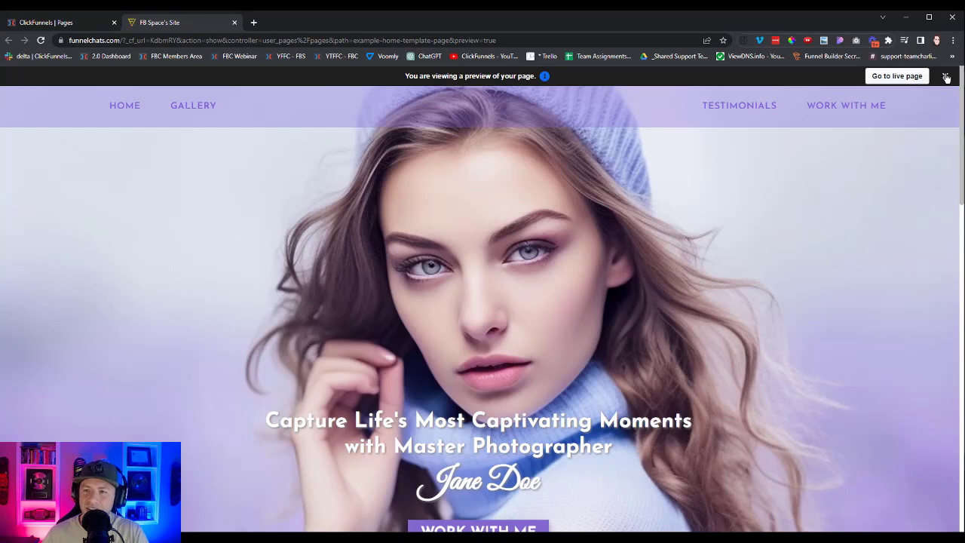
left_click(945, 78)
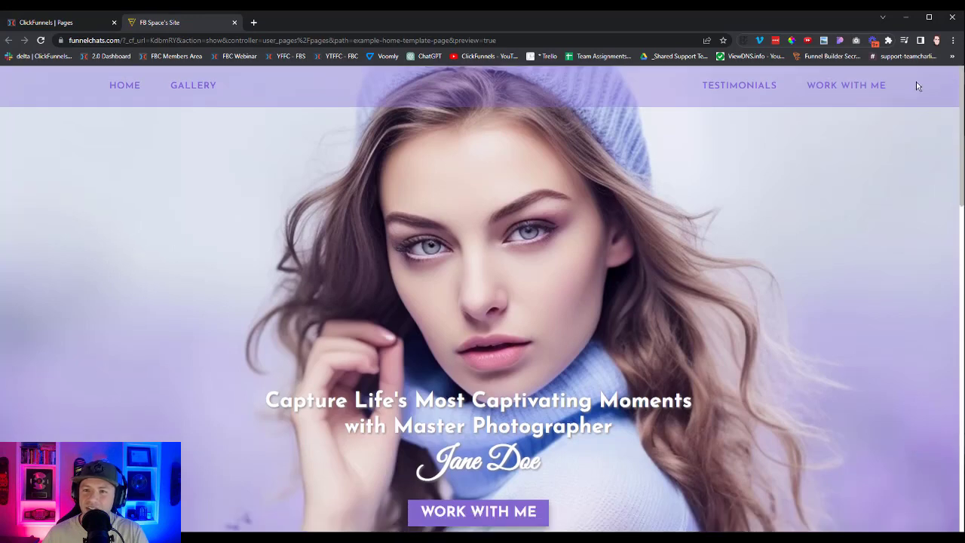
Step: Capture the previewed page as a full-page screenshot with GoFullPage and compare it with the original Midjourney design in Discord
left_click(856, 40)
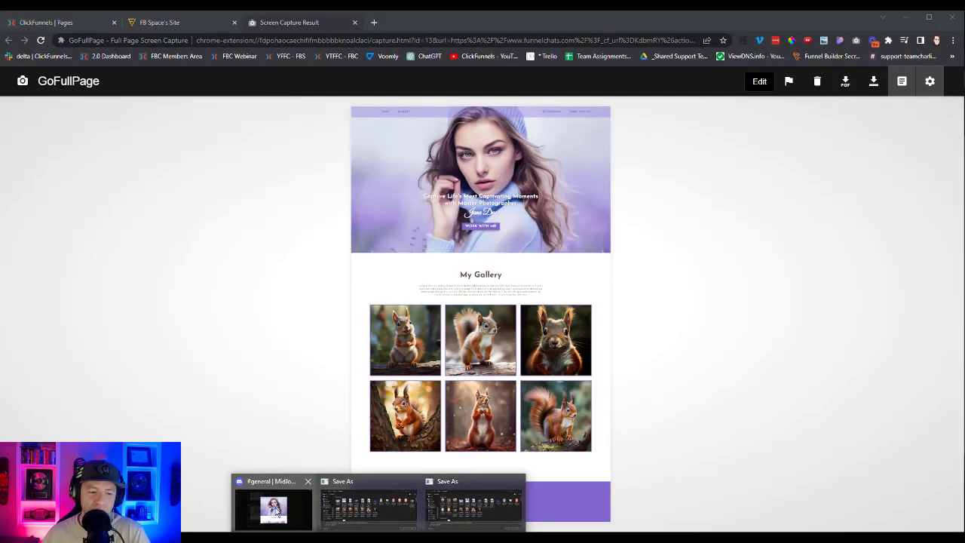
left_click(290, 508)
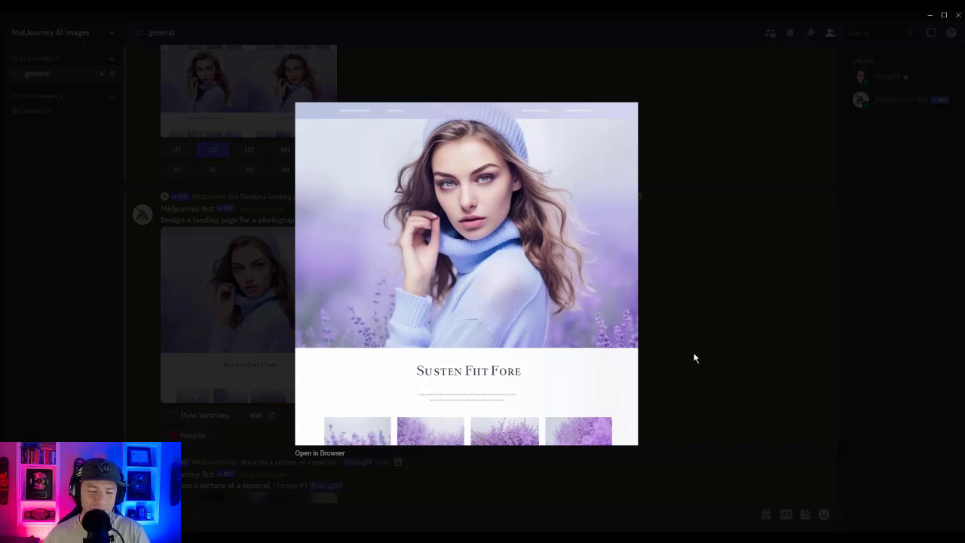
left_click(929, 15)
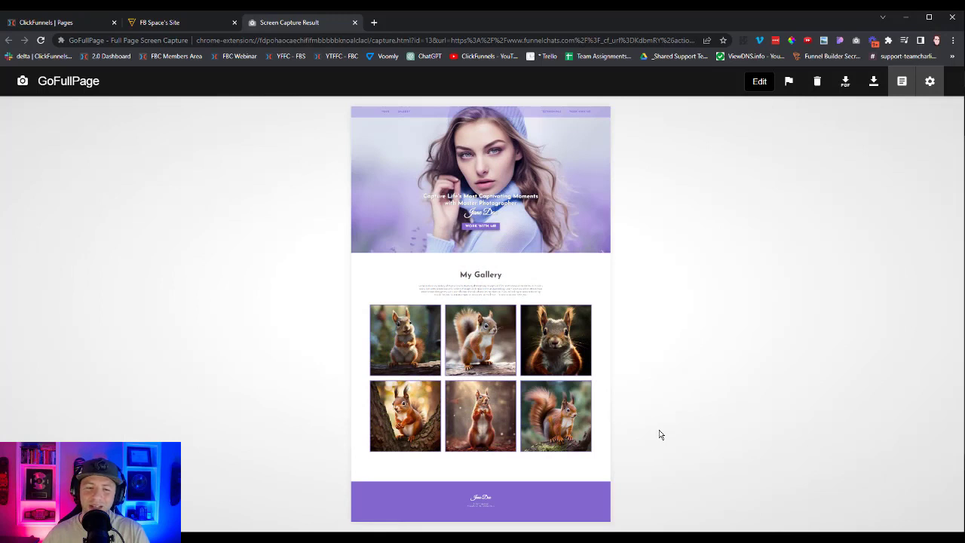